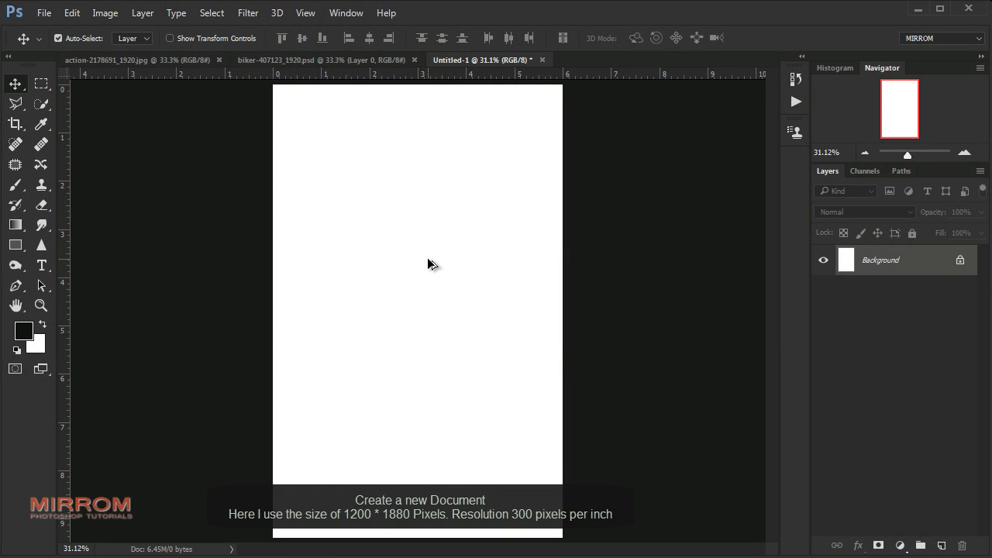
# Check the canvas width, height and resolution in the Image Size dialog
pyautogui.hotkey('ctrl', 'alt', 'i')
pyautogui.click(549, 198)
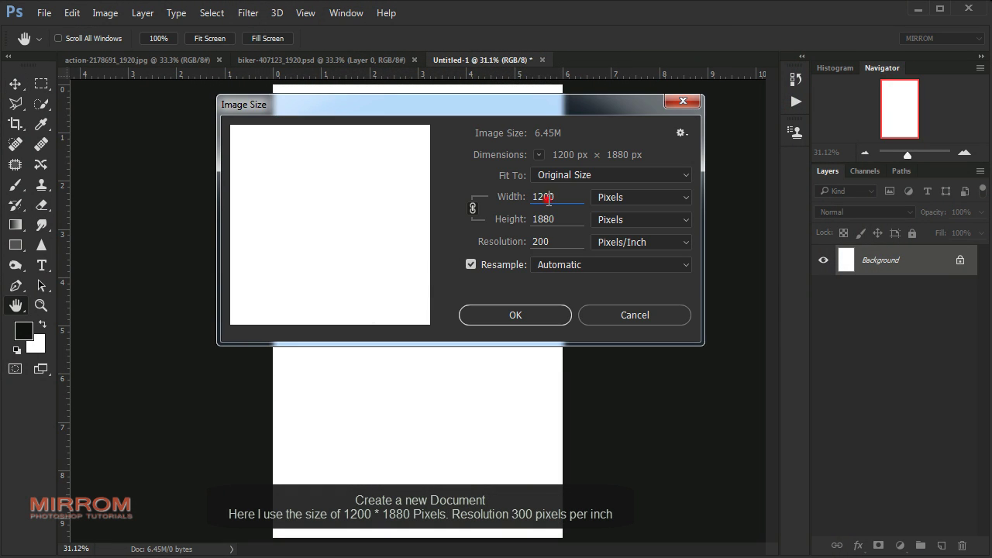
pyautogui.doubleClick(560, 220)
pyautogui.click(529, 313)
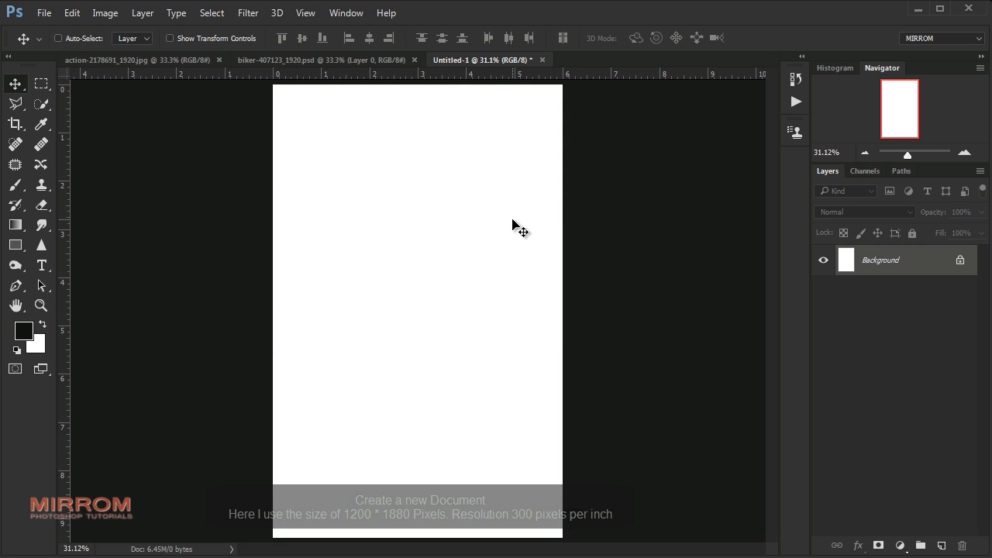
pyautogui.click(396, 306)
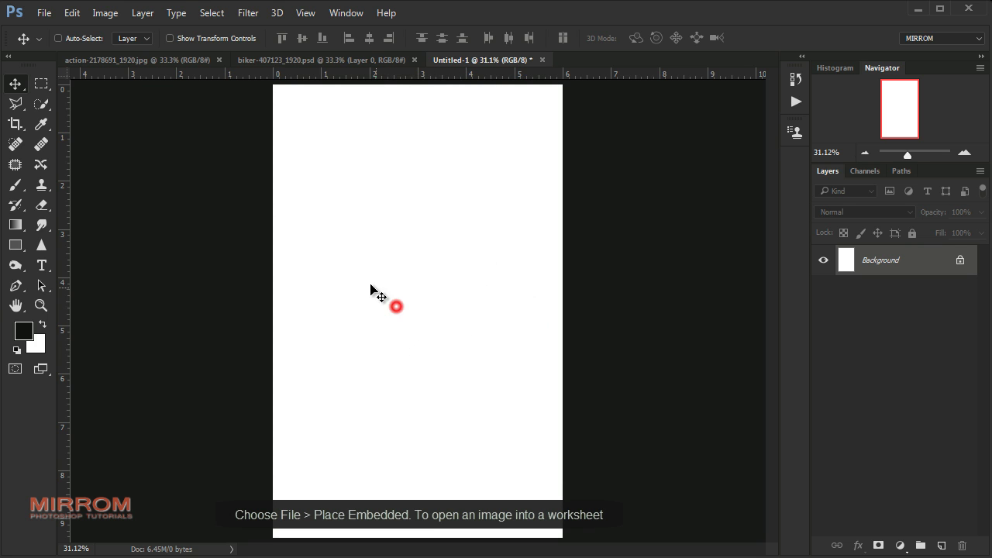
# Place the city photo embedded on the canvas and name its layer City
pyautogui.click(44, 12)
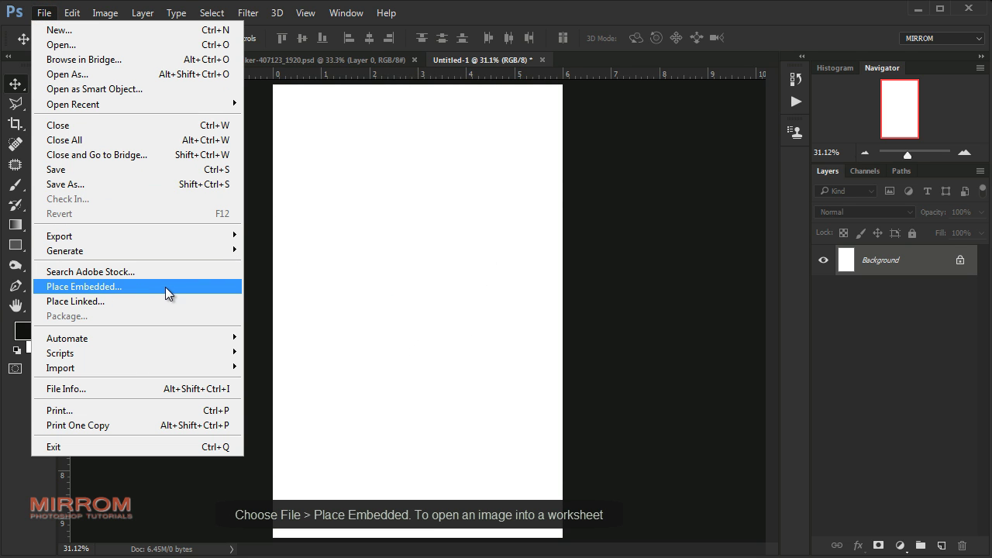
pyautogui.click(165, 287)
pyautogui.click(513, 37)
pyautogui.doubleClick(876, 260)
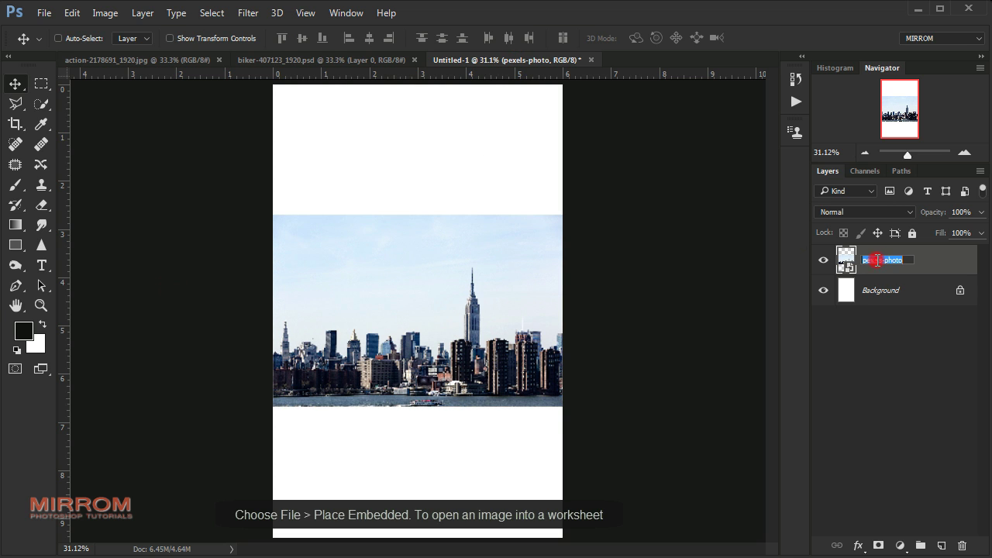
pyautogui.write('City')
pyautogui.press('Return')
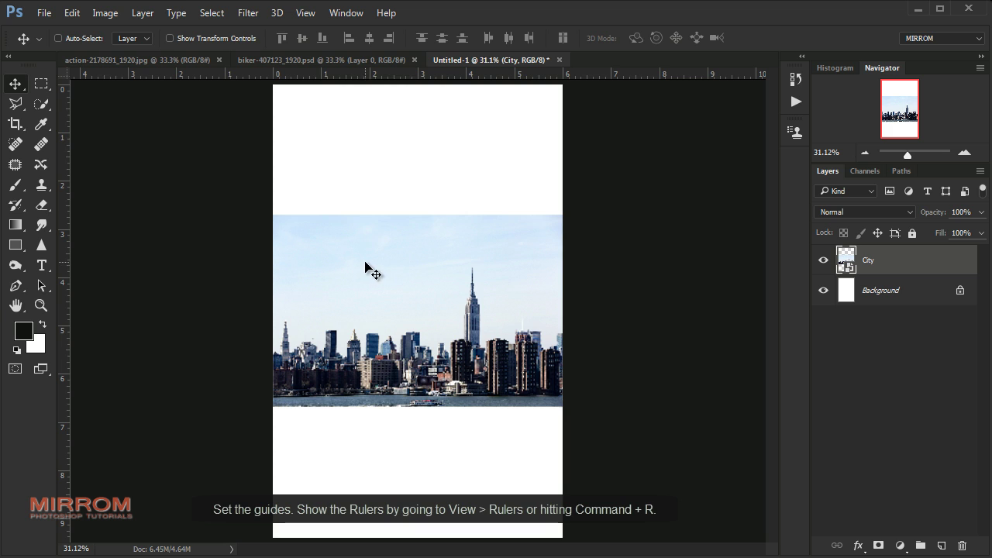
# Add guides at X 3 in, Y 2.625 in and Y 6.625 in; drop City onto the lower guide
pyautogui.moveTo(67, 161); pyautogui.dragTo(419, 163)
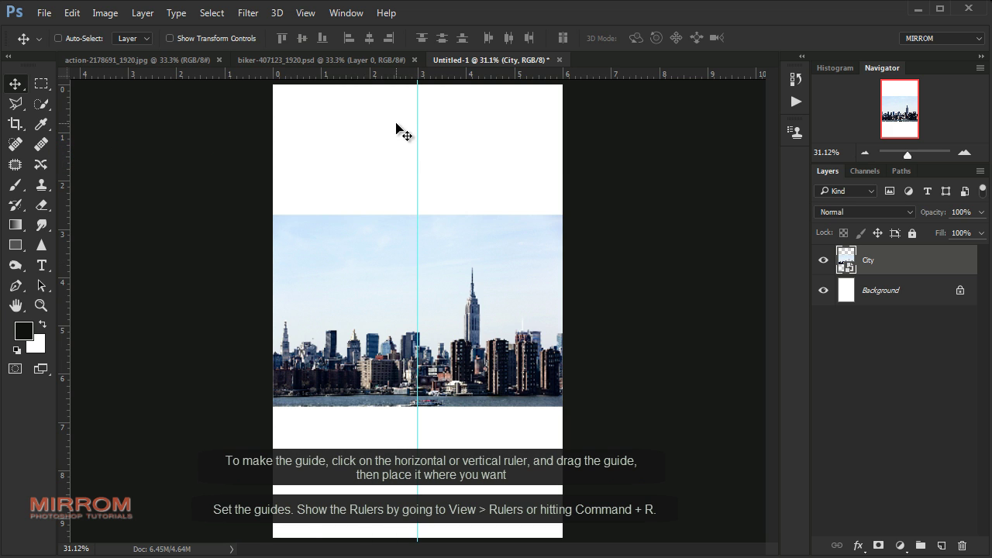
pyautogui.moveTo(344, 74); pyautogui.dragTo(328, 212)
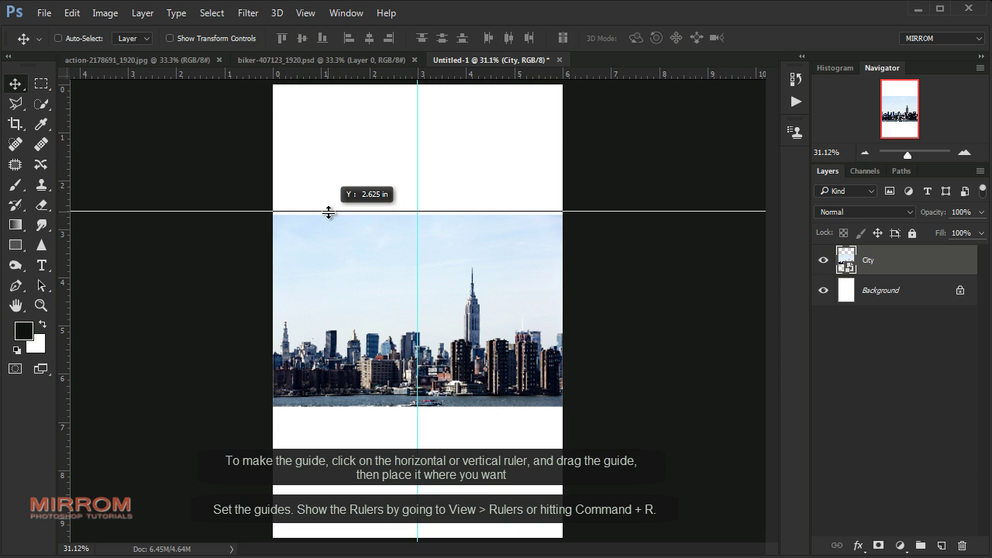
pyautogui.moveTo(329, 213); pyautogui.dragTo(329, 211)
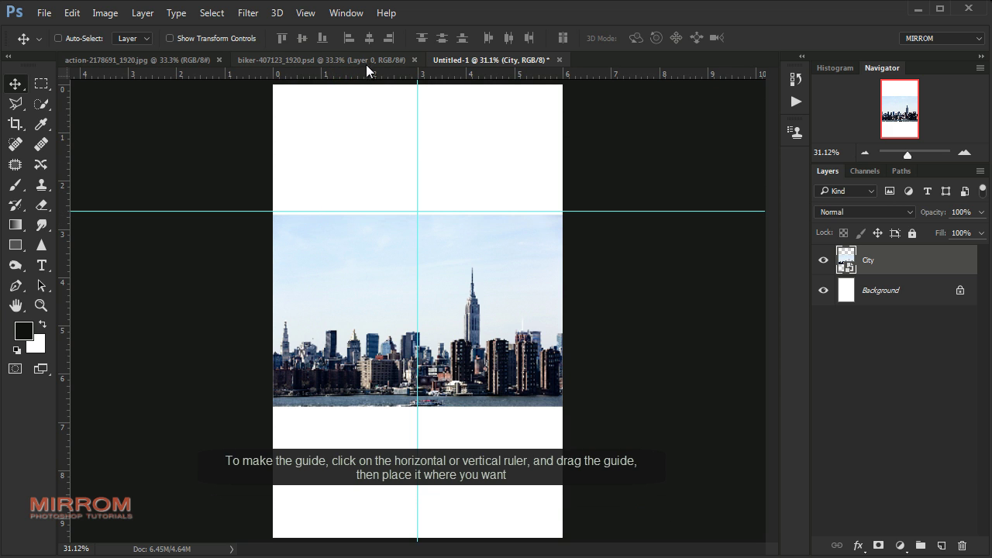
pyautogui.moveTo(344, 73); pyautogui.dragTo(333, 425)
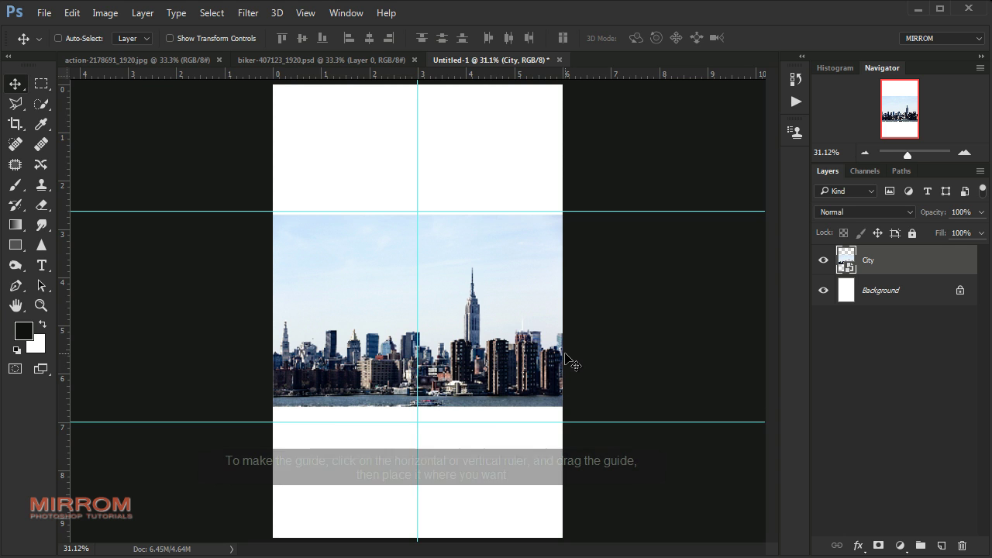
pyautogui.moveTo(530, 335); pyautogui.dragTo(531, 351)
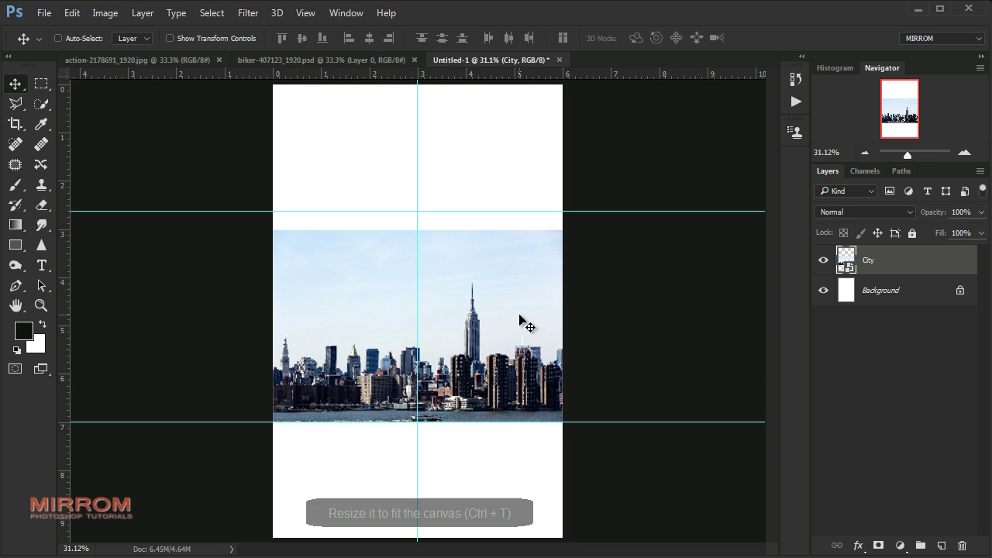
# Free-transform the City photo larger than the canvas, bottom aligned to the lower guide
pyautogui.hotkey('ctrl', 't')
pyautogui.moveTo(562, 230); pyautogui.dragTo(620, 192)
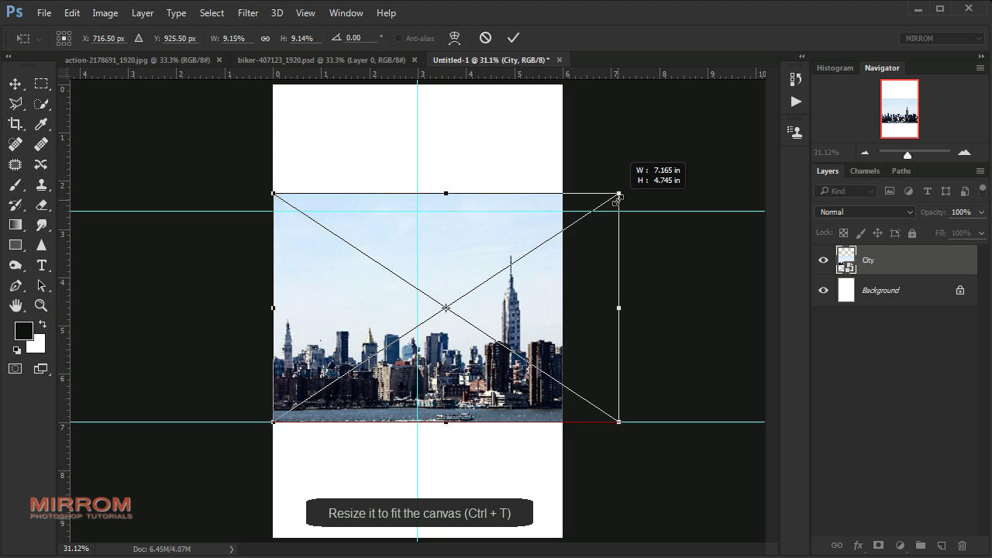
pyautogui.moveTo(273, 190); pyautogui.dragTo(269, 189)
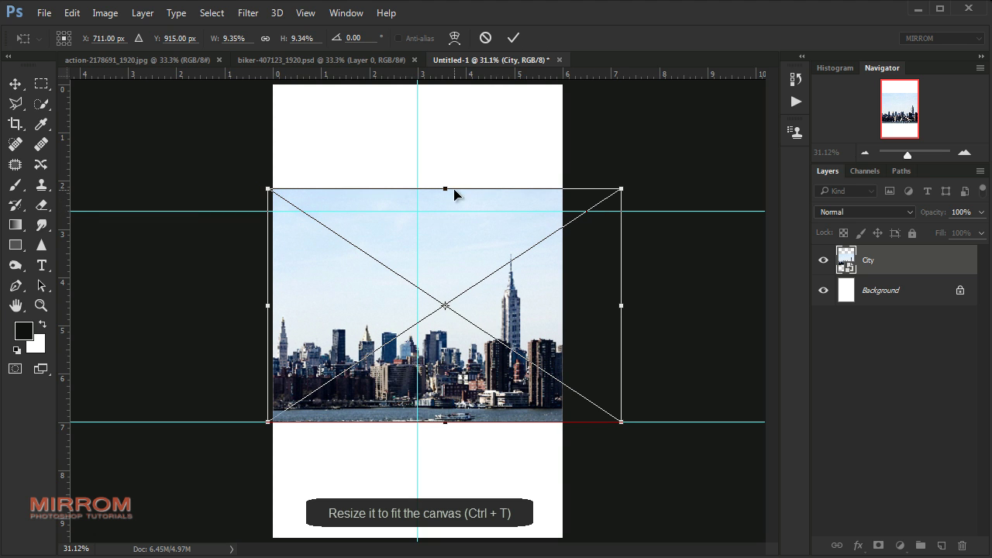
pyautogui.moveTo(447, 192); pyautogui.dragTo(449, 168)
pyautogui.moveTo(621, 168)
pyautogui.mouseDown()
pyautogui.moveTo(653, 155)
pyautogui.moveTo(653, 144)
pyautogui.mouseUp()
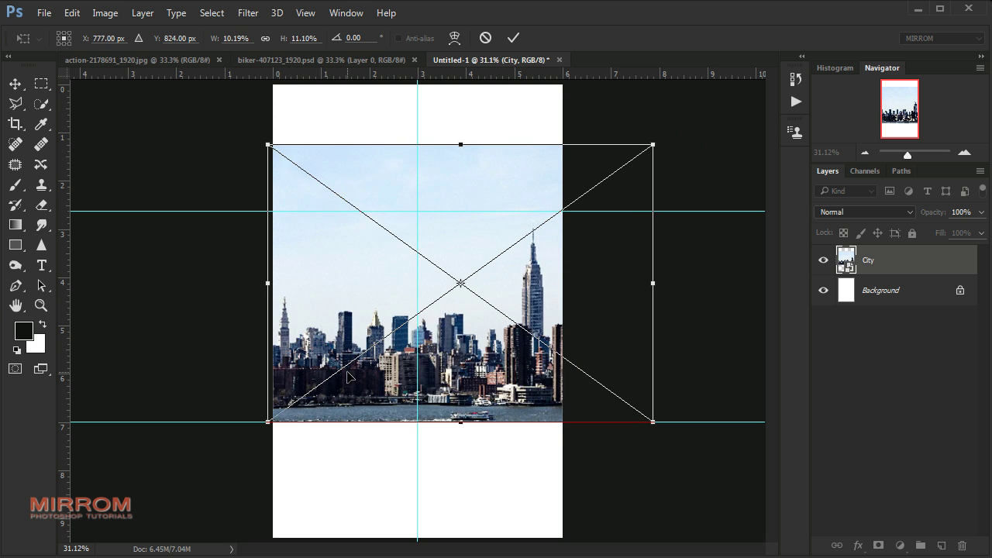
pyautogui.moveTo(268, 421); pyautogui.dragTo(239, 439)
pyautogui.moveTo(455, 346); pyautogui.dragTo(457, 330)
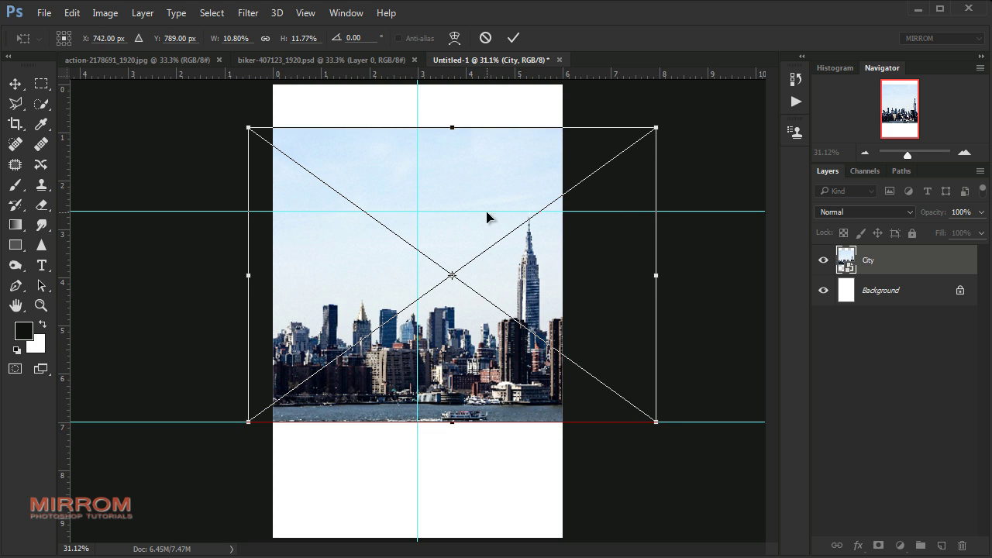
pyautogui.click(510, 38)
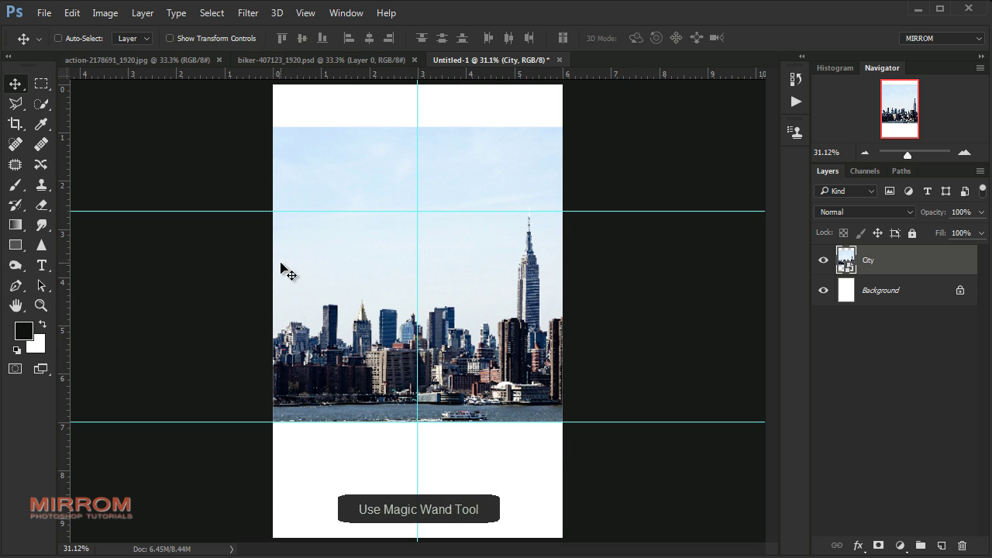
# Select the sky with the Magic Wand and zoom in on the skyline
pyautogui.click(43, 107)
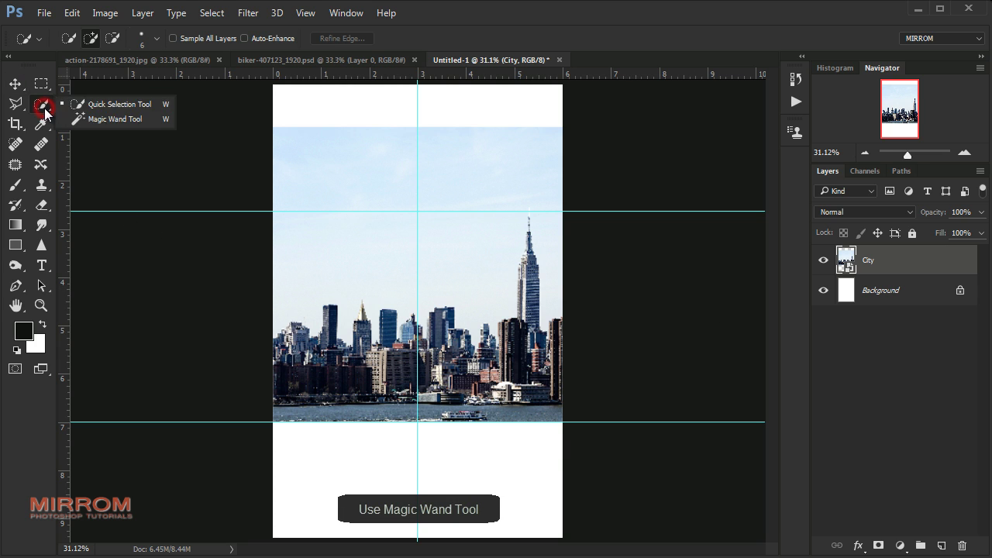
pyautogui.click(122, 117)
pyautogui.click(329, 172)
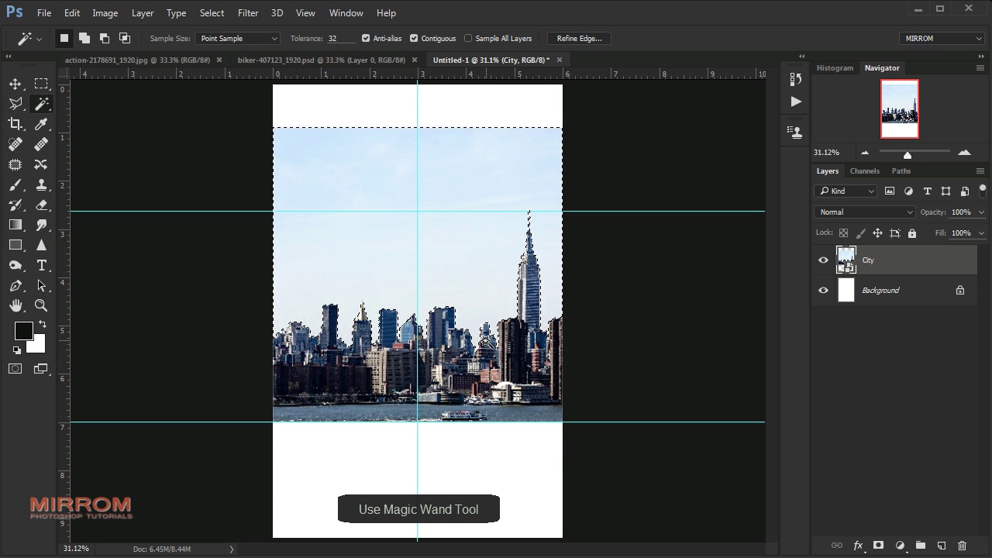
pyautogui.hotkey('ctrl', '+')
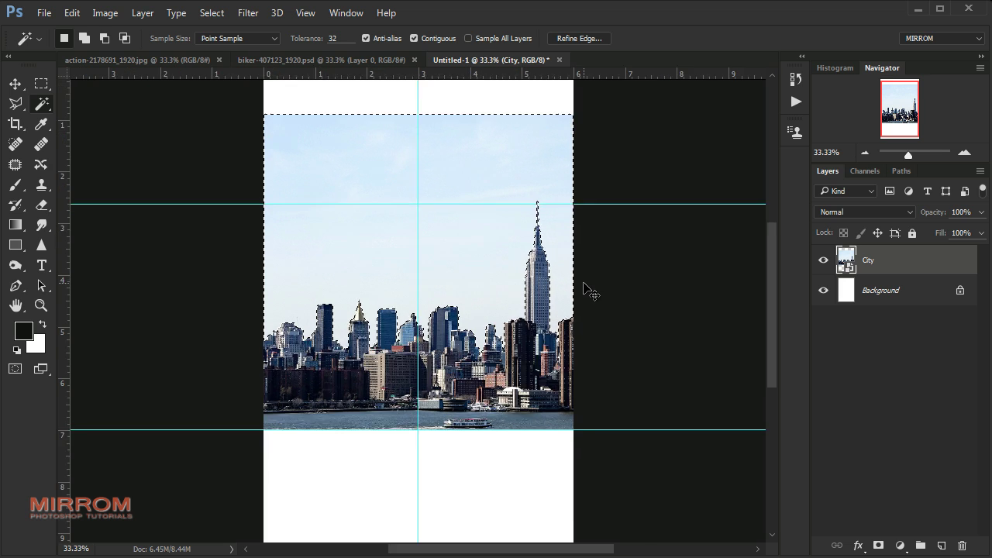
pyautogui.hotkey('ctrl', '+')
pyautogui.hotkey('ctrl', '+')
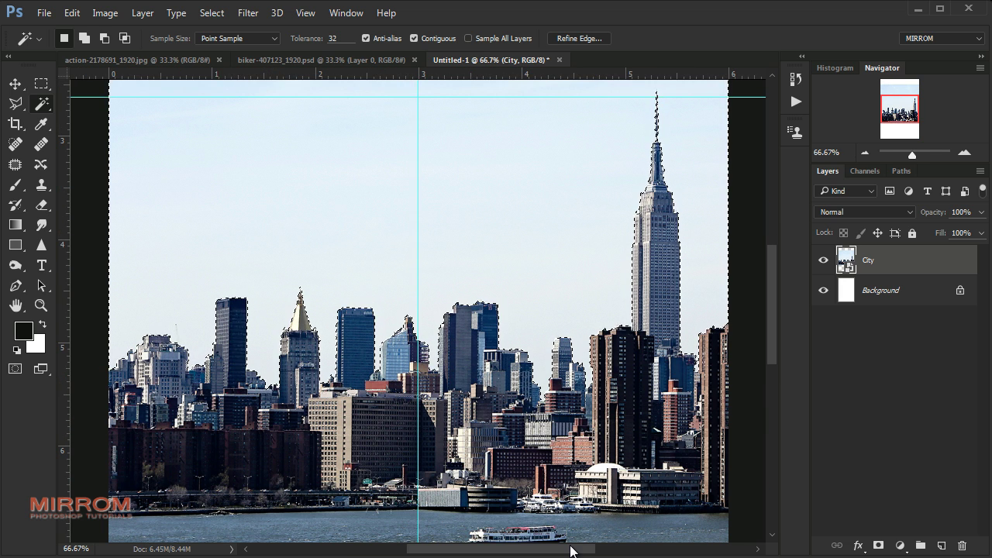
pyautogui.moveTo(572, 551); pyautogui.dragTo(591, 553)
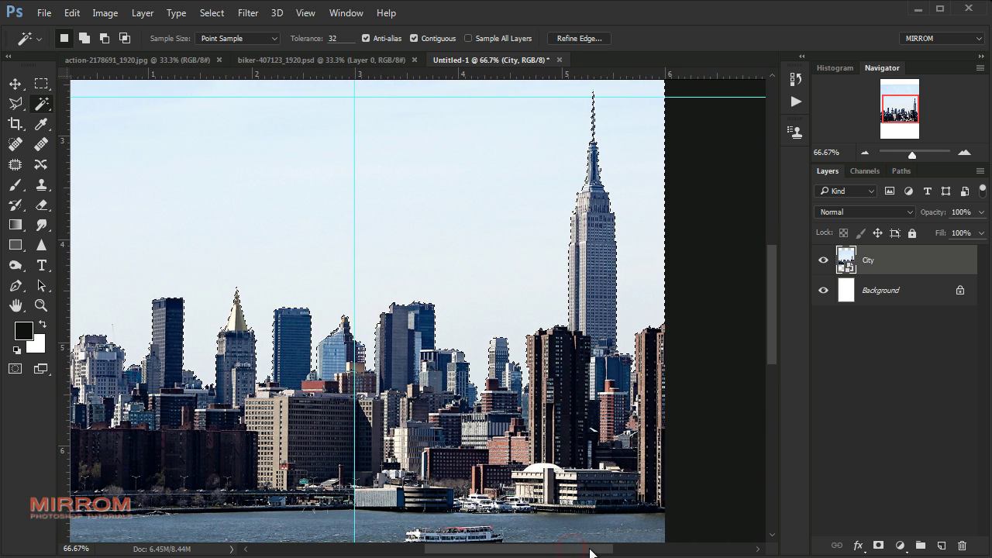
# Subtract the Empire State Building spire from the selection using Quick Selection, then fit the view
pyautogui.keyDown('ctrl'); pyautogui.click(633, 235); pyautogui.keyUp('ctrl')
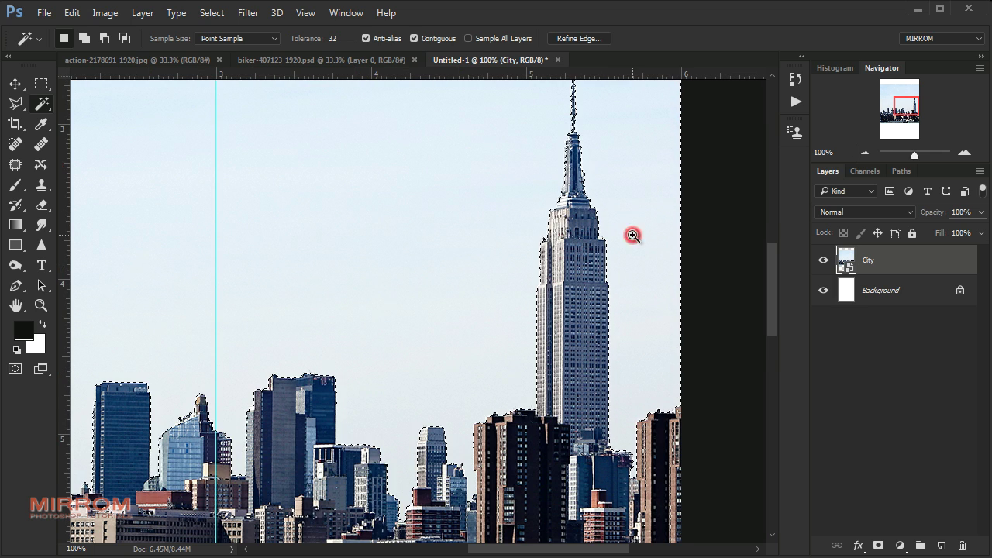
pyautogui.rightClick(46, 108)
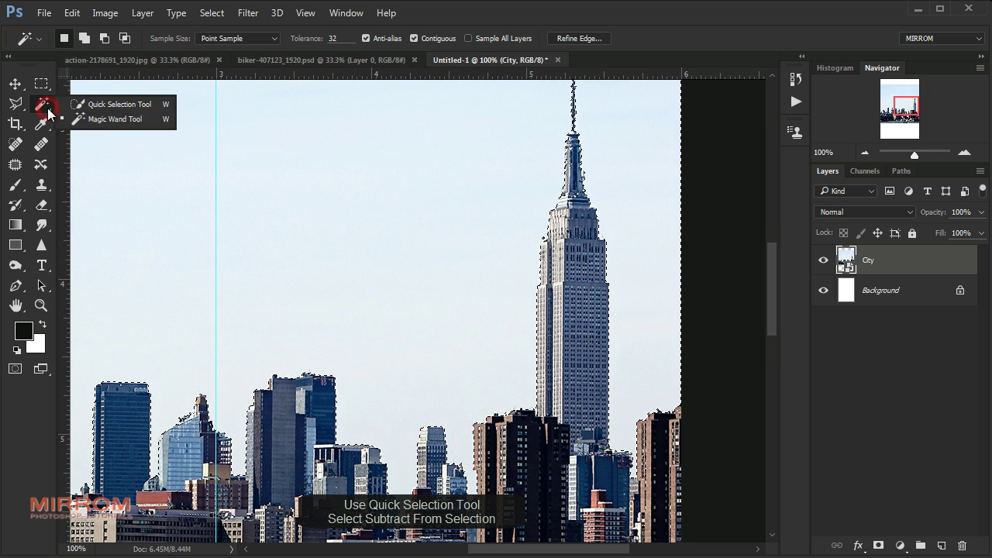
pyautogui.click(114, 107)
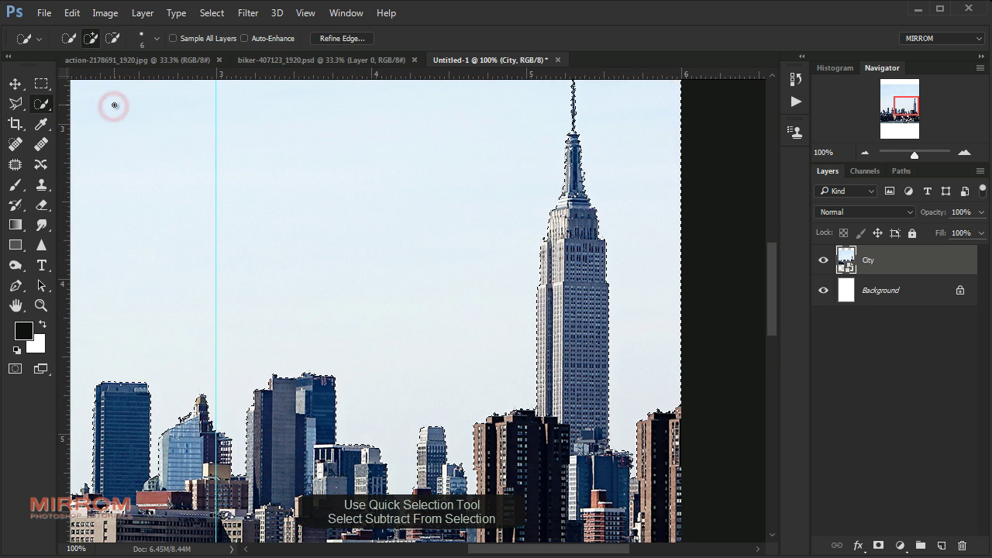
pyautogui.click(114, 42)
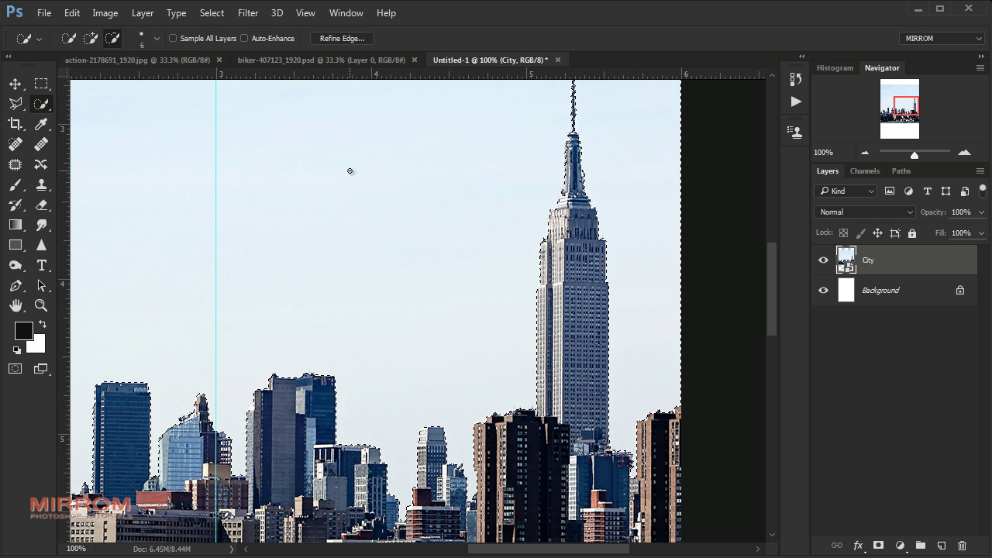
pyautogui.click(579, 168)
pyautogui.hscroll(-3, 547, 289)
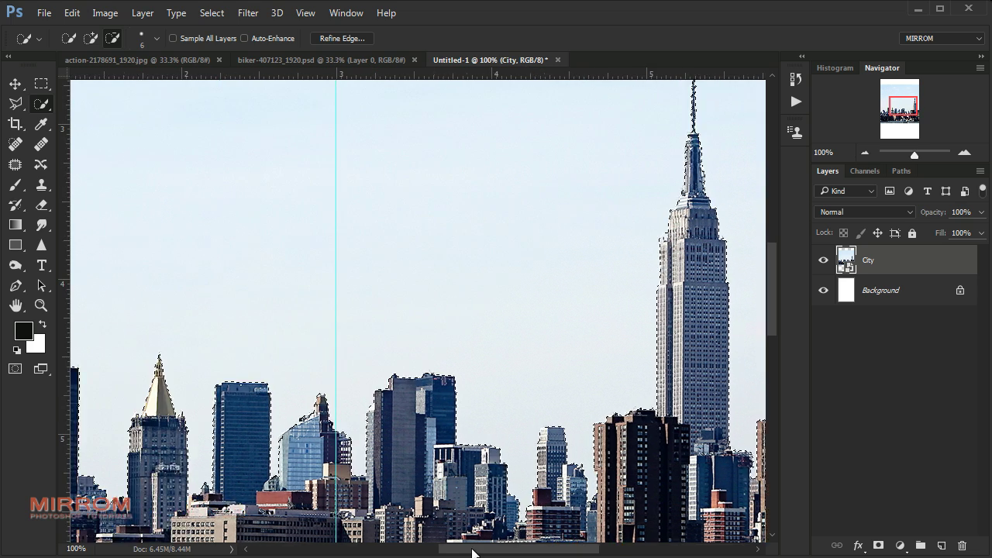
pyautogui.hscroll(-4, 465, 387)
pyautogui.hscroll(-4, 368, 508)
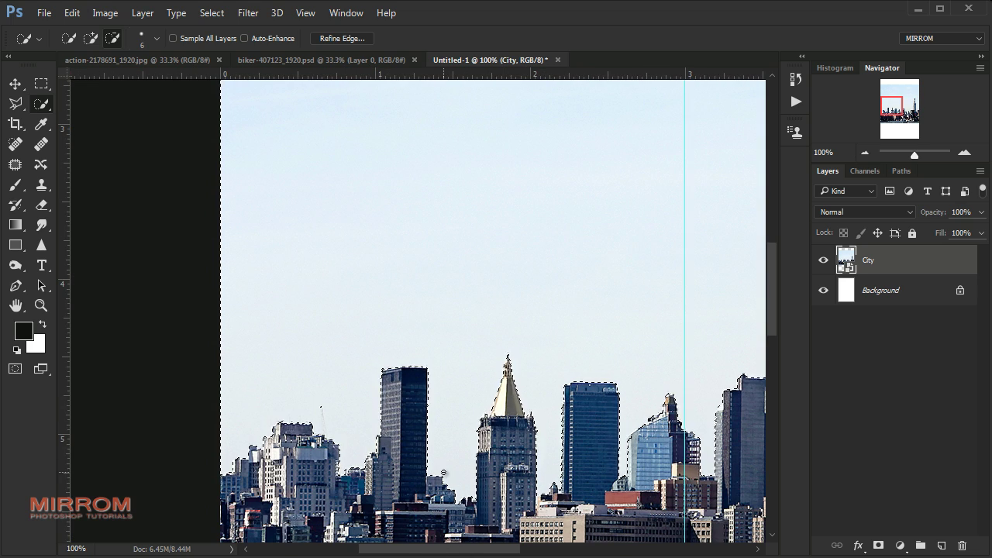
pyautogui.hotkey('ctrl', '0')
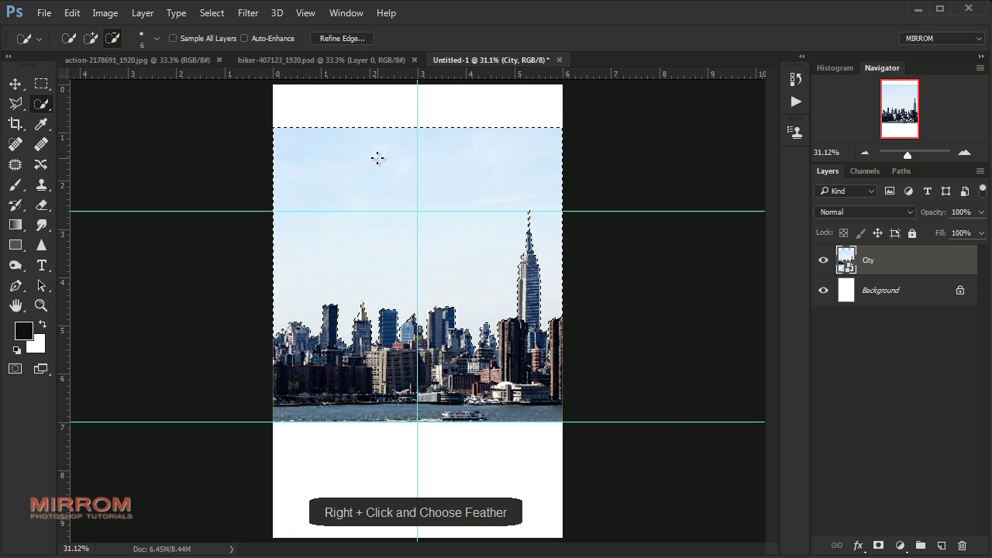
# Feather the sky selection by 2 pixels
pyautogui.rightClick(377, 159)
pyautogui.click(464, 206)
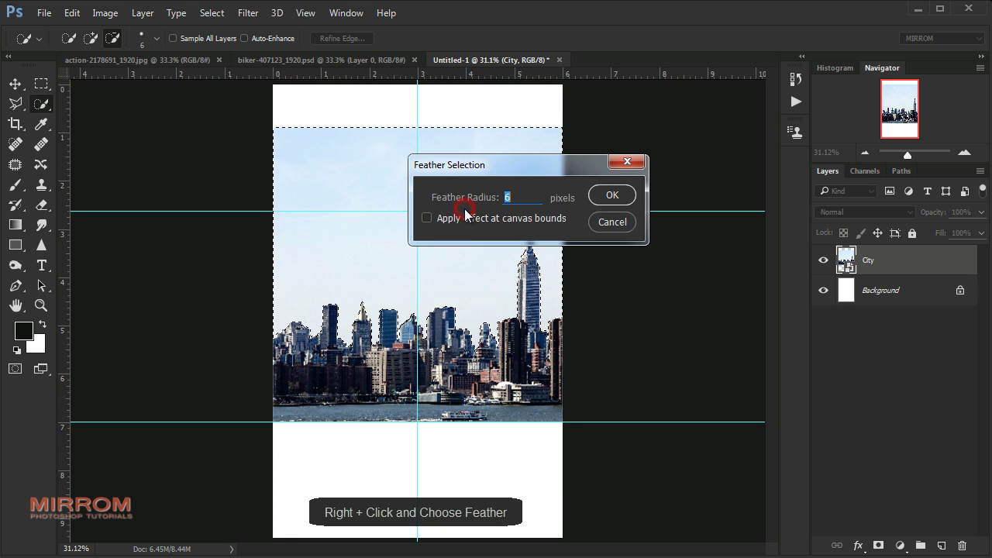
pyautogui.write('2')
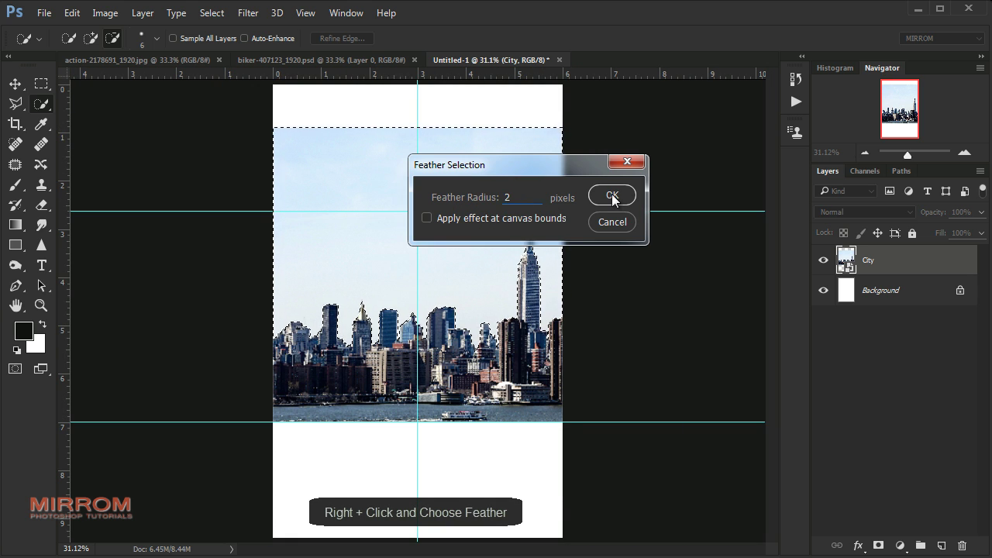
pyautogui.click(611, 195)
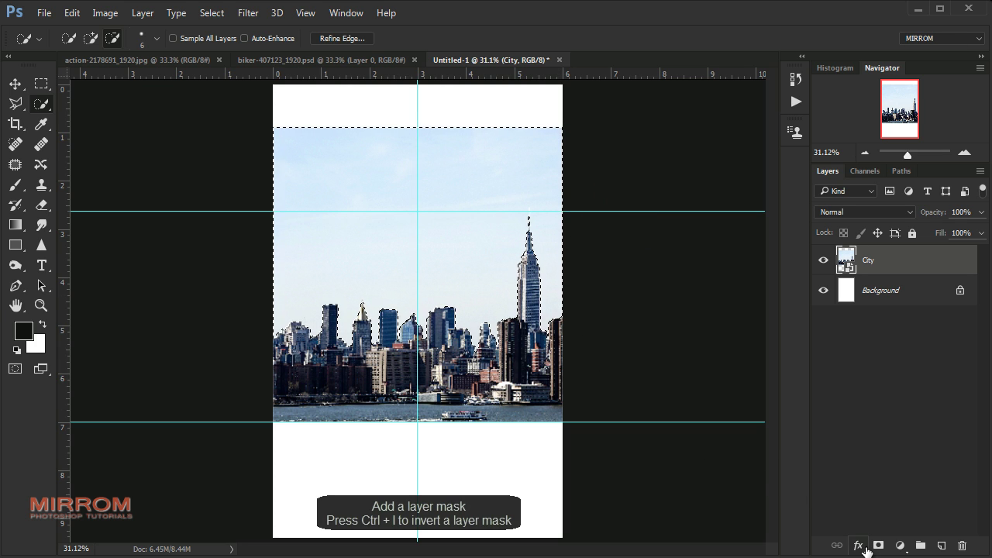
# Add a layer mask to City and invert it to hide the sky
pyautogui.click(878, 546)
pyautogui.hotkey('ctrl', 'i')
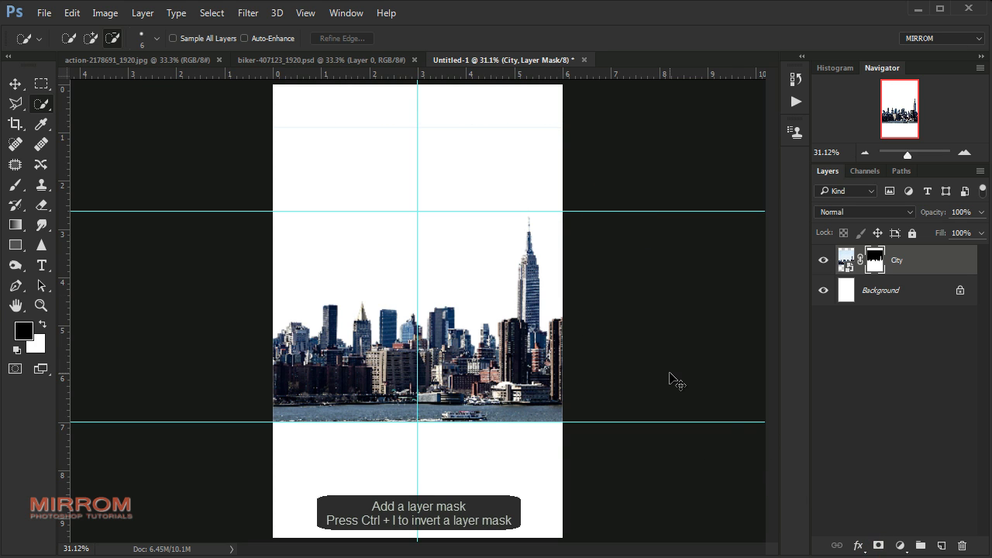
pyautogui.press('v')
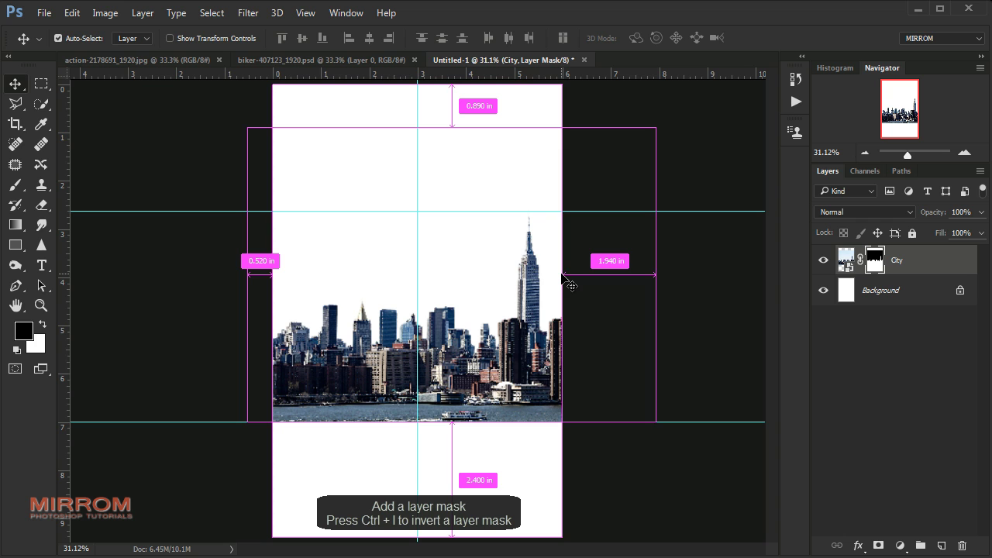
pyautogui.hotkey('ctrl', '+')
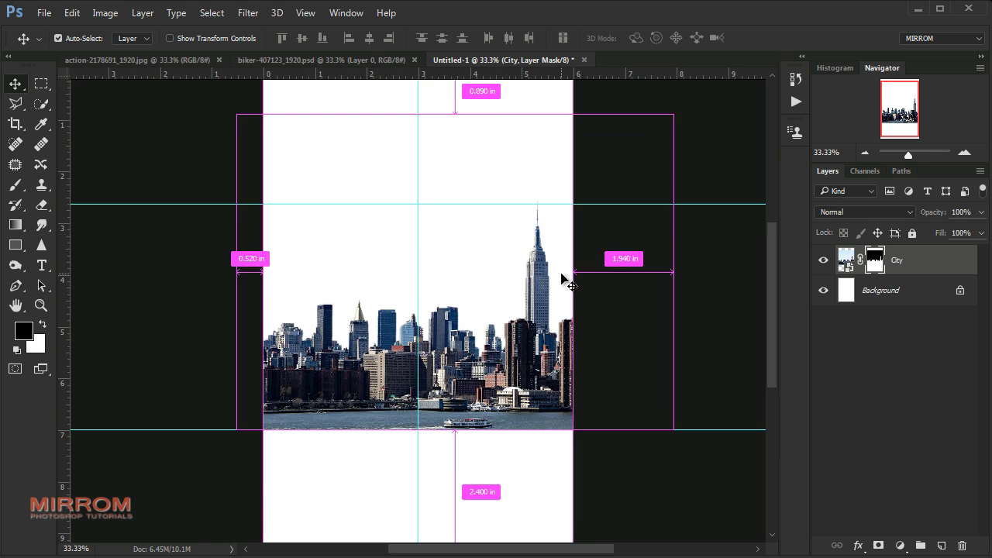
pyautogui.hotkey('ctrl', '+')
pyautogui.hotkey('ctrl', '-')
pyautogui.hotkey('ctrl', '0')
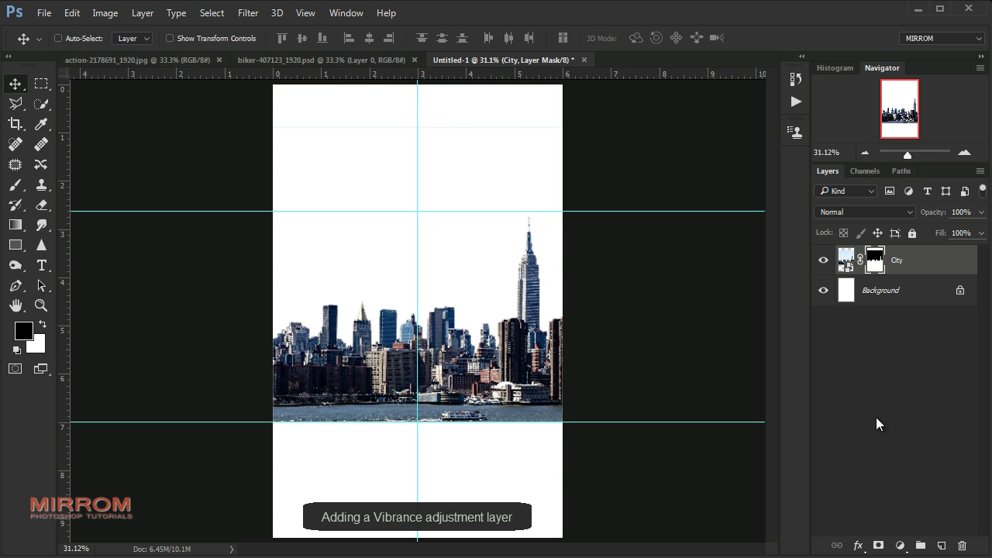
# Add a Vibrance layer clipped to City at −66 vibrance, −51 saturation, then a Brightness/Contrast layer
pyautogui.click(896, 541)
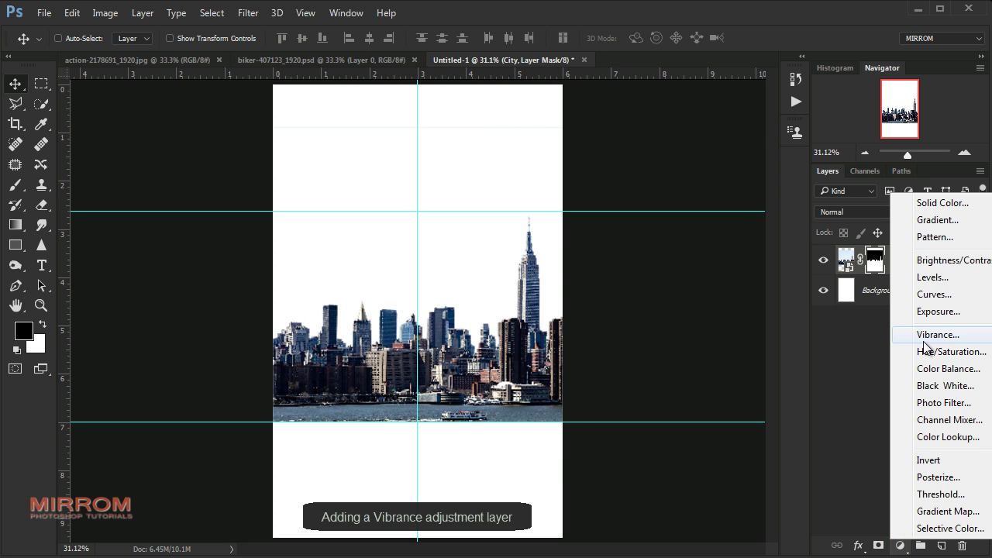
pyautogui.click(906, 332)
pyautogui.click(643, 432)
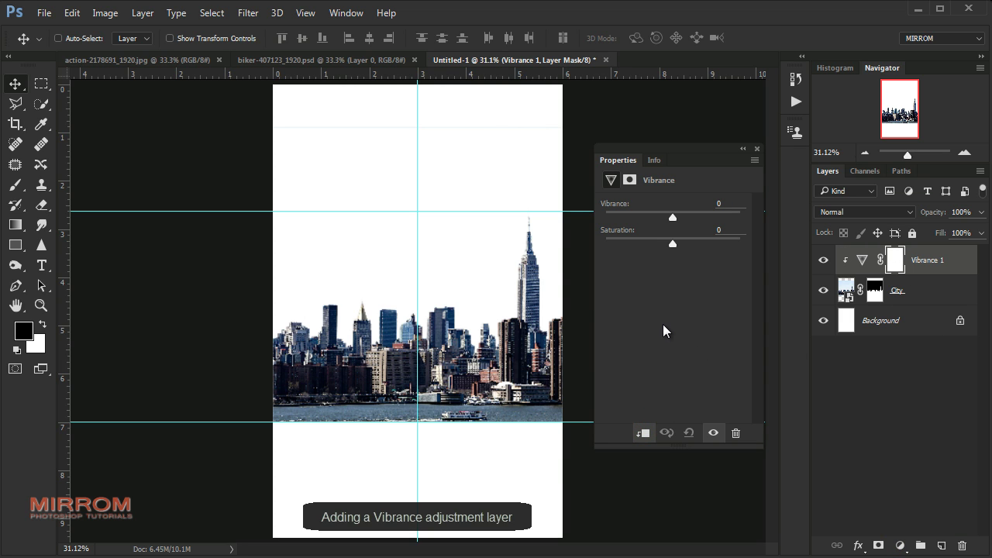
pyautogui.moveTo(645, 222); pyautogui.dragTo(628, 224)
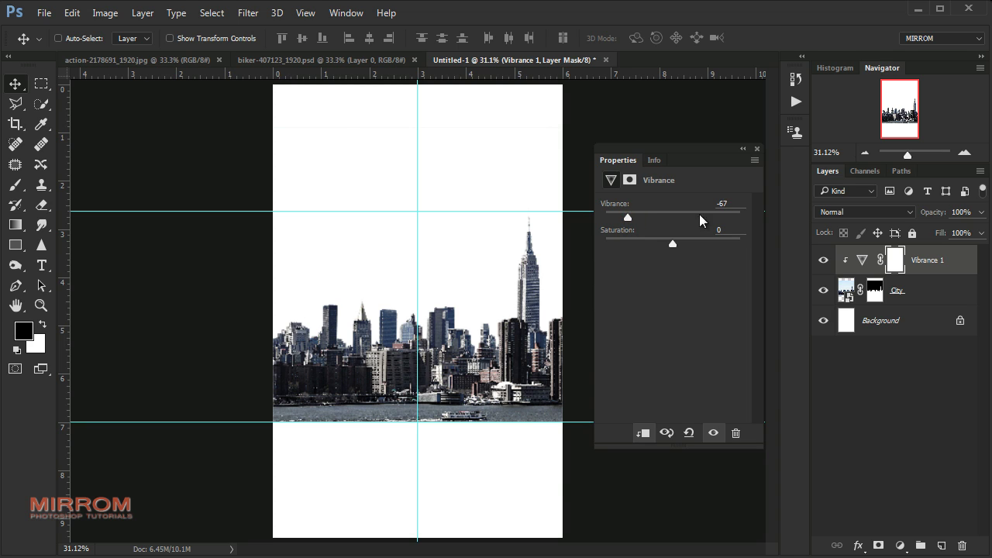
pyautogui.moveTo(670, 240); pyautogui.dragTo(637, 247)
pyautogui.click(738, 227)
pyautogui.click(757, 149)
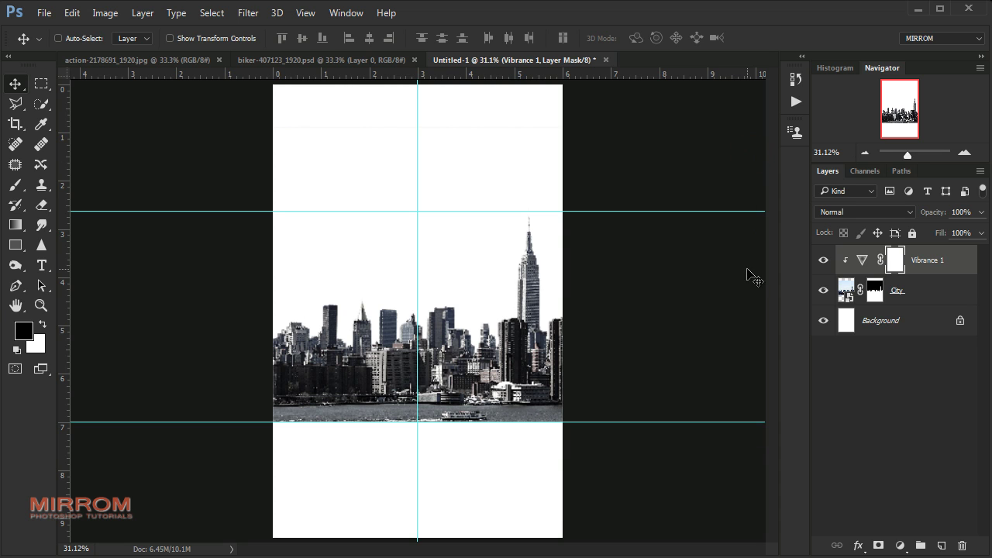
pyautogui.click(912, 546)
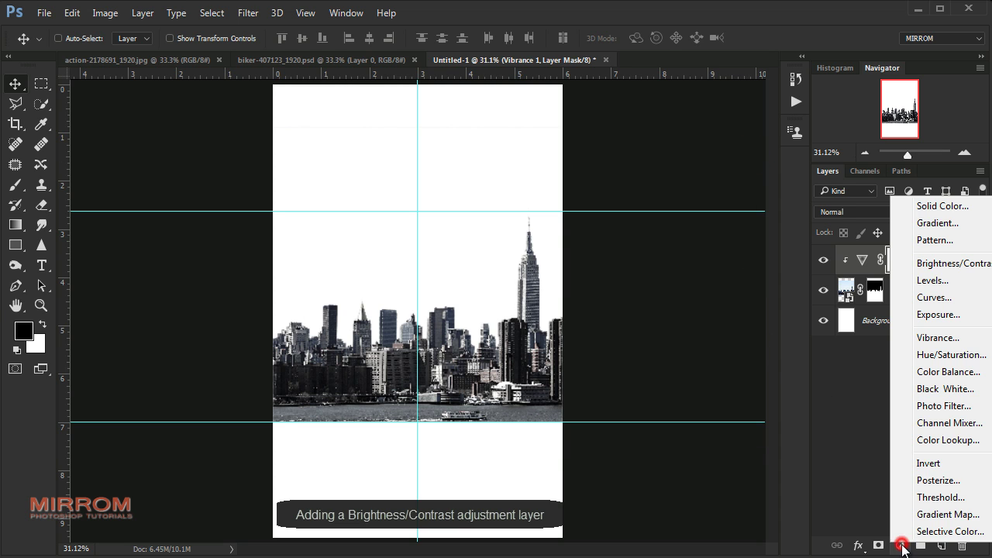
pyautogui.click(944, 265)
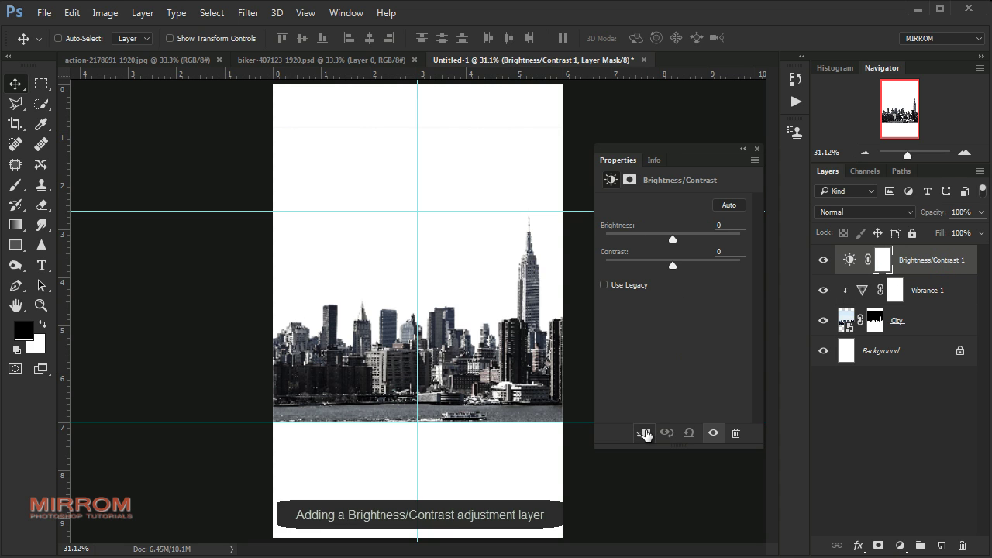
# Clip the Brightness/Contrast layer to City with brightness −130 and contrast 64
pyautogui.click(644, 435)
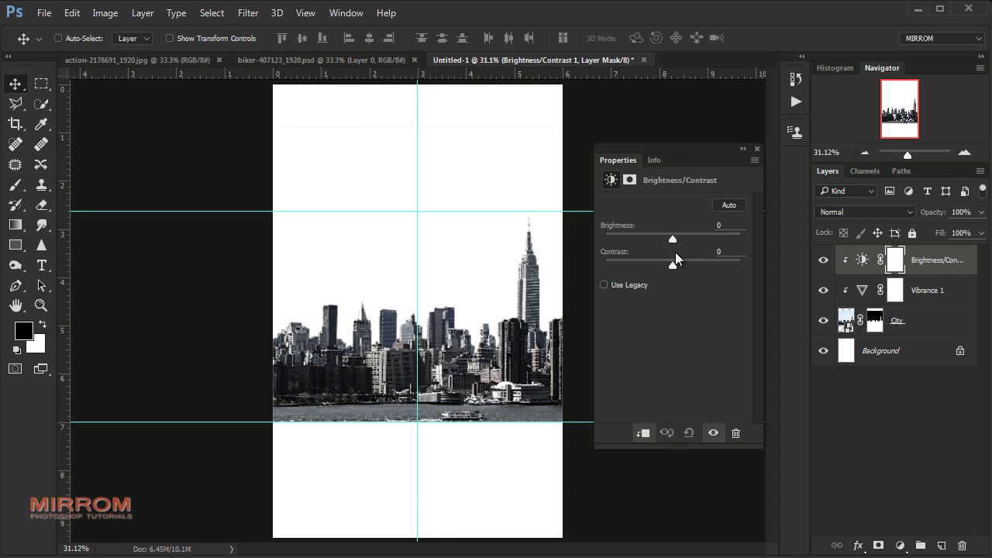
pyautogui.moveTo(673, 238); pyautogui.dragTo(622, 240)
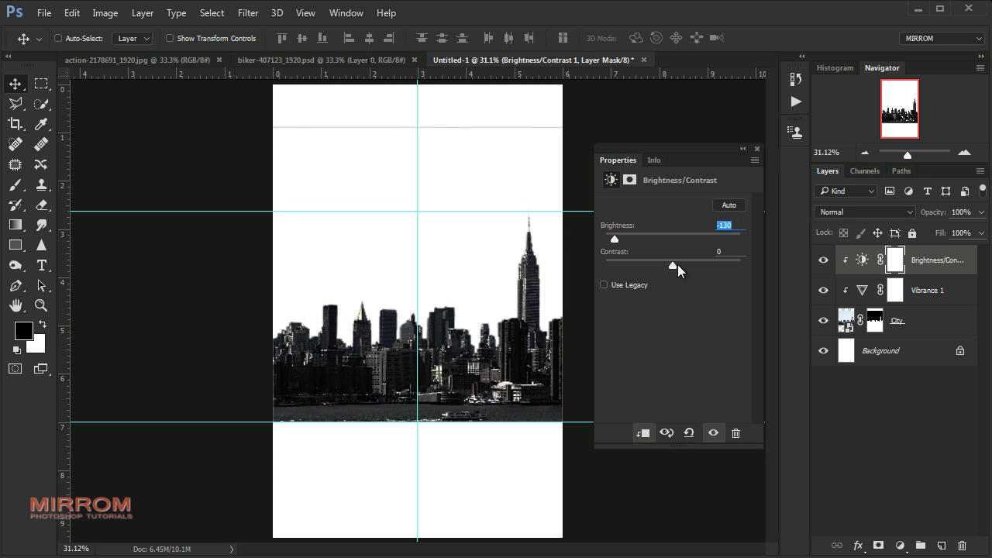
pyautogui.moveTo(672, 266); pyautogui.dragTo(706, 266)
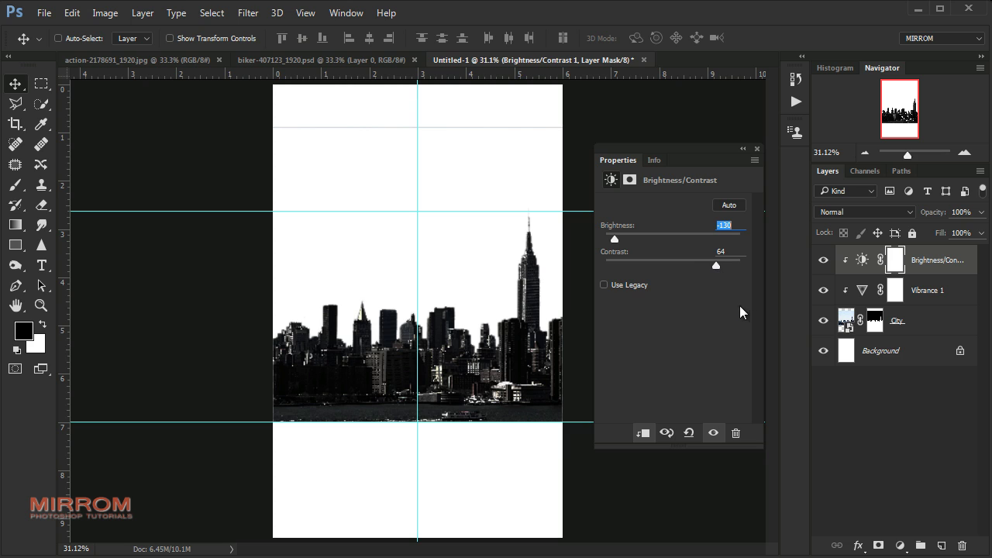
pyautogui.click(754, 150)
pyautogui.click(863, 262)
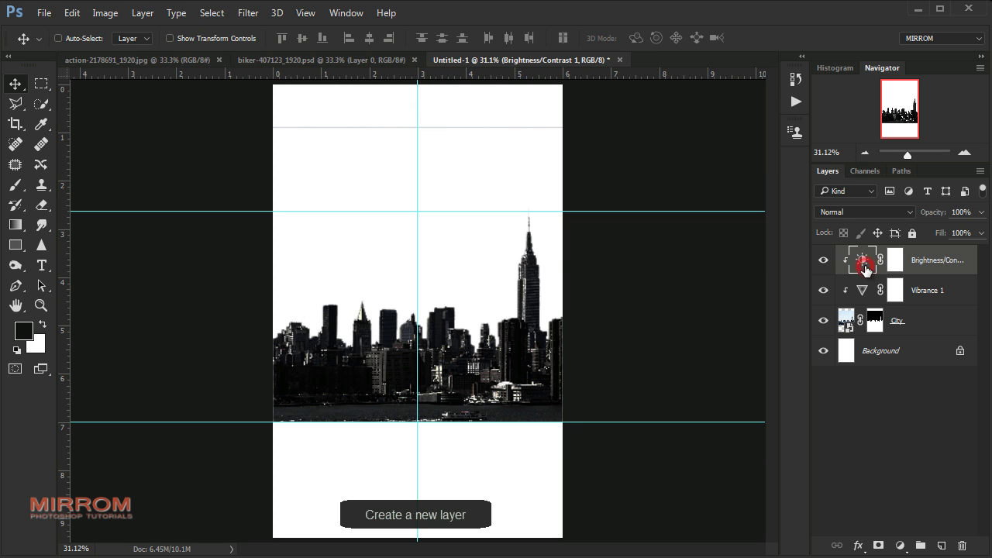
# Add a new empty layer and choose the Gradient tool
pyautogui.click(942, 546)
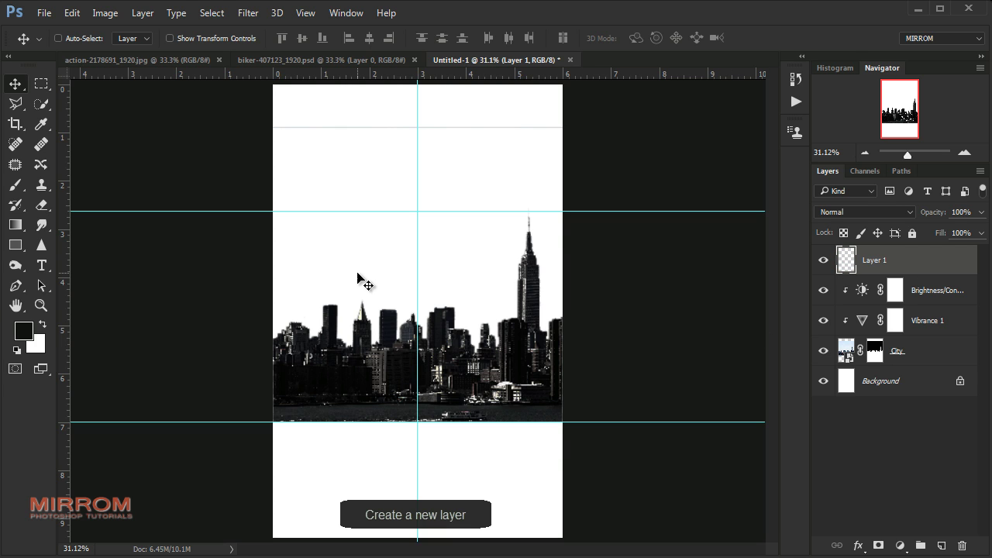
pyautogui.click(16, 225)
pyautogui.click(69, 223)
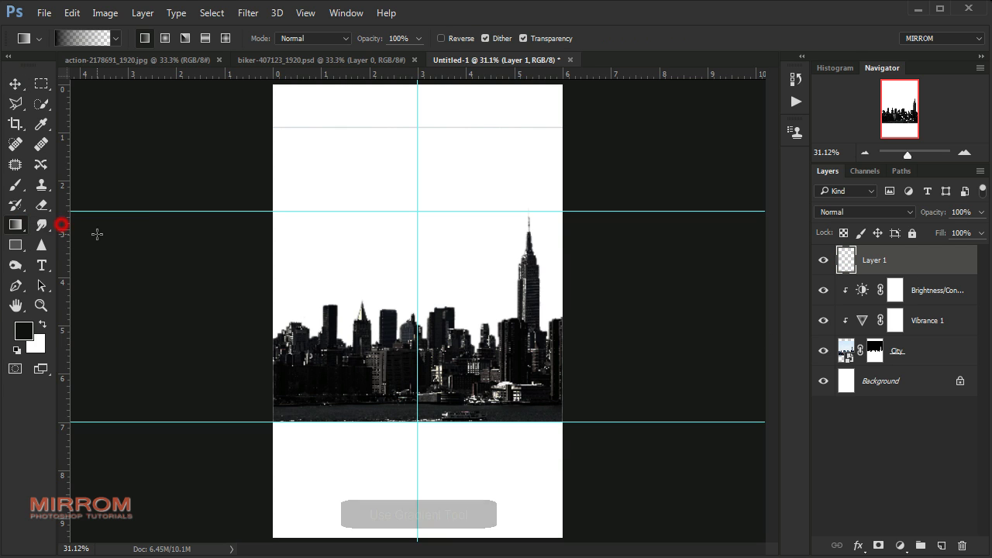
# Set up a black (000000) to transparent gradient in the Gradient Editor
pyautogui.click(75, 44)
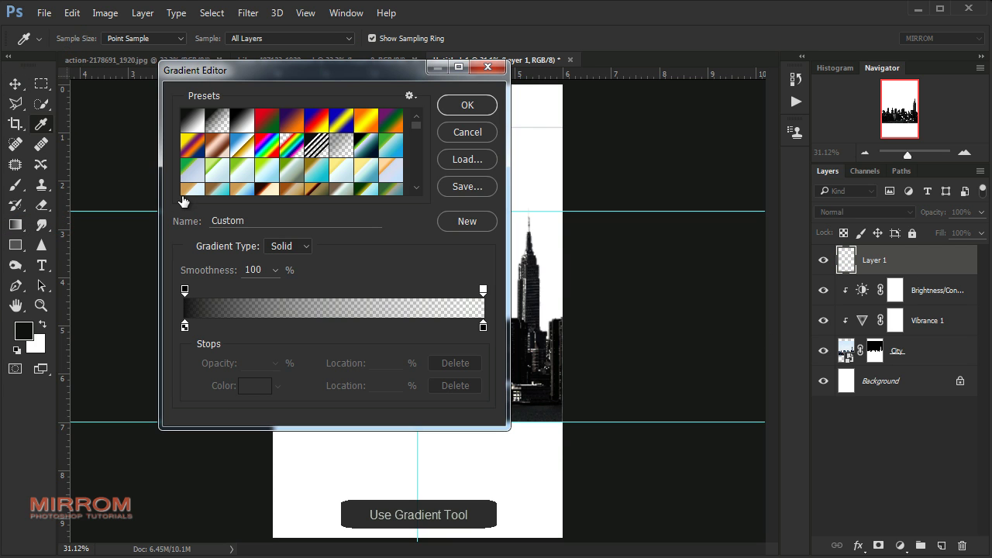
pyautogui.click(185, 326)
pyautogui.click(252, 385)
pyautogui.moveTo(640, 167); pyautogui.dragTo(483, 159)
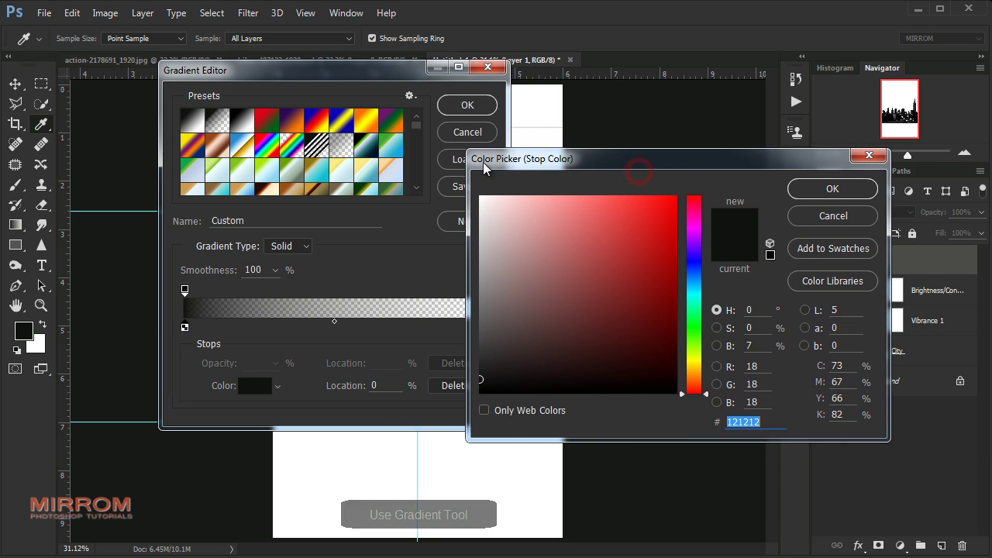
pyautogui.doubleClick(742, 421)
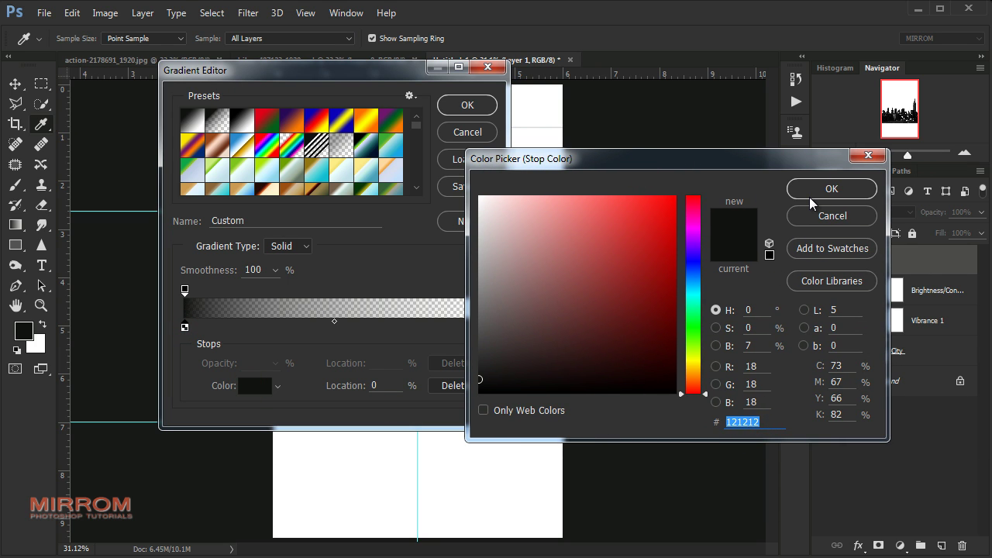
pyautogui.click(812, 195)
pyautogui.click(483, 328)
pyautogui.click(256, 385)
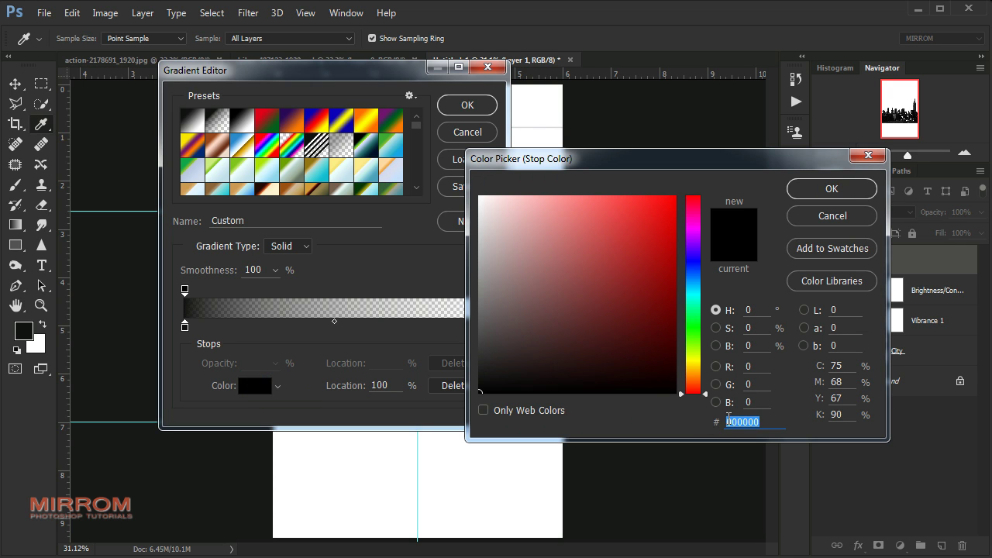
pyautogui.doubleClick(742, 421)
pyautogui.write('000000')
pyautogui.click(848, 189)
pyautogui.click(482, 291)
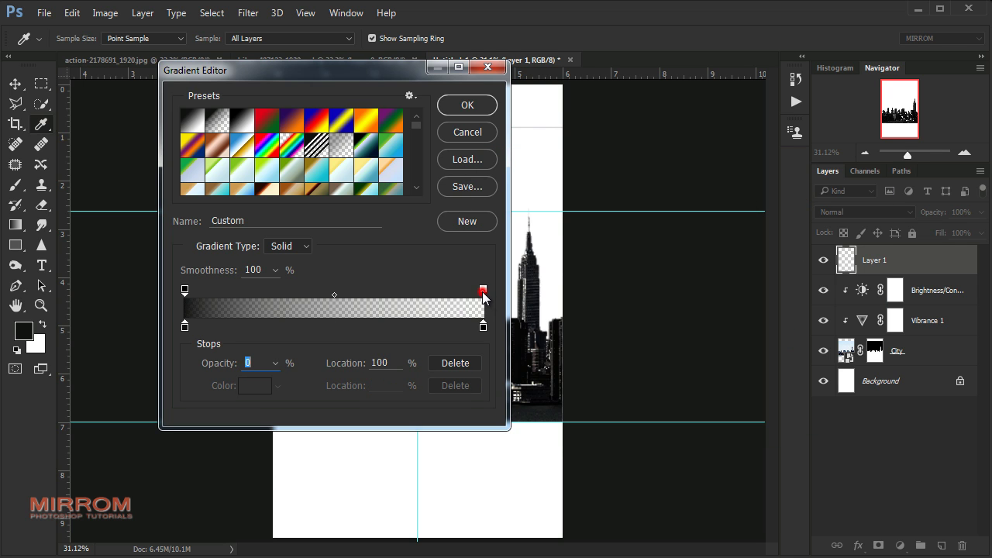
pyautogui.moveTo(215, 369); pyautogui.dragTo(206, 372)
pyautogui.click(467, 106)
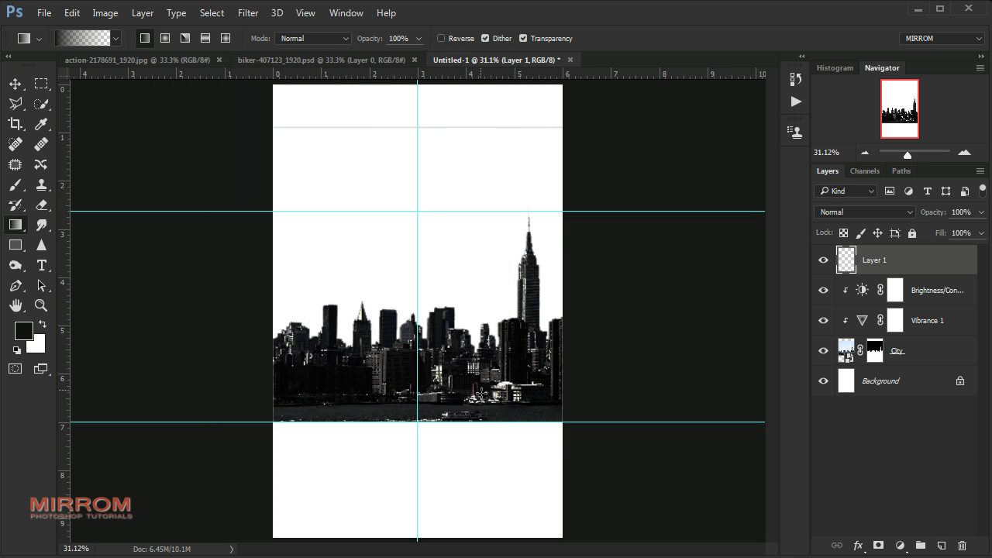
# Drag the black fade upward from the poster bottom and hide the guides
pyautogui.moveTo(474, 460); pyautogui.dragTo(464, 286)
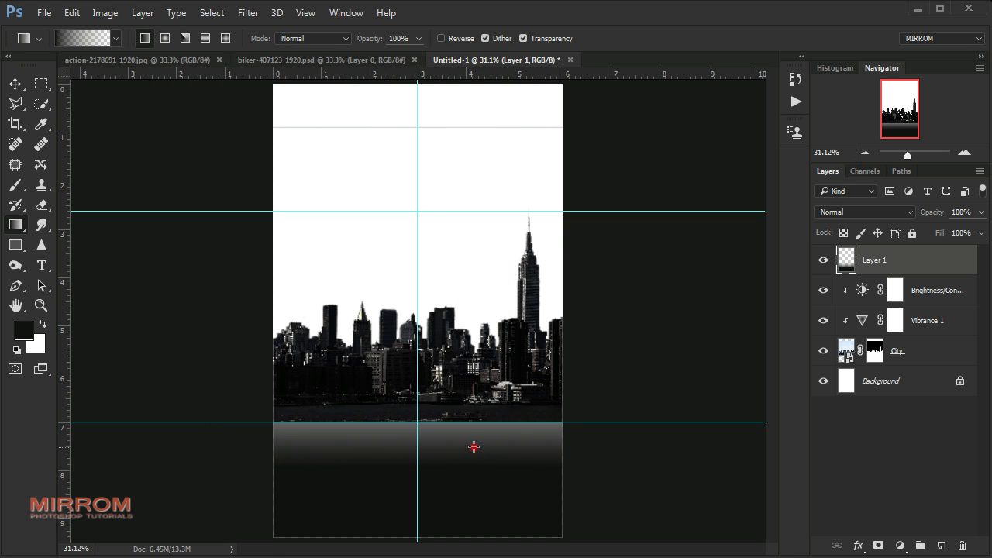
pyautogui.moveTo(474, 447); pyautogui.dragTo(477, 343)
pyautogui.moveTo(468, 458); pyautogui.dragTo(473, 334)
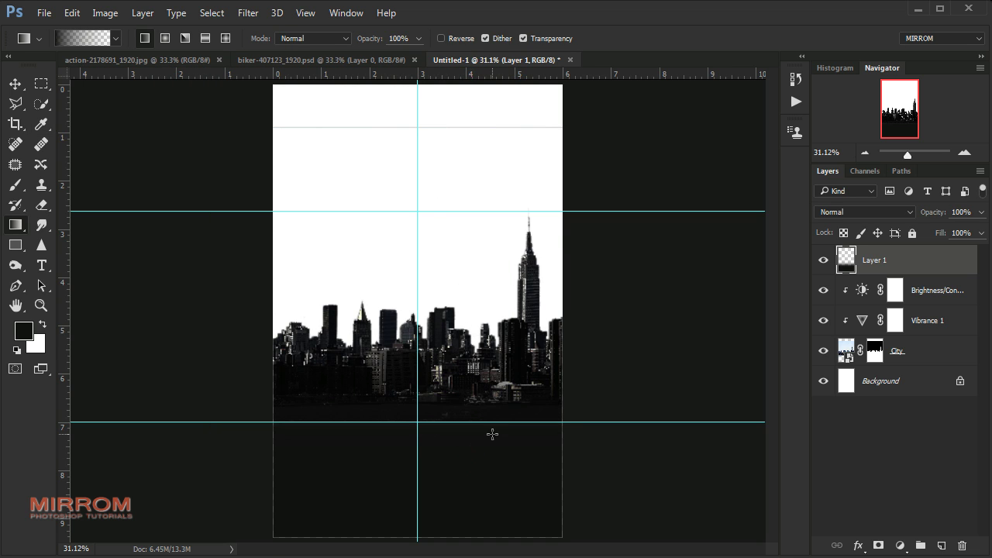
pyautogui.moveTo(522, 533); pyautogui.dragTo(525, 364)
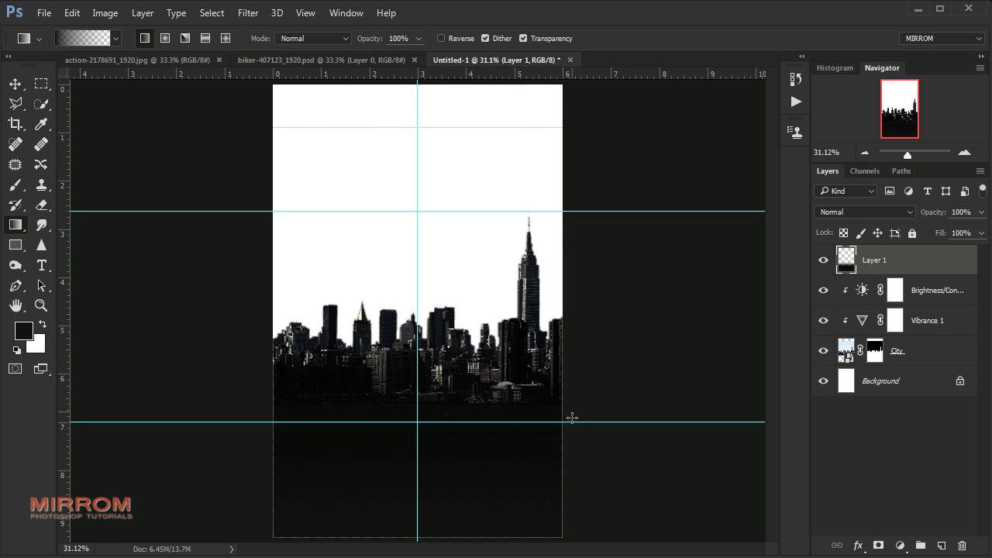
pyautogui.hotkey('ctrl', 'h')
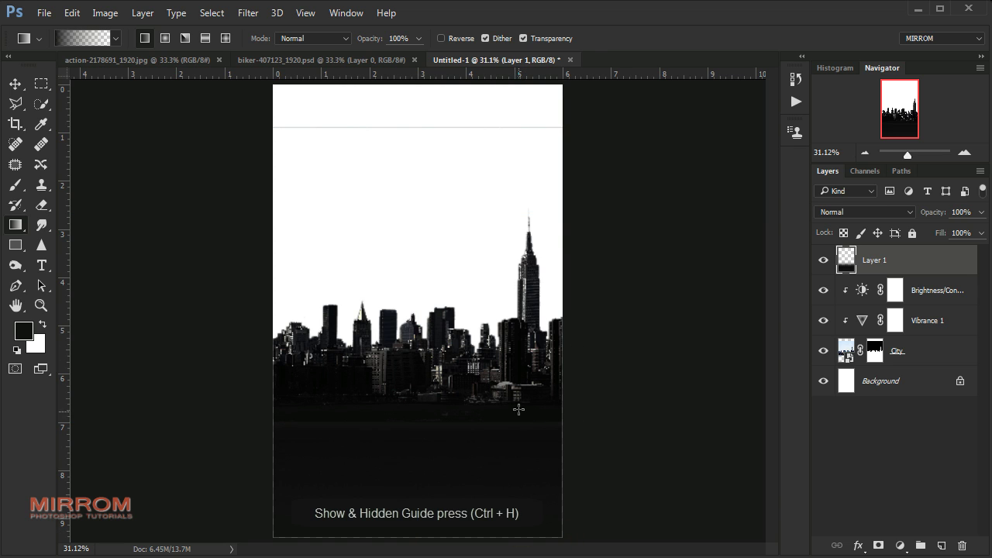
pyautogui.moveTo(535, 477); pyautogui.dragTo(535, 314)
pyautogui.moveTo(582, 442); pyautogui.dragTo(582, 341)
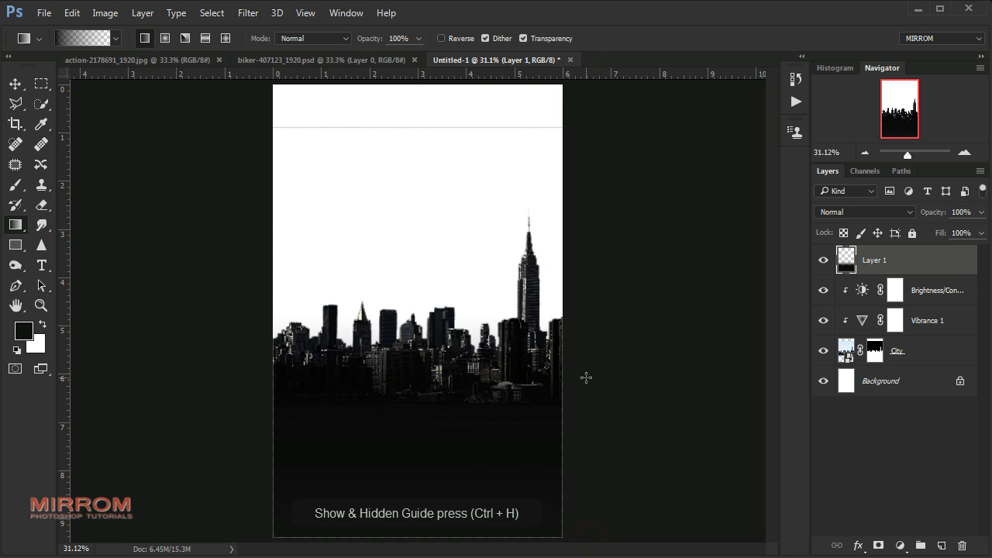
pyautogui.moveTo(585, 431); pyautogui.dragTo(589, 378)
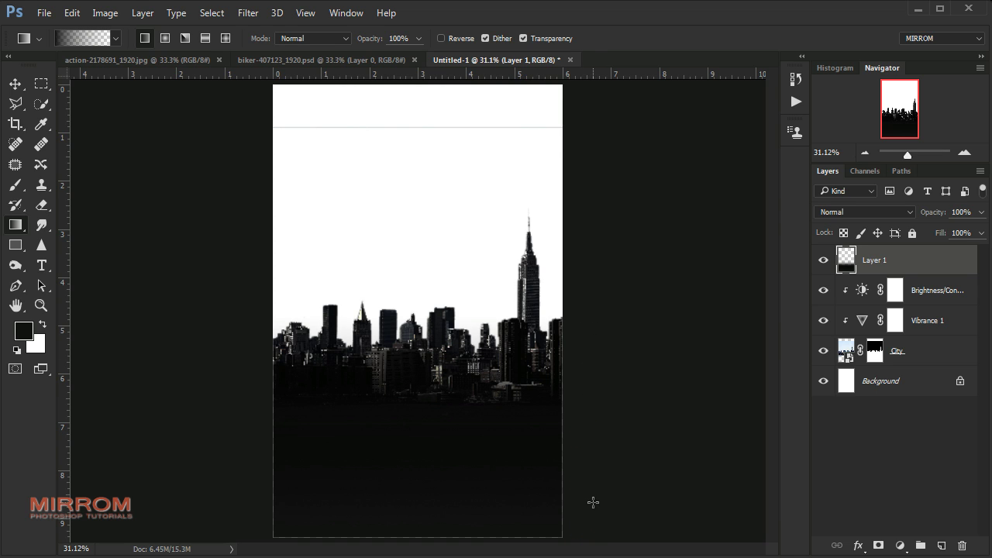
pyautogui.press('v')
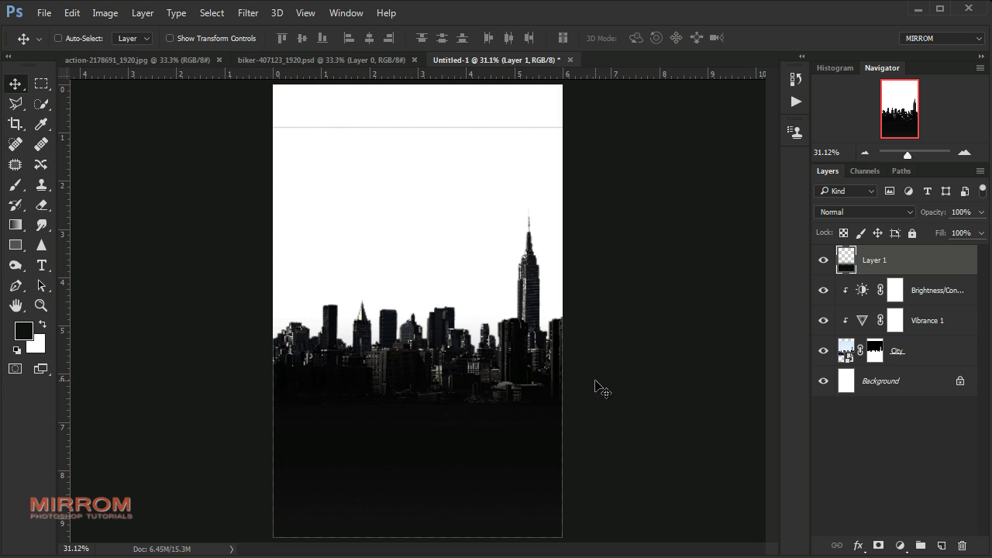
# Place the storm-clouds photo above Background and scale it to fill the sky
pyautogui.click(910, 387)
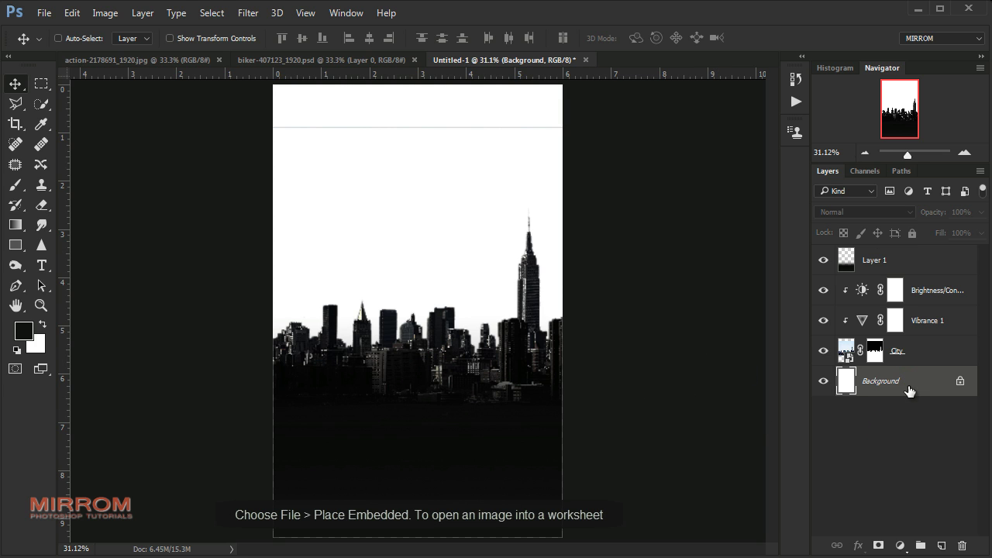
pyautogui.click(44, 13)
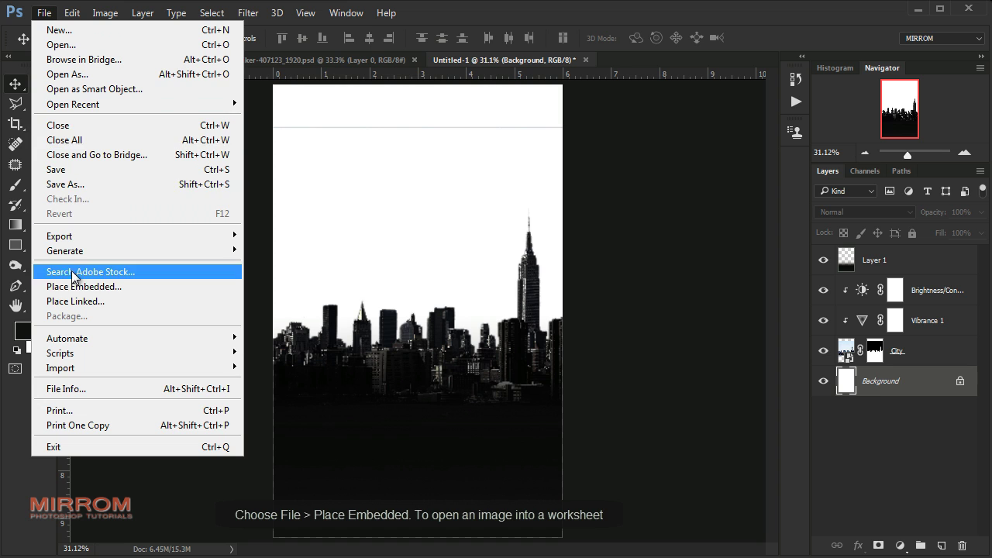
pyautogui.click(133, 287)
pyautogui.moveTo(422, 269); pyautogui.dragTo(419, 116)
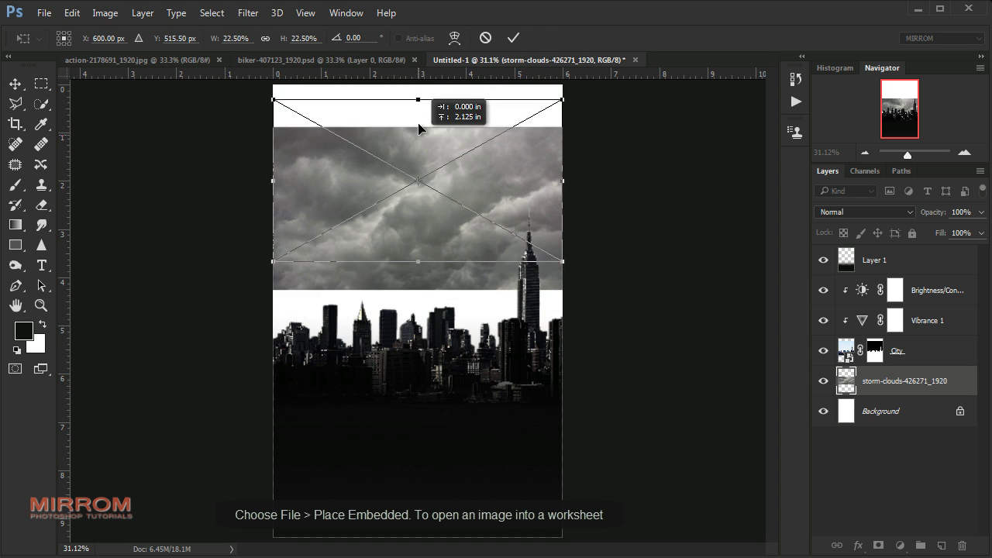
pyautogui.moveTo(570, 244); pyautogui.dragTo(626, 275)
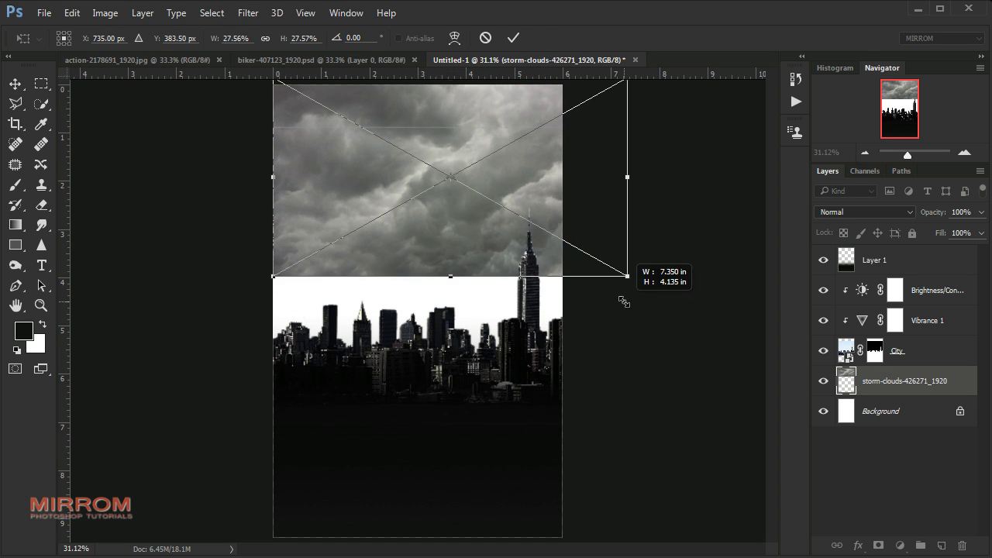
pyautogui.moveTo(273, 275); pyautogui.dragTo(243, 294)
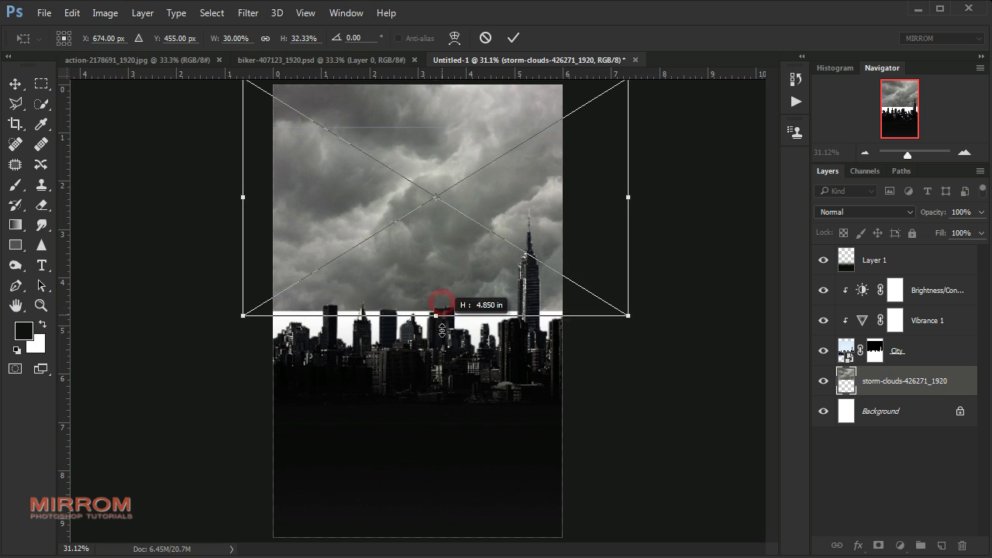
pyautogui.moveTo(447, 307); pyautogui.dragTo(450, 342)
pyautogui.moveTo(640, 354); pyautogui.dragTo(643, 354)
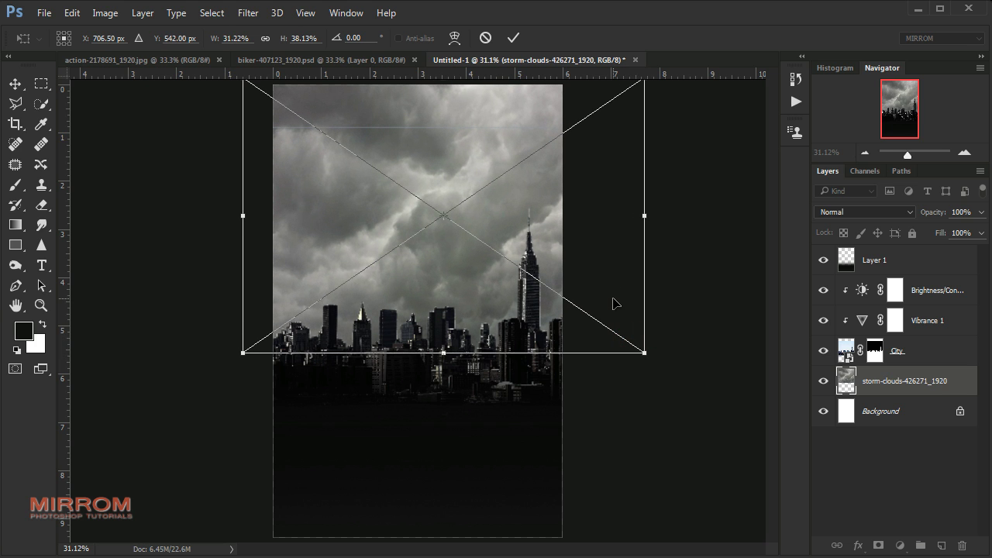
pyautogui.moveTo(613, 303); pyautogui.dragTo(625, 301)
pyautogui.moveTo(655, 337); pyautogui.dragTo(603, 288)
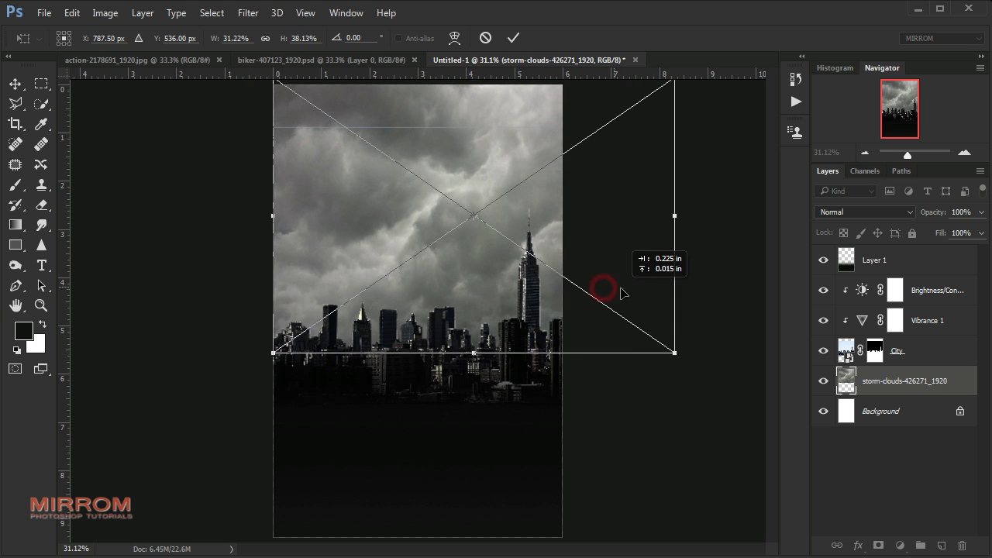
pyautogui.moveTo(272, 351); pyautogui.dragTo(264, 355)
pyautogui.moveTo(471, 213)
pyautogui.mouseDown()
pyautogui.moveTo(479, 216)
pyautogui.moveTo(471, 213)
pyautogui.mouseUp()
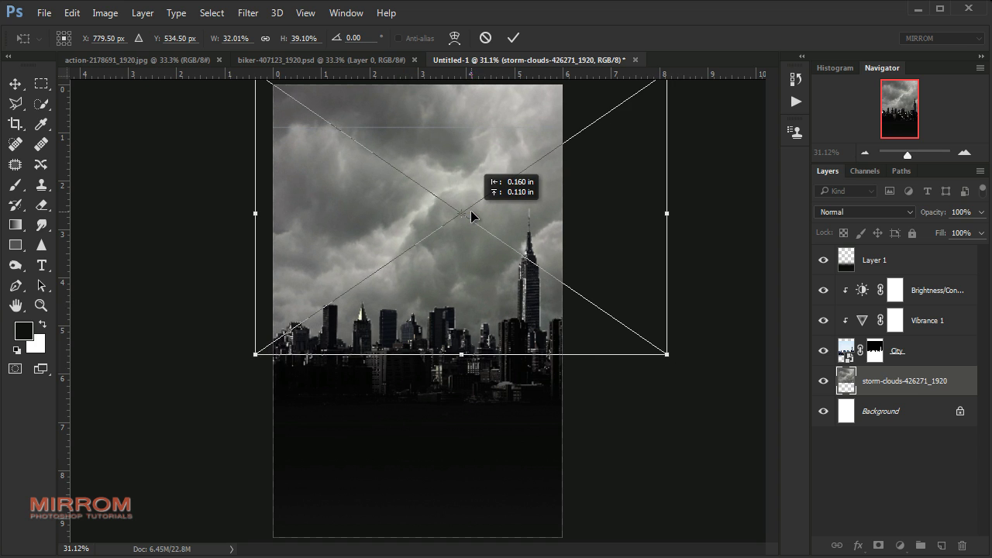
pyautogui.click(513, 38)
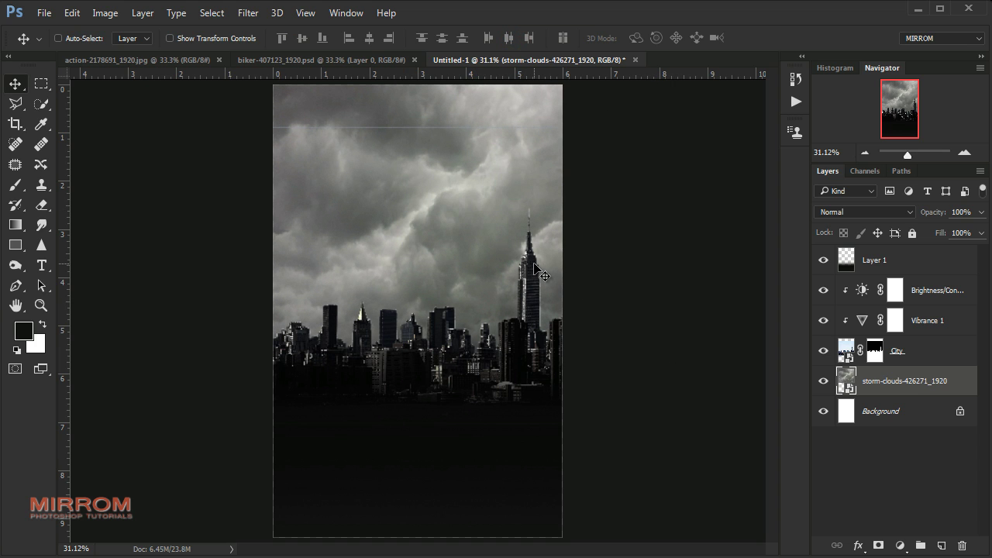
# Toggle City's visibility at 50% zoom to check the clouds, then start renaming the clouds layer
pyautogui.hotkey('ctrl', '+')
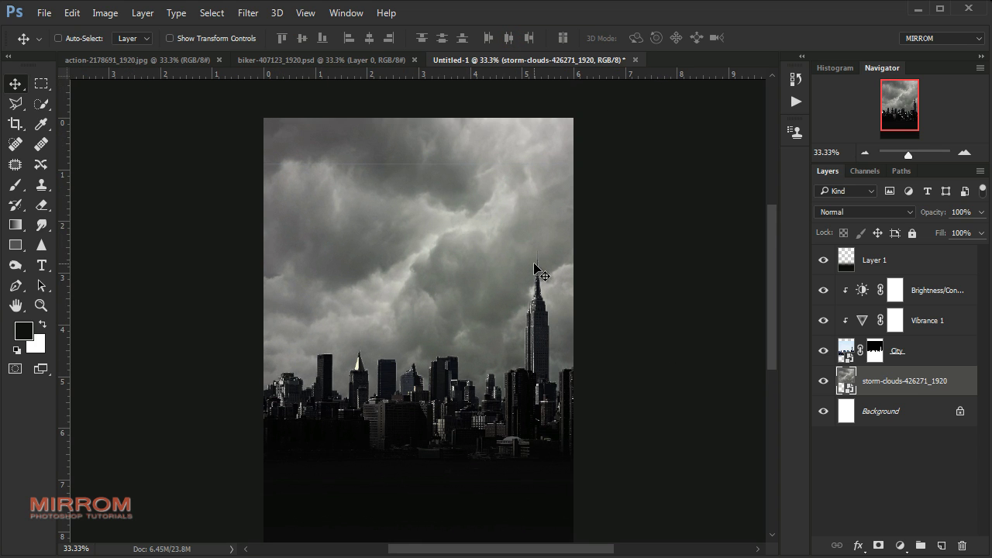
pyautogui.hotkey('ctrl', '+')
pyautogui.scroll(2, 538, 267)
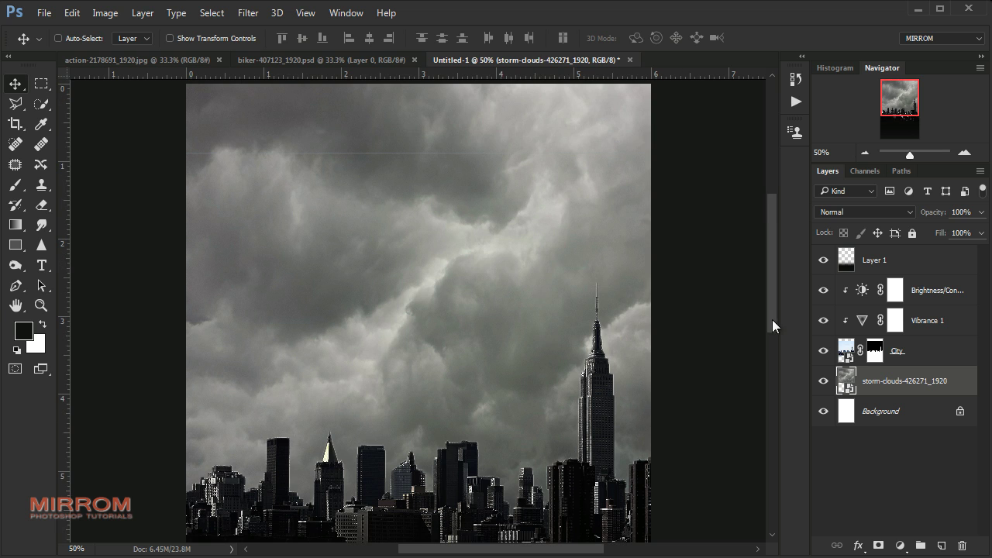
pyautogui.click(824, 350)
pyautogui.click(823, 350)
pyautogui.click(875, 351)
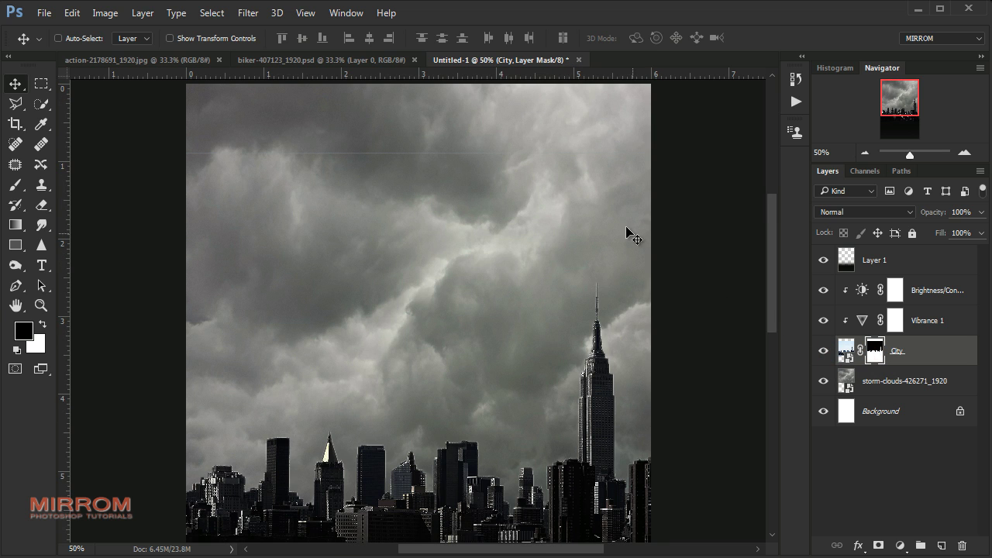
pyautogui.press('b')
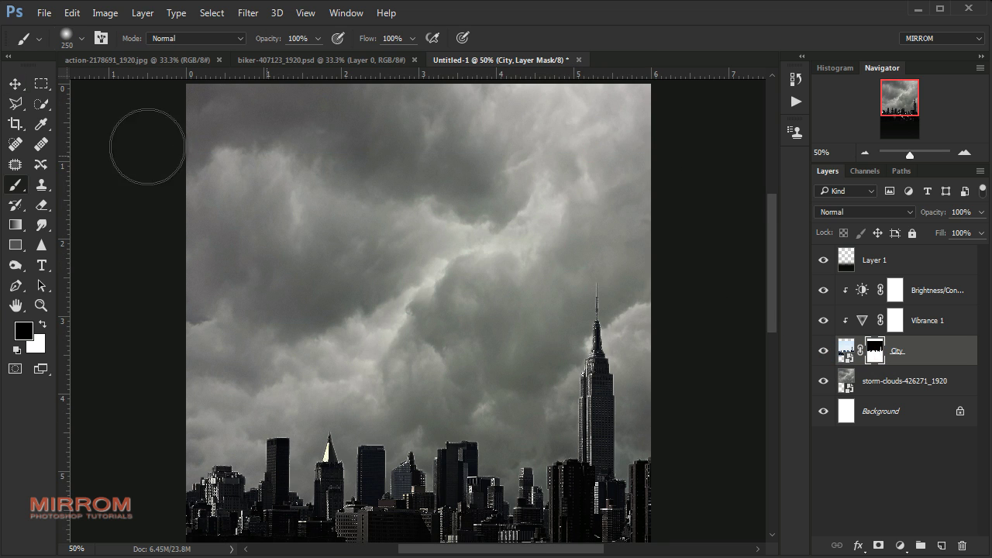
pyautogui.press('v')
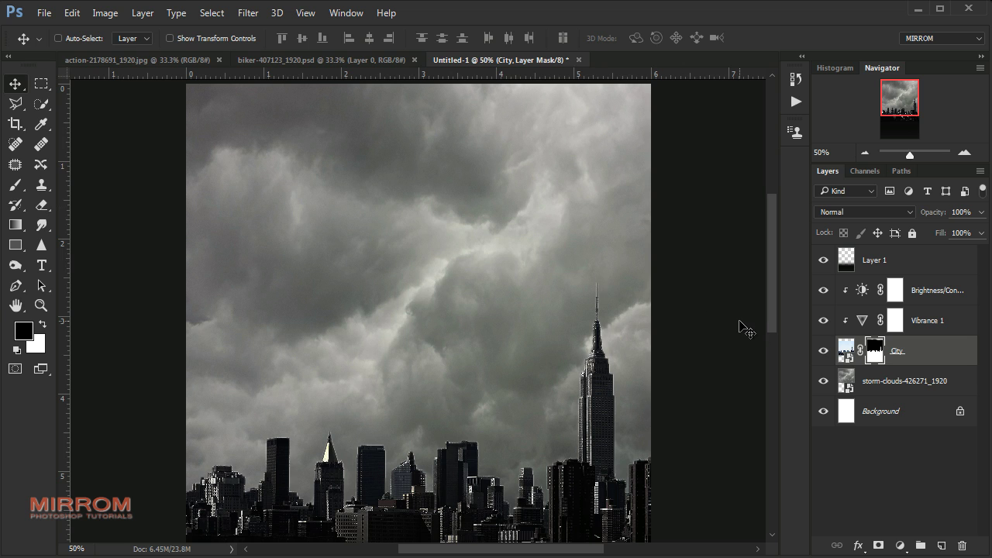
pyautogui.hotkey('ctrl', '-')
pyautogui.scroll(-3, 738, 324)
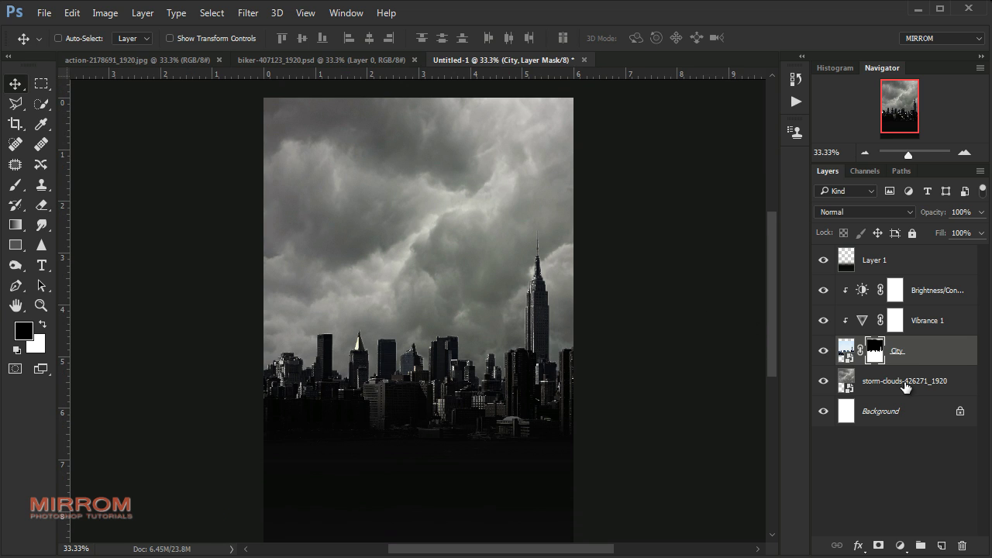
pyautogui.click(905, 388)
pyautogui.doubleClick(890, 382)
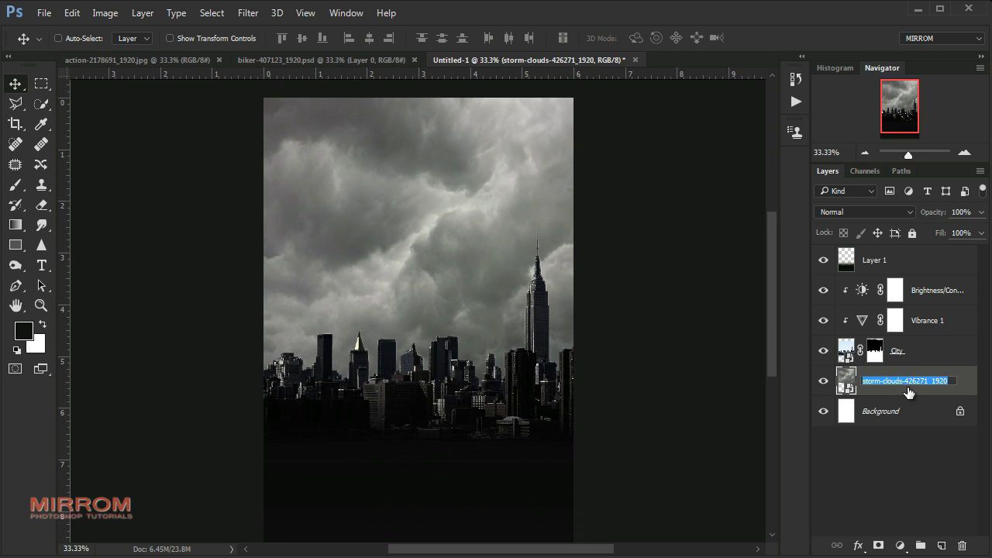
pyautogui.write('Cloud')
# Name the layer Cloud and clip a Brightness/Contrast layer to it at −67 brightness, 51 contrast
pyautogui.press('Return')
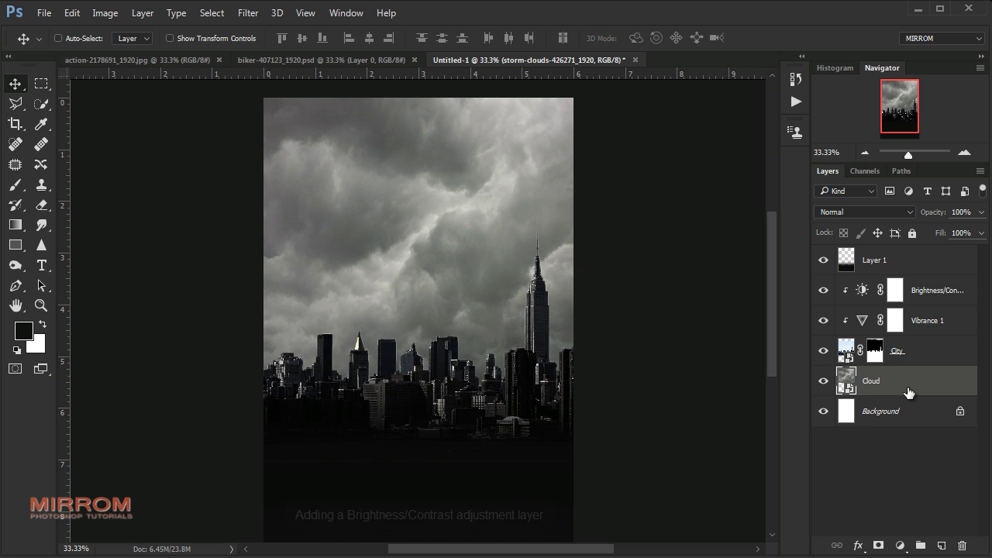
pyautogui.click(900, 547)
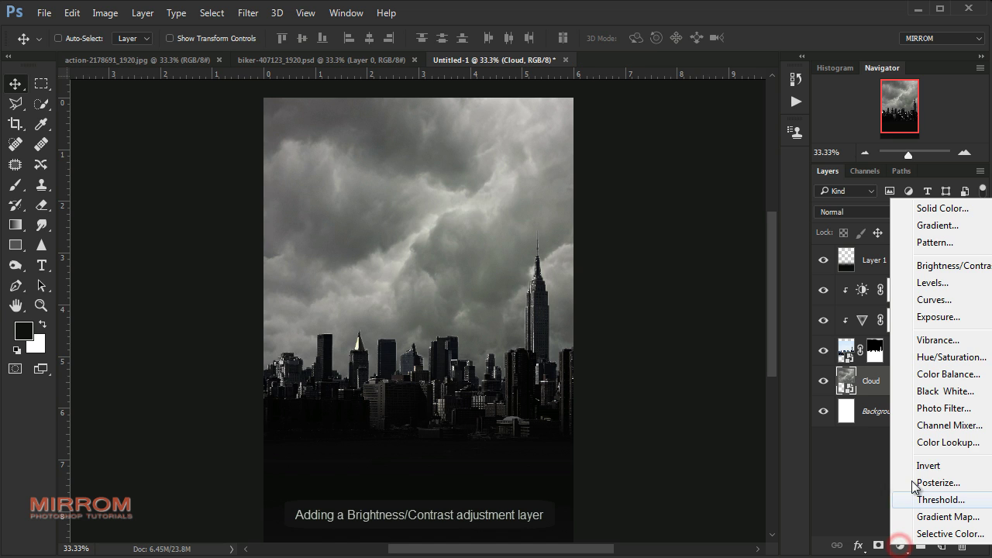
pyautogui.click(934, 264)
pyautogui.click(645, 434)
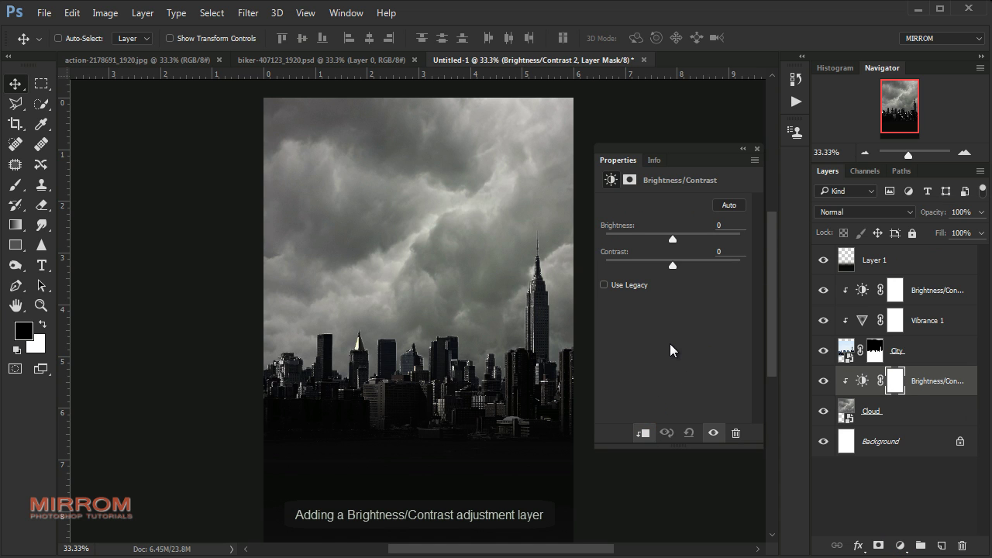
pyautogui.moveTo(658, 242); pyautogui.dragTo(645, 243)
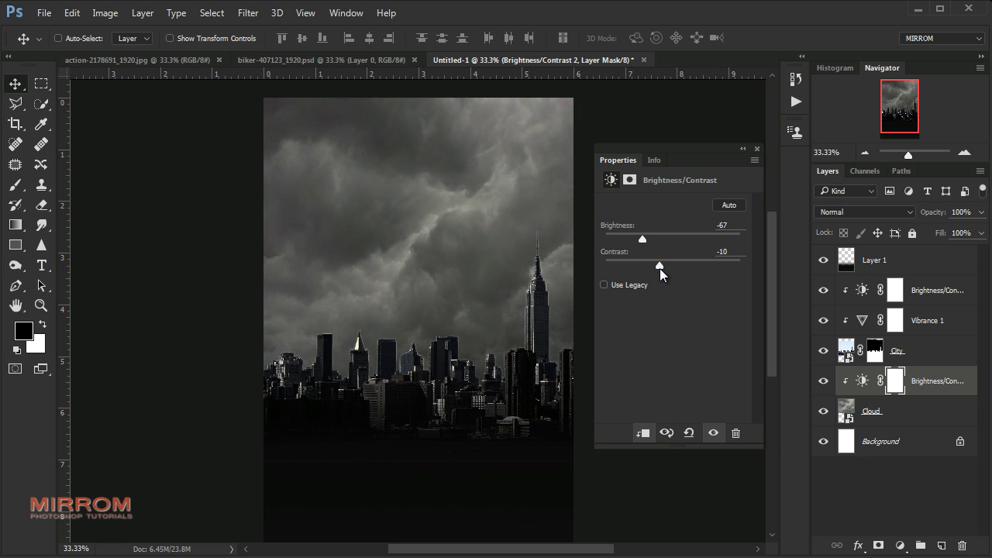
pyautogui.moveTo(661, 268); pyautogui.dragTo(683, 271)
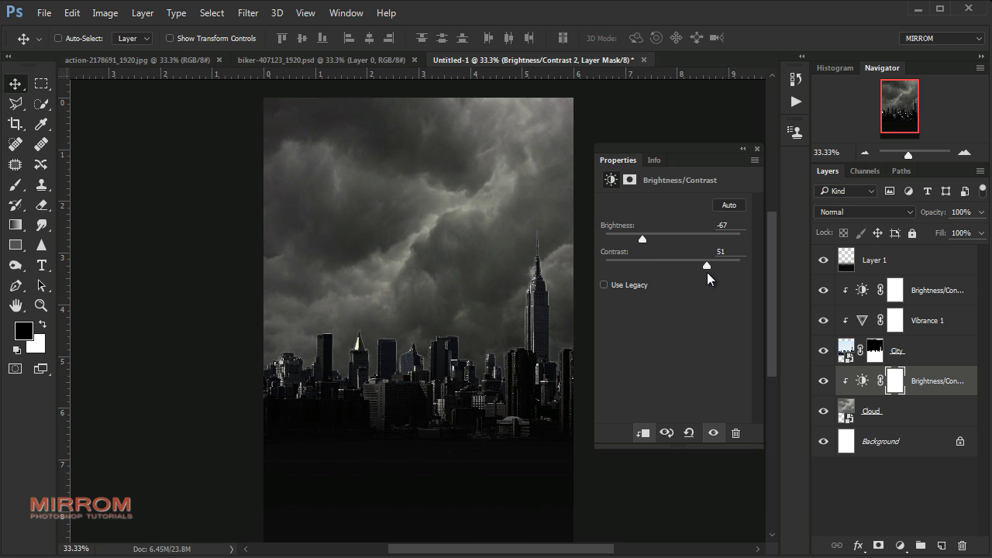
pyautogui.click(727, 253)
pyautogui.click(756, 149)
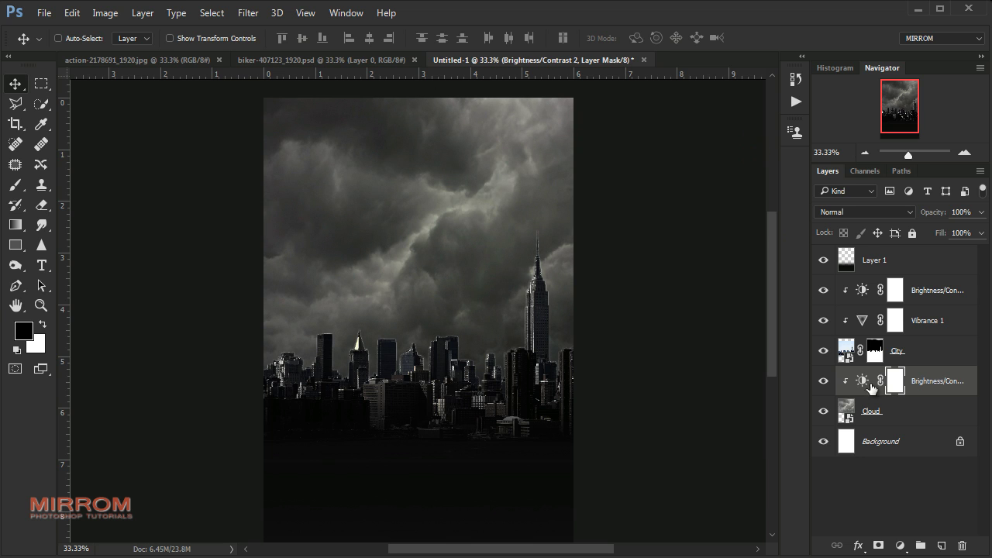
pyautogui.click(880, 271)
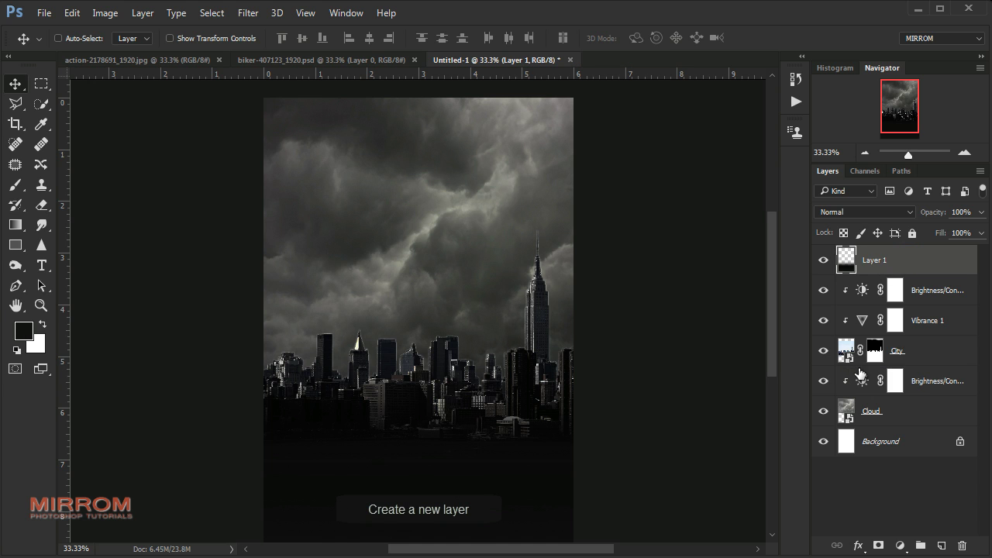
# Add a new empty Layer 2 above Layer 1 and set up a soft Brush
pyautogui.click(941, 545)
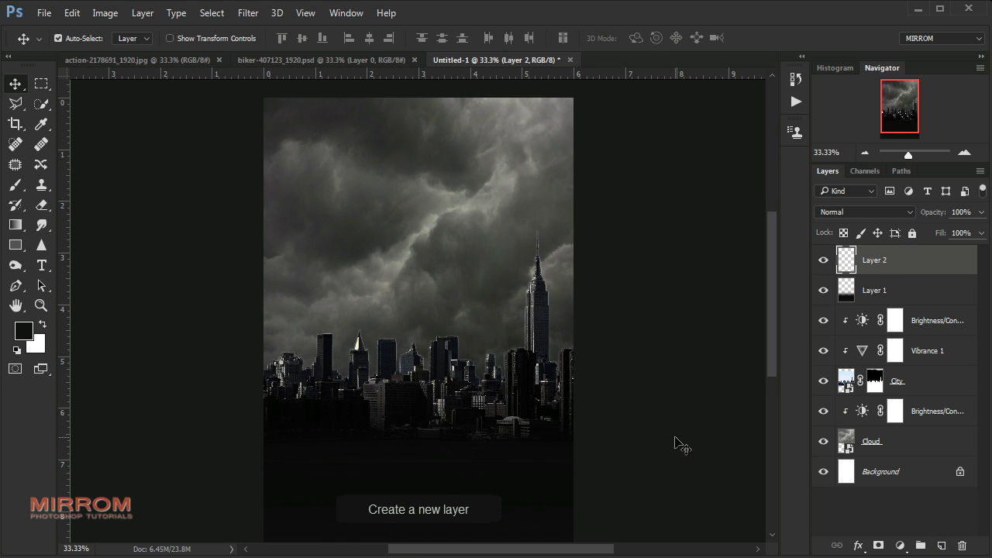
pyautogui.hotkey('ctrl', '+')
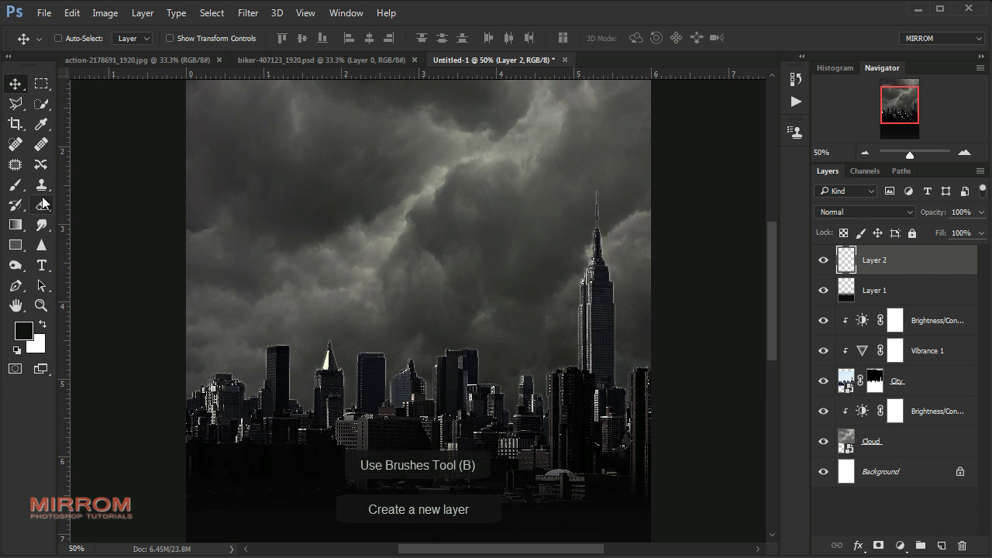
pyautogui.click(42, 184)
pyautogui.click(17, 186)
pyautogui.click(82, 39)
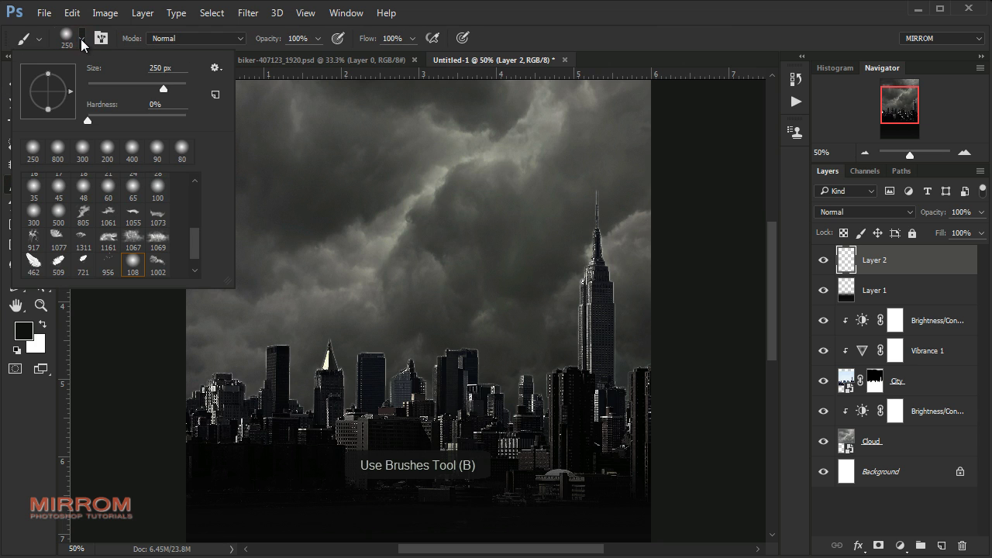
pyautogui.scroll(-1, 142, 233)
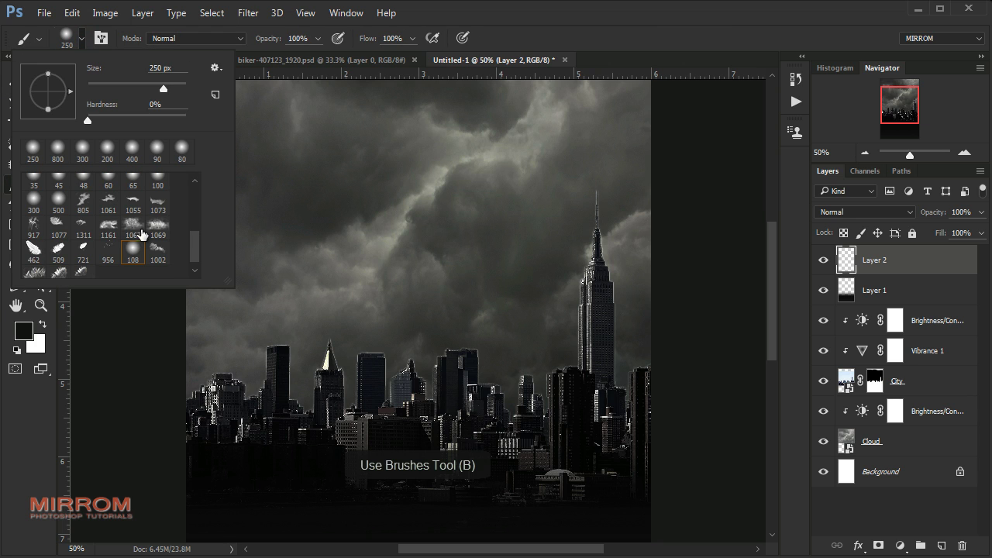
pyautogui.click(89, 121)
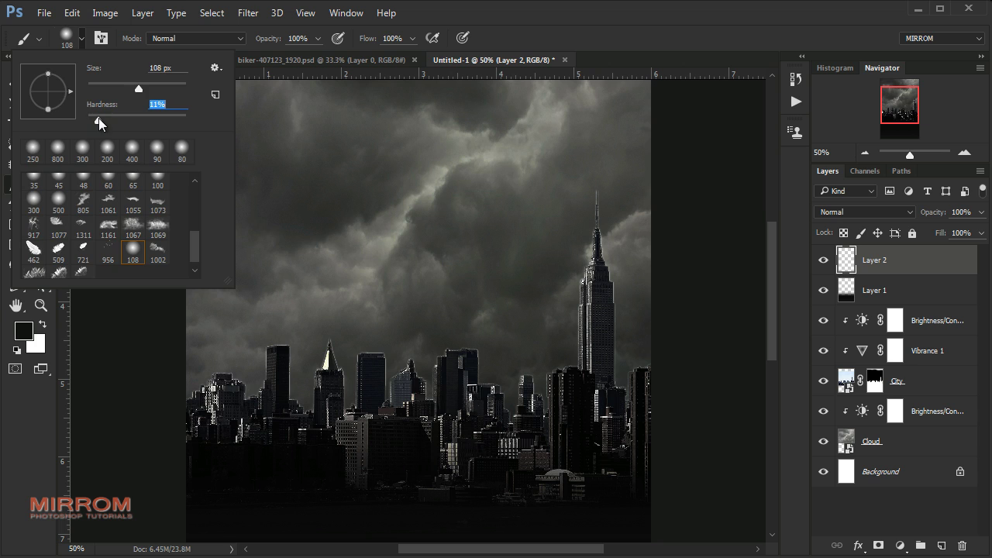
pyautogui.click(348, 267)
pyautogui.hotkey('ctrl', 'z')
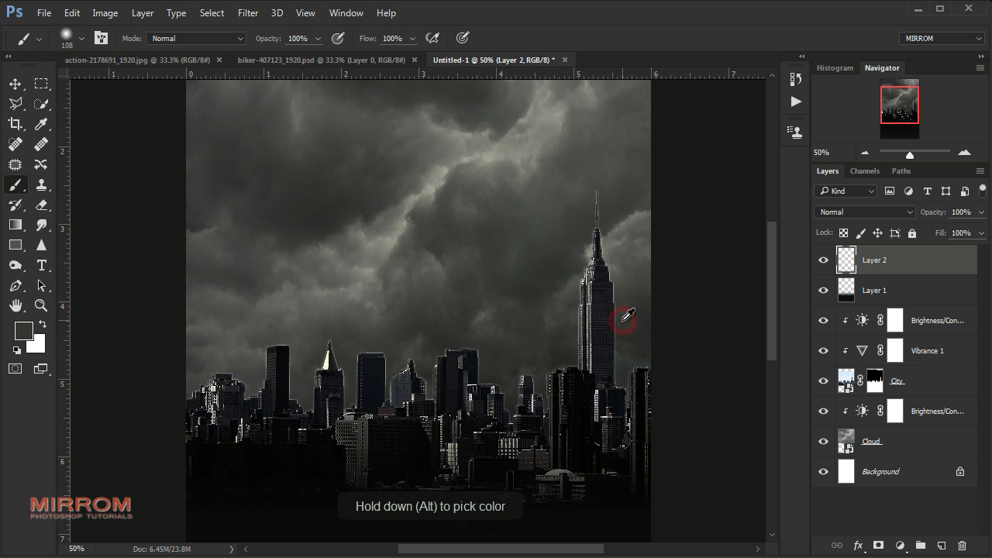
# At 33% brush opacity, paint soft glow around the Empire State Building and its spire
pyautogui.click(316, 39)
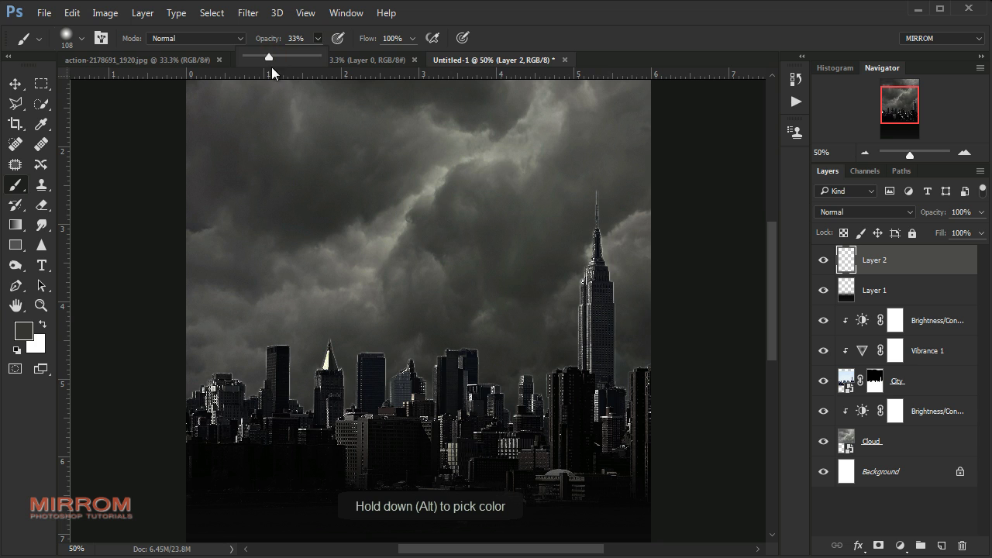
pyautogui.click(682, 317)
pyautogui.press(']')
pyautogui.press(']')
pyautogui.moveTo(638, 323)
pyautogui.mouseDown()
pyautogui.moveTo(618, 320)
pyautogui.moveTo(631, 337)
pyautogui.mouseUp()
pyautogui.press(']')
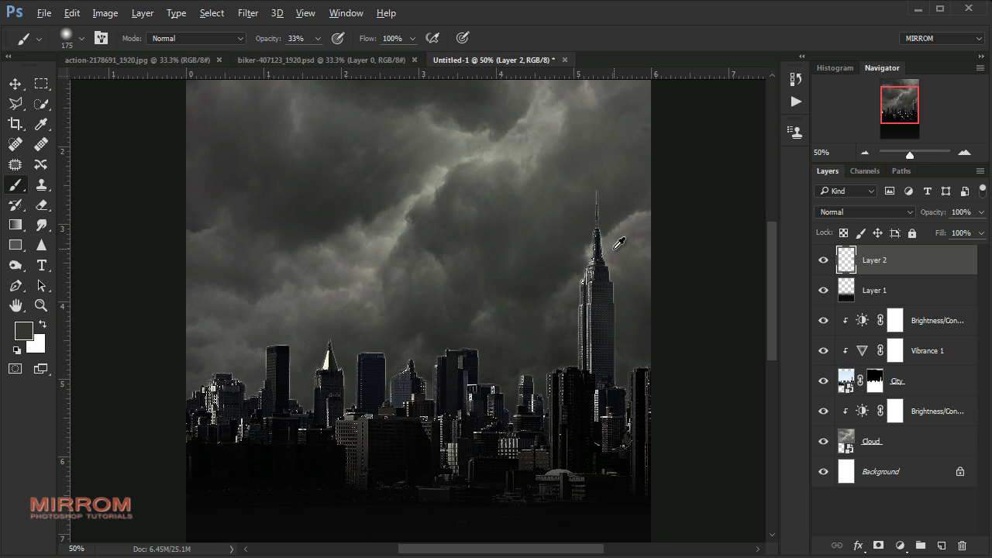
pyautogui.keyDown('alt'); pyautogui.click(618, 245); pyautogui.keyUp('alt')
pyautogui.click(611, 194)
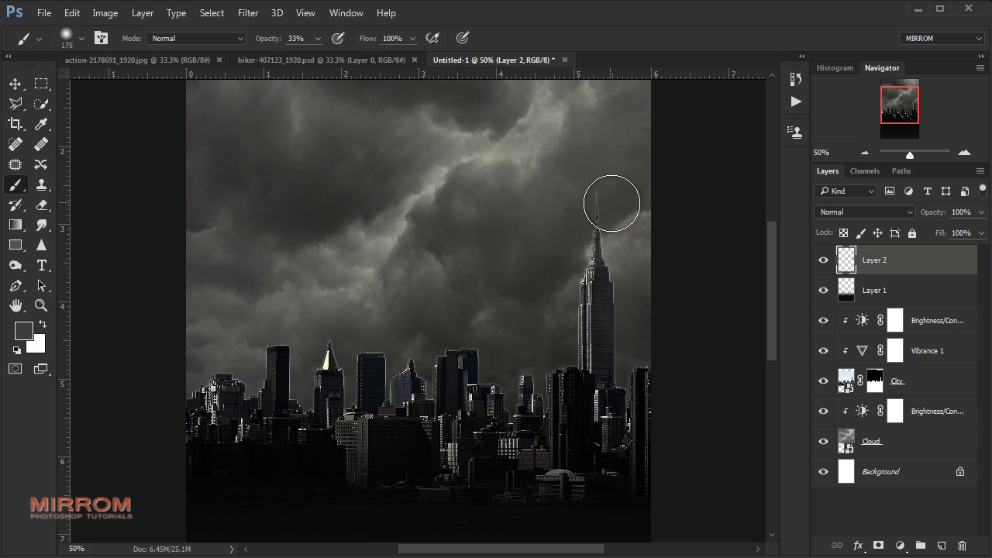
pyautogui.click(574, 263)
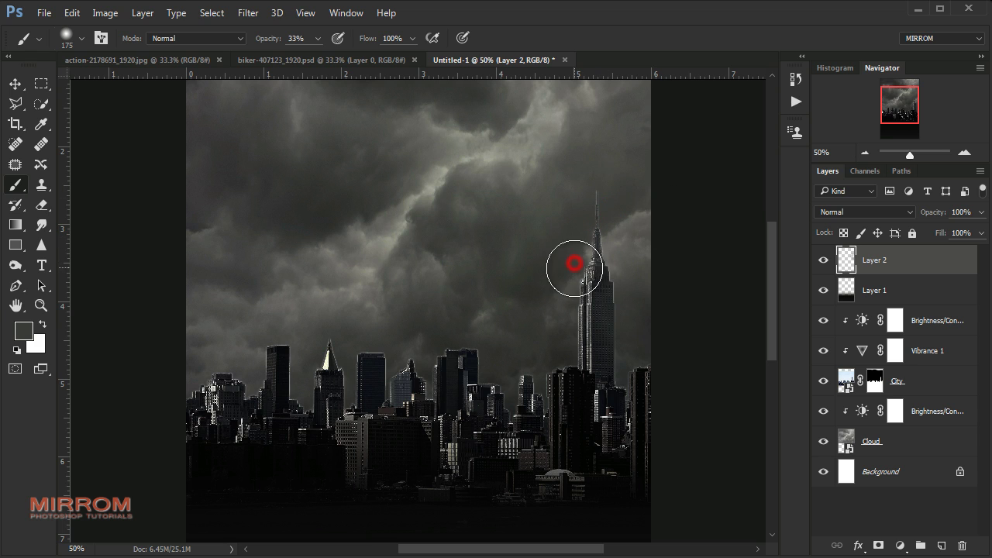
# Sample dark skyline tones and paint haze over the tower's left side and the skyline
pyautogui.keyDown('alt'); pyautogui.click(560, 355); pyautogui.keyUp('alt')
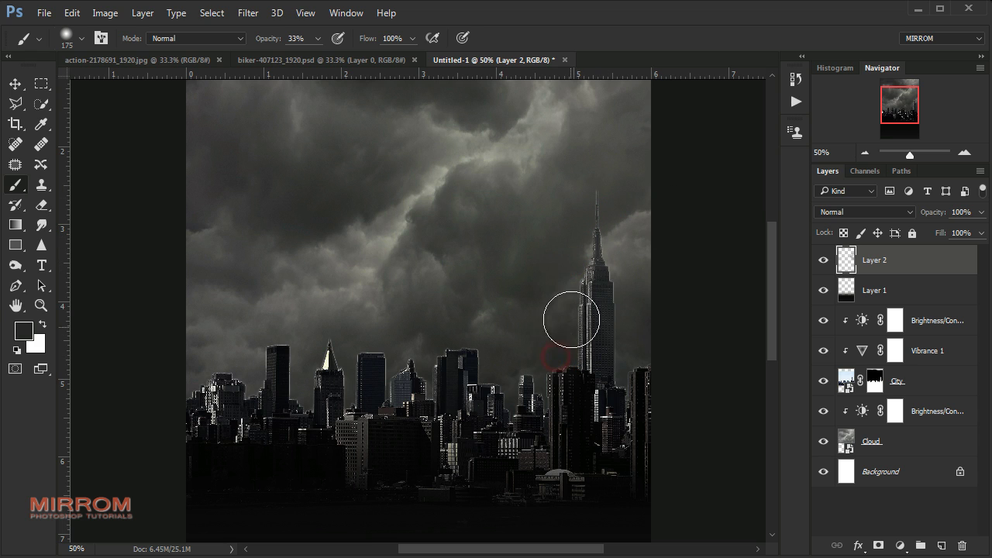
pyautogui.keyDown('alt'); pyautogui.click(565, 290); pyautogui.keyUp('alt')
pyautogui.click(565, 297)
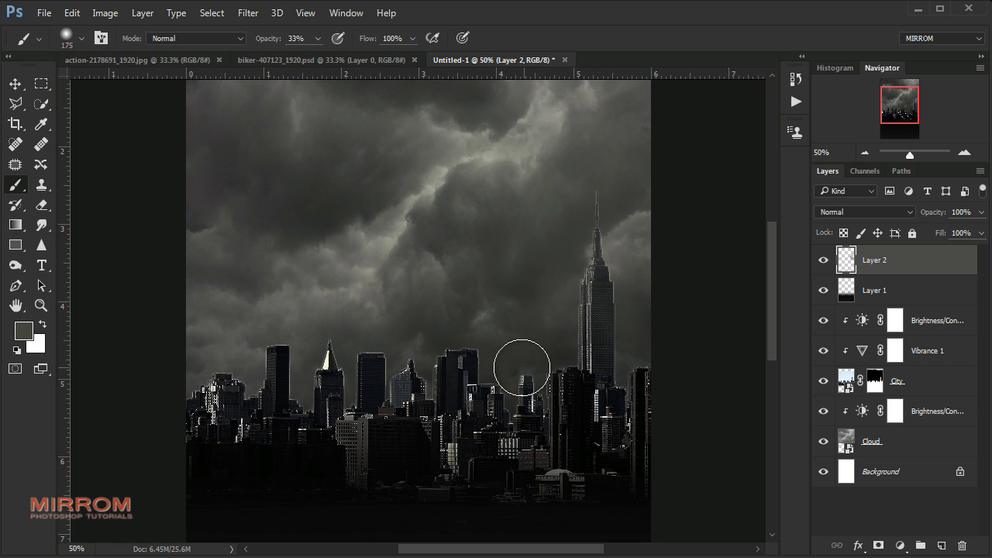
pyautogui.keyDown('alt'); pyautogui.click(525, 368); pyautogui.keyUp('alt')
pyautogui.click(508, 378)
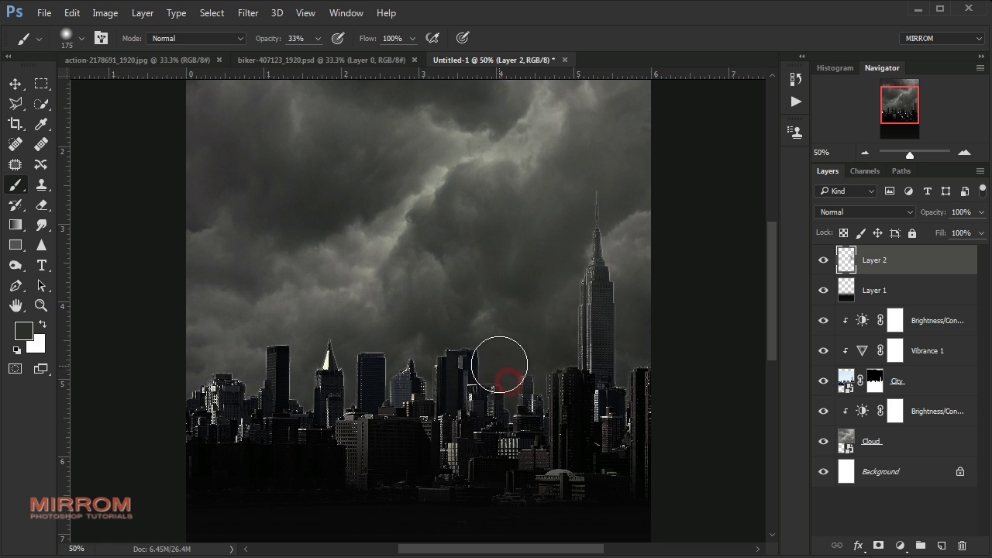
pyautogui.keyDown('alt'); pyautogui.click(332, 374); pyautogui.keyUp('alt')
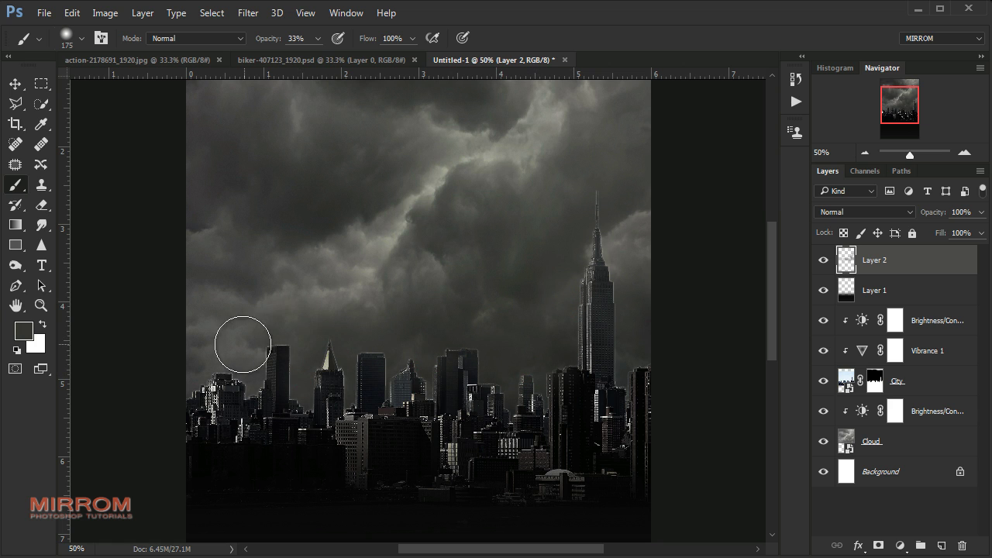
# At 20% opacity with a 200 px brush, haze the left skyline and the spire
pyautogui.press(']')
pyautogui.press(']')
pyautogui.press(']')
pyautogui.moveTo(270, 45); pyautogui.dragTo(261, 44)
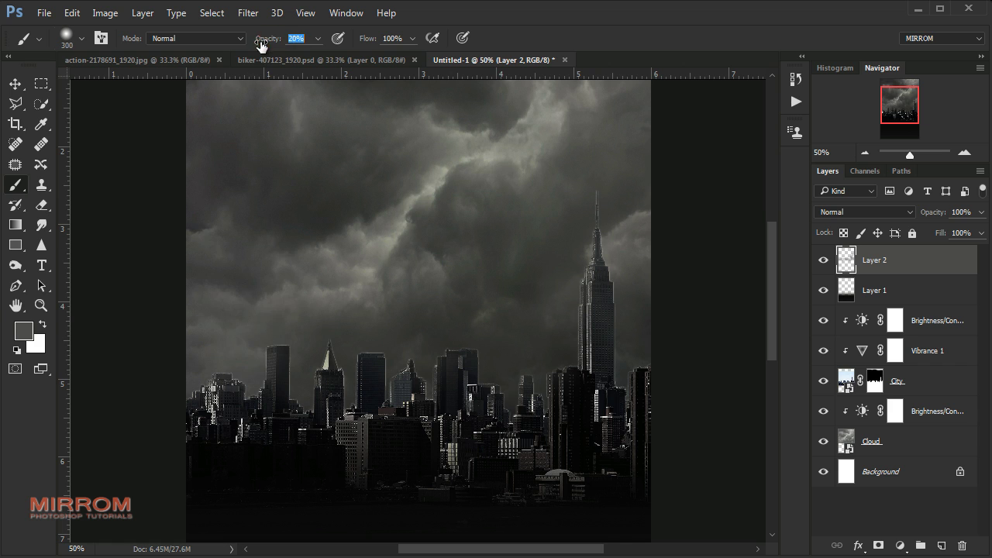
pyautogui.press('[')
pyautogui.press('[')
pyautogui.moveTo(224, 350); pyautogui.dragTo(261, 338)
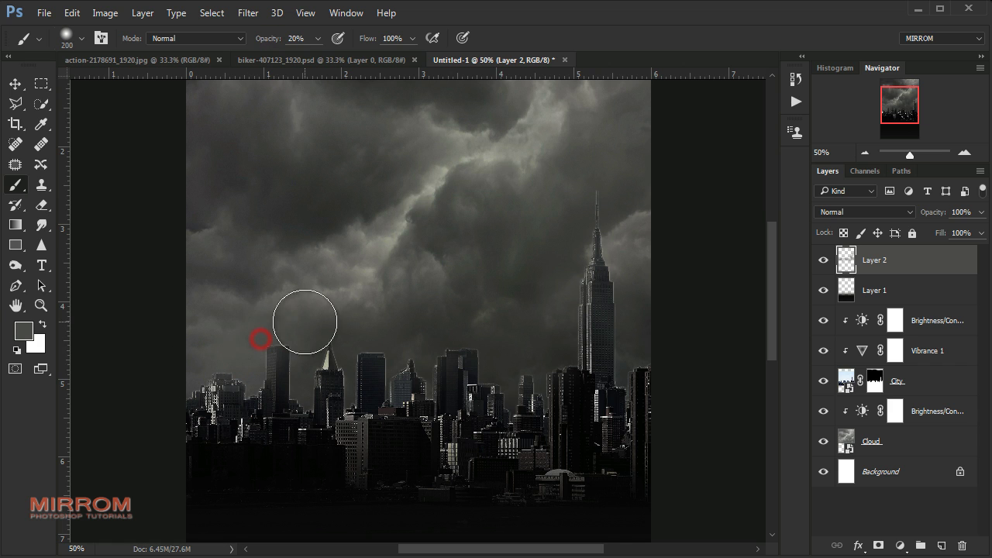
pyautogui.moveTo(620, 217); pyautogui.dragTo(636, 341)
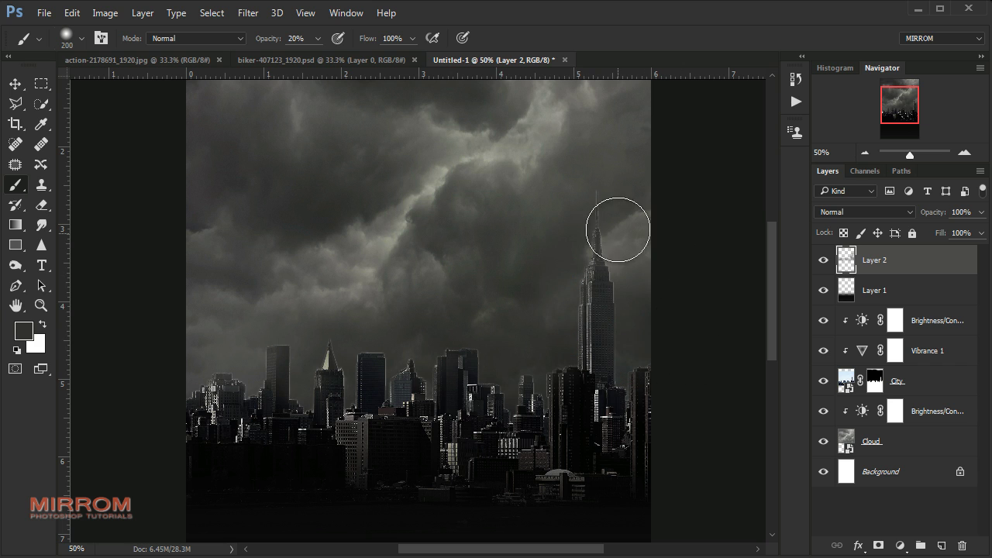
# With a 400–500 px brush, darken the upper sky and dab sampled lighter grey over the clouds
pyautogui.hotkey('ctrl', '-')
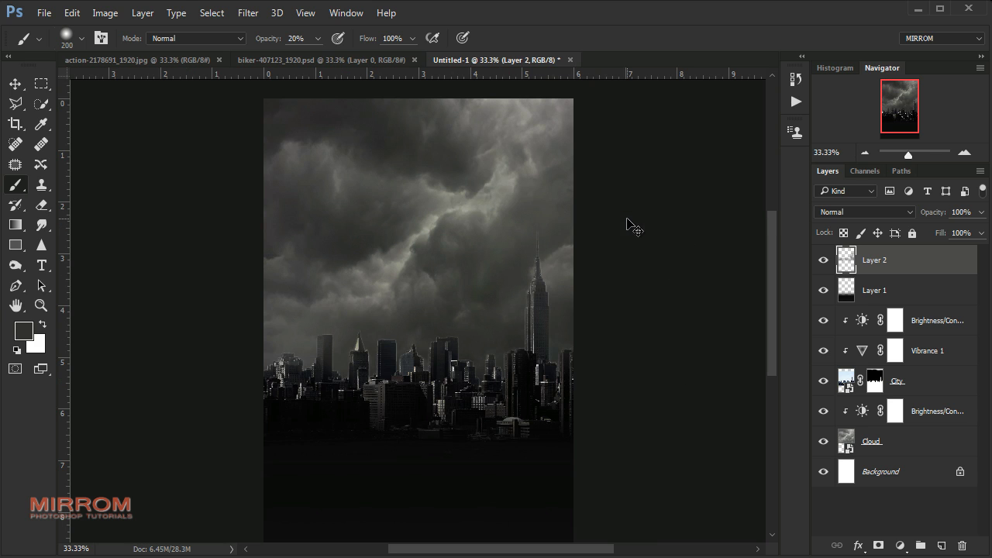
pyautogui.press(']')
pyautogui.press(']')
pyautogui.press(']')
pyautogui.moveTo(580, 243); pyautogui.dragTo(542, 166)
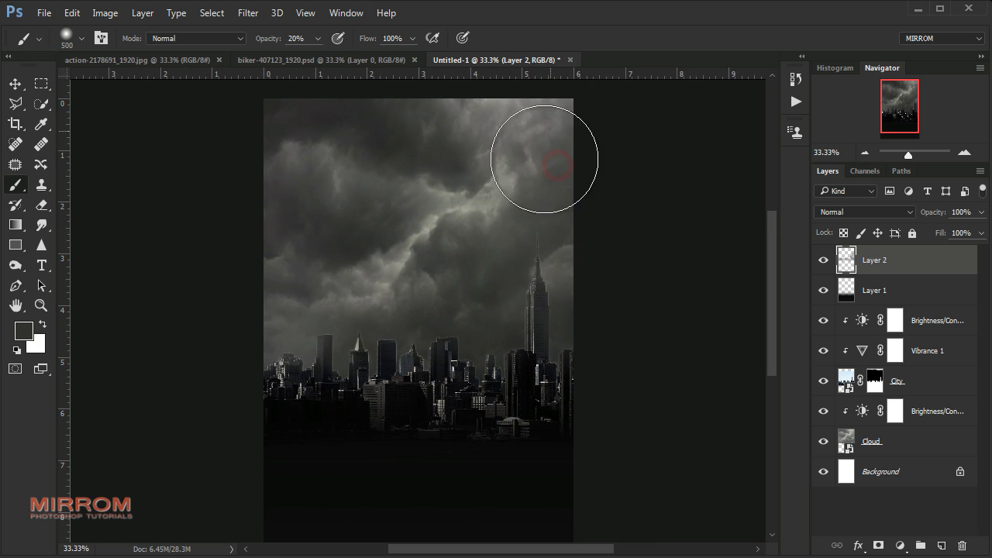
pyautogui.press('[')
pyautogui.moveTo(310, 262)
pyautogui.mouseDown()
pyautogui.moveTo(365, 268)
pyautogui.moveTo(513, 162)
pyautogui.moveTo(454, 277)
pyautogui.moveTo(579, 245)
pyautogui.moveTo(250, 177)
pyautogui.mouseUp()
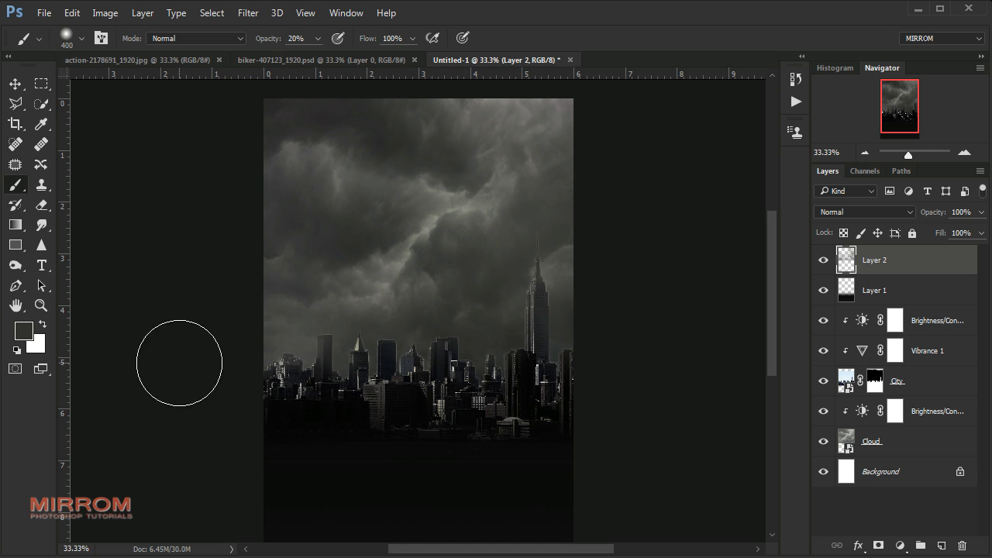
pyautogui.keyDown('alt'); pyautogui.click(376, 310); pyautogui.keyUp('alt')
pyautogui.click(421, 288)
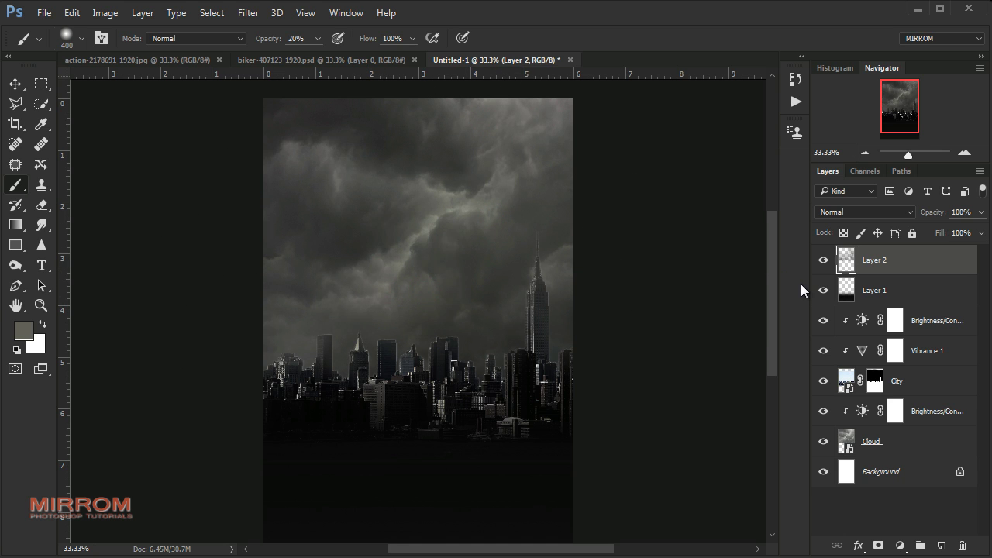
# Switch to the Move tool and show the alignment guides
pyautogui.press('v')
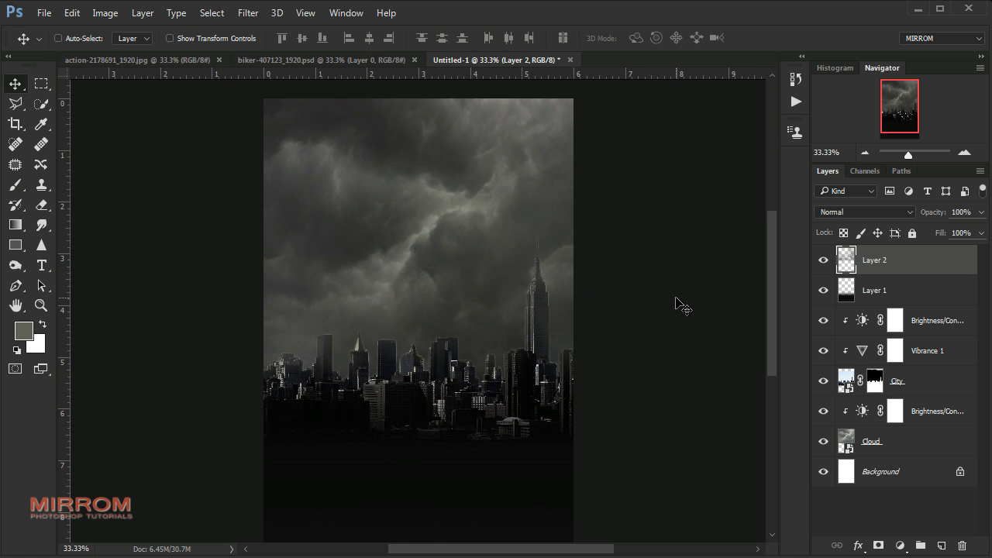
pyautogui.scroll(-2, 724, 393)
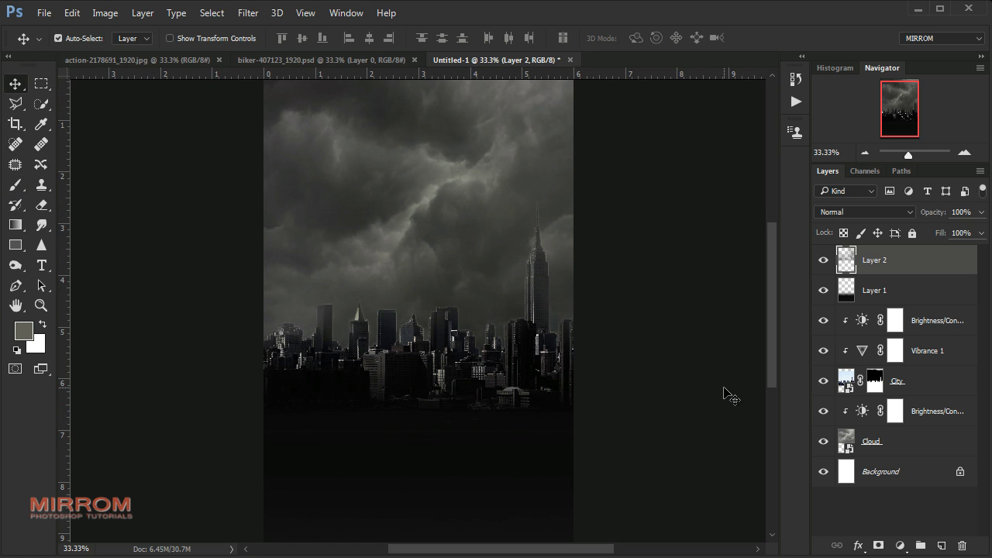
pyautogui.hotkey('ctrl', ';')
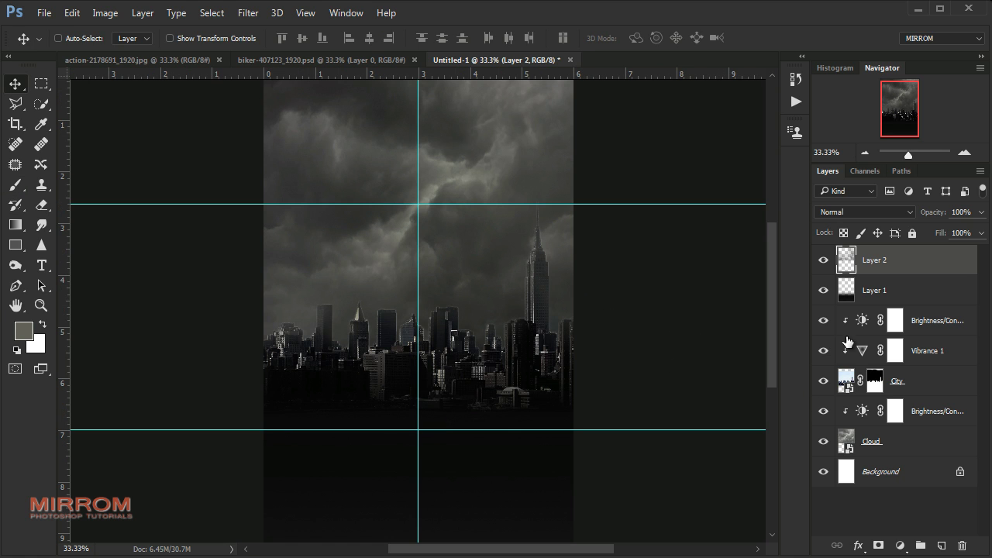
# Stretch the City skyline layer taller with Free Transform, undoing to compare before and after
pyautogui.click(851, 387)
pyautogui.hotkey('ctrl', 't')
pyautogui.moveTo(455, 116); pyautogui.dragTo(456, 97)
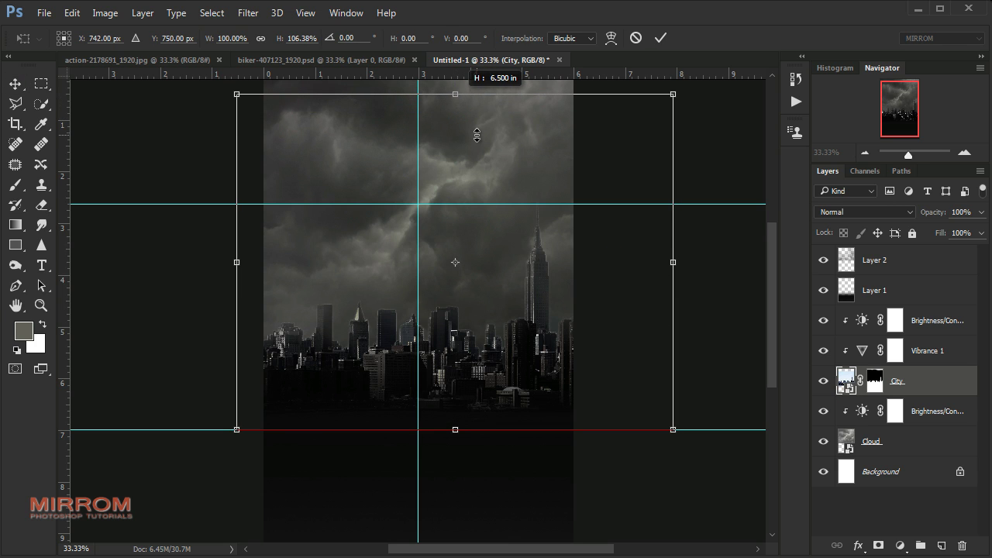
pyautogui.press('Return')
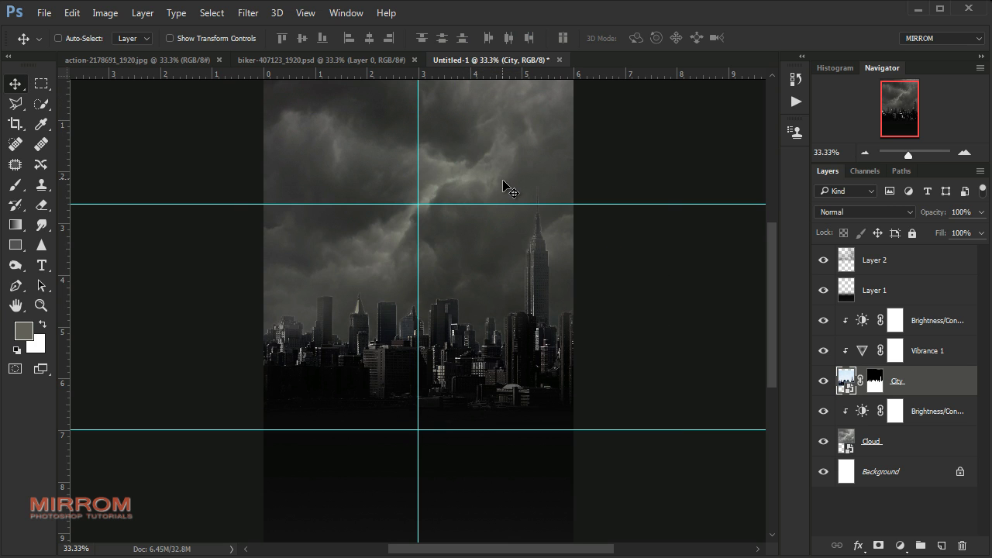
pyautogui.hotkey('ctrl', 'z')
pyautogui.hotkey('ctrl', 'z')
pyautogui.hotkey('ctrl', 'z')
pyautogui.hotkey('ctrl', 'z')
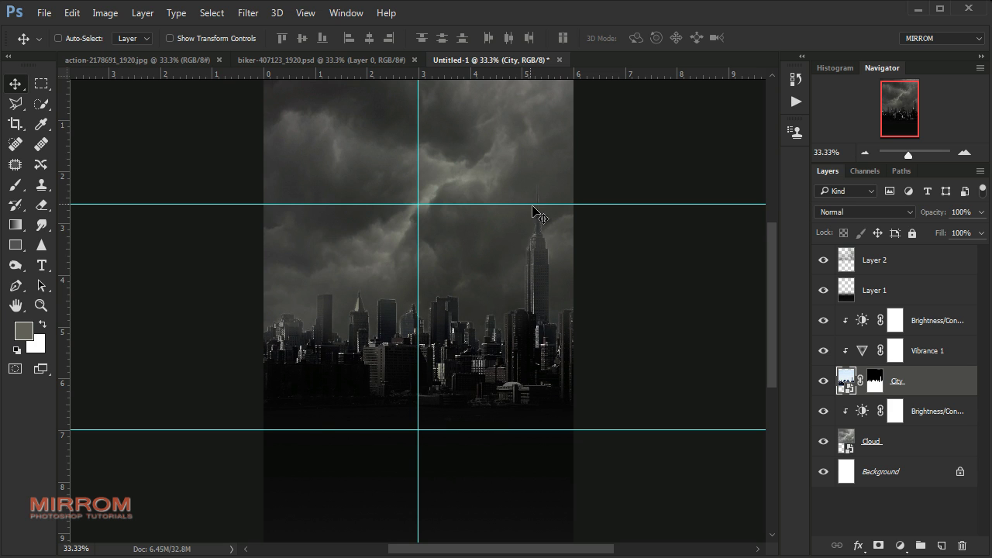
# Dab more brush paint into the upper-right sky on Layer 2
pyautogui.click(847, 262)
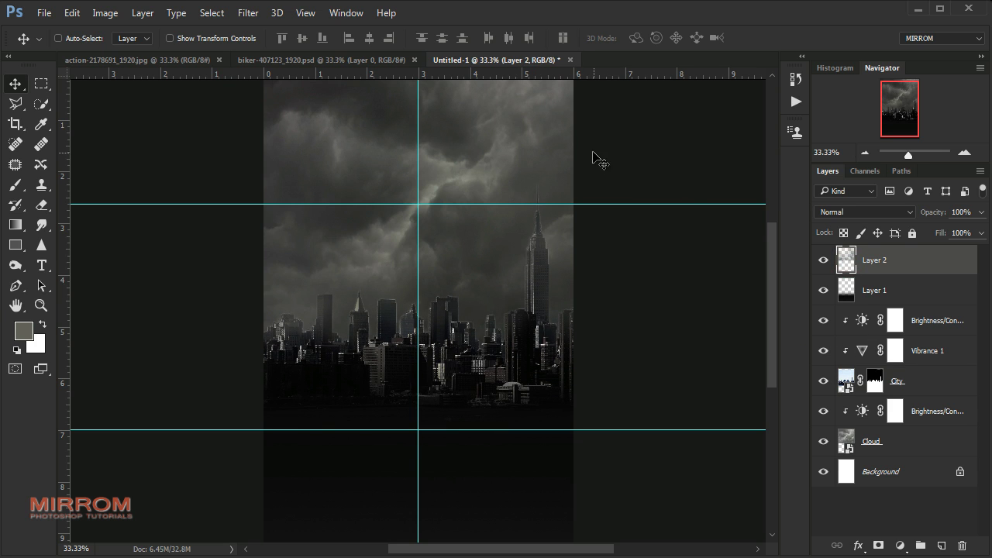
pyautogui.press('b')
pyautogui.click(538, 178)
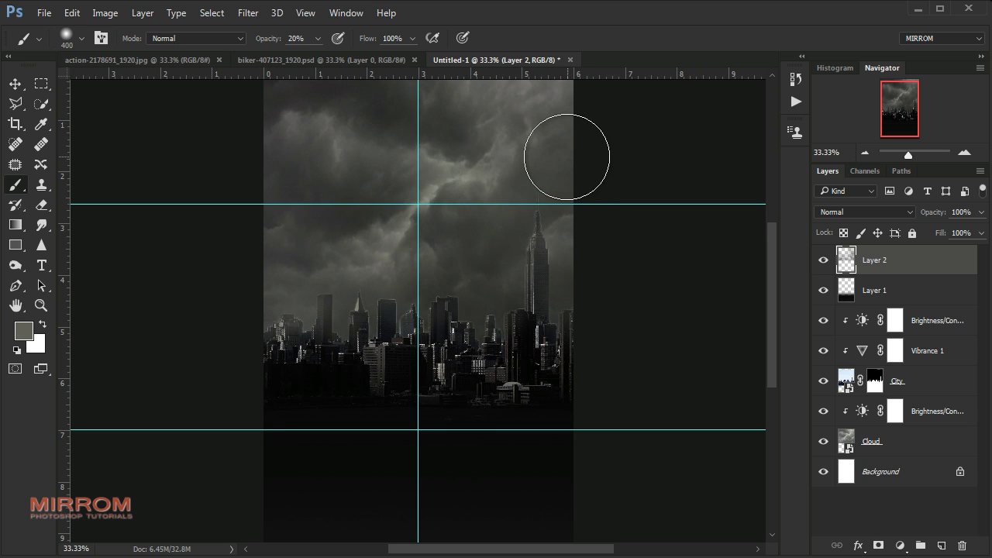
pyautogui.click(565, 153)
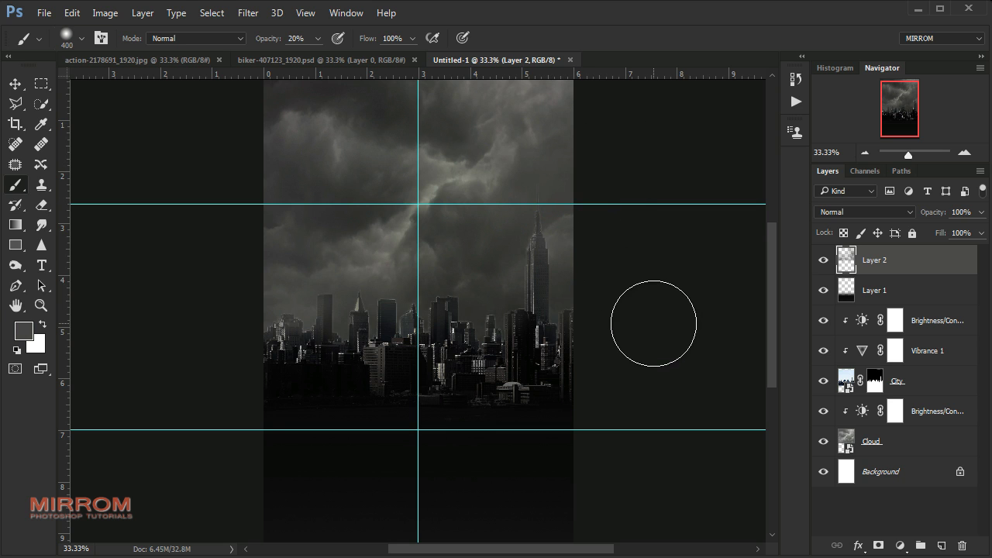
# Hide the guides and zoom out to 25% to view the whole poster
pyautogui.press('v')
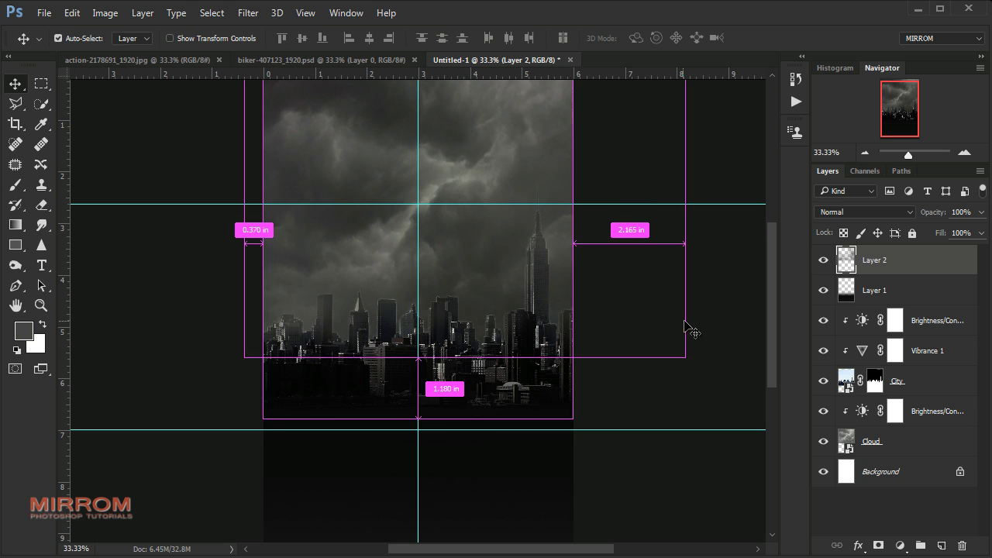
pyautogui.hotkey('ctrl', ';')
pyautogui.hotkey('ctrl', '-')
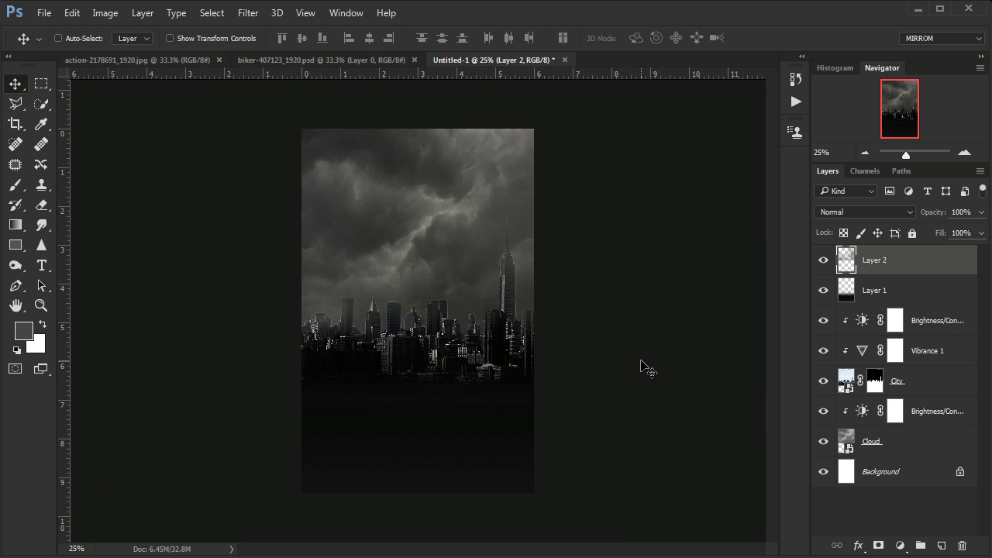
# Crop the biker photo's left, right and bottom edges in to the man's waist, then zoom on his face
pyautogui.click(163, 61)
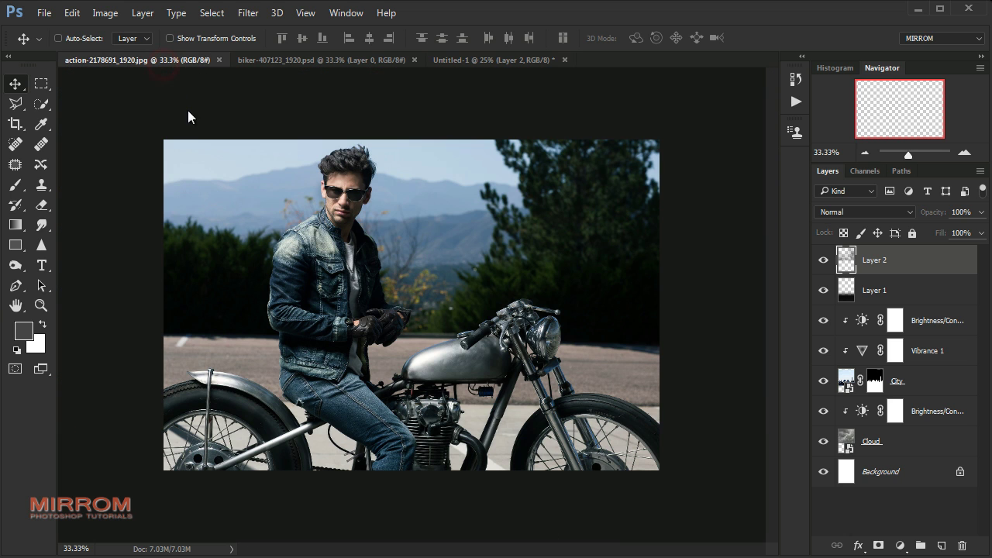
pyautogui.click(14, 124)
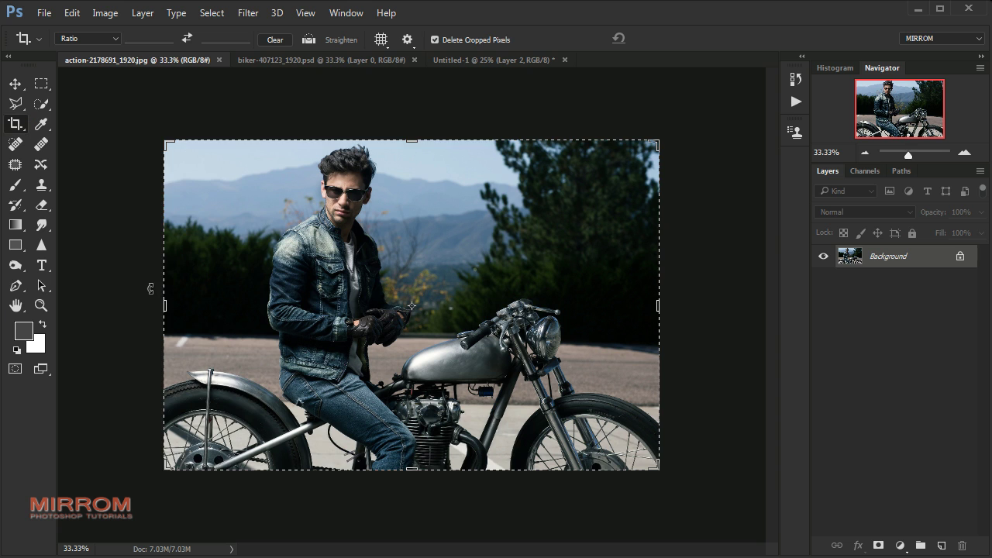
pyautogui.moveTo(164, 306); pyautogui.dragTo(203, 305)
pyautogui.moveTo(615, 306); pyautogui.dragTo(508, 306)
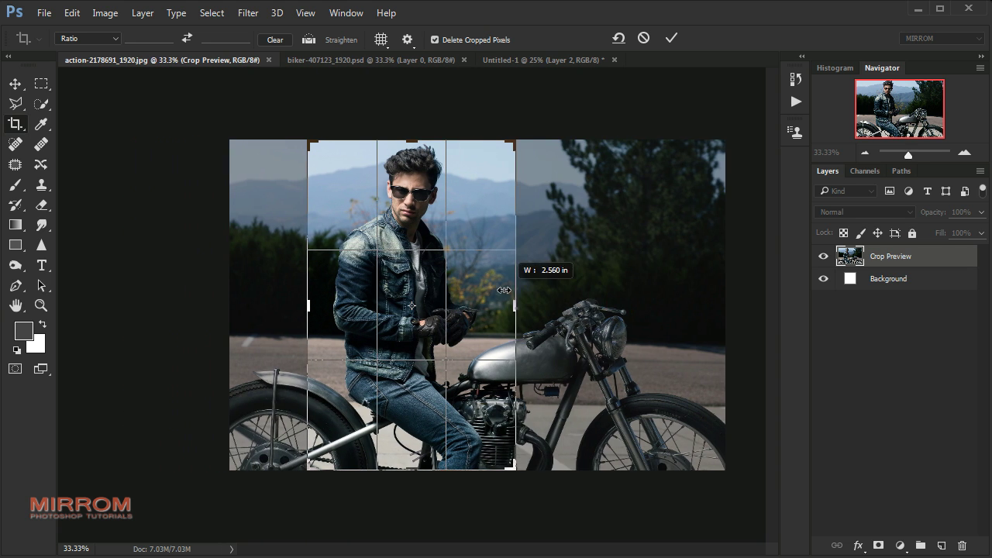
pyautogui.moveTo(397, 471); pyautogui.dragTo(397, 425)
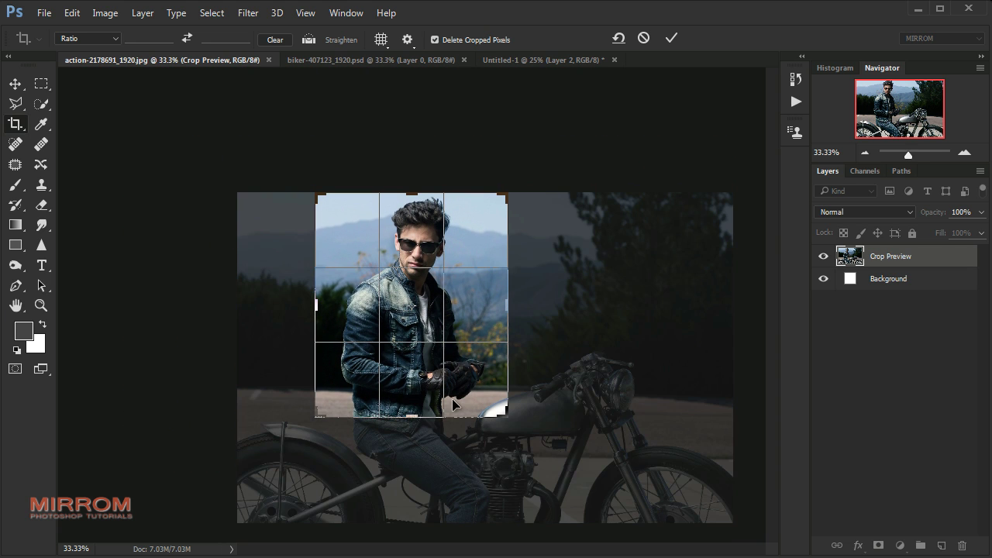
pyautogui.doubleClick(464, 397)
pyautogui.press('v')
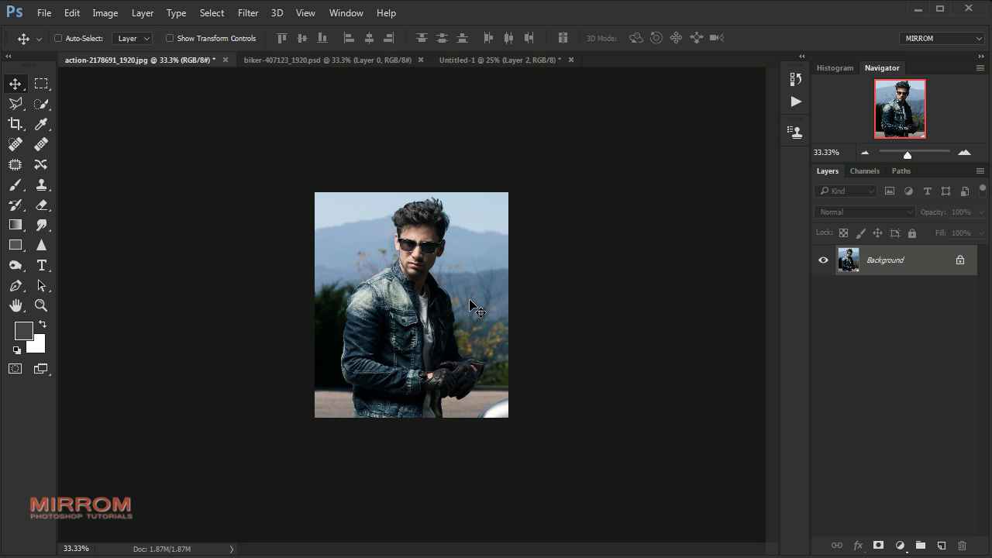
pyautogui.hotkey('ctrl', '+')
pyautogui.hotkey('ctrl', '+')
pyautogui.hotkey('ctrl', '+')
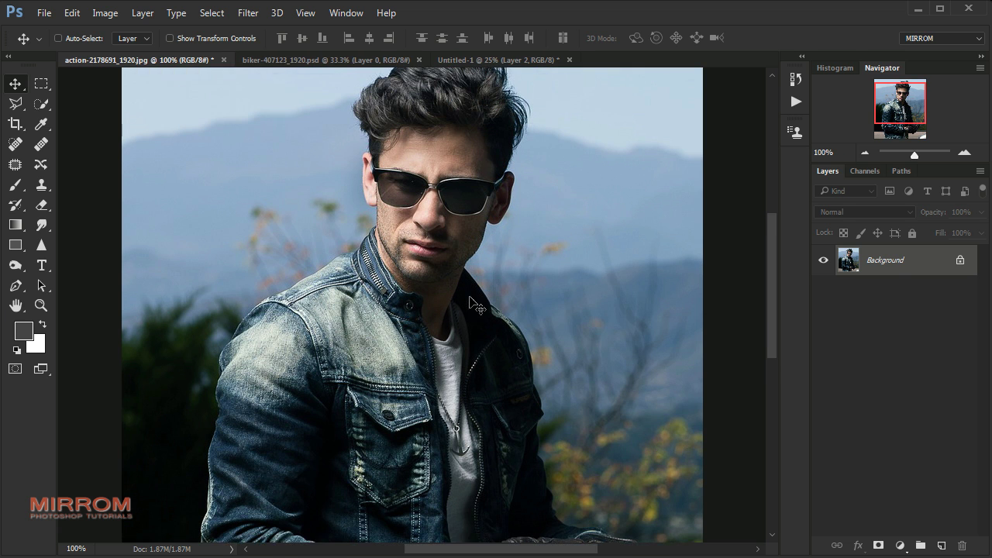
pyautogui.hotkey('ctrl', '+')
pyautogui.scroll(3, 473, 302)
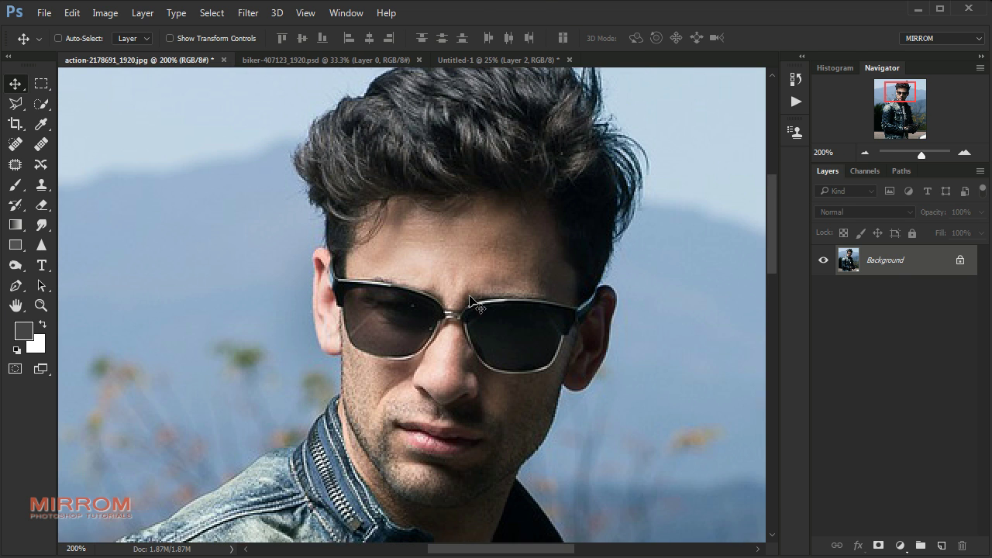
pyautogui.scroll(3, 404, 308)
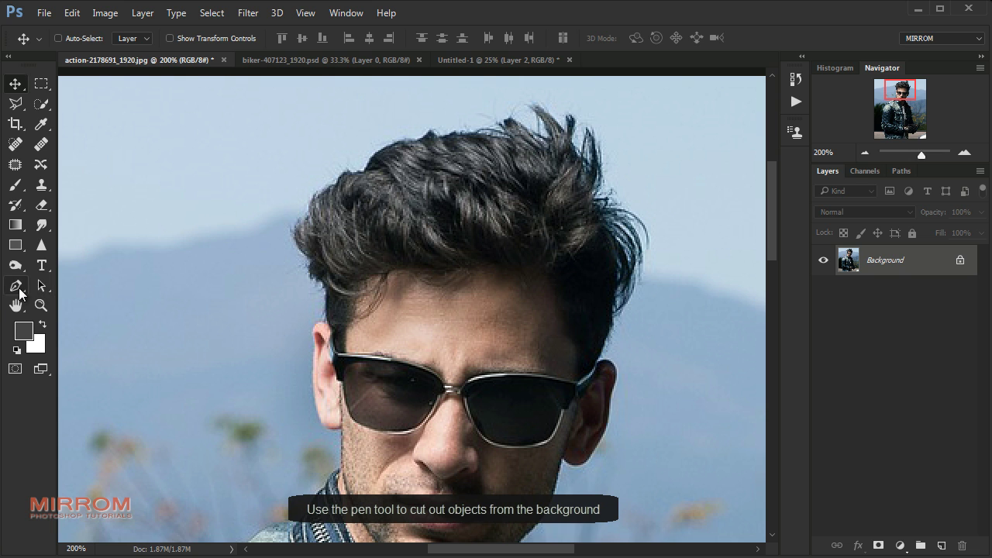
# Choose the Pen tool in Path mode and zoom in on the man's hair
pyautogui.moveTo(15, 285); pyautogui.dragTo(64, 284)
pyautogui.click(81, 38)
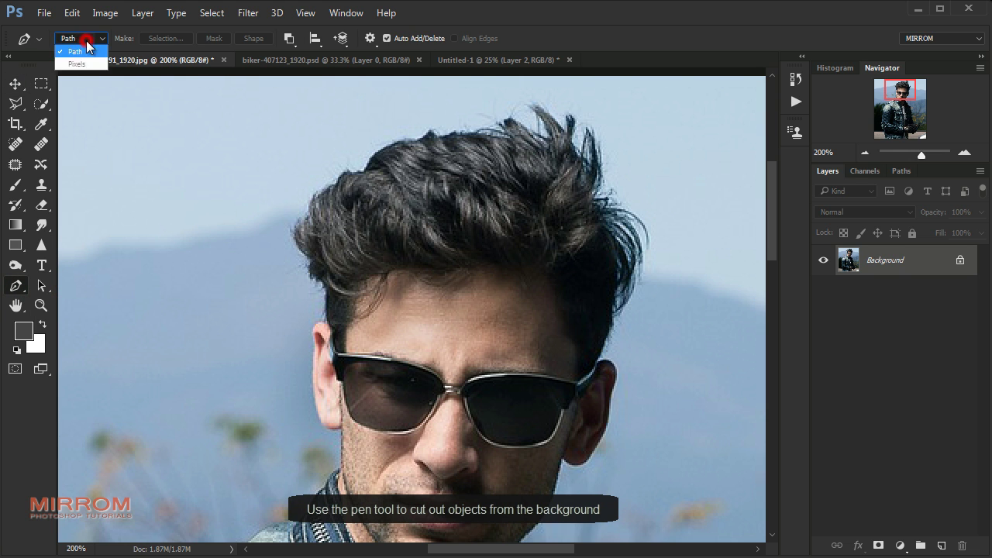
pyautogui.click(85, 65)
pyautogui.hotkey('ctrl', '+')
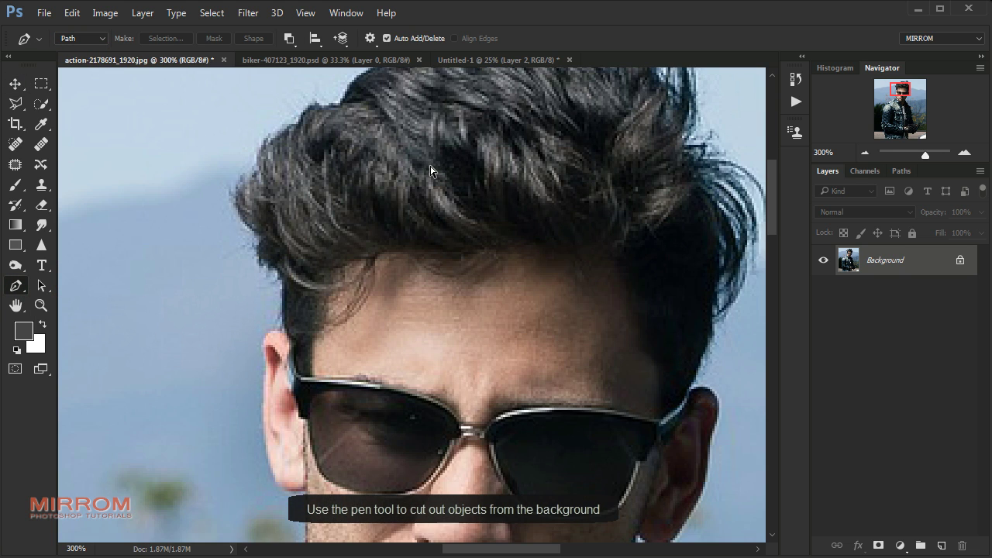
pyautogui.scroll(2, 388, 194)
# Start the path at the hair's left edge and trace along the top and spiky tips
pyautogui.click(341, 215)
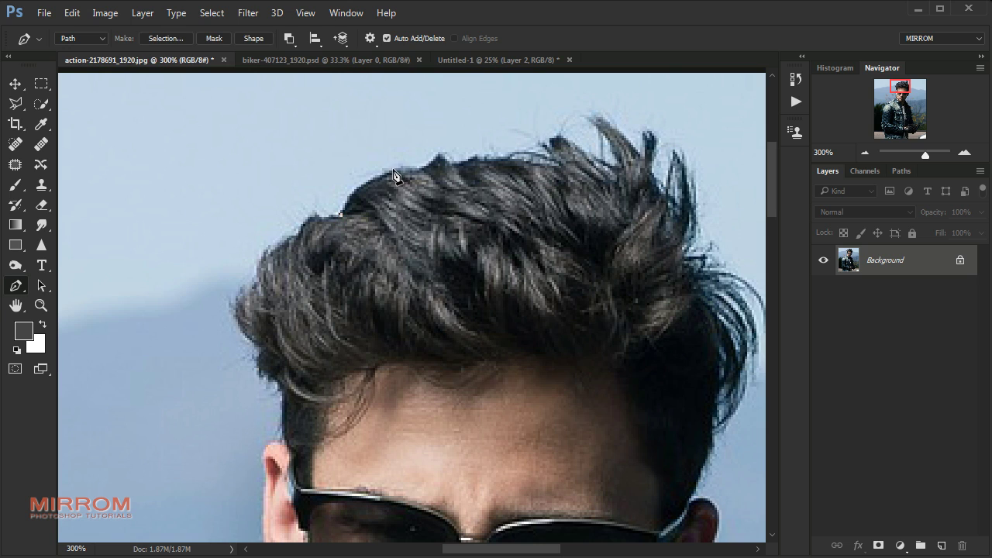
pyautogui.moveTo(394, 171); pyautogui.dragTo(419, 166)
pyautogui.click(438, 157)
pyautogui.click(450, 165)
pyautogui.click(479, 161)
pyautogui.moveTo(503, 162); pyautogui.dragTo(520, 164)
pyautogui.click(539, 164)
pyautogui.click(557, 144)
pyautogui.click(611, 177)
pyautogui.moveTo(624, 167); pyautogui.dragTo(647, 174)
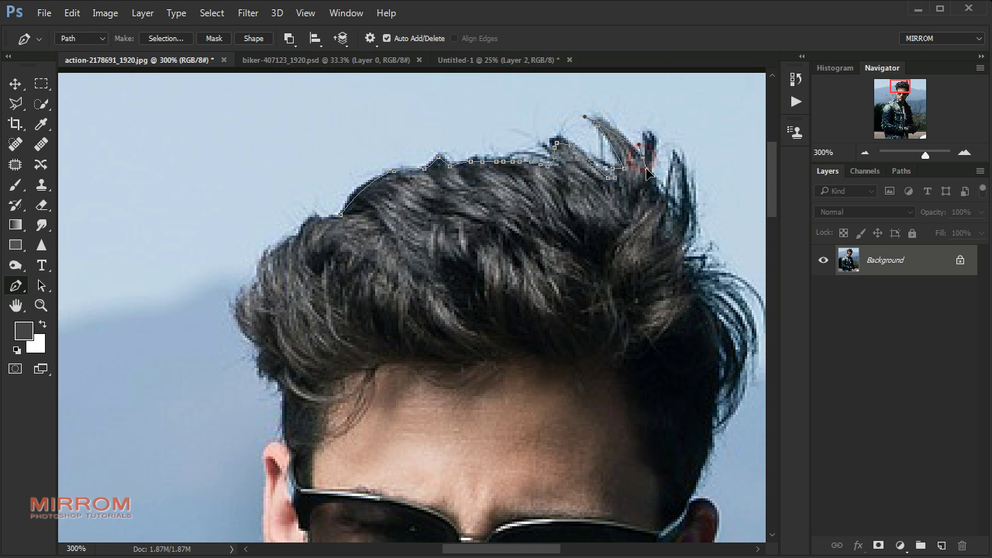
# Continue the path down the right side of the hair
pyautogui.click(651, 171)
pyautogui.click(668, 198)
pyautogui.click(683, 241)
pyautogui.click(711, 269)
pyautogui.click(750, 326)
pyautogui.scroll(-1, 748, 333)
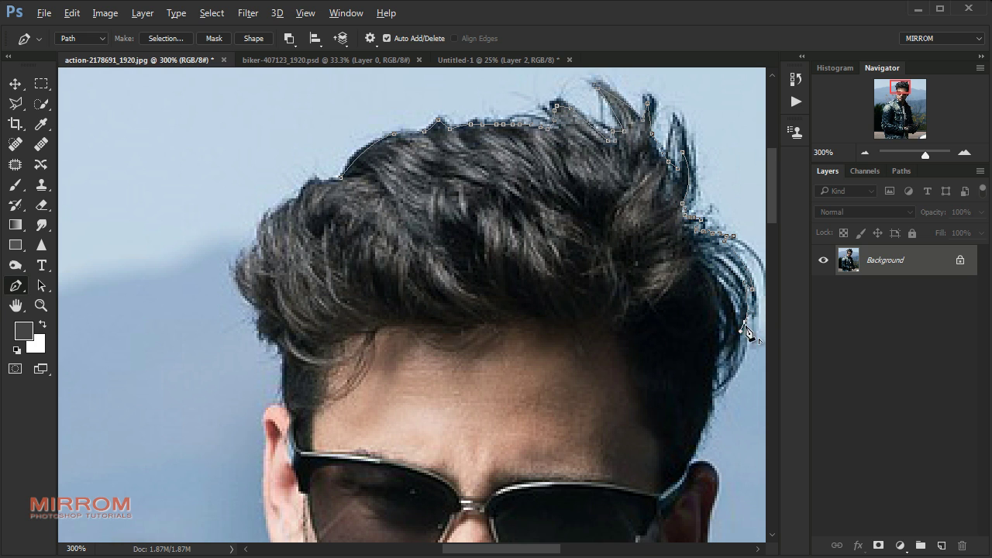
pyautogui.click(718, 387)
# Trace the path around the ear down to its bottom
pyautogui.click(708, 409)
pyautogui.scroll(-2, 713, 388)
pyautogui.click(686, 398)
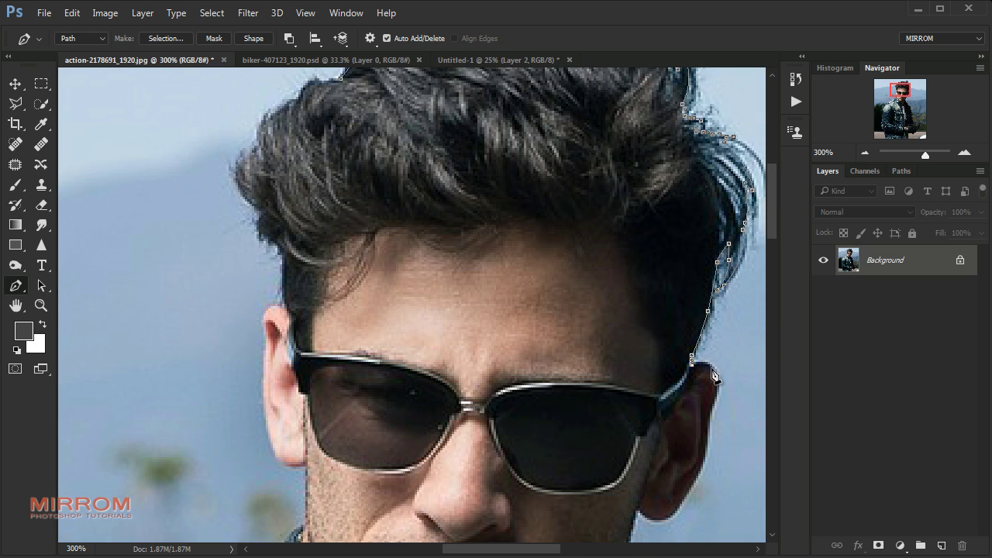
pyautogui.click(713, 372)
pyautogui.scroll(-2, 709, 373)
pyautogui.click(668, 380)
pyautogui.click(637, 370)
pyautogui.scroll(-1, 642, 368)
pyautogui.scroll(-1, 668, 274)
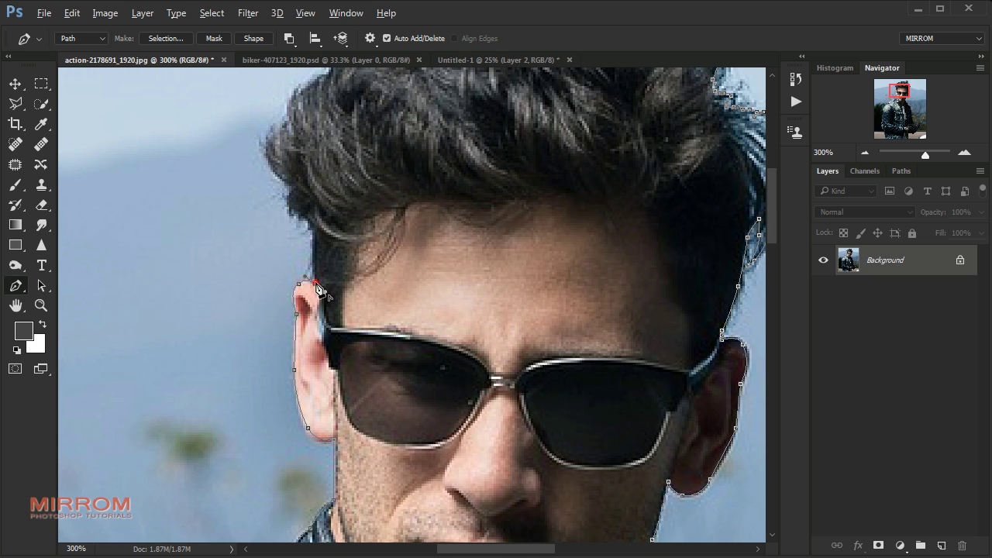
pyautogui.scroll(2, 317, 289)
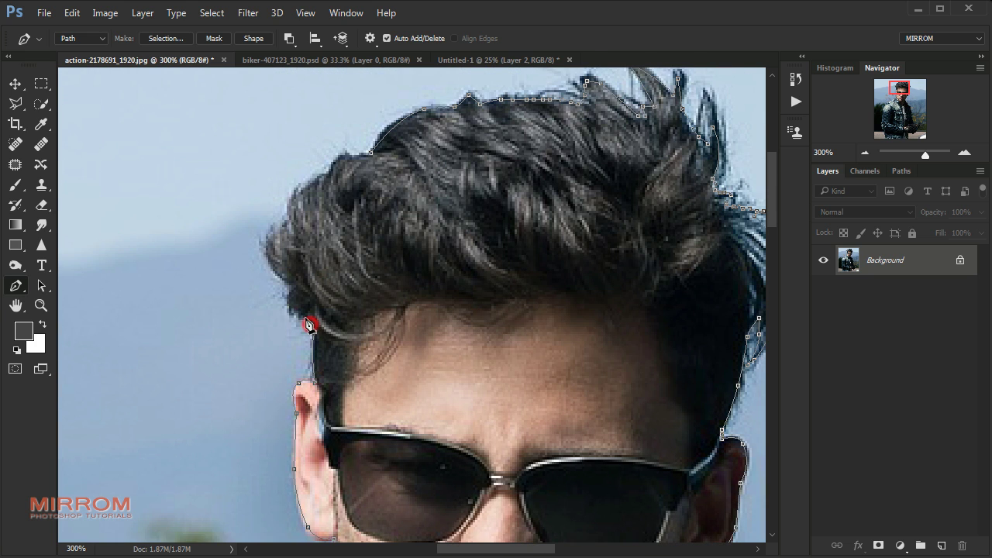
# Trace the left hair edge, close the path at its start, and fit the photo on screen
pyautogui.click(293, 286)
pyautogui.moveTo(258, 271); pyautogui.dragTo(274, 206)
pyautogui.click(332, 169)
pyautogui.click(342, 159)
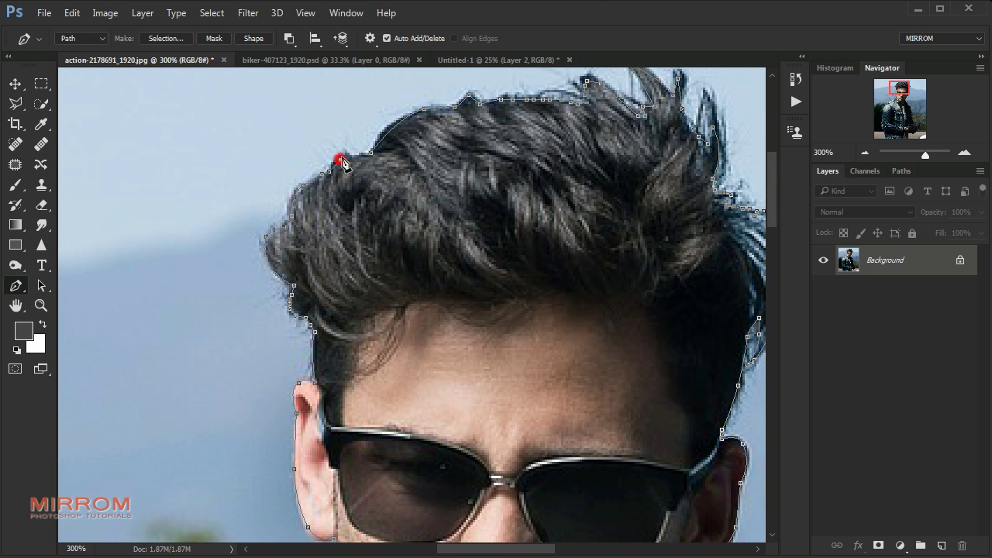
pyautogui.click(352, 156)
pyautogui.click(362, 153)
pyautogui.click(370, 153)
pyautogui.hotkey('ctrl', '0')
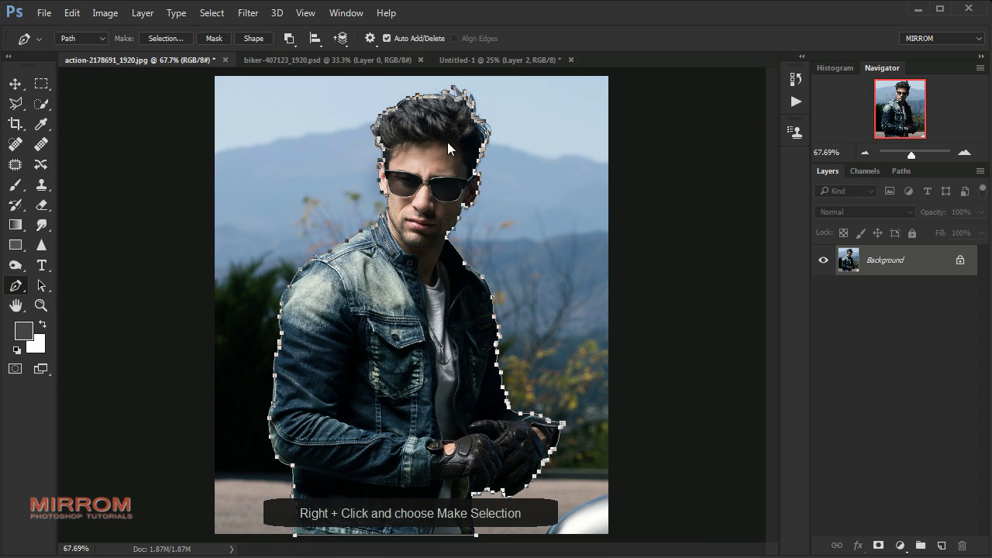
# Turn the traced path into a selection and add an inverted layer mask on Layer 0
pyautogui.rightClick(447, 141)
pyautogui.click(513, 217)
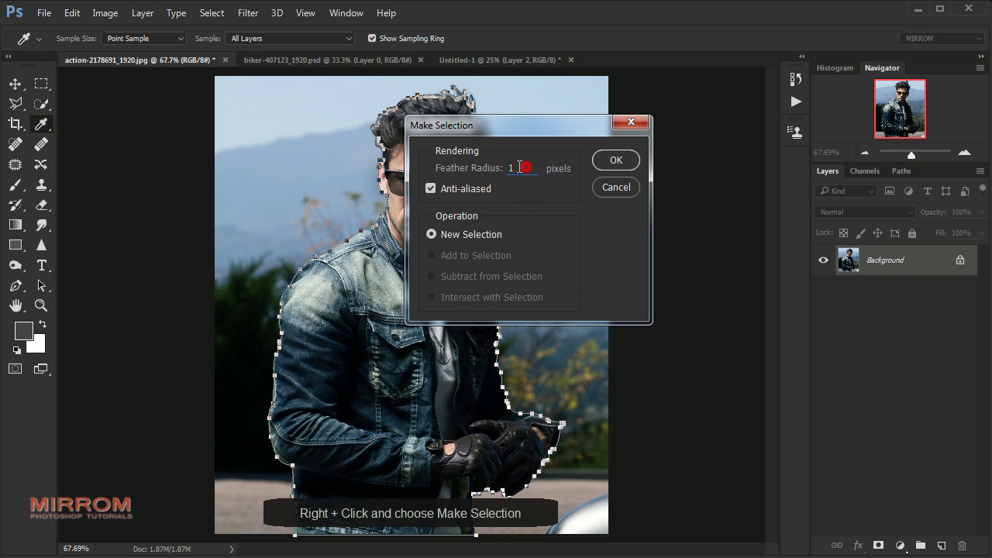
pyautogui.click(616, 159)
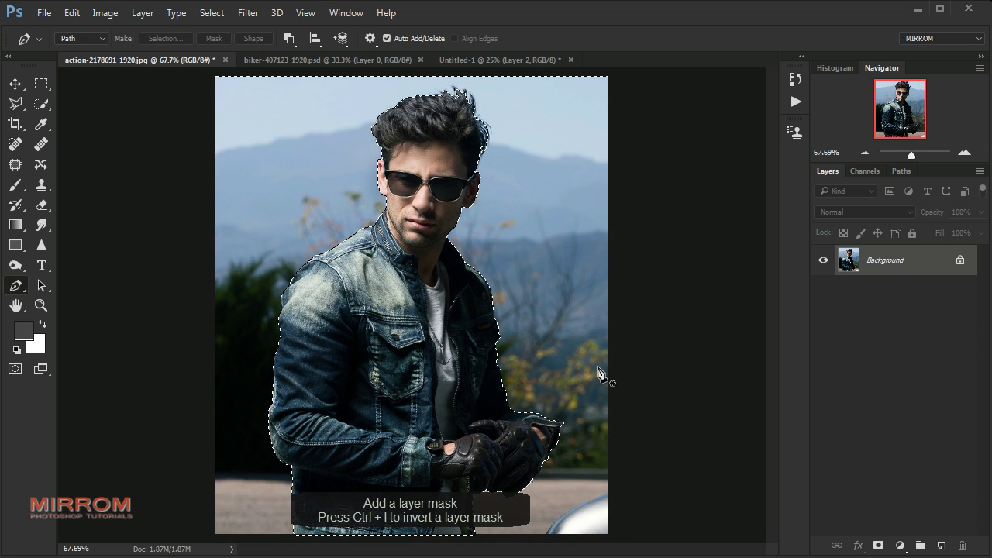
pyautogui.click(878, 546)
pyautogui.hotkey('ctrl', 'i')
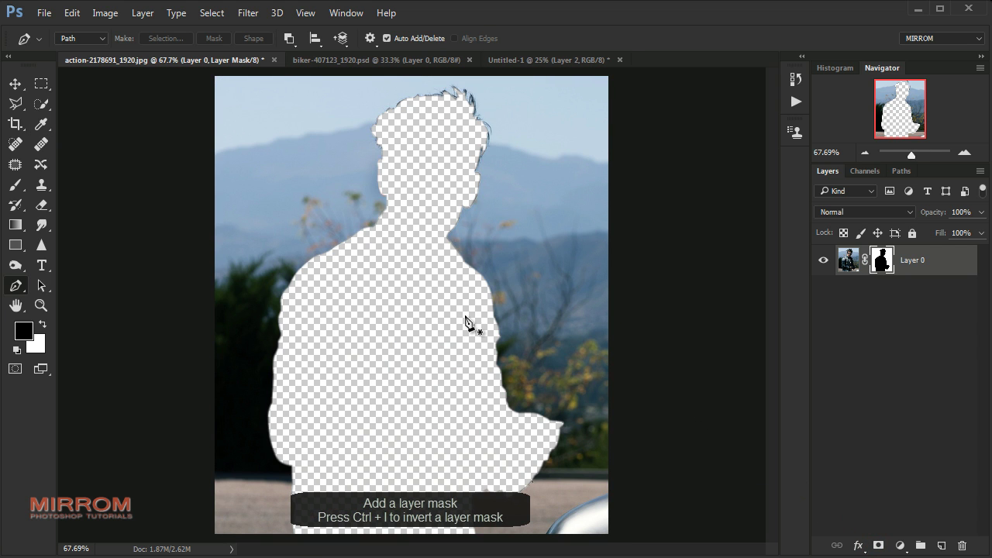
pyautogui.hotkey('ctrl', 'i')
pyautogui.press('v')
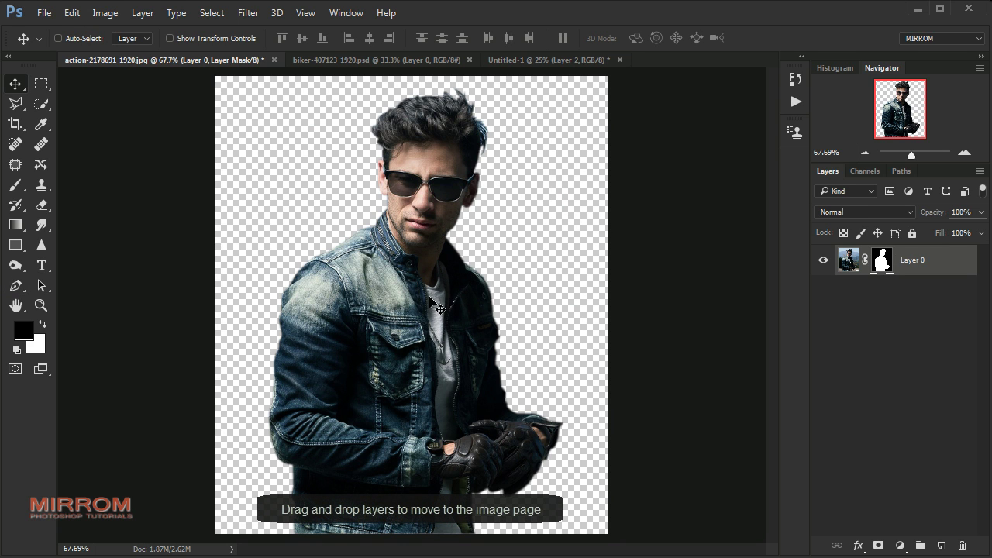
# Drag the cut-out man into the Untitled-1 poster and close the action photo without saving
pyautogui.moveTo(429, 297)
pyautogui.mouseDown()
pyautogui.moveTo(508, 67)
pyautogui.moveTo(430, 289)
pyautogui.mouseUp()
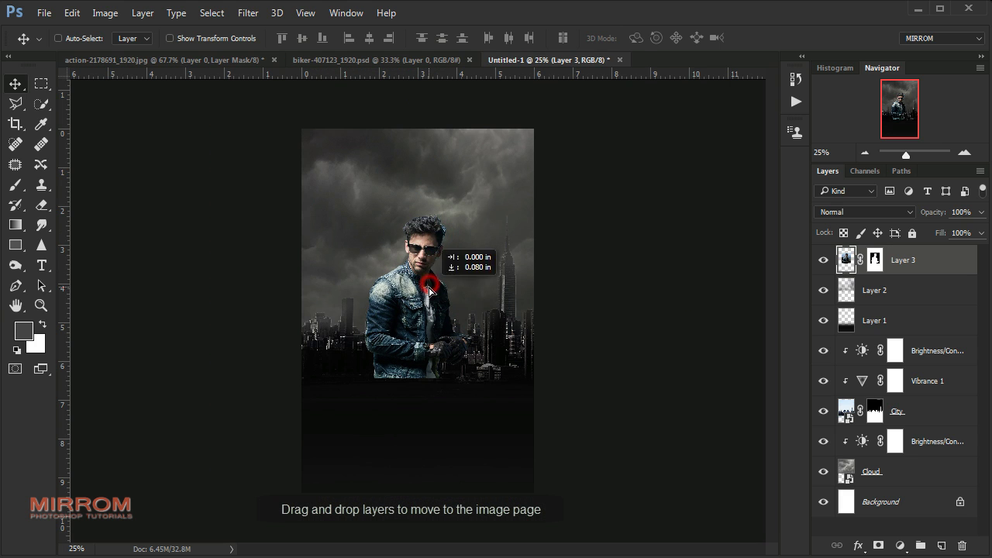
pyautogui.click(273, 60)
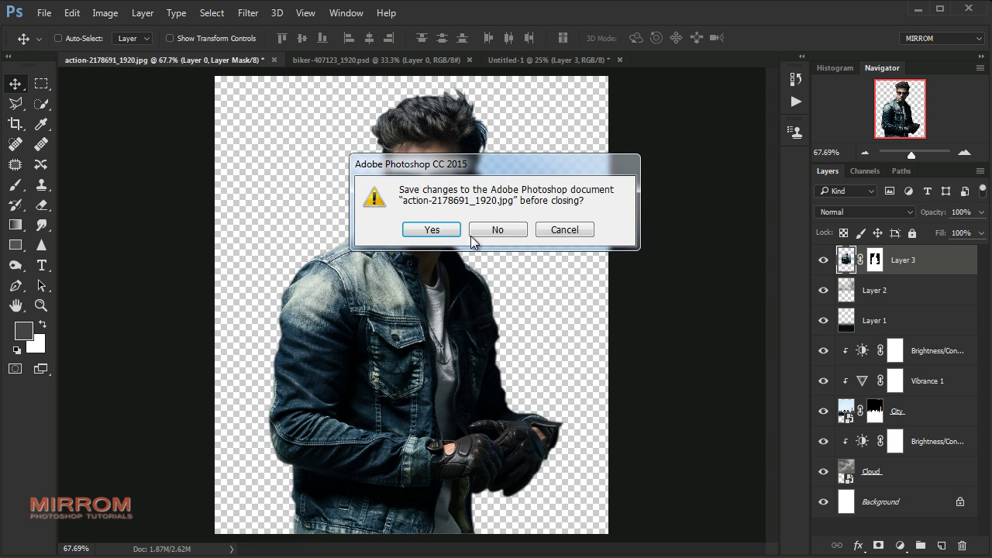
pyautogui.click(504, 230)
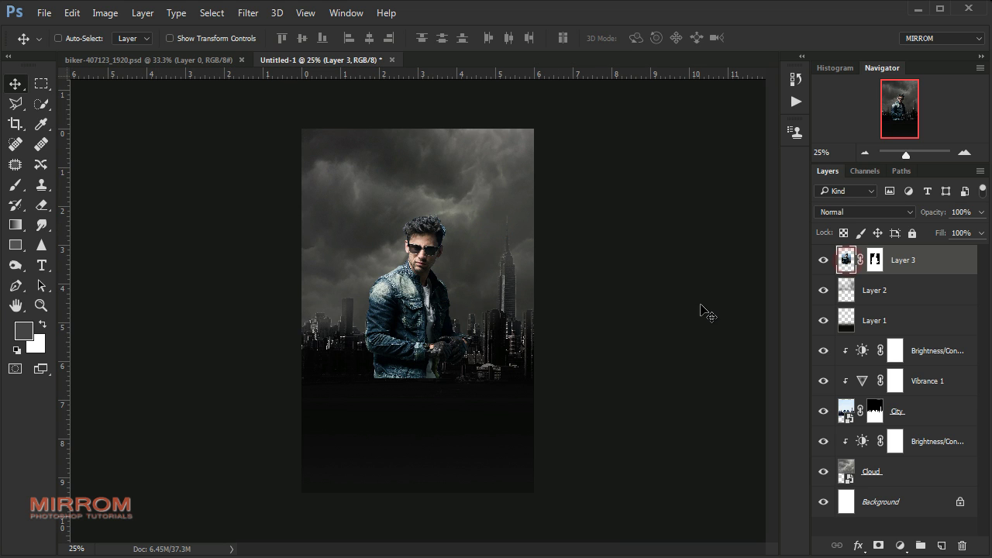
# Scale the man to about 157% onto the bottom guide, nudge him right, and hide guides
pyautogui.hotkey('ctrl', 't')
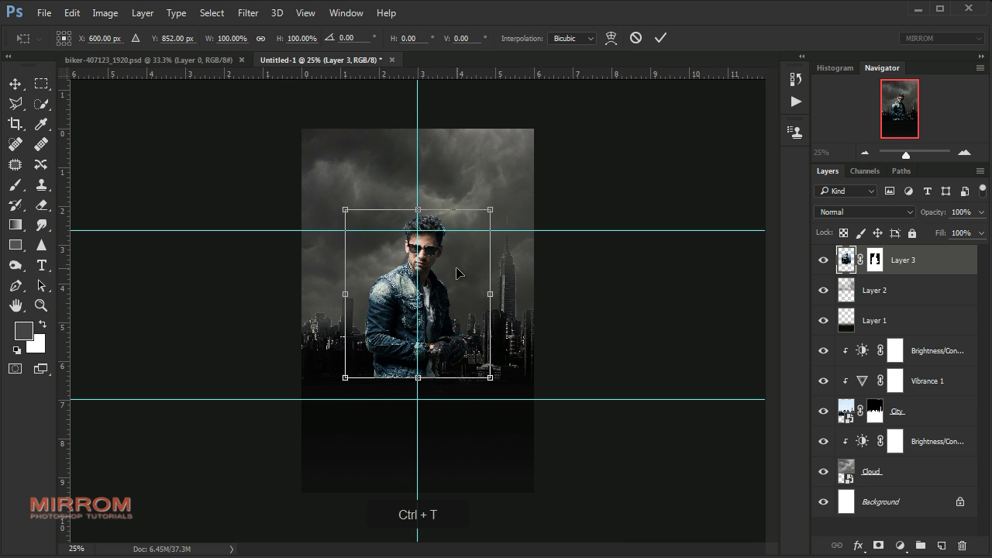
pyautogui.moveTo(494, 212); pyautogui.dragTo(537, 140)
pyautogui.moveTo(354, 166); pyautogui.dragTo(339, 164)
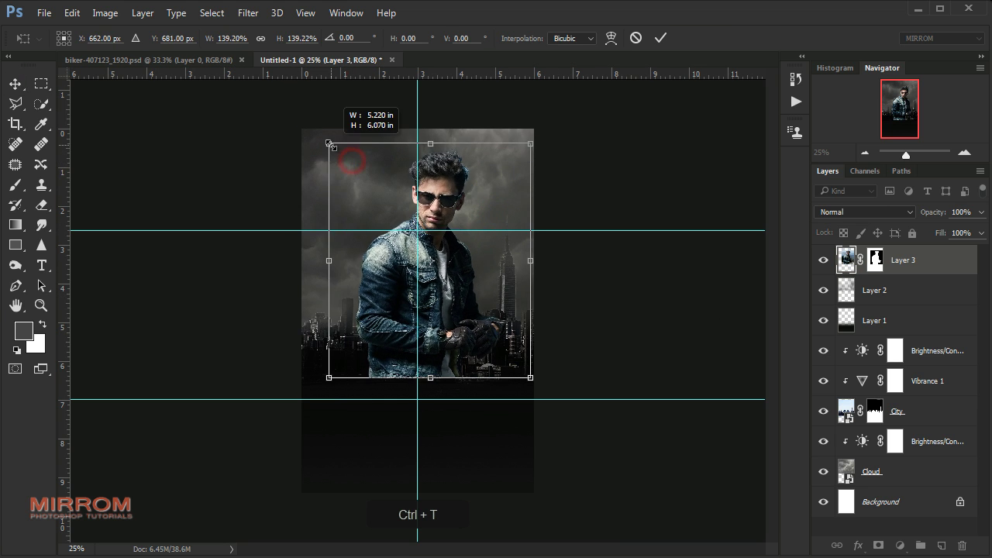
pyautogui.moveTo(470, 198); pyautogui.dragTo(471, 212)
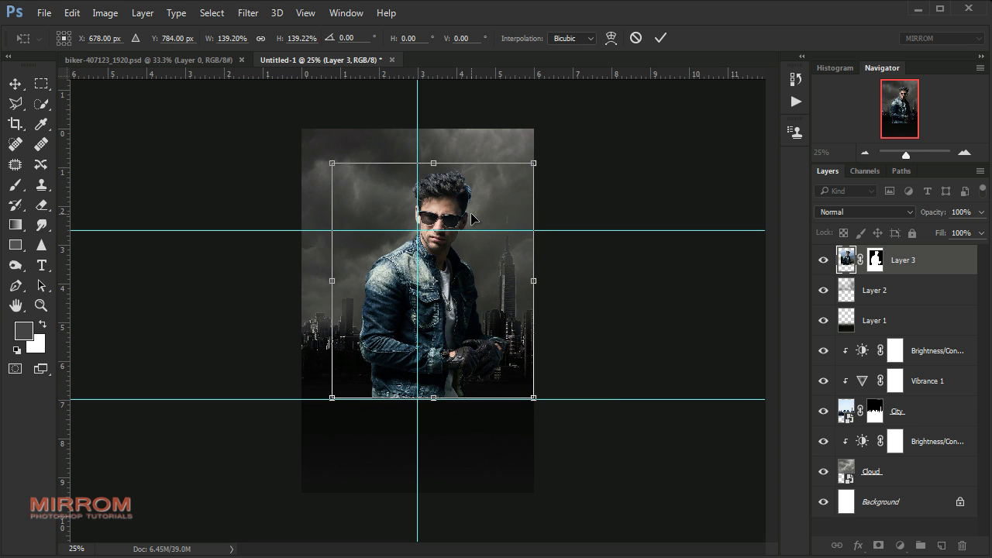
pyautogui.moveTo(335, 164); pyautogui.dragTo(315, 151)
pyautogui.moveTo(315, 398); pyautogui.dragTo(316, 403)
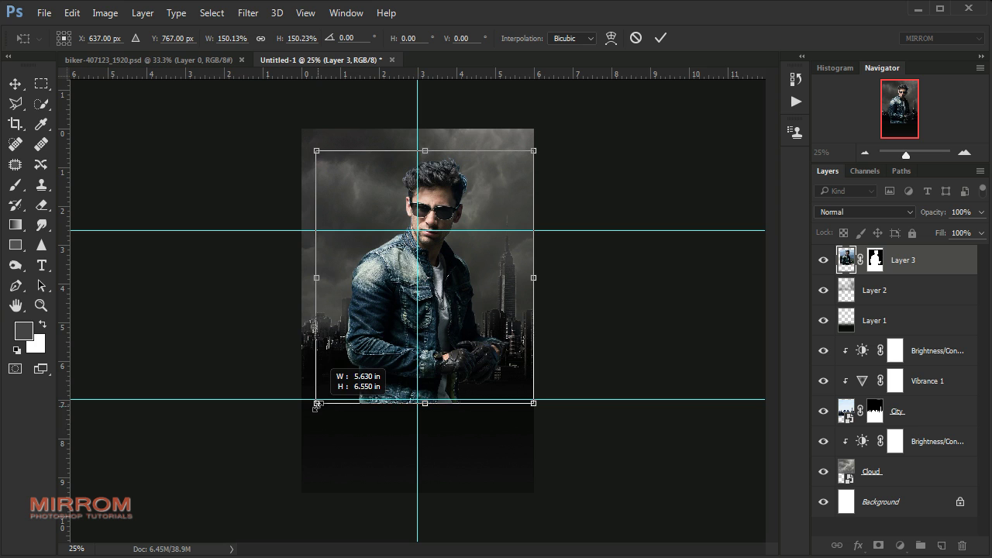
pyautogui.moveTo(535, 405); pyautogui.dragTo(542, 414)
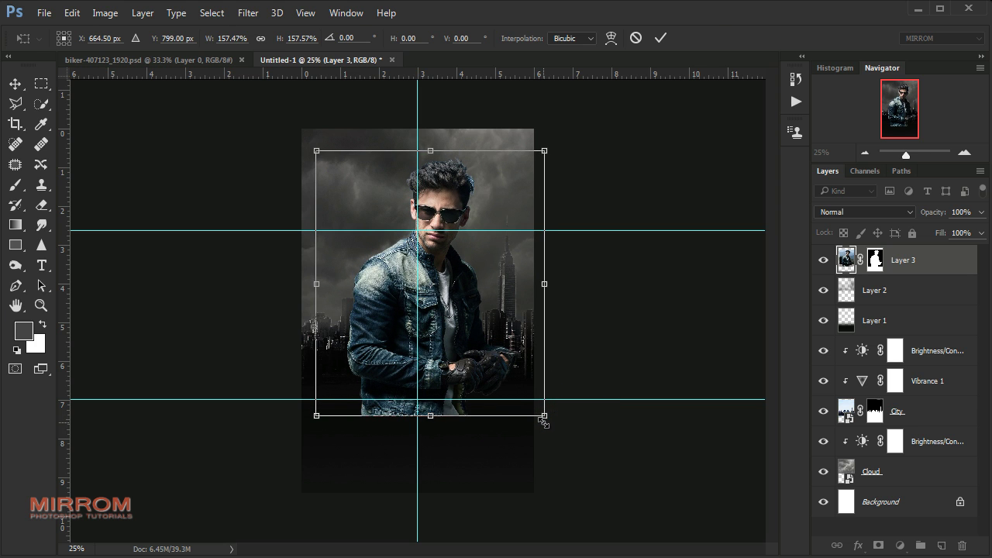
pyautogui.press('Return')
pyautogui.hotkey('shift', 'Right')
pyautogui.hotkey('shift', 'Right')
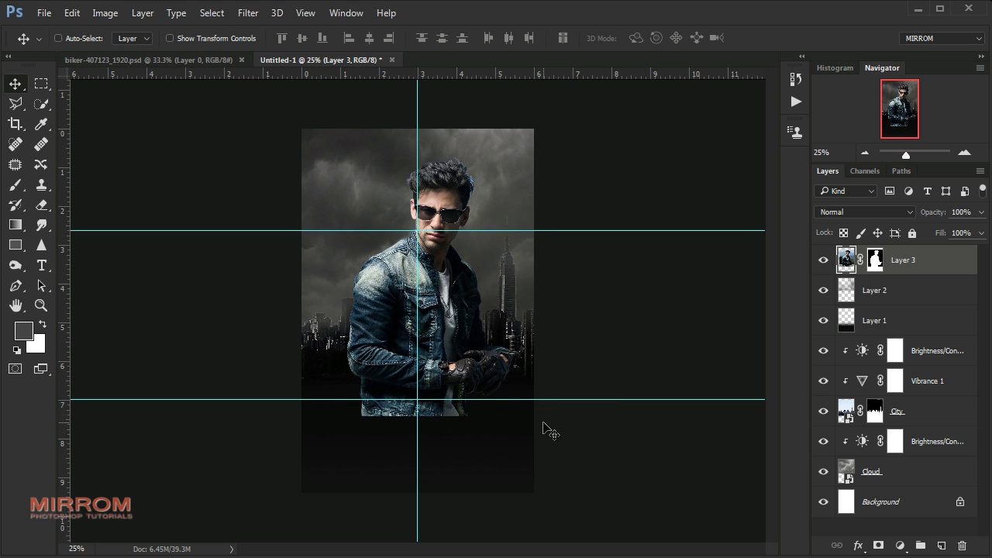
pyautogui.hotkey('ctrl', ';')
pyautogui.hotkey('ctrl', '+')
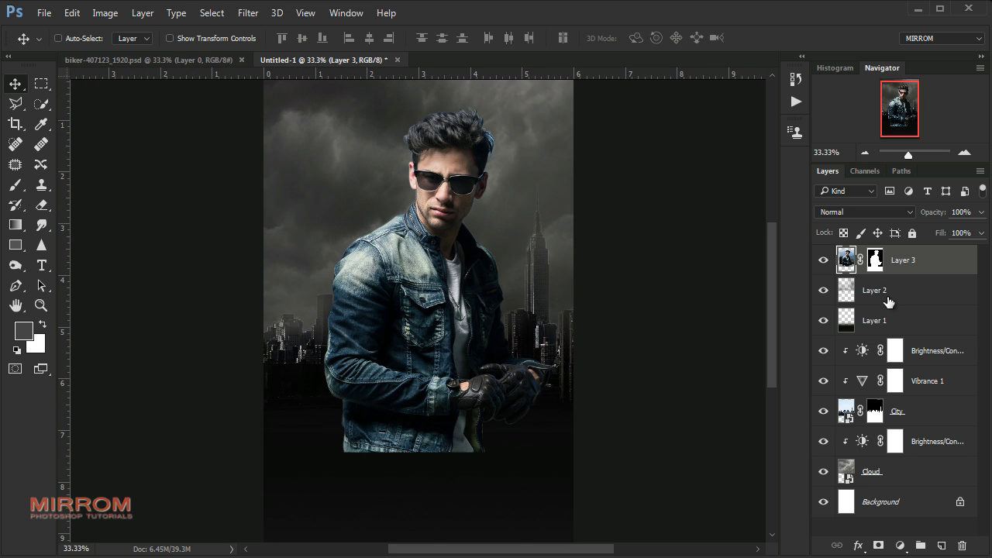
# Apply Layer 3's mask permanently and rename the layer 'Model', then zoom on the face
pyautogui.rightClick(874, 261)
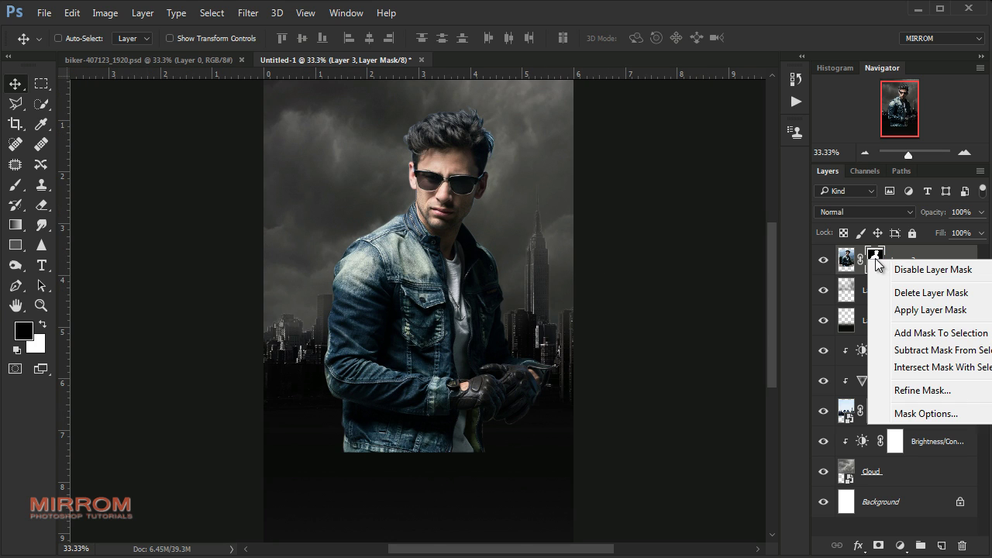
pyautogui.click(877, 314)
pyautogui.doubleClick(873, 261)
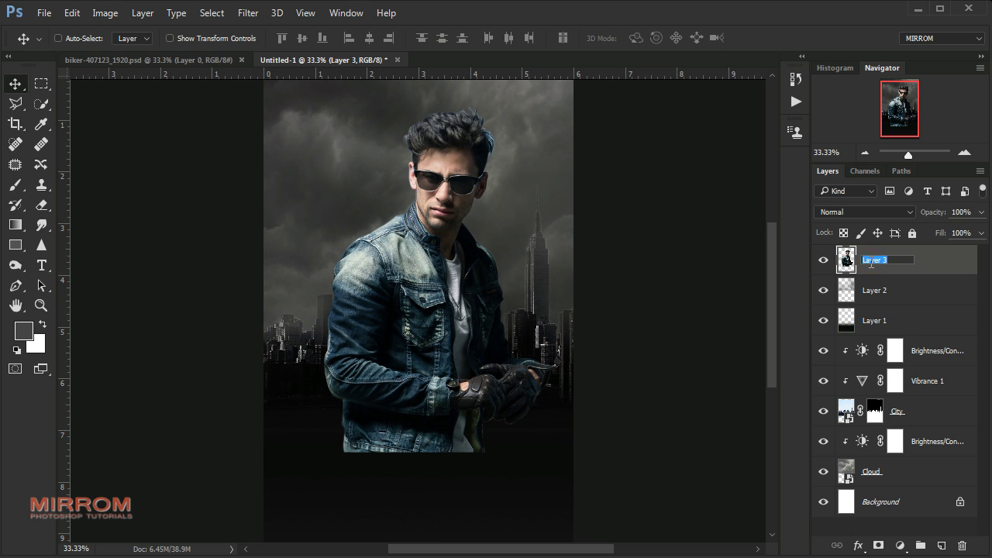
pyautogui.write('Model')
pyautogui.press('Return')
pyautogui.hotkey('ctrl', '+')
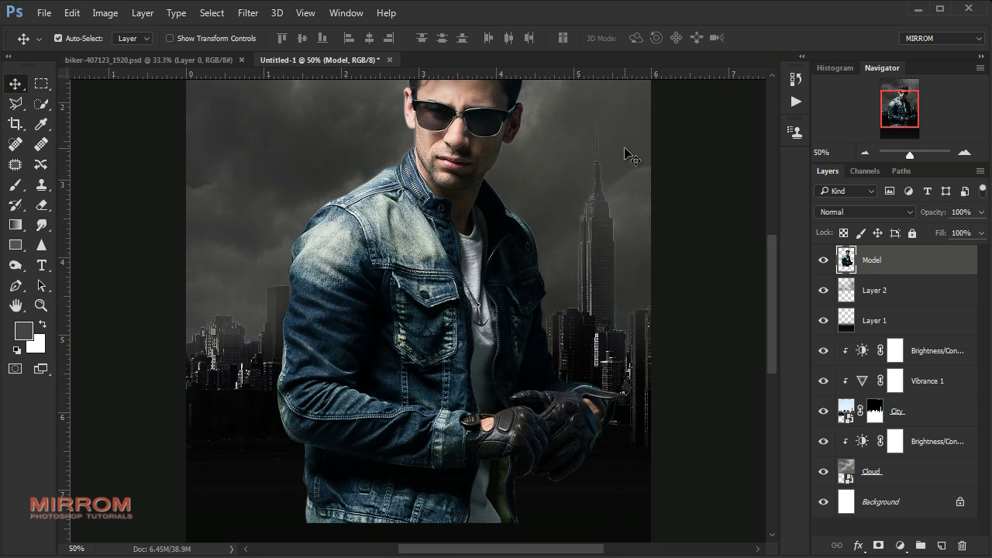
pyautogui.hotkey('ctrl', '+')
pyautogui.scroll(5, 626, 154)
pyautogui.scroll(2, 623, 155)
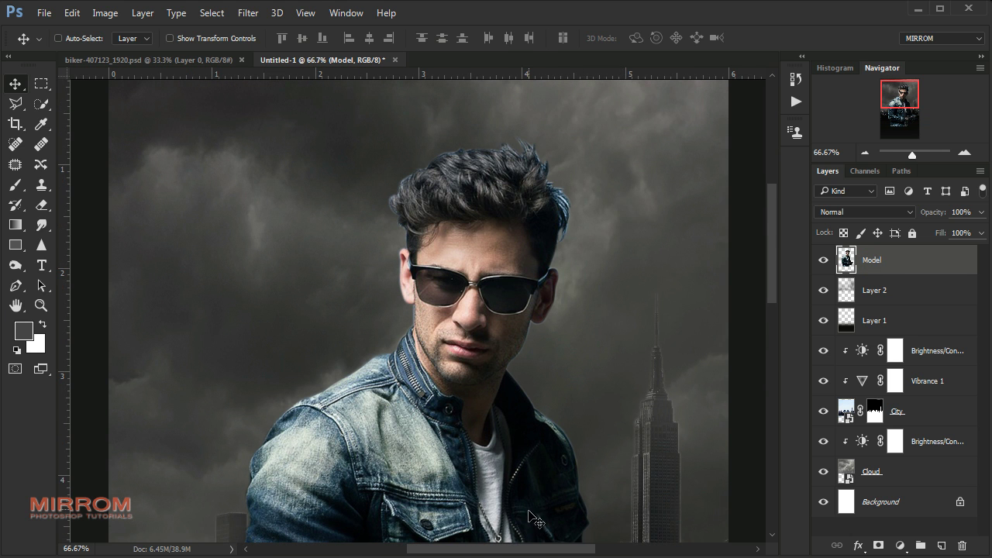
pyautogui.moveTo(521, 549); pyautogui.dragTo(556, 549)
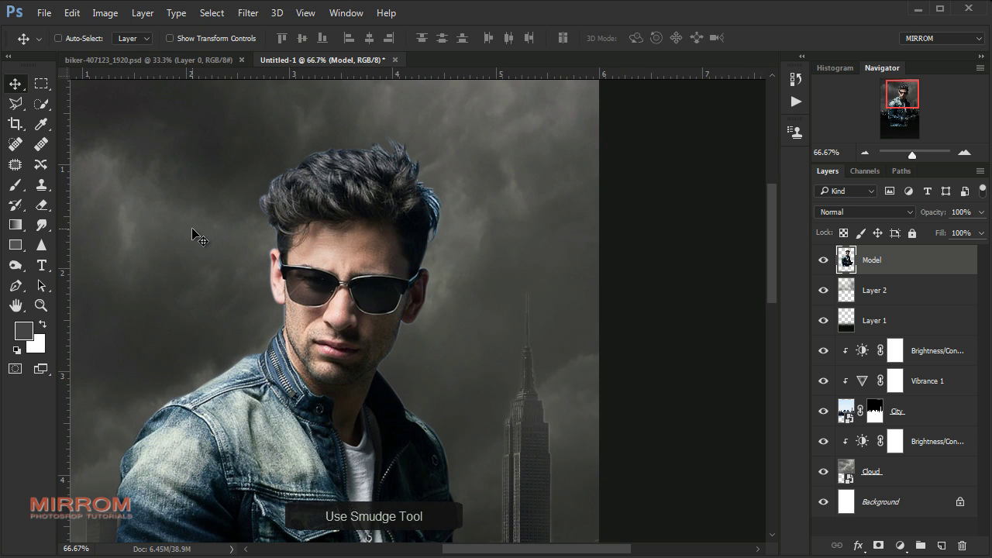
# Set up the Smudge tool with brush preset 186, 10 px size and 81% strength
pyautogui.rightClick(41, 225)
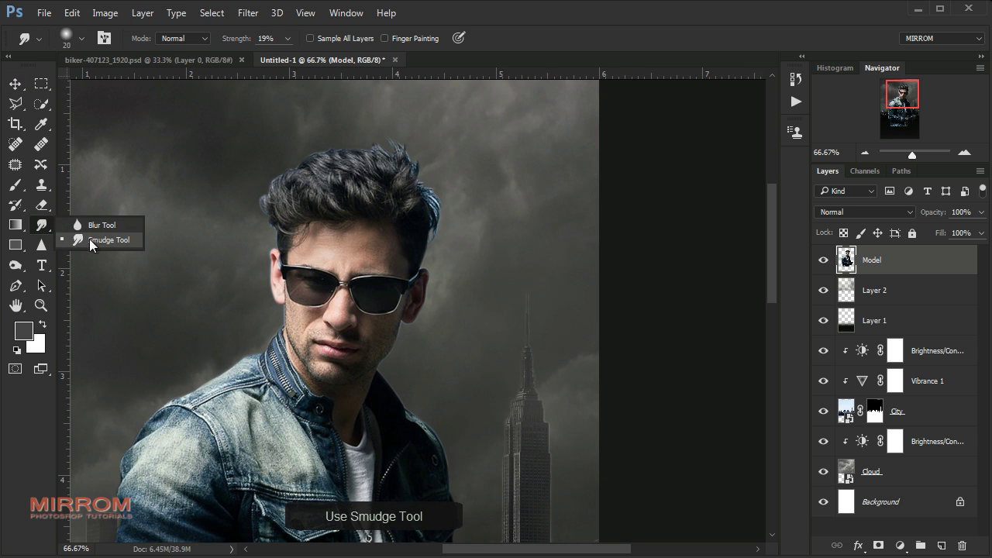
pyautogui.click(104, 239)
pyautogui.click(287, 39)
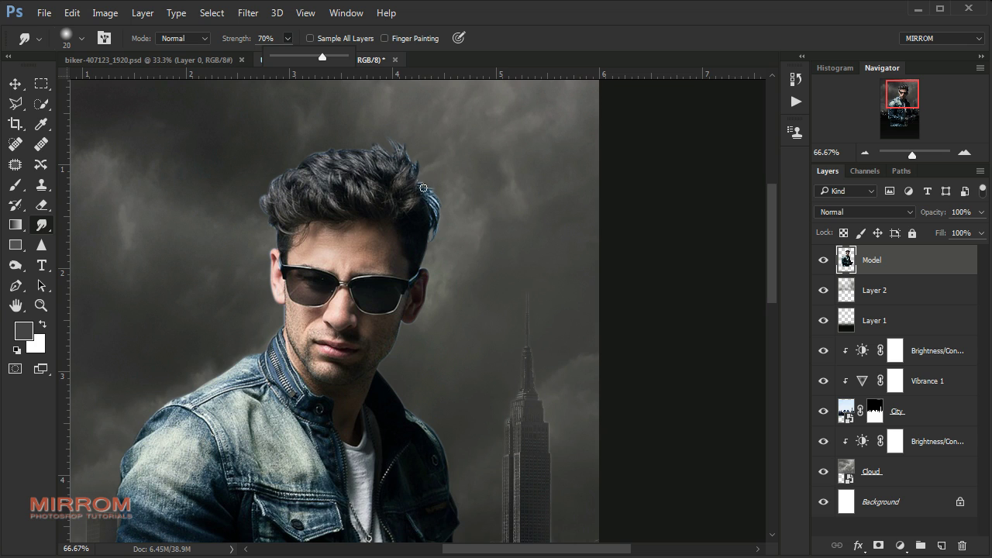
pyautogui.rightClick(460, 164)
pyautogui.scroll(-5, 571, 330)
pyautogui.click(491, 318)
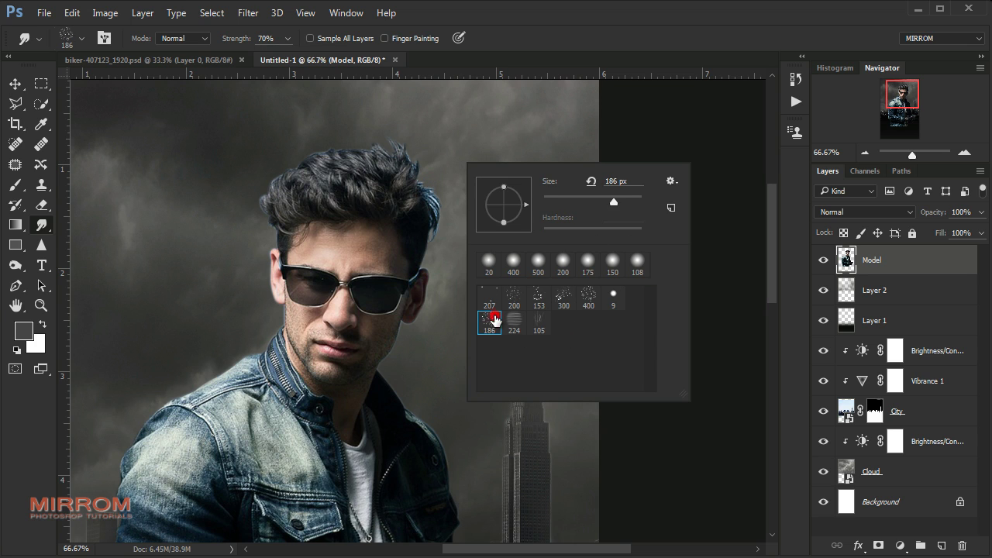
pyautogui.moveTo(582, 199); pyautogui.dragTo(546, 199)
pyautogui.click(456, 181)
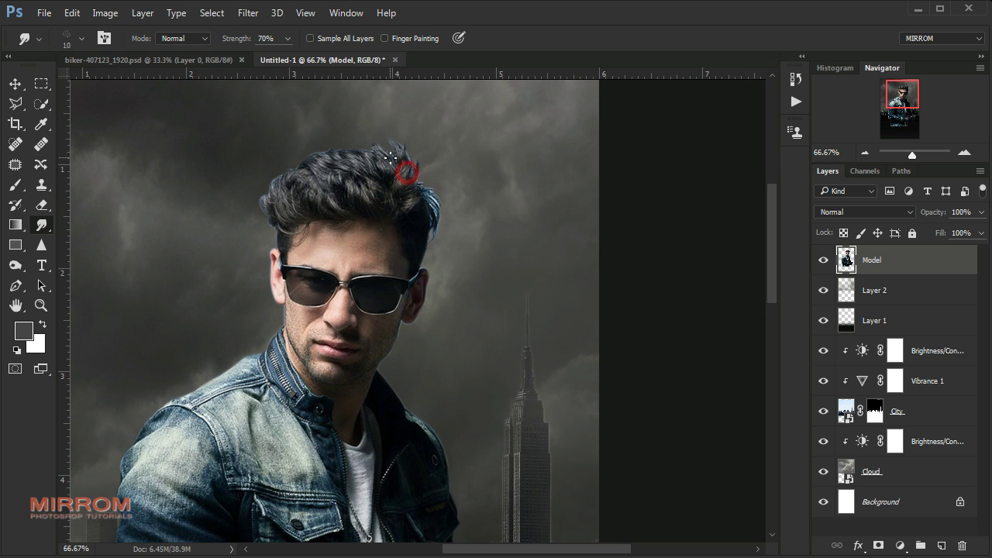
pyautogui.moveTo(232, 39); pyautogui.dragTo(241, 39)
# Smudge the right hair edge outward into wispy strands and zoom out
pyautogui.moveTo(421, 203); pyautogui.dragTo(429, 263)
pyautogui.moveTo(424, 205); pyautogui.dragTo(448, 230)
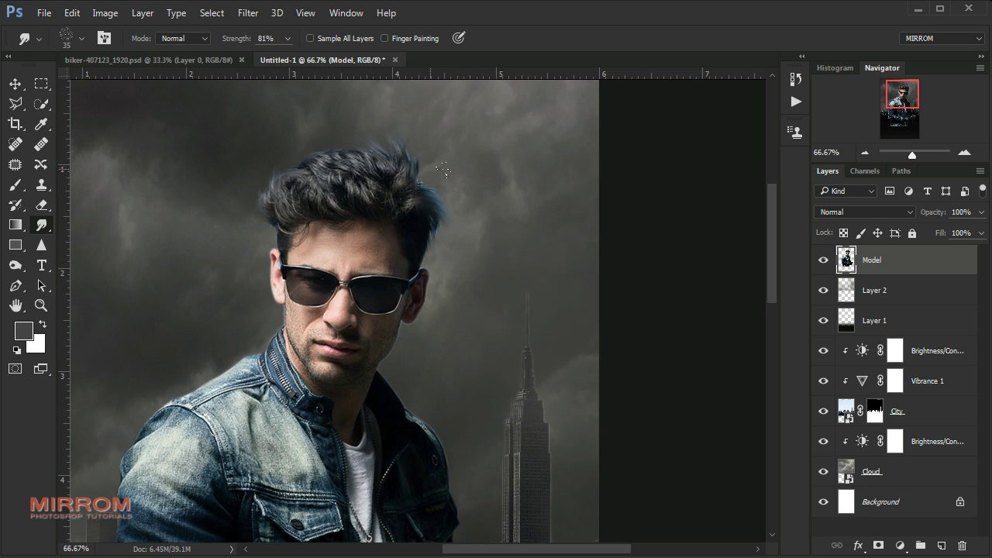
pyautogui.moveTo(418, 218); pyautogui.dragTo(427, 242)
pyautogui.press('v')
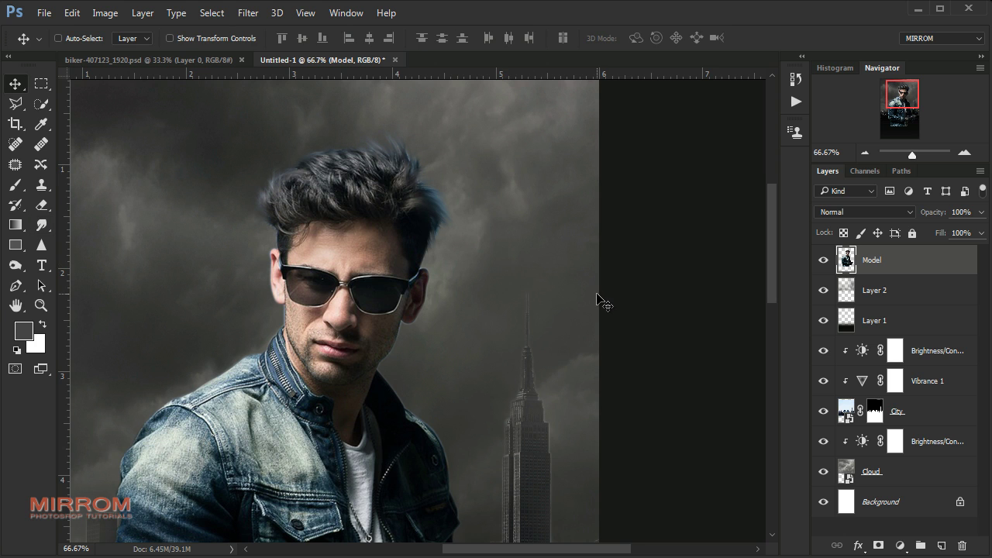
pyautogui.hotkey('ctrl', '-')
pyautogui.hotkey('ctrl', '-')
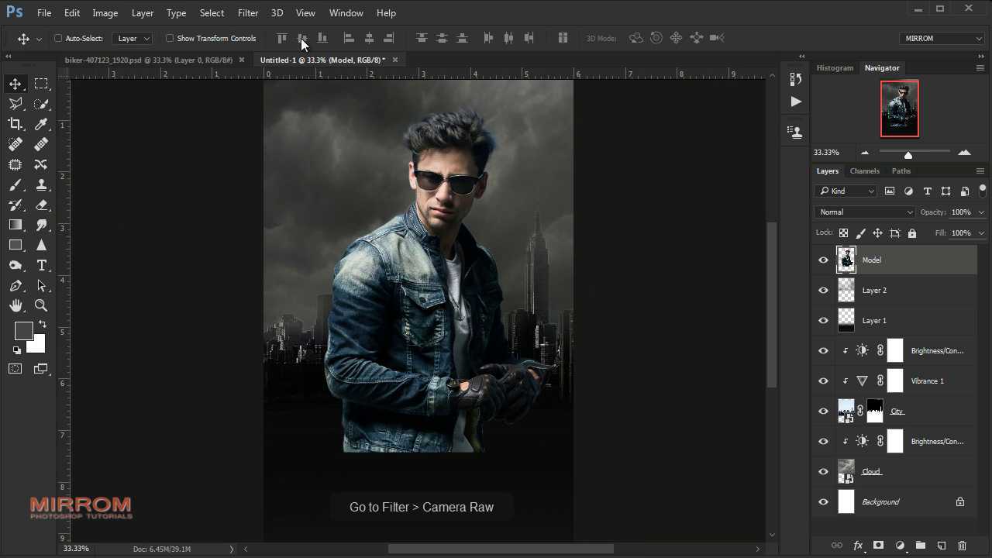
# Camera Raw on Model: Highlights -68, Shadows +100, Clarity +23, Vibrance -13
pyautogui.click(248, 12)
pyautogui.click(344, 104)
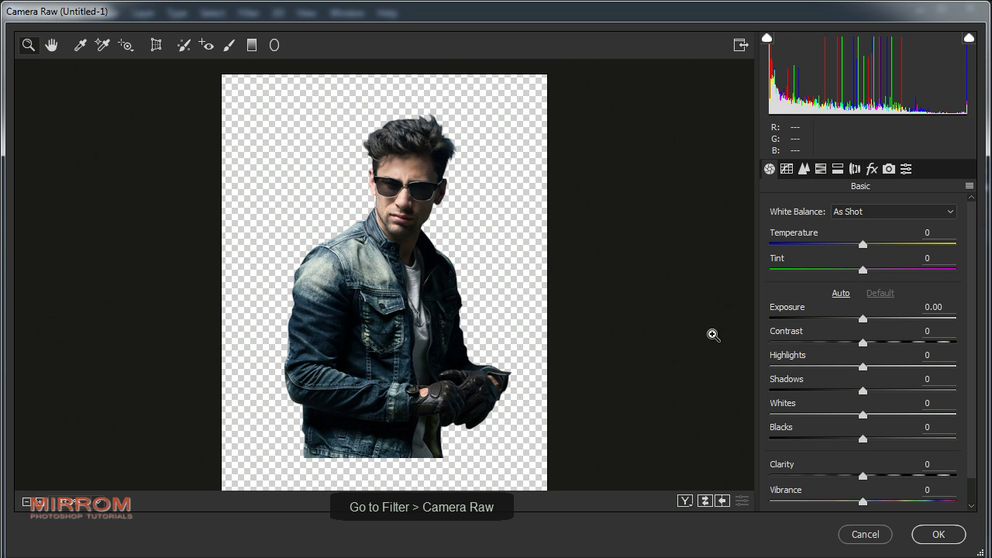
pyautogui.scroll(-1, 881, 317)
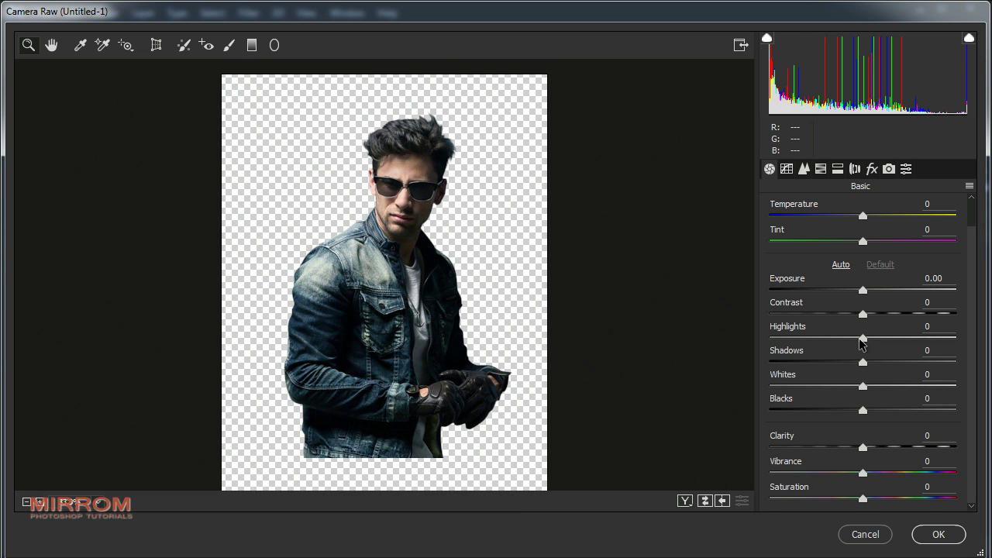
pyautogui.moveTo(862, 338); pyautogui.dragTo(806, 338)
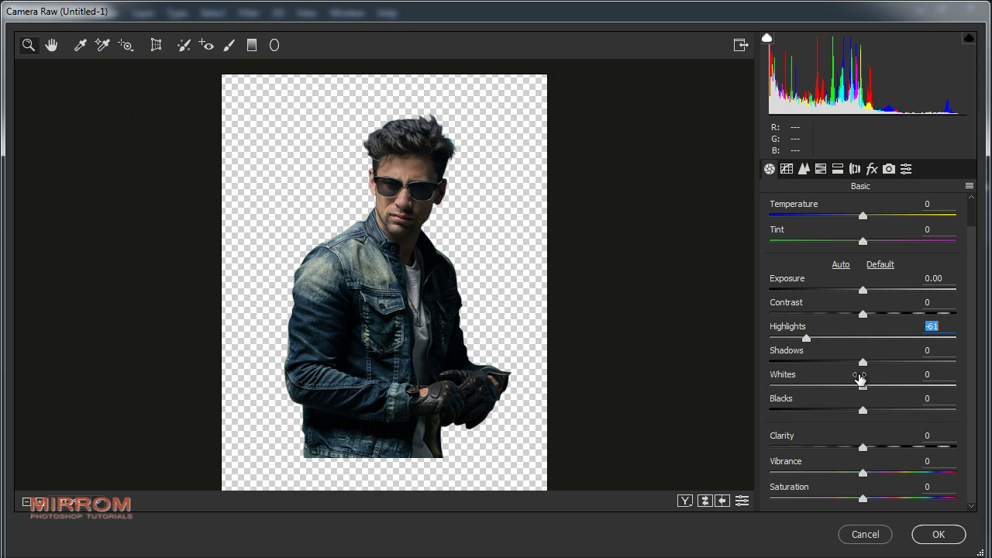
pyautogui.moveTo(863, 362); pyautogui.dragTo(968, 378)
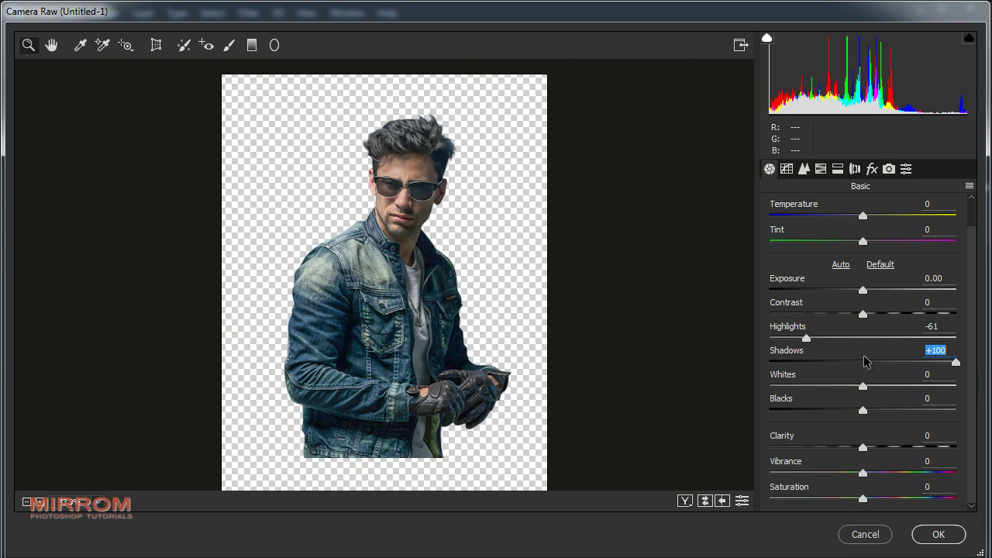
pyautogui.moveTo(806, 338); pyautogui.dragTo(799, 339)
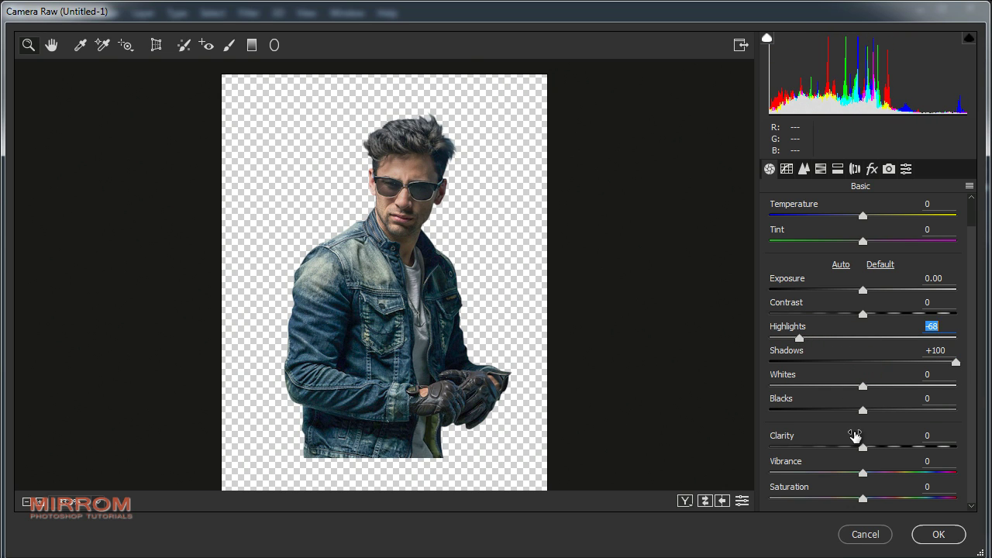
pyautogui.moveTo(869, 451)
pyautogui.mouseDown()
pyautogui.moveTo(882, 457)
pyautogui.moveTo(851, 473)
pyautogui.mouseUp()
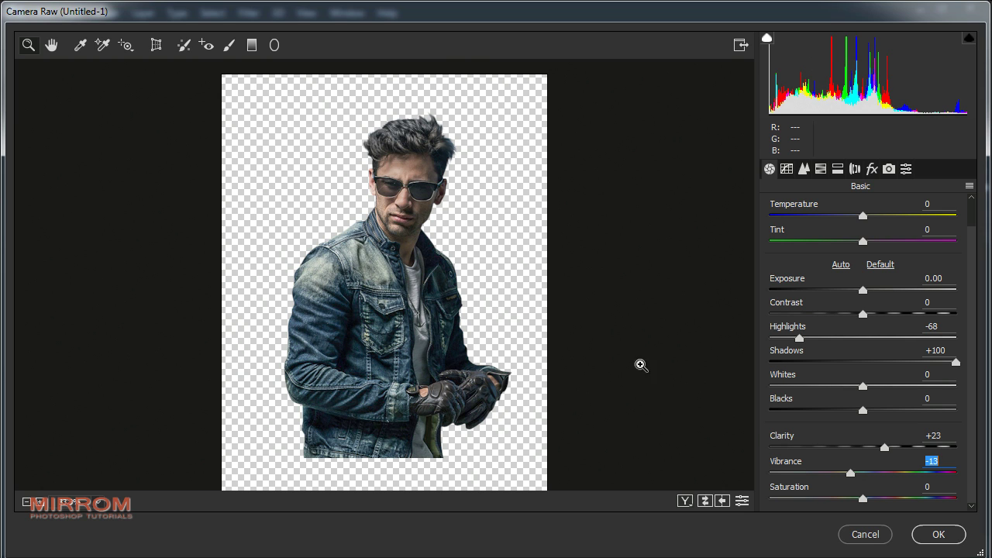
pyautogui.click(943, 534)
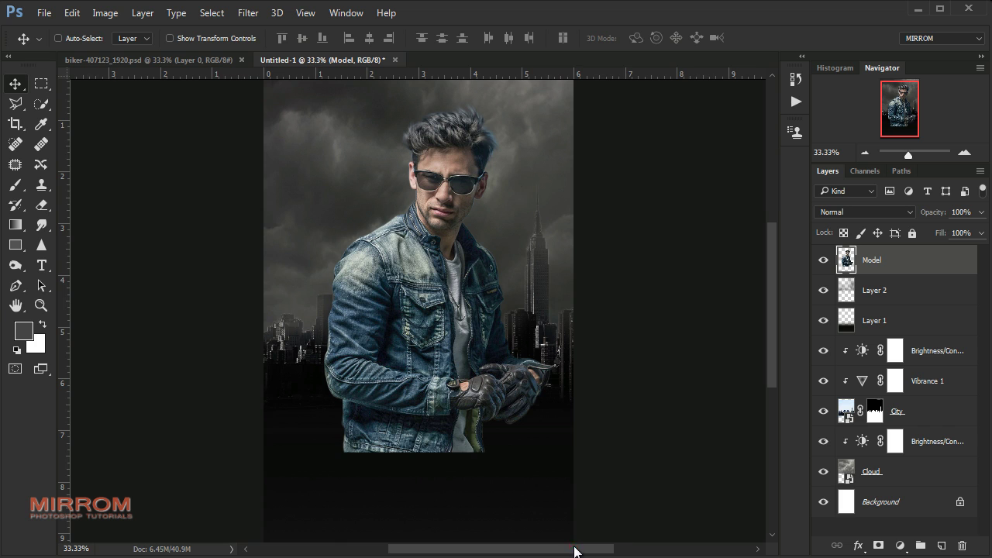
# Add a Curves adjustment clipped to the Model layer with Overlay blend mode
pyautogui.moveTo(575, 551); pyautogui.dragTo(598, 548)
pyautogui.scroll(1, 604, 469)
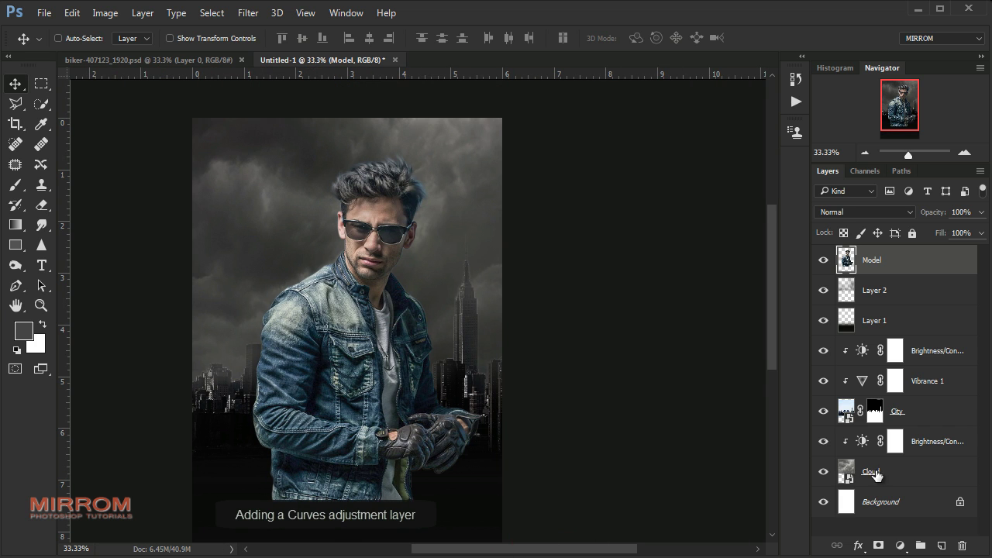
pyautogui.click(900, 546)
pyautogui.click(906, 300)
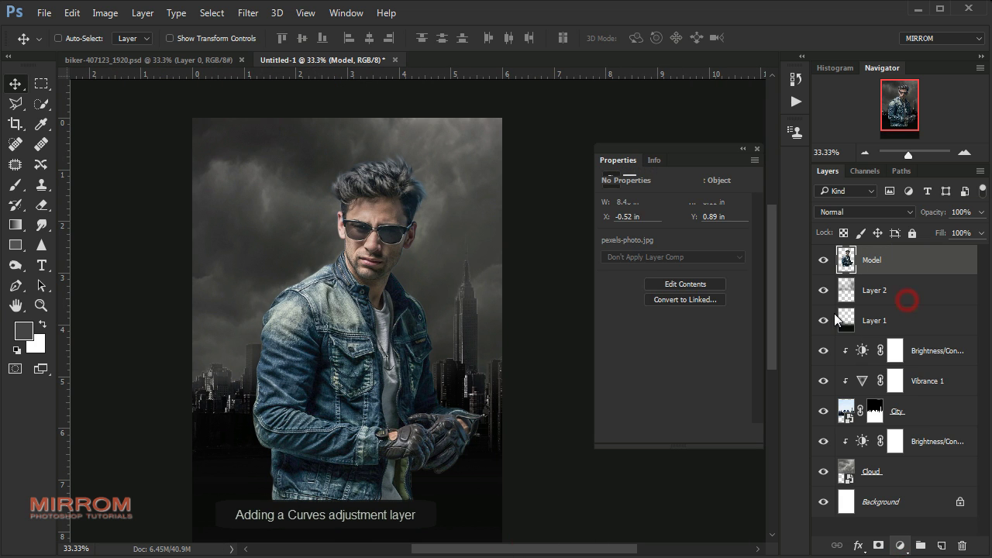
pyautogui.click(643, 434)
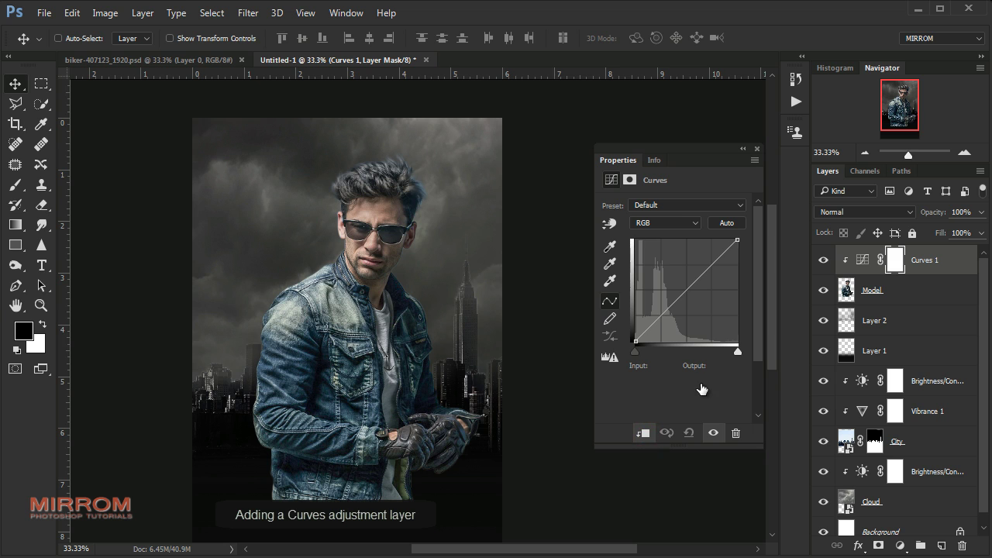
pyautogui.click(851, 216)
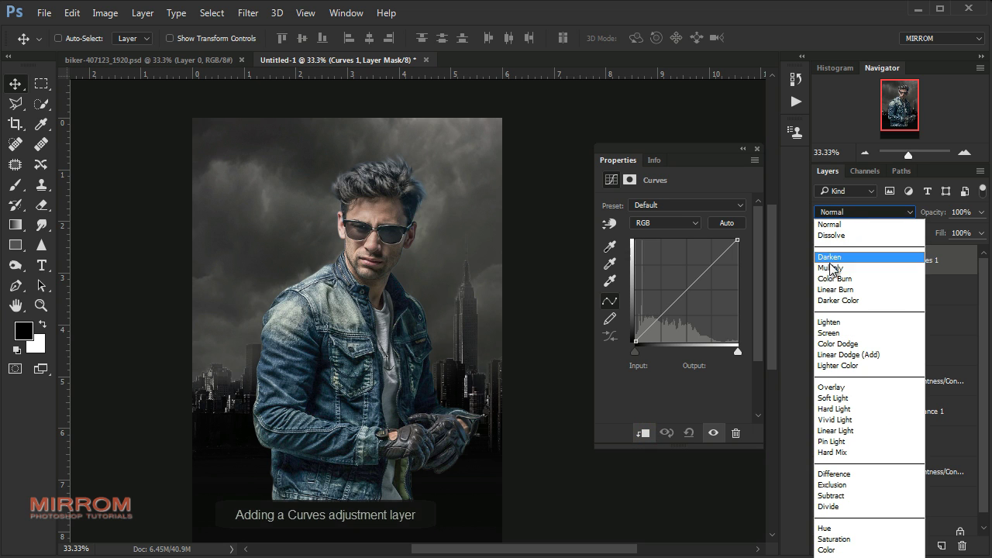
pyautogui.click(856, 380)
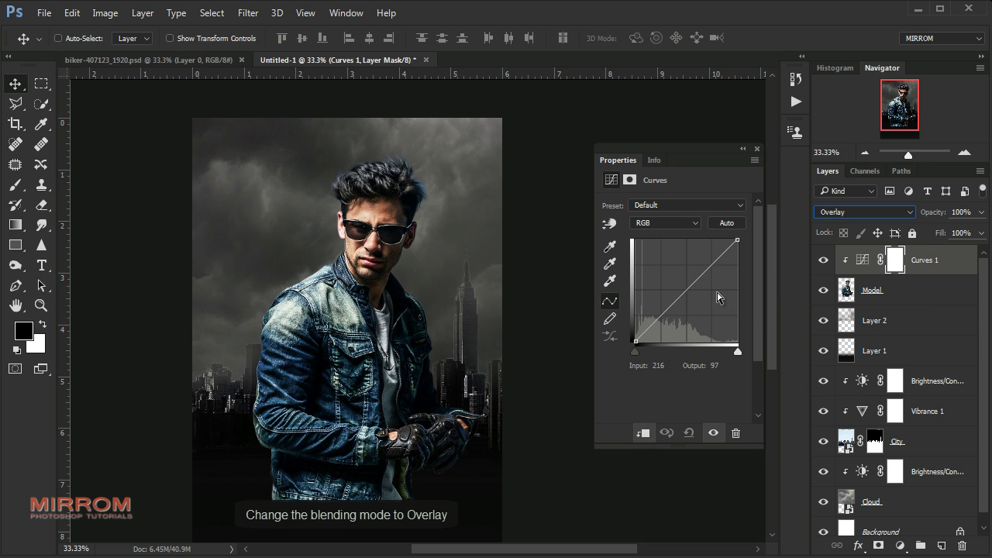
# Shape a steep contrast curve: bend the midtones, lift the black point, pull the white point in
pyautogui.moveTo(702, 275); pyautogui.dragTo(701, 290)
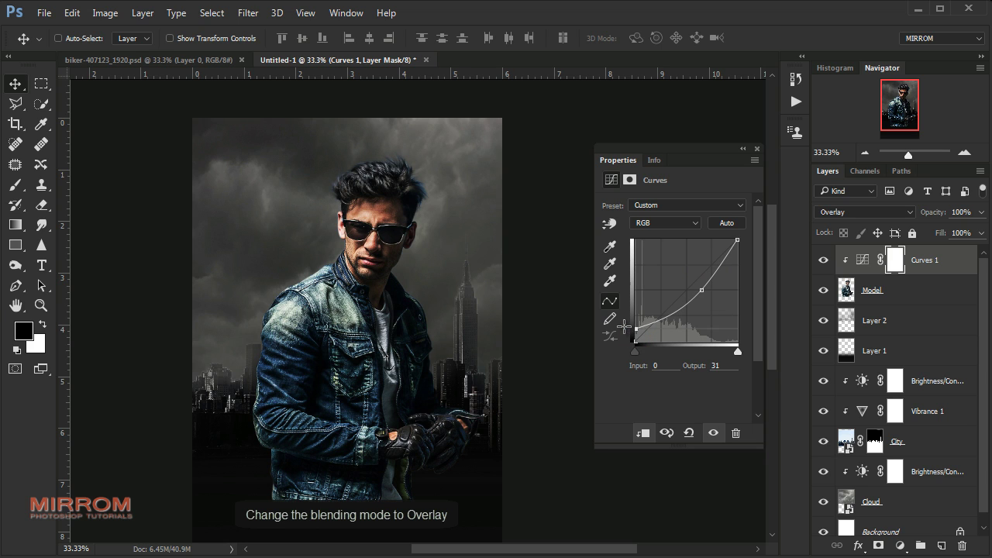
pyautogui.moveTo(635, 339); pyautogui.dragTo(628, 327)
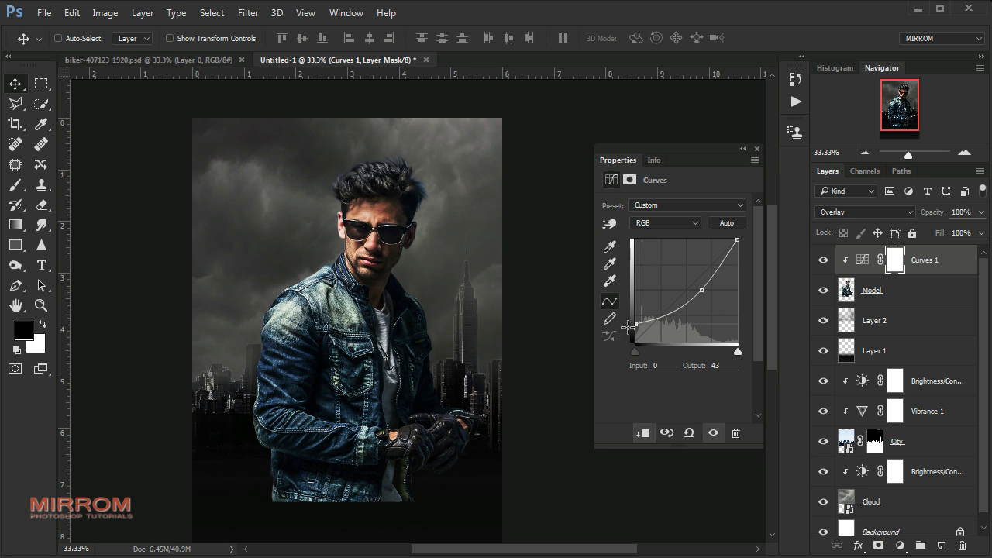
pyautogui.moveTo(739, 238); pyautogui.dragTo(722, 243)
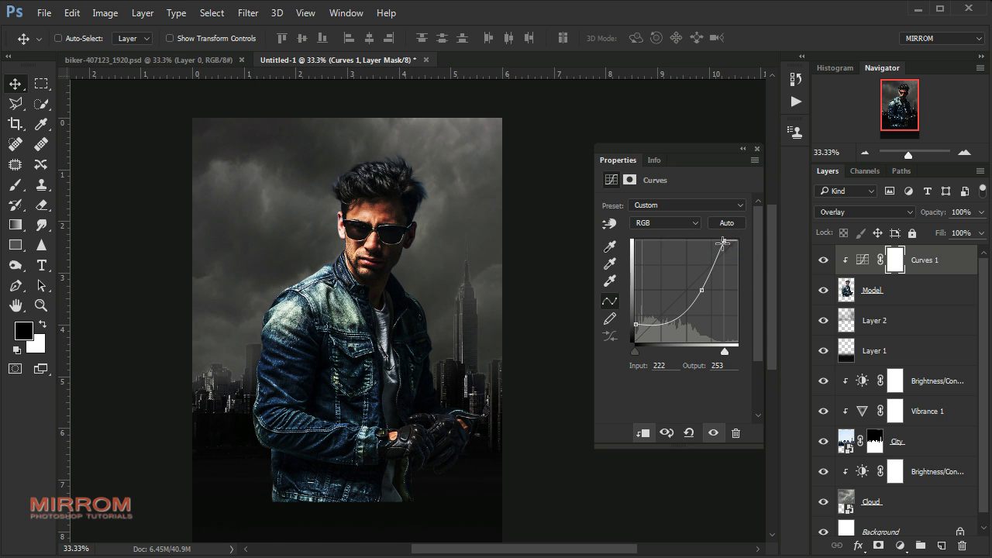
pyautogui.click(757, 149)
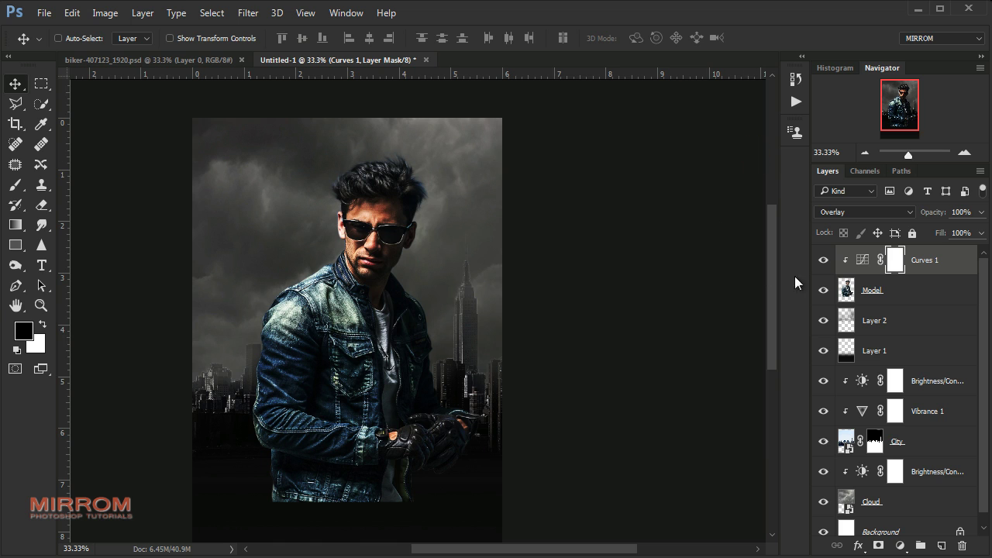
pyautogui.click(862, 262)
pyautogui.click(894, 264)
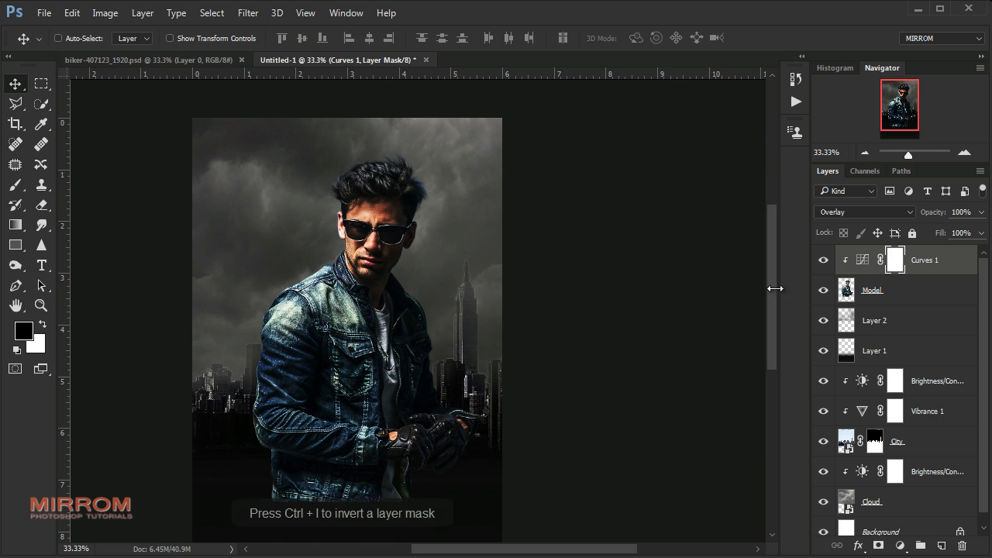
# Invert the Curves 1 mask to black and prepare a white brush at 64% opacity
pyautogui.hotkey('ctrl', 'i')
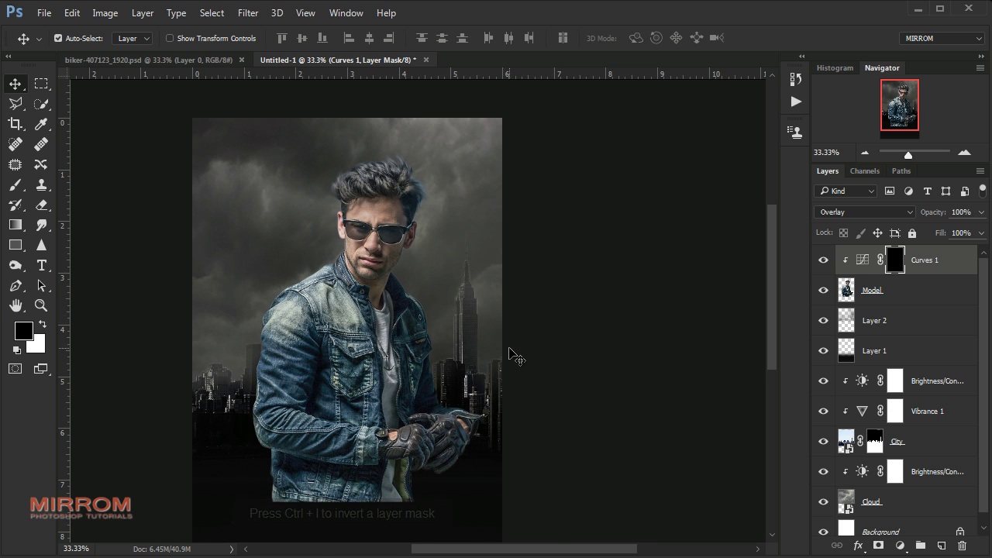
pyautogui.hotkey('ctrl', '+')
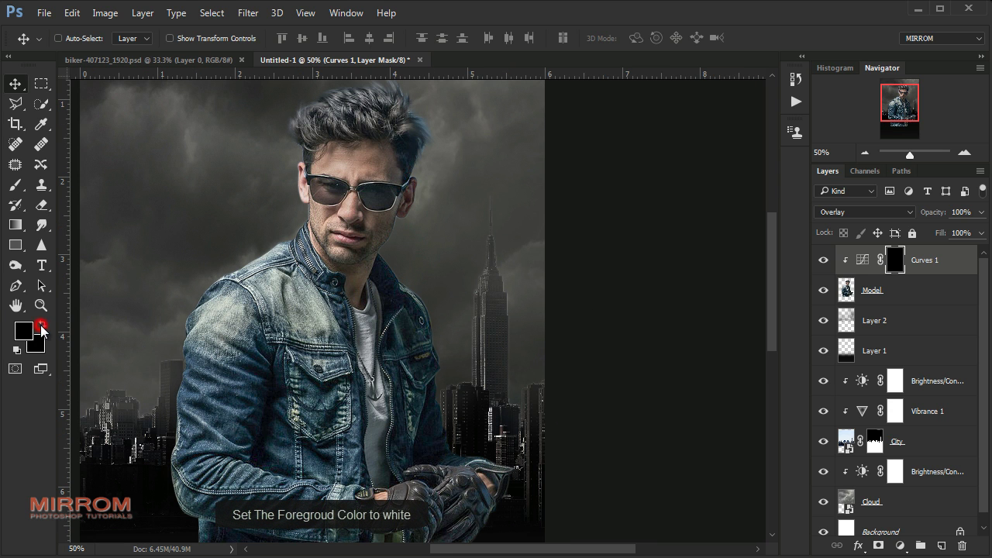
pyautogui.click(42, 324)
pyautogui.click(16, 186)
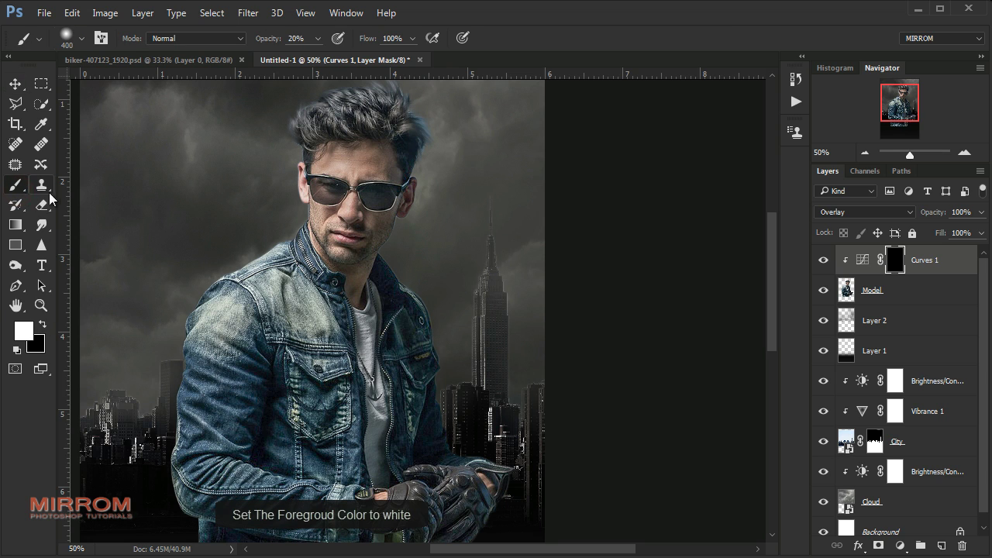
pyautogui.click(318, 38)
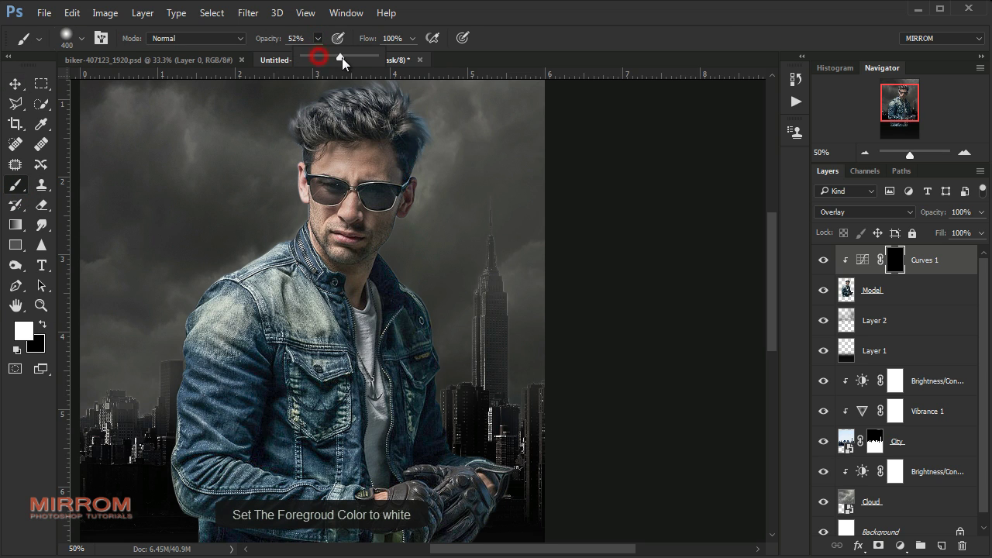
pyautogui.moveTo(316, 57); pyautogui.dragTo(350, 58)
pyautogui.click(538, 210)
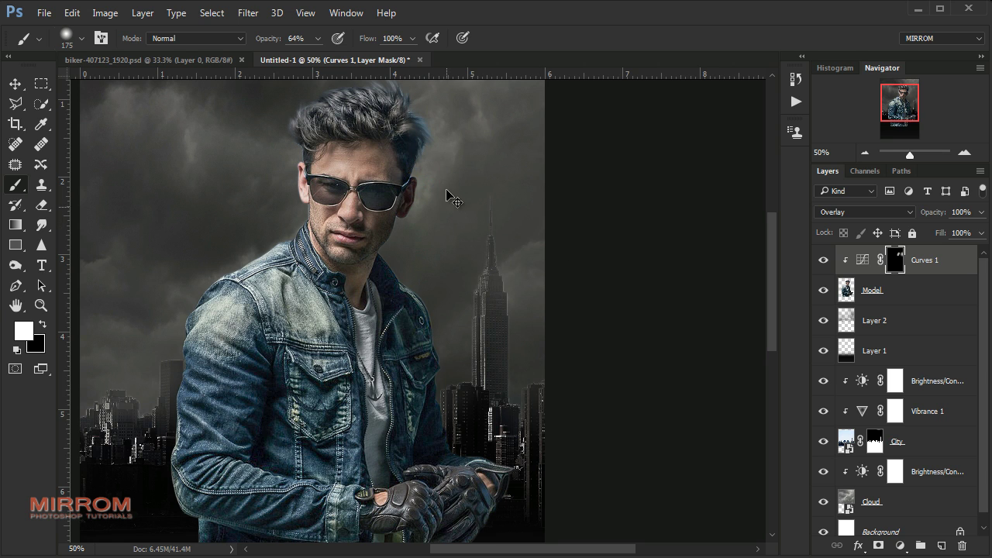
# Paint the Curves effect back onto the hair, face and chest, dropping to 43% opacity
pyautogui.moveTo(402, 234)
pyautogui.mouseDown()
pyautogui.moveTo(445, 191)
pyautogui.moveTo(436, 93)
pyautogui.mouseUp()
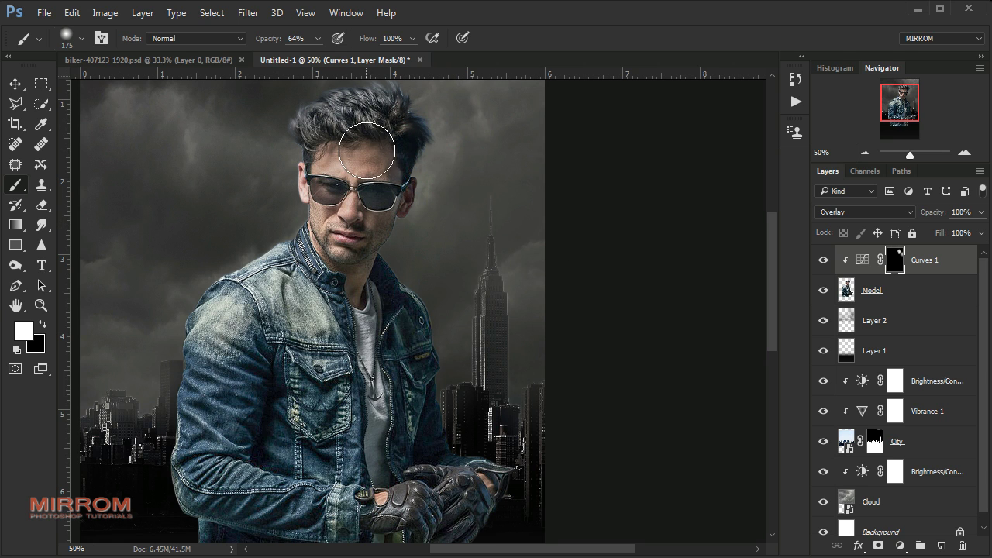
pyautogui.moveTo(370, 147)
pyautogui.mouseDown()
pyautogui.moveTo(390, 188)
pyautogui.moveTo(378, 465)
pyautogui.mouseUp()
pyautogui.press('[')
pyautogui.press('[')
pyautogui.press('[')
pyautogui.press('4')
pyautogui.press('3')
pyautogui.moveTo(372, 263); pyautogui.dragTo(376, 423)
pyautogui.moveTo(377, 364); pyautogui.dragTo(380, 496)
pyautogui.hotkey('ctrl', '+')
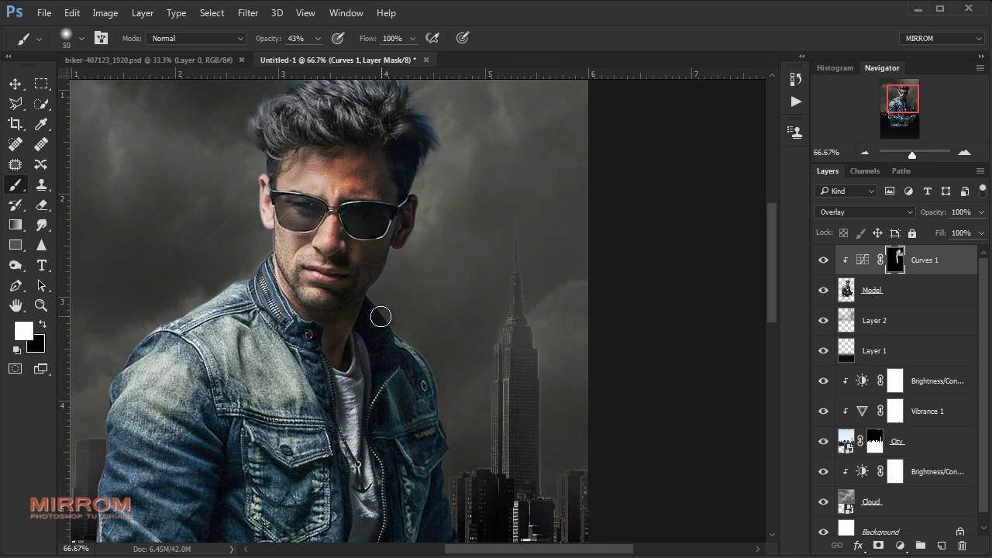
pyautogui.press(']')
# Enlarge the brush to about 100 and paint the mask over the jacket sleeve
pyautogui.press(']')
pyautogui.press(']')
pyautogui.moveTo(350, 266); pyautogui.dragTo(379, 259)
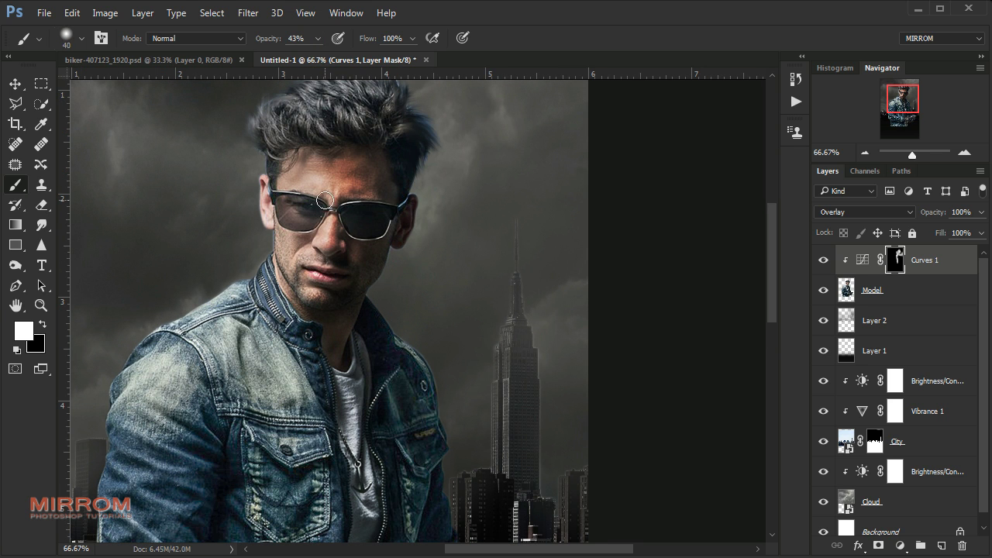
pyautogui.click(321, 145)
pyautogui.scroll(1, 321, 144)
pyautogui.press('[')
pyautogui.press('[')
pyautogui.press('[')
pyautogui.scroll(-1, 454, 278)
pyautogui.press(']')
pyautogui.press(']')
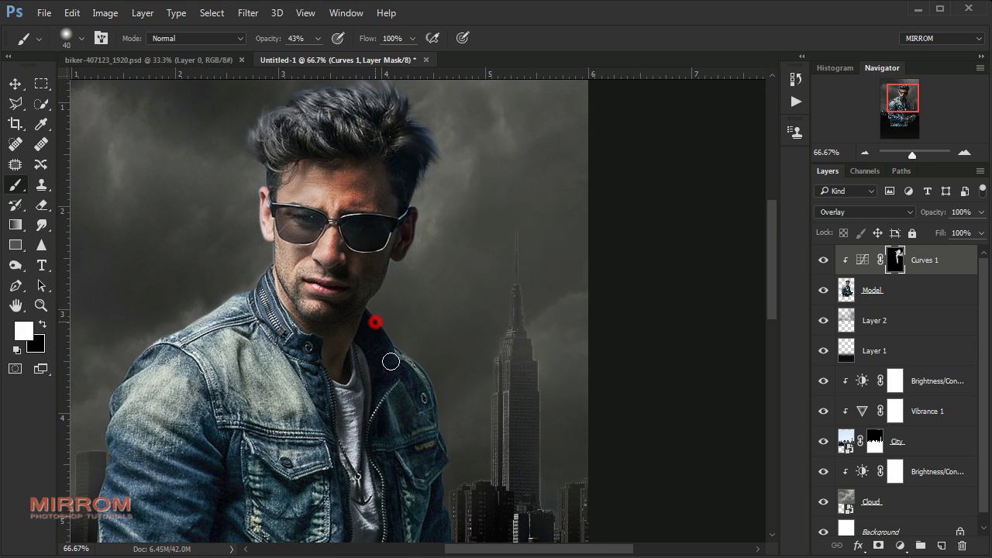
pyautogui.scroll(-10, 387, 355)
pyautogui.press(']')
pyautogui.press(']')
pyautogui.press(']')
pyautogui.press(']')
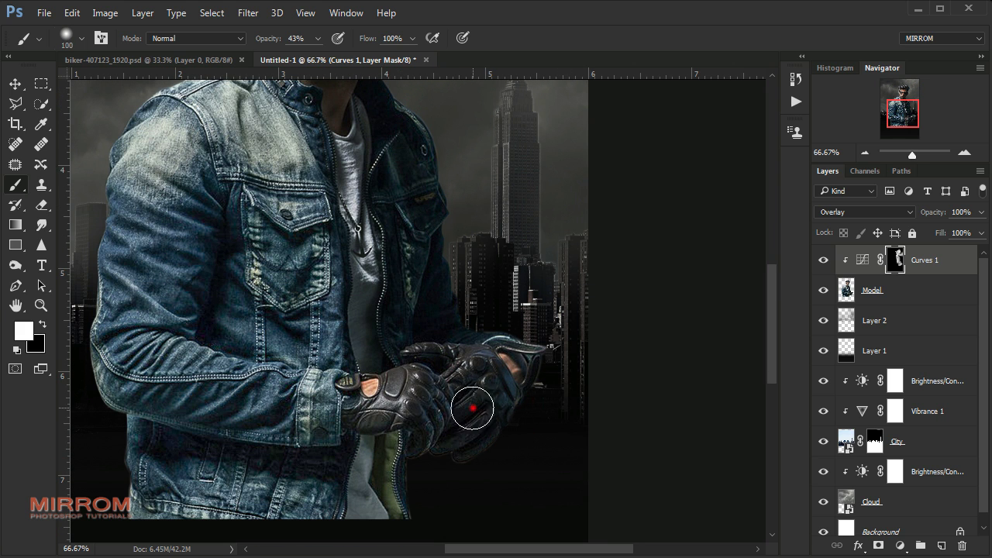
pyautogui.scroll(-4, 321, 405)
pyautogui.press(']')
pyautogui.press(']')
pyautogui.press(']')
pyautogui.moveTo(123, 303); pyautogui.dragTo(190, 306)
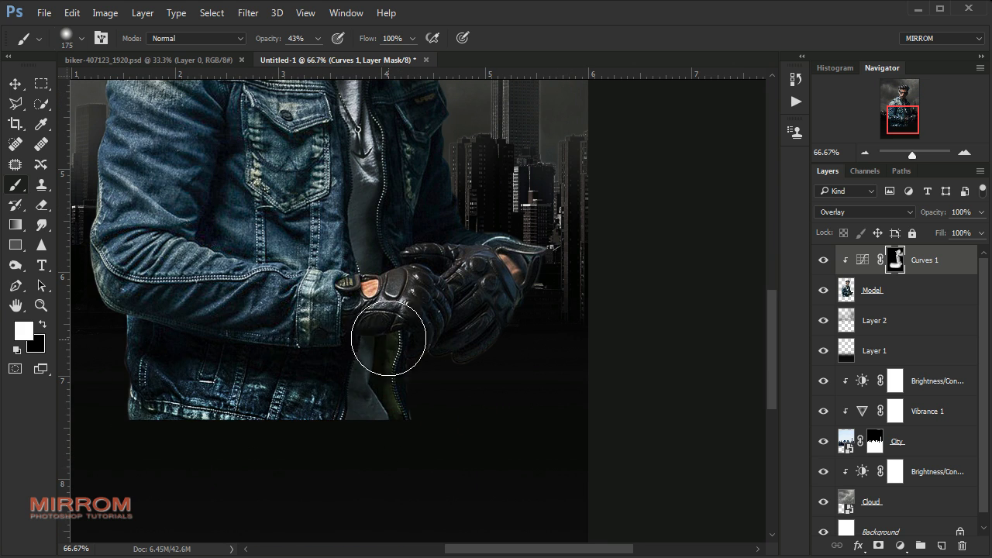
# Refine the Curves 1 mask over the sleeve and gloves with a smaller brush
pyautogui.press('[')
pyautogui.press('[')
pyautogui.press('[')
pyautogui.scroll(1, 224, 181)
pyautogui.moveTo(214, 104)
pyautogui.mouseDown()
pyautogui.moveTo(174, 272)
pyautogui.moveTo(328, 273)
pyautogui.mouseUp()
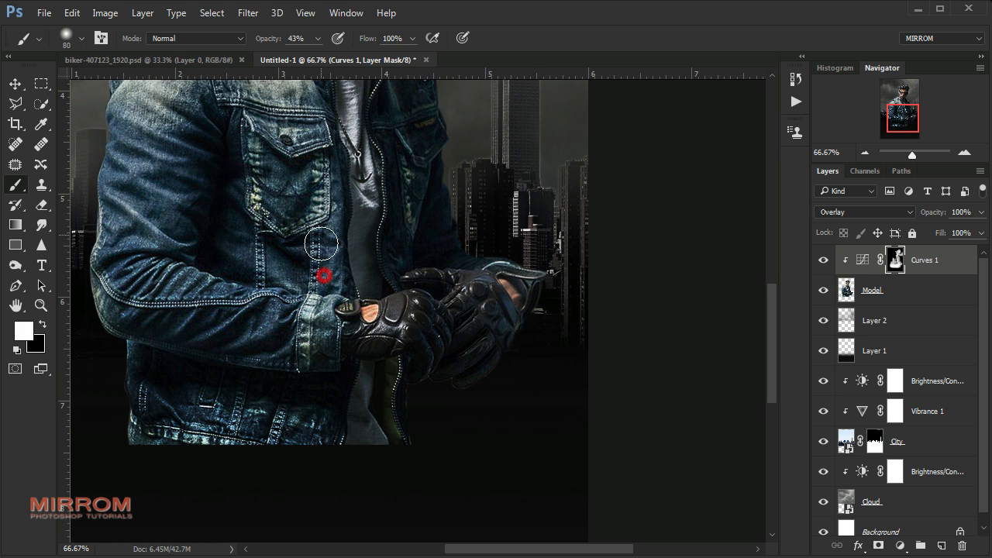
pyautogui.scroll(5, 227, 277)
pyautogui.press('[')
pyautogui.press('[')
pyautogui.press('[')
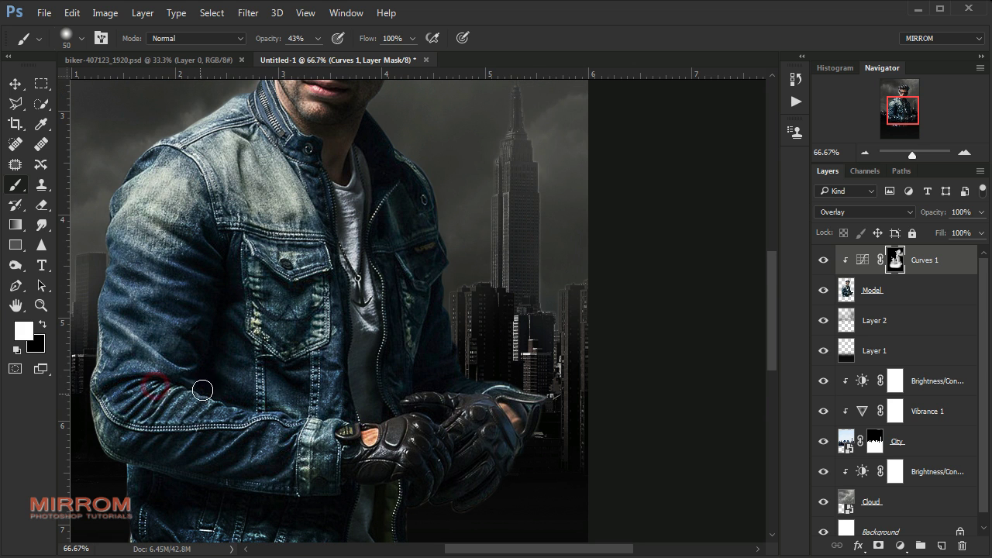
pyautogui.scroll(8, 432, 255)
pyautogui.scroll(1, 432, 255)
pyautogui.click(432, 166)
pyautogui.scroll(-3, 455, 235)
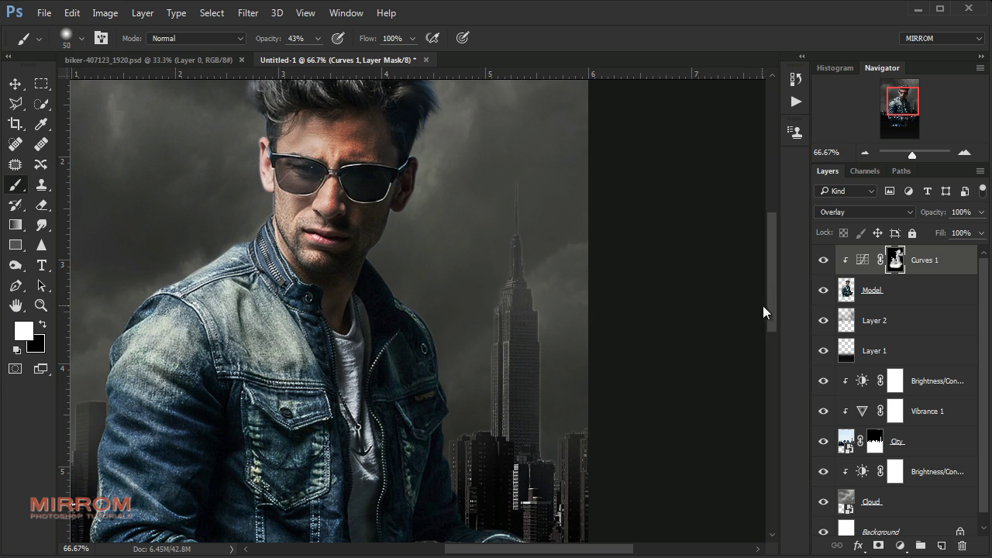
# Toggle Curves 1 on and off to compare, then zoom out to the whole poster
pyautogui.click(824, 262)
pyautogui.click(824, 262)
pyautogui.hotkey('ctrl', '-')
pyautogui.scroll(-2, 606, 266)
pyautogui.scroll(-3, 598, 306)
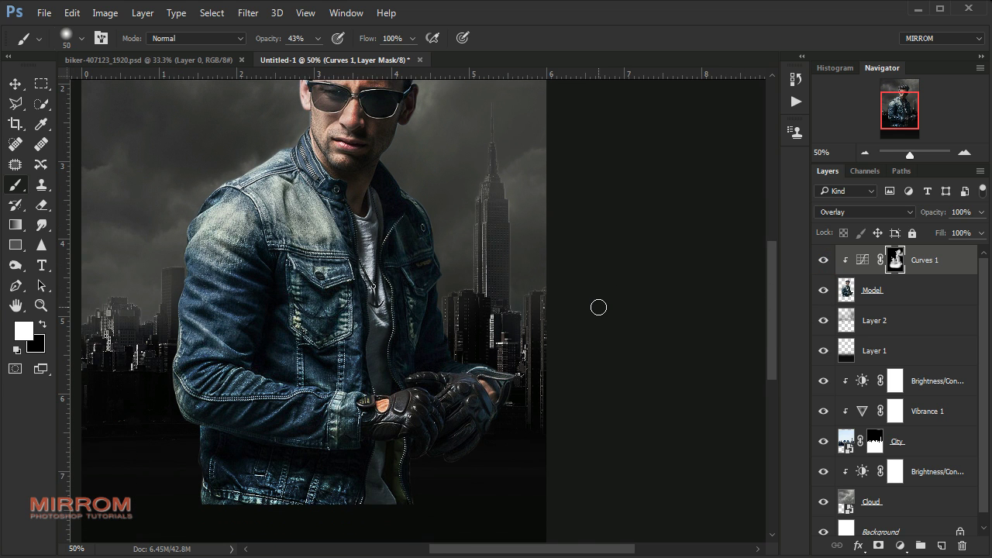
pyautogui.scroll(1, 574, 334)
pyautogui.press('v')
pyautogui.hotkey('ctrl', '-')
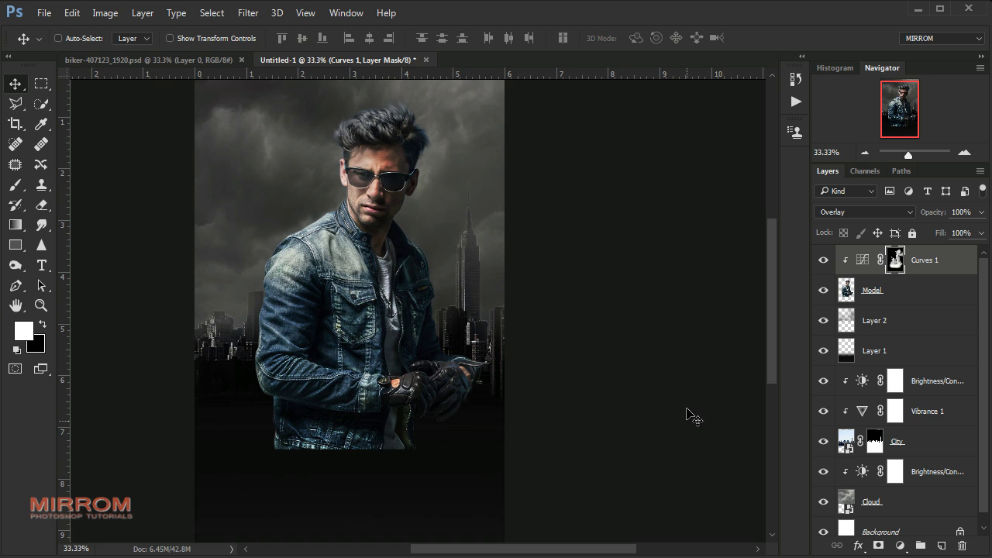
# Add a Brightness/Contrast layer clipped to the model, brightness 84, in Overlay mode
pyautogui.scroll(1, 694, 418)
pyautogui.click(940, 263)
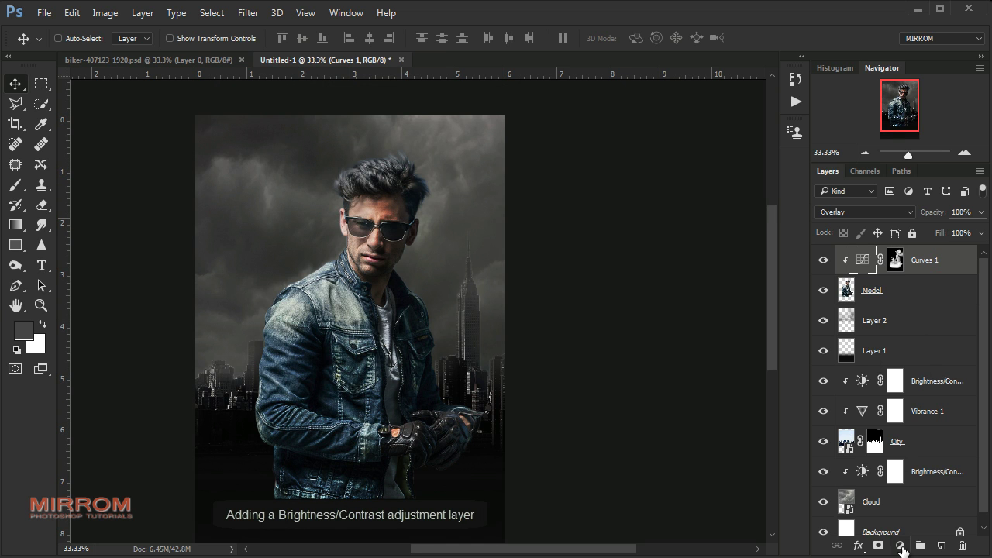
pyautogui.click(901, 546)
pyautogui.click(853, 267)
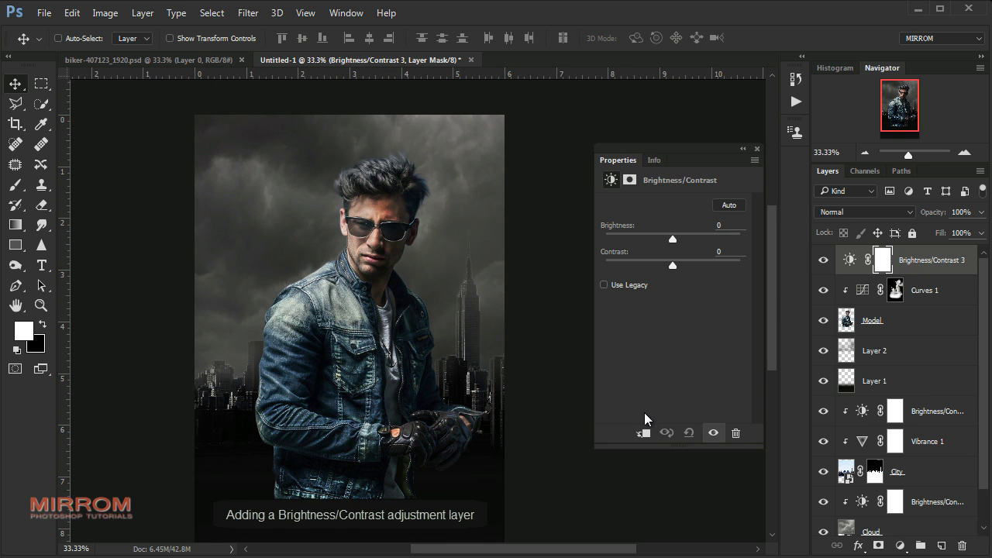
pyautogui.click(644, 434)
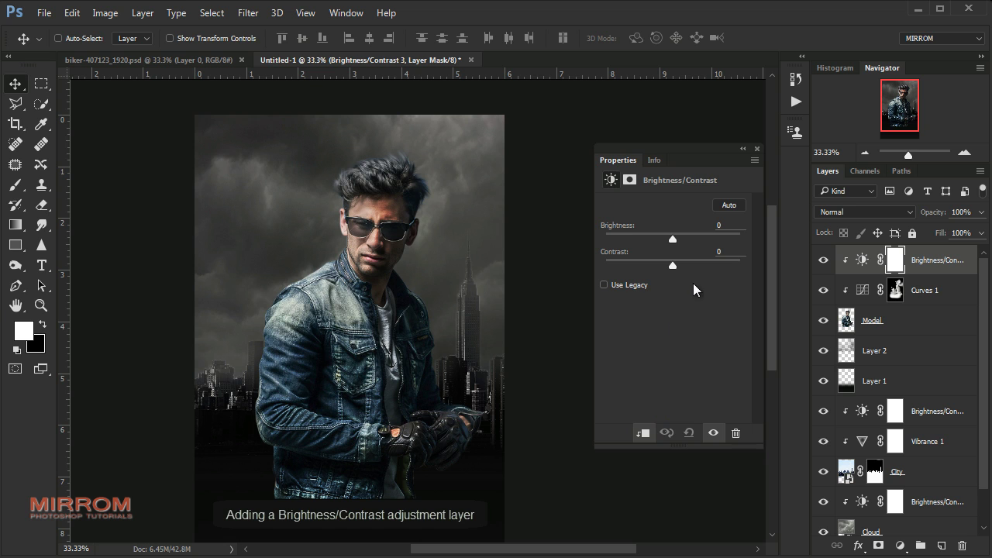
pyautogui.moveTo(672, 239); pyautogui.dragTo(714, 240)
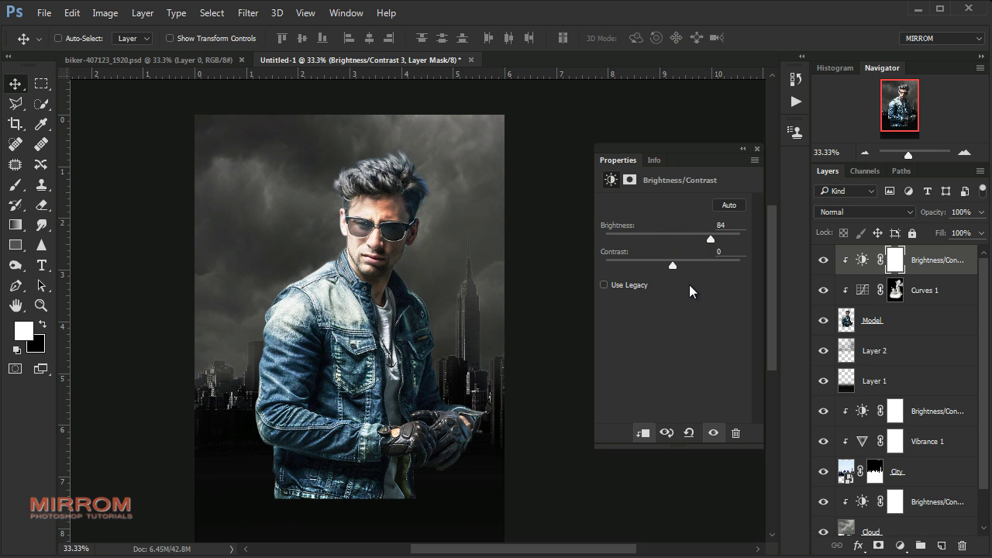
pyautogui.click(755, 149)
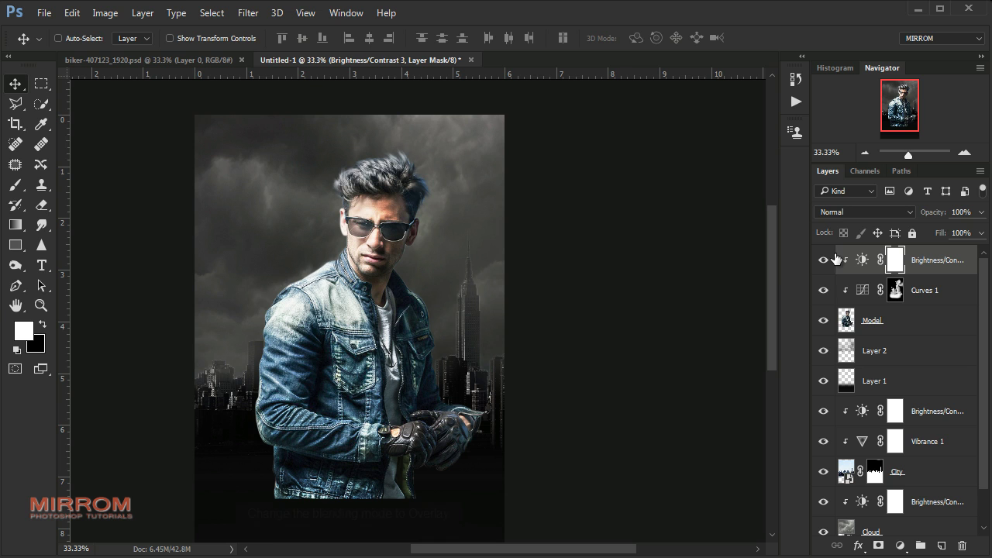
pyautogui.click(885, 212)
pyautogui.click(859, 387)
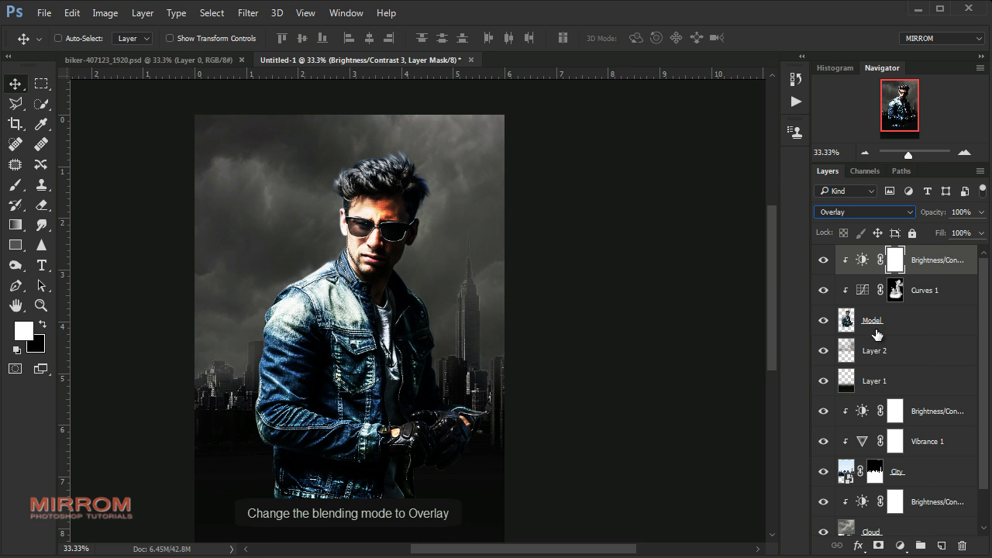
# Invert the Brightness/Contrast mask and paint the boost back onto the hair and lips
pyautogui.click(894, 262)
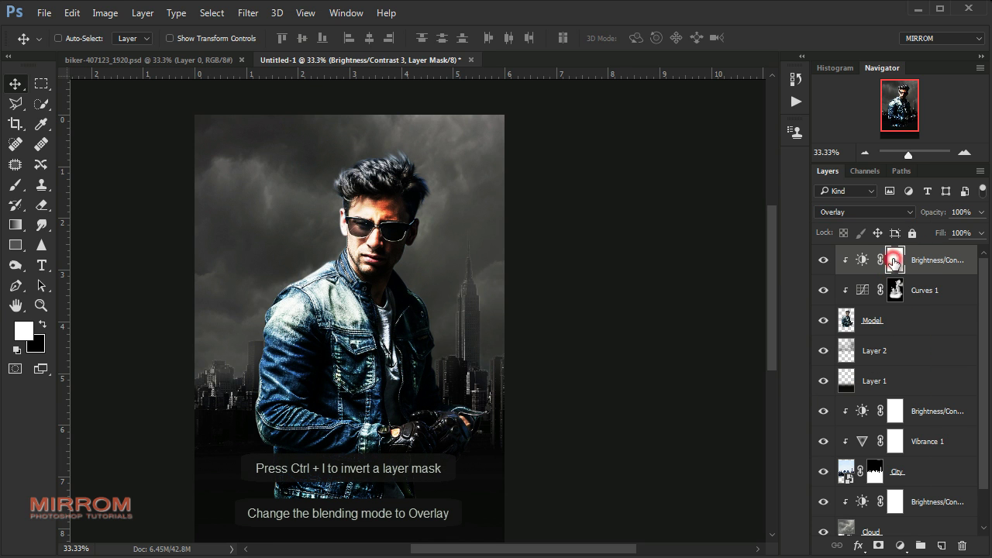
pyautogui.hotkey('ctrl', 'i')
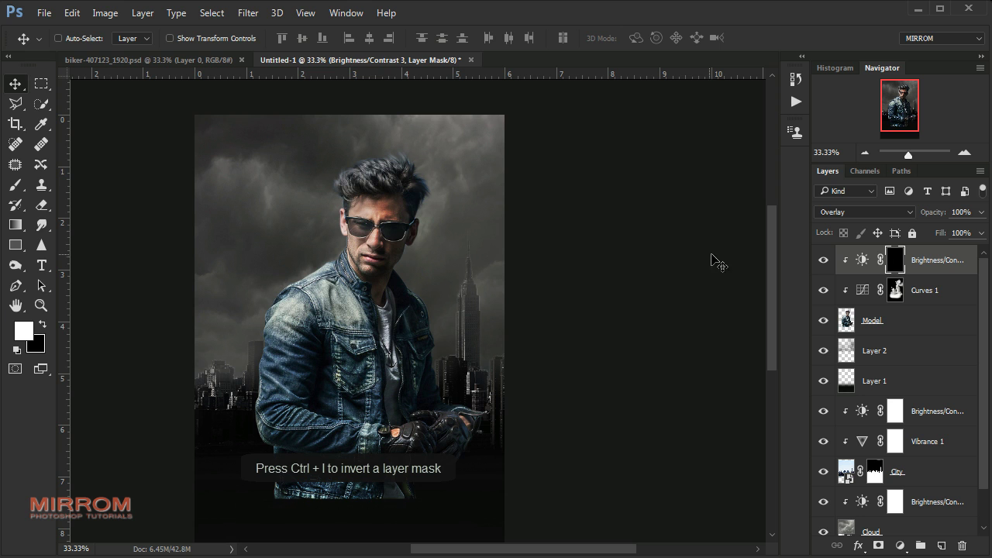
pyautogui.hotkey('ctrl', '+')
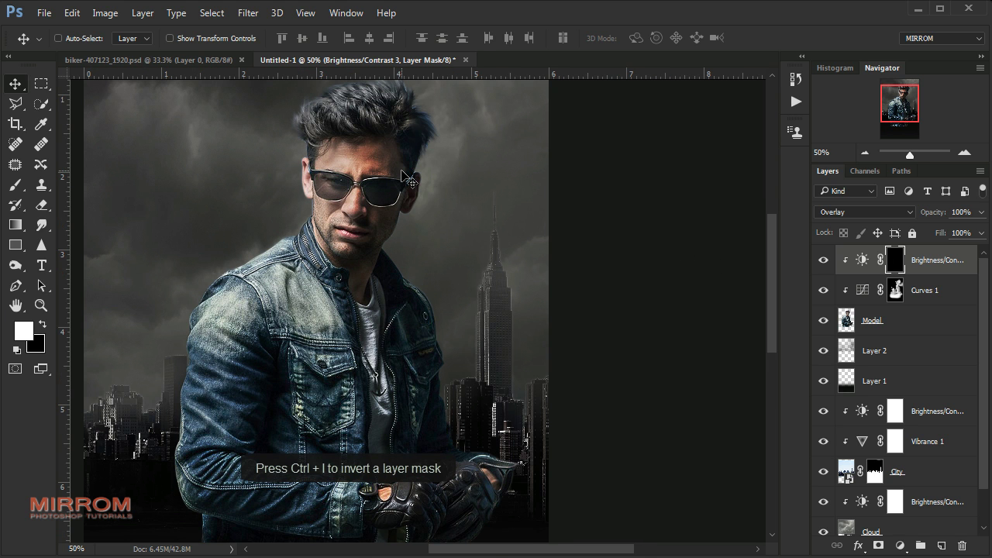
pyautogui.hotkey('ctrl', '+')
pyautogui.scroll(3, 377, 166)
pyautogui.scroll(2, 377, 166)
pyautogui.press('b')
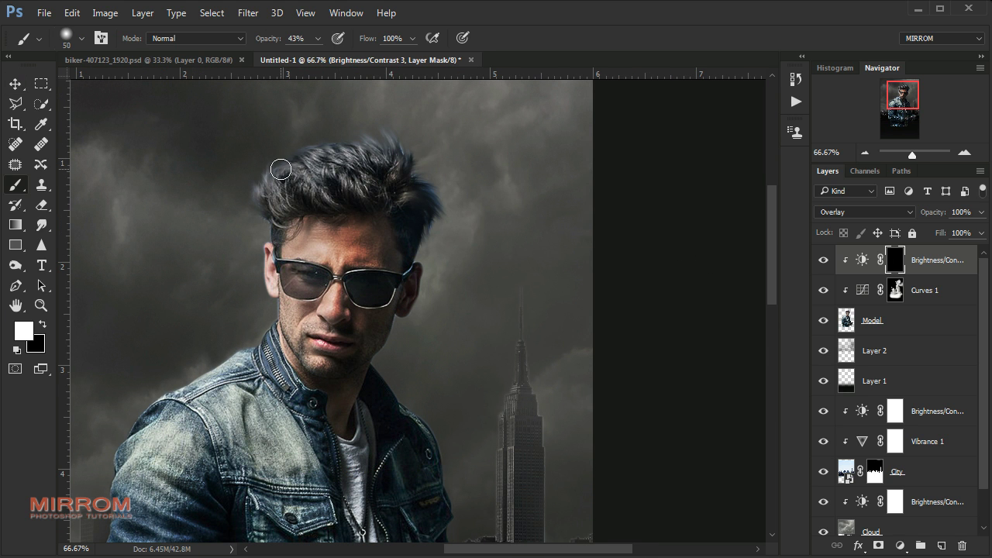
pyautogui.press('[')
pyautogui.moveTo(280, 207)
pyautogui.mouseDown()
pyautogui.moveTo(230, 190)
pyautogui.moveTo(295, 147)
pyautogui.moveTo(288, 150)
pyautogui.moveTo(383, 136)
pyautogui.moveTo(263, 186)
pyautogui.mouseUp()
pyautogui.press('[')
pyautogui.press('[')
pyautogui.press('[')
pyautogui.click(319, 342)
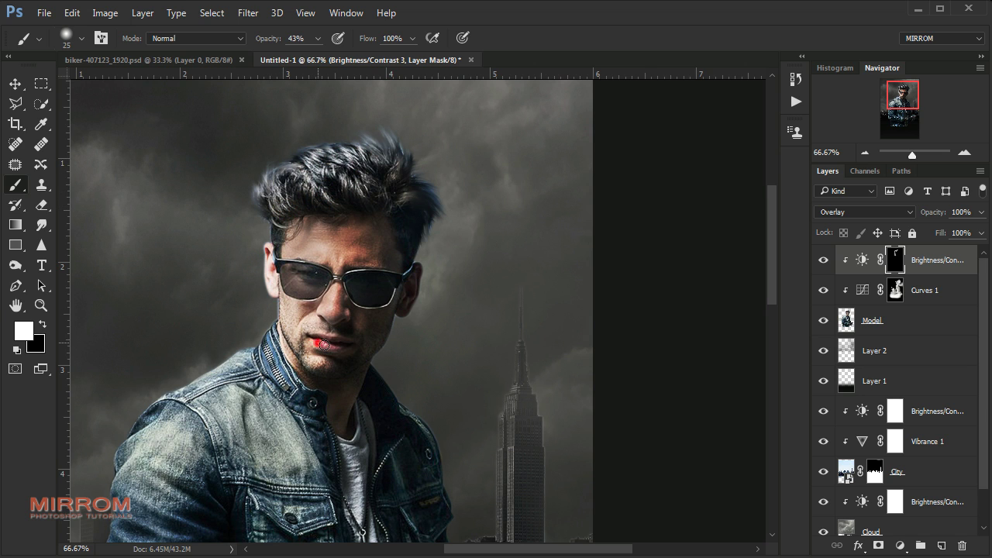
# Paint the brightness boost over the jacket highlights and sunglasses lenses
pyautogui.press(']')
pyautogui.press(']')
pyautogui.press(']')
pyautogui.scroll(-3, 214, 354)
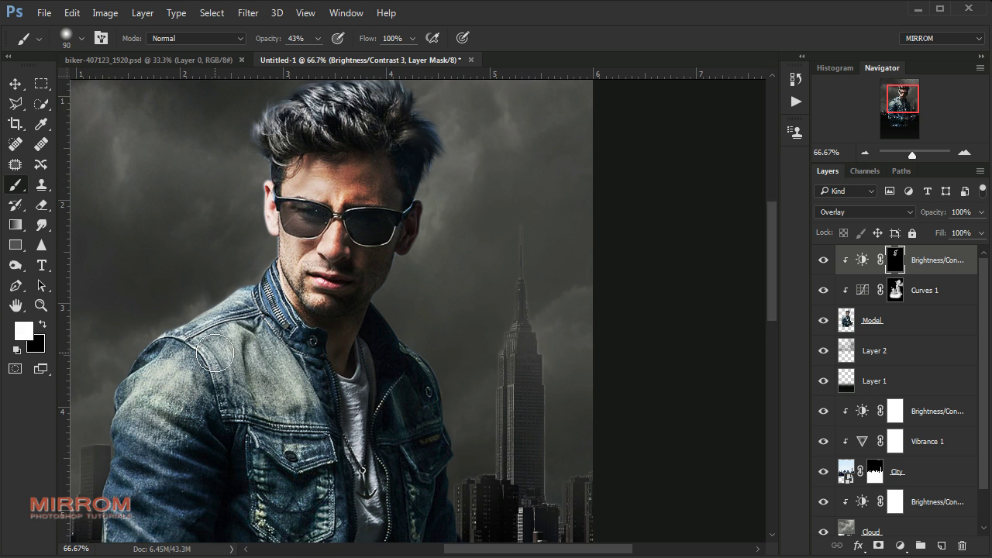
pyautogui.scroll(-3, 215, 354)
pyautogui.moveTo(194, 256); pyautogui.dragTo(256, 333)
pyautogui.press('[')
pyautogui.press('[')
pyautogui.press('[')
pyautogui.scroll(-6, 209, 245)
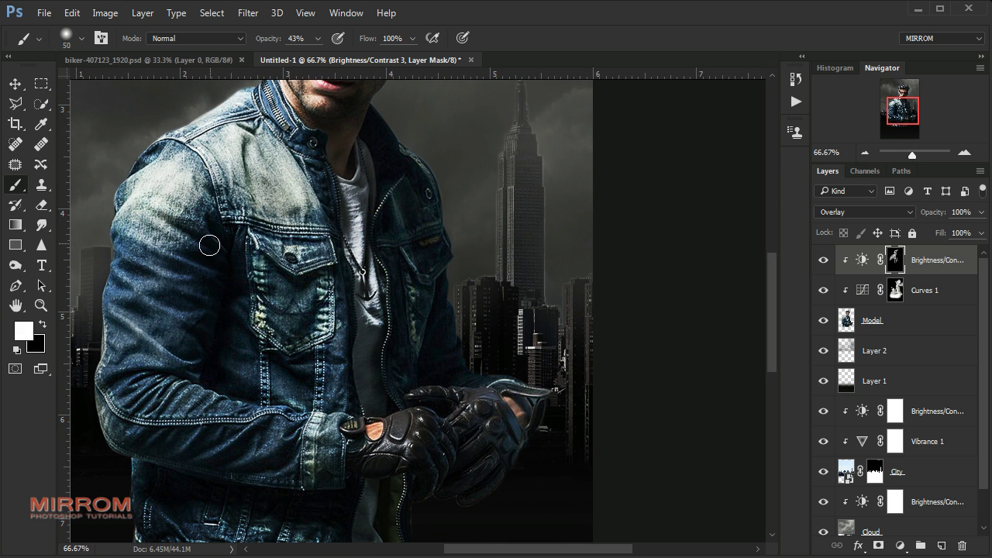
pyautogui.press(']')
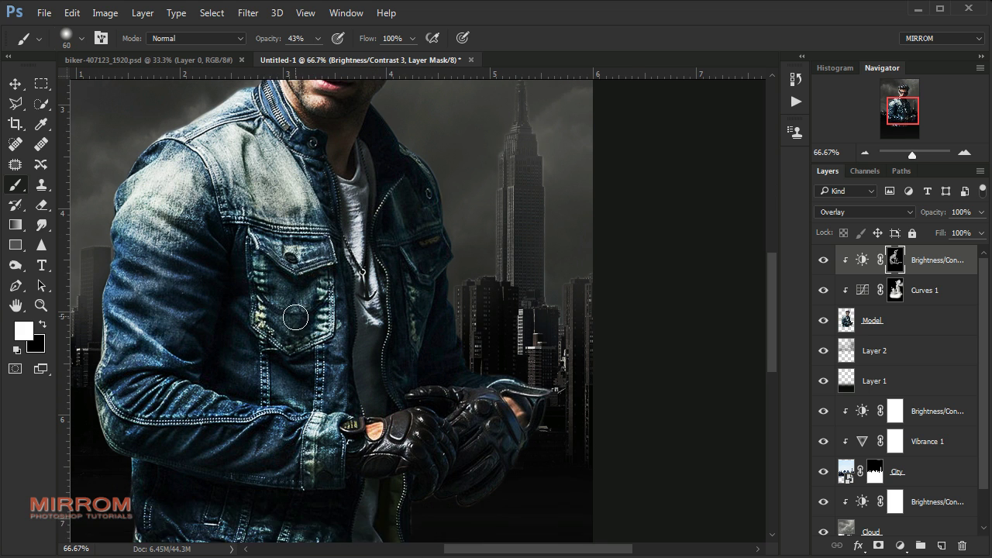
pyautogui.hotkey('ctrl', '-')
pyautogui.scroll(5, 473, 287)
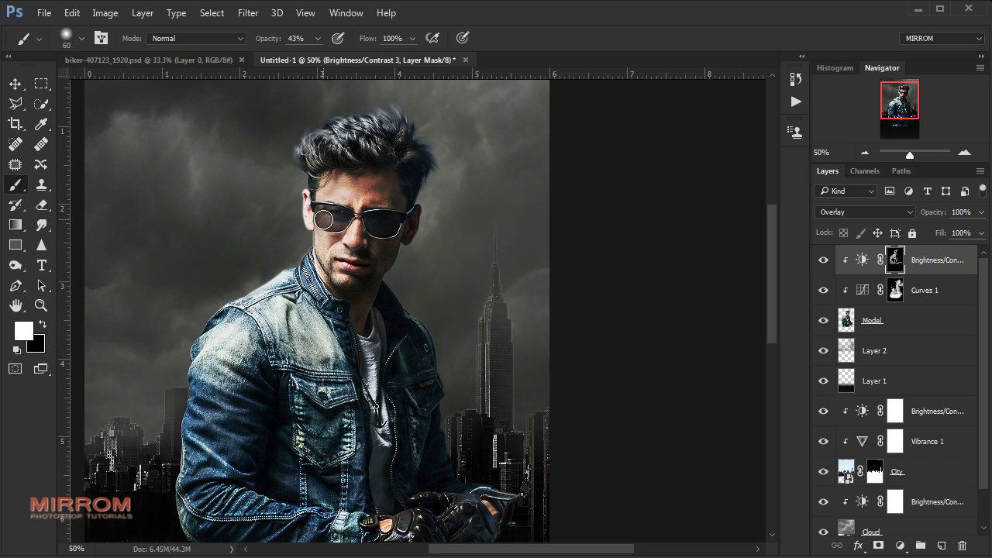
pyautogui.moveTo(328, 218); pyautogui.dragTo(341, 218)
# Add a clipped Curves 2 with lifted black point, white point at 235, lowered midtones
pyautogui.click(863, 261)
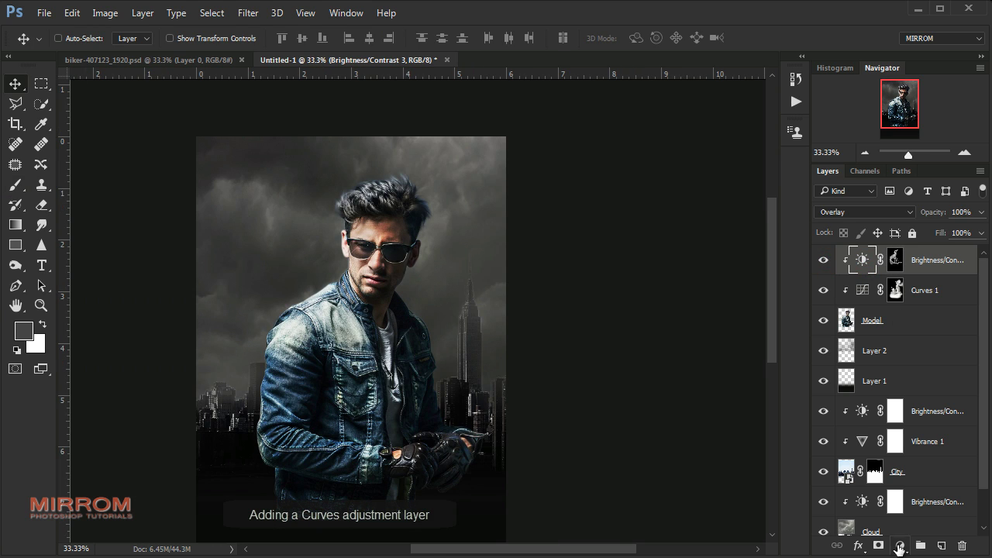
pyautogui.click(899, 548)
pyautogui.click(872, 301)
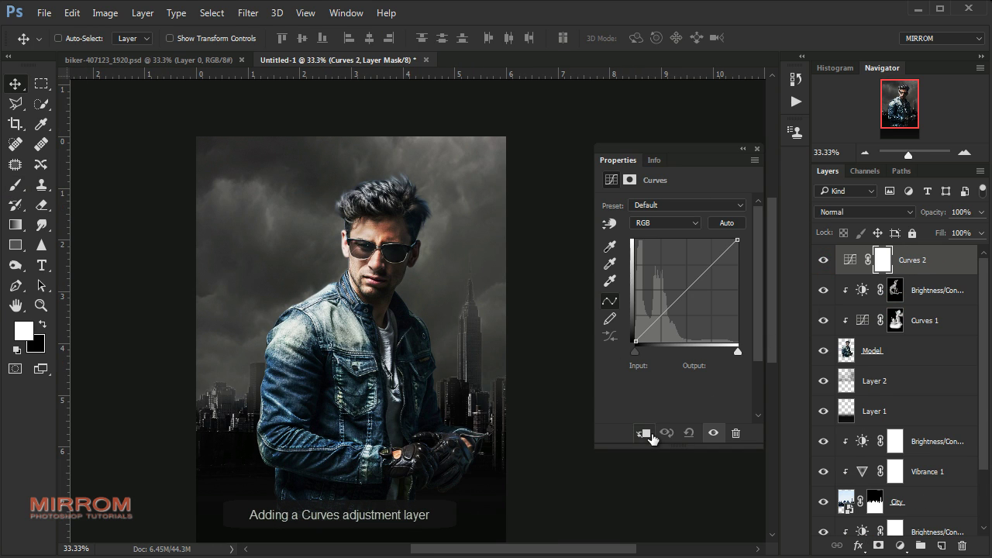
pyautogui.click(648, 434)
pyautogui.moveTo(633, 344); pyautogui.dragTo(634, 335)
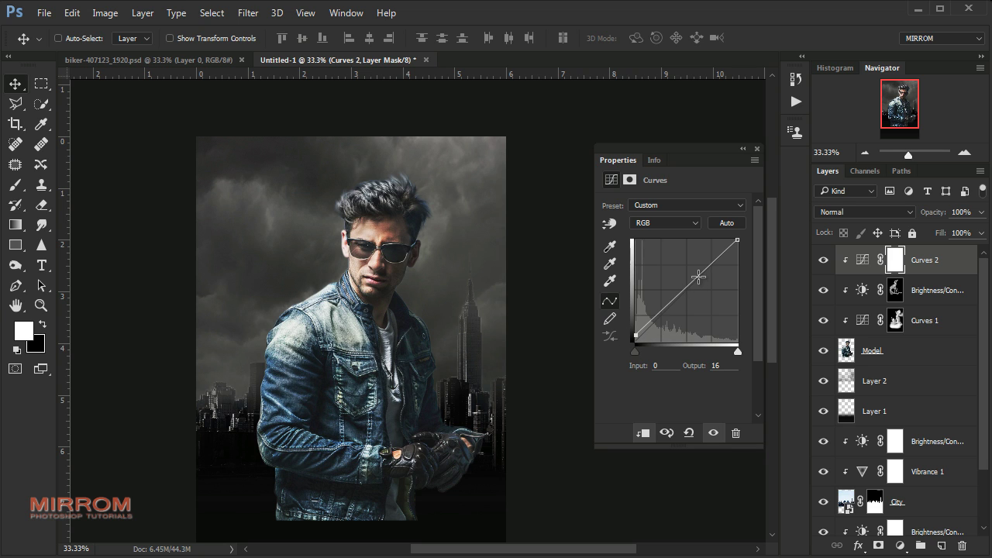
pyautogui.moveTo(698, 276); pyautogui.dragTo(697, 288)
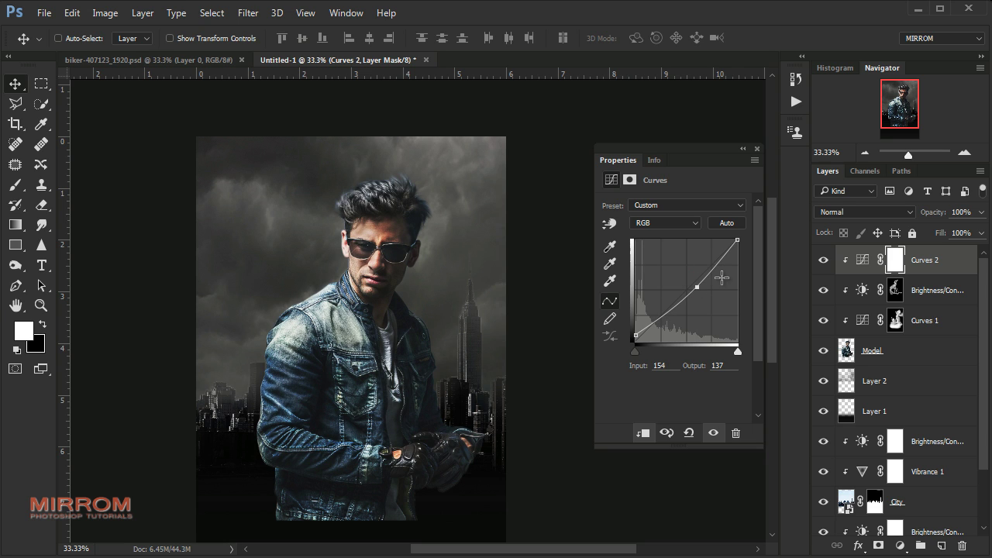
pyautogui.moveTo(735, 241); pyautogui.dragTo(727, 241)
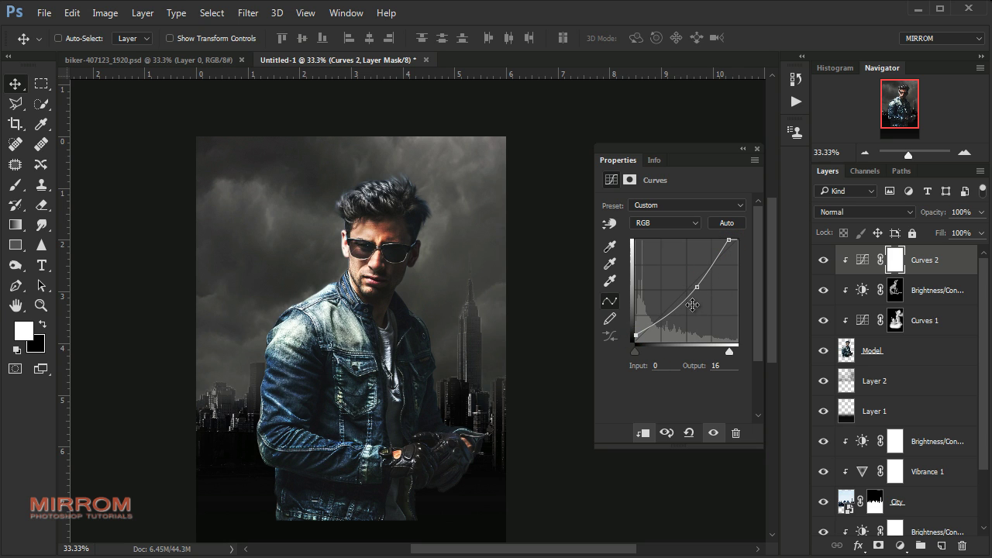
pyautogui.moveTo(697, 288); pyautogui.dragTo(700, 288)
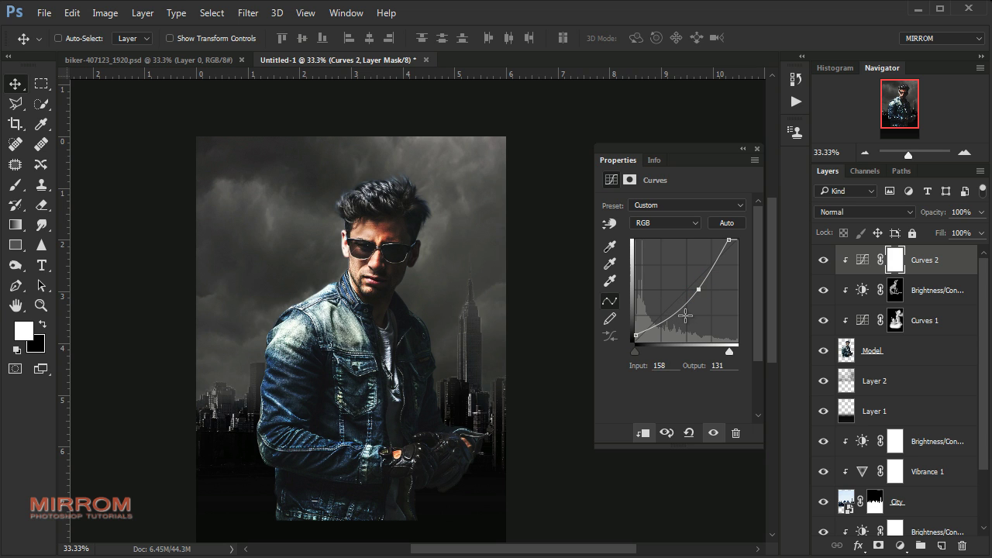
pyautogui.moveTo(635, 335); pyautogui.dragTo(628, 336)
pyautogui.click(729, 239)
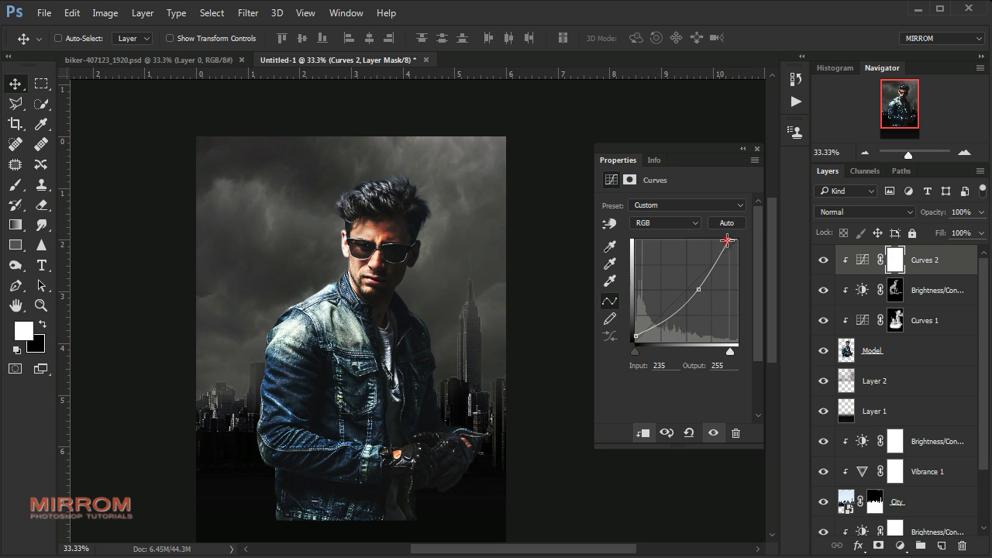
pyautogui.click(757, 148)
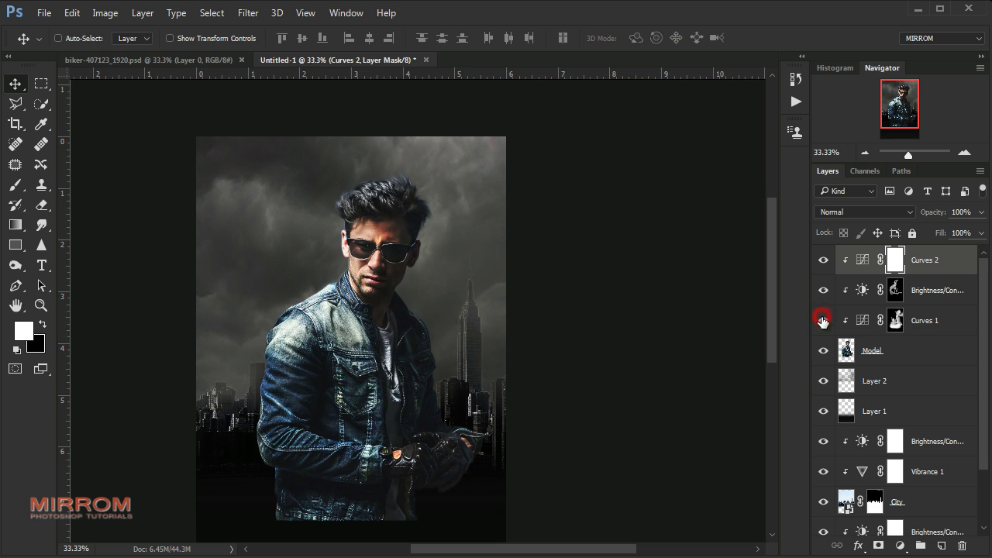
# Paint the Curves 1 mask at full opacity over the lower jacket sleeve and gloves
pyautogui.click(895, 320)
pyautogui.press('b')
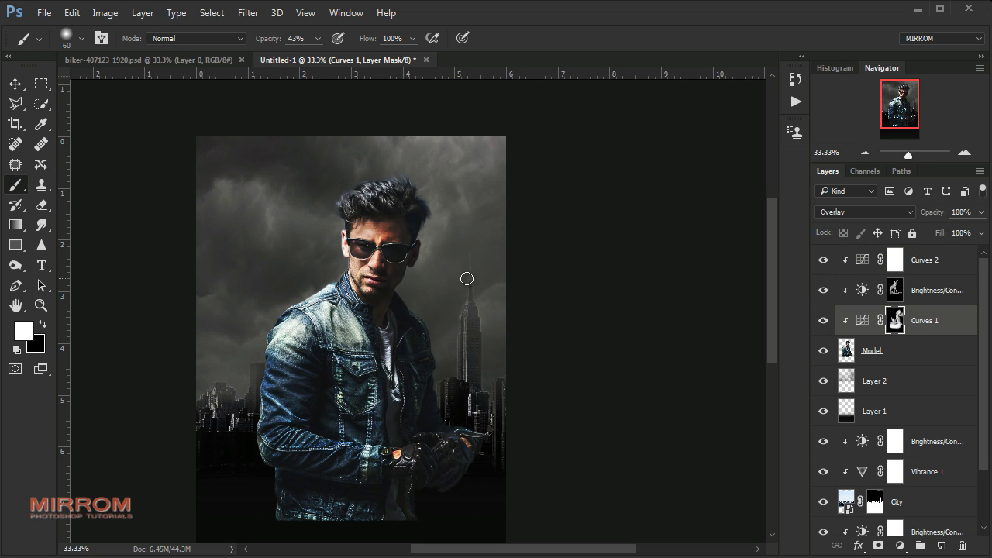
pyautogui.press('0')
pyautogui.press(']')
pyautogui.press(']')
pyautogui.press(']')
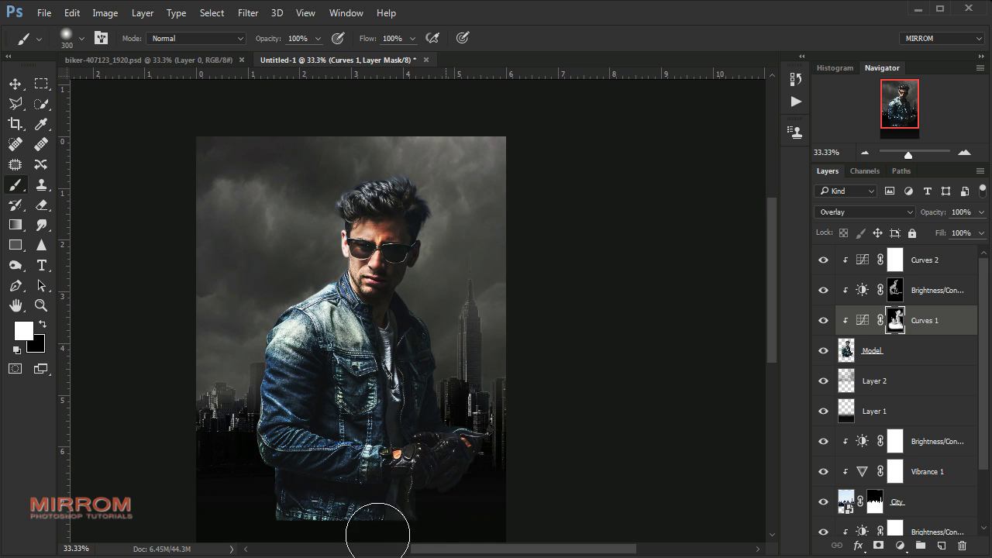
pyautogui.moveTo(410, 471); pyautogui.dragTo(294, 458)
pyautogui.press('[')
pyautogui.moveTo(259, 516); pyautogui.dragTo(441, 476)
pyautogui.press('v')
pyautogui.scroll(-2, 532, 465)
pyautogui.scroll(-1, 532, 464)
pyautogui.scroll(-1, 532, 465)
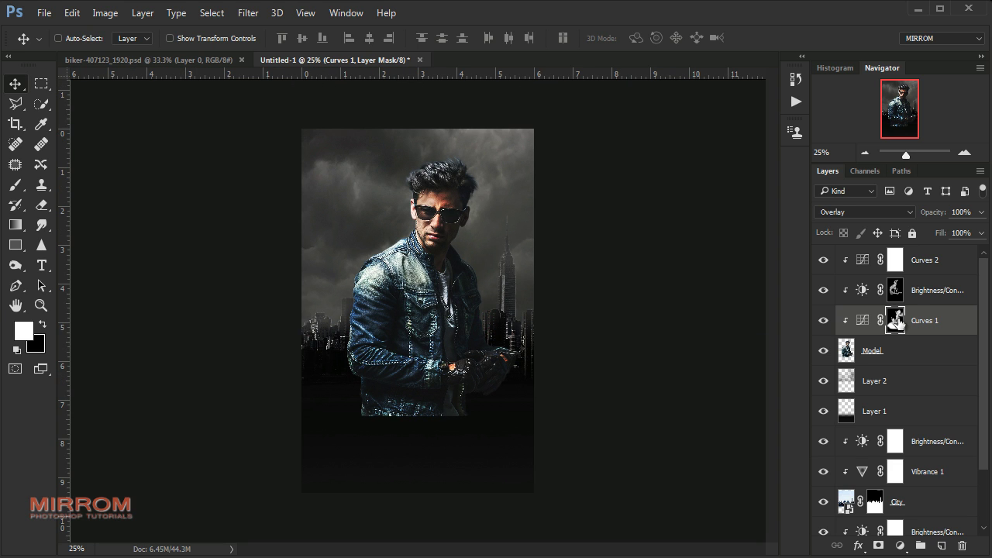
# Drag the masked motorcyclist from biker-407123_1920.psd into the poster as Layer 3
pyautogui.click(934, 262)
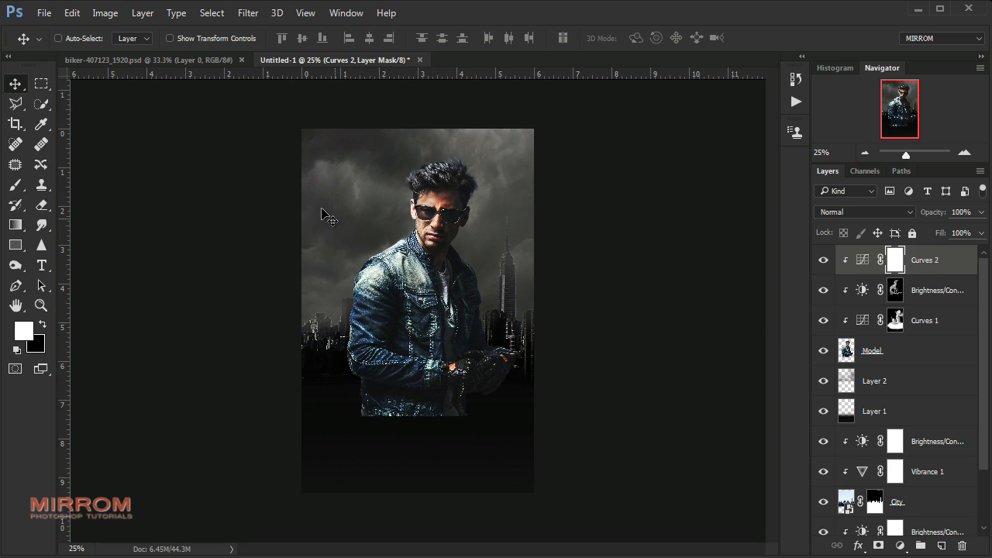
pyautogui.click(188, 62)
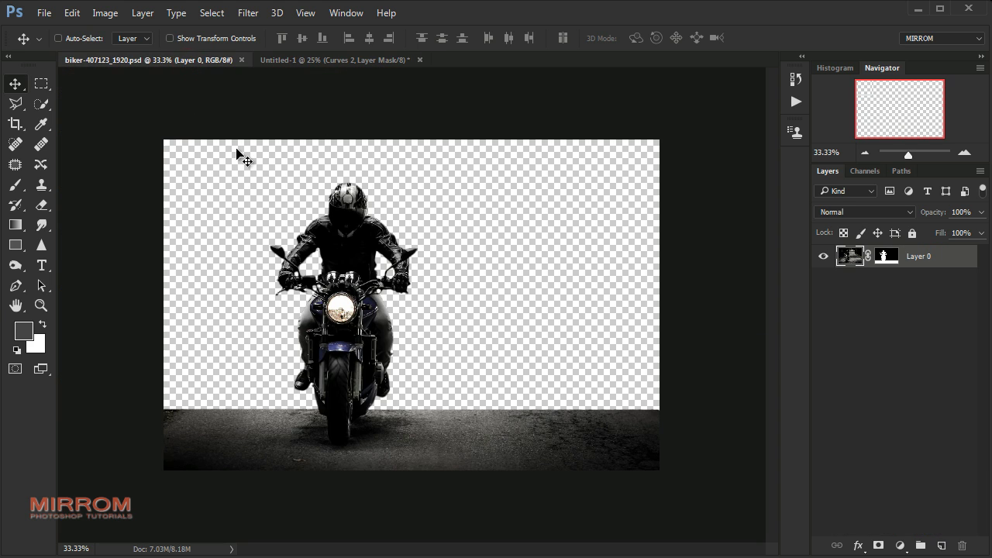
pyautogui.click(882, 270)
pyautogui.rightClick(882, 270)
pyautogui.click(907, 271)
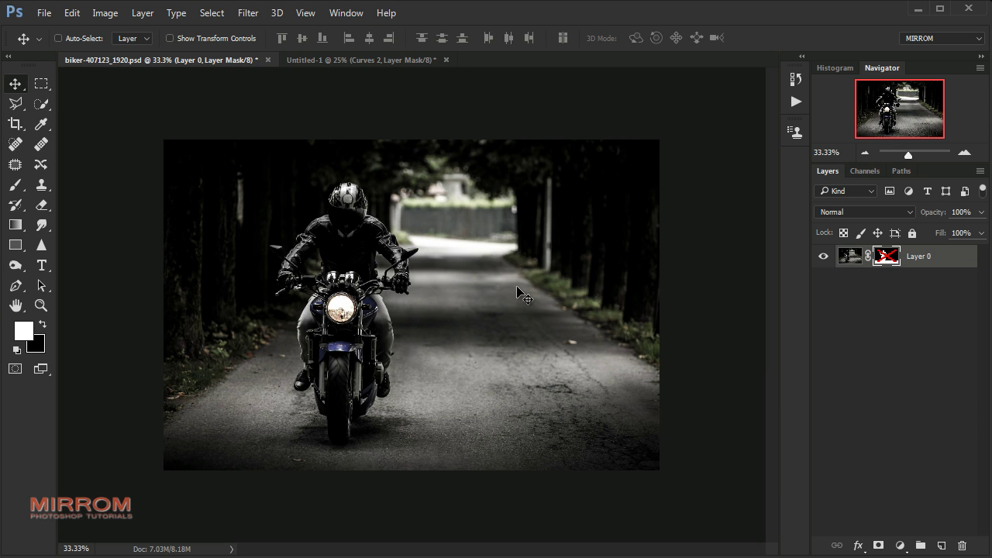
pyautogui.rightClick(877, 264)
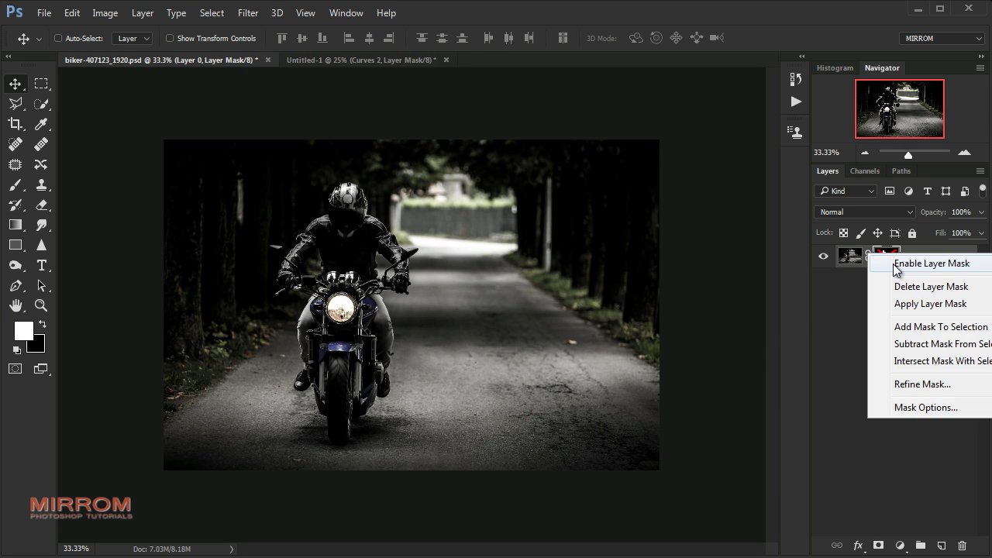
pyautogui.click(900, 262)
pyautogui.moveTo(353, 275)
pyautogui.mouseDown()
pyautogui.moveTo(384, 250)
pyautogui.moveTo(405, 272)
pyautogui.mouseUp()
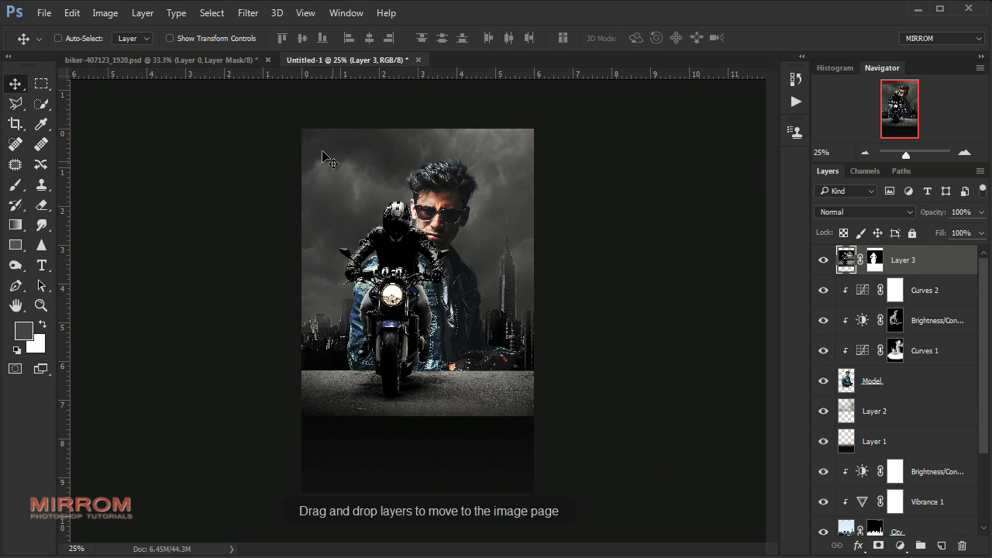
# Close the biker photo without saving and move the motorcyclist down and left in the poster
pyautogui.click(267, 60)
pyautogui.click(499, 227)
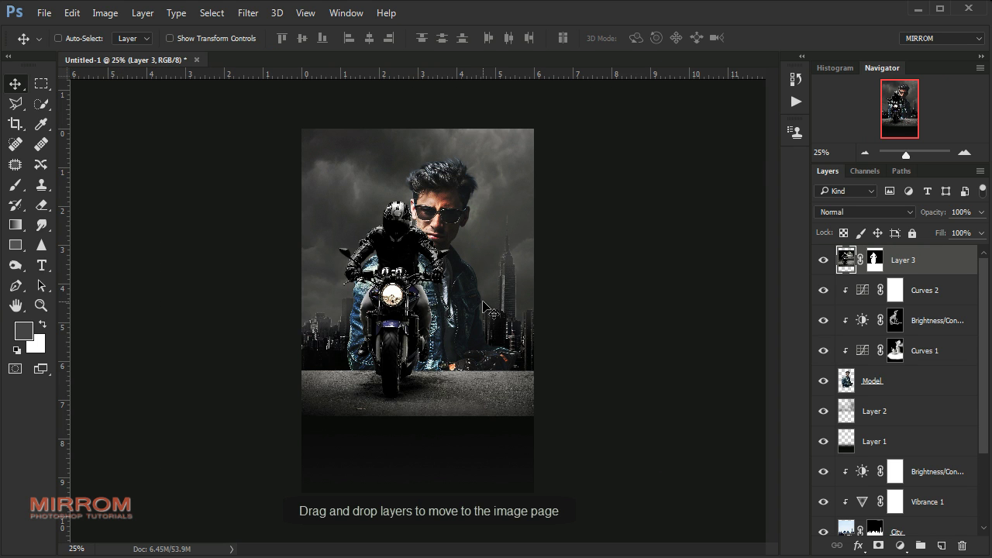
pyautogui.moveTo(445, 331); pyautogui.dragTo(432, 341)
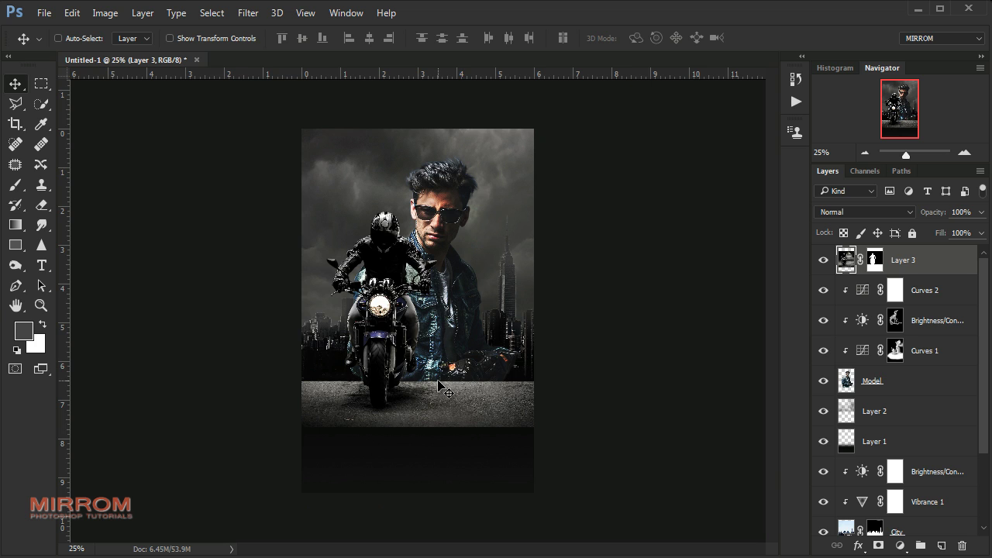
pyautogui.hotkey('ctrl', ';')
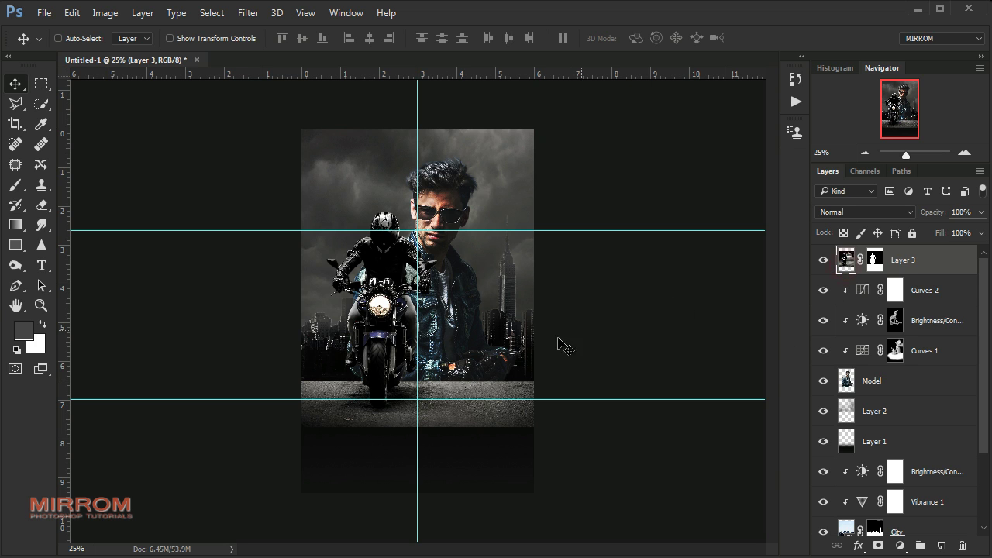
pyautogui.moveTo(475, 365); pyautogui.dragTo(481, 374)
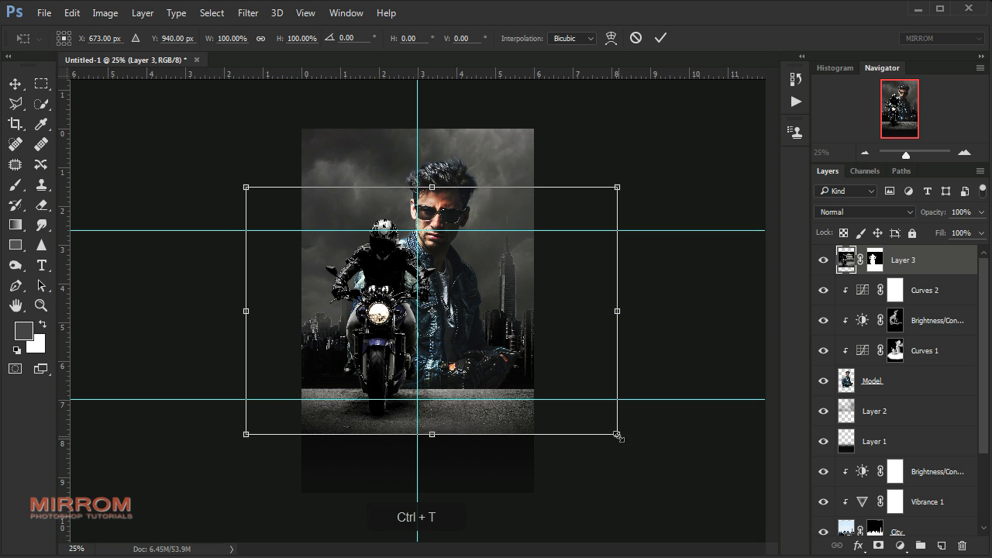
# Enlarge the motorcyclist to about 119%, shift it left and down, and apply the transform
pyautogui.moveTo(618, 435); pyautogui.dragTo(648, 457)
pyautogui.moveTo(556, 358); pyautogui.dragTo(550, 374)
pyautogui.moveTo(653, 196); pyautogui.dragTo(688, 173)
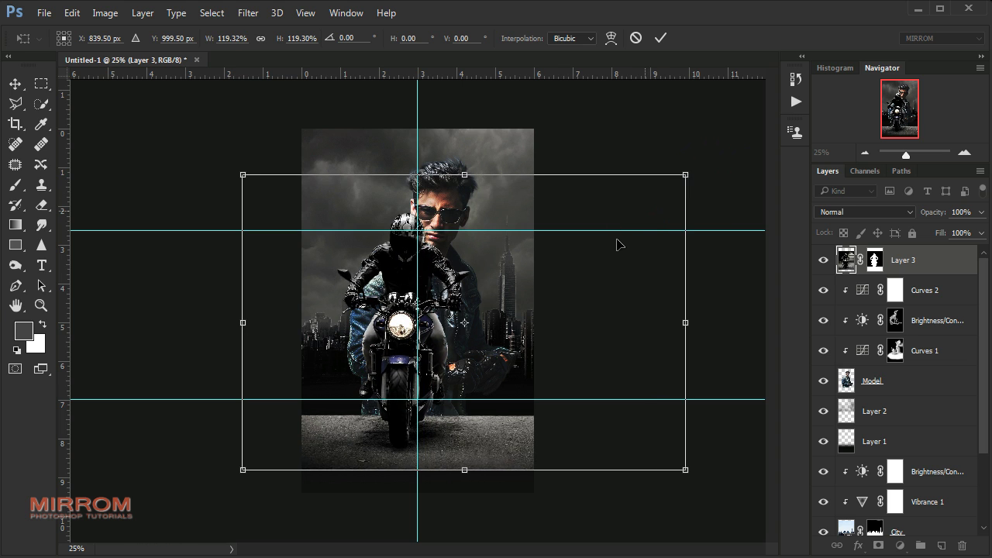
pyautogui.moveTo(615, 246); pyautogui.dragTo(568, 291)
pyautogui.click(660, 38)
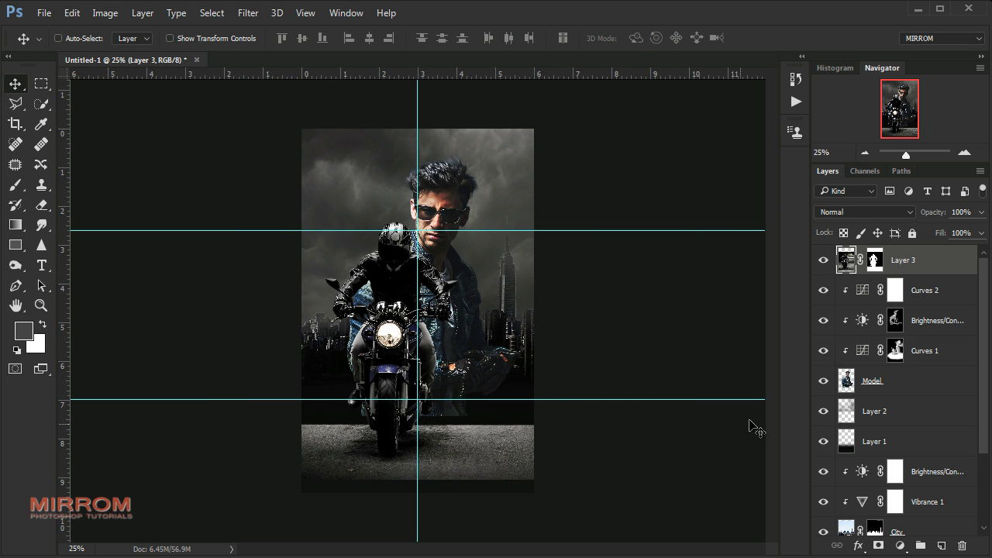
# Reselect only Layer 3 and move the motorcyclist up slightly
pyautogui.click(911, 387)
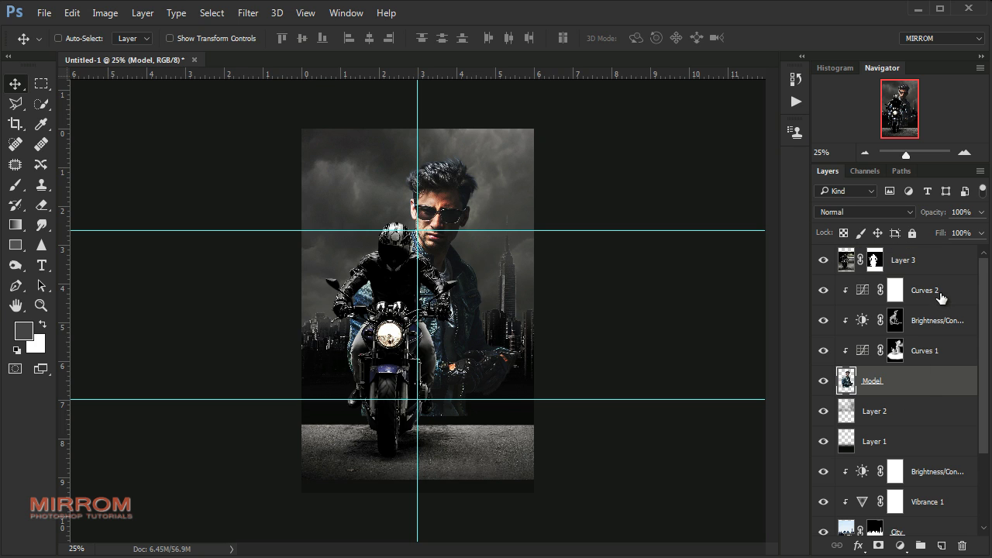
pyautogui.keyDown('shift'); pyautogui.click(937, 293); pyautogui.keyUp('shift')
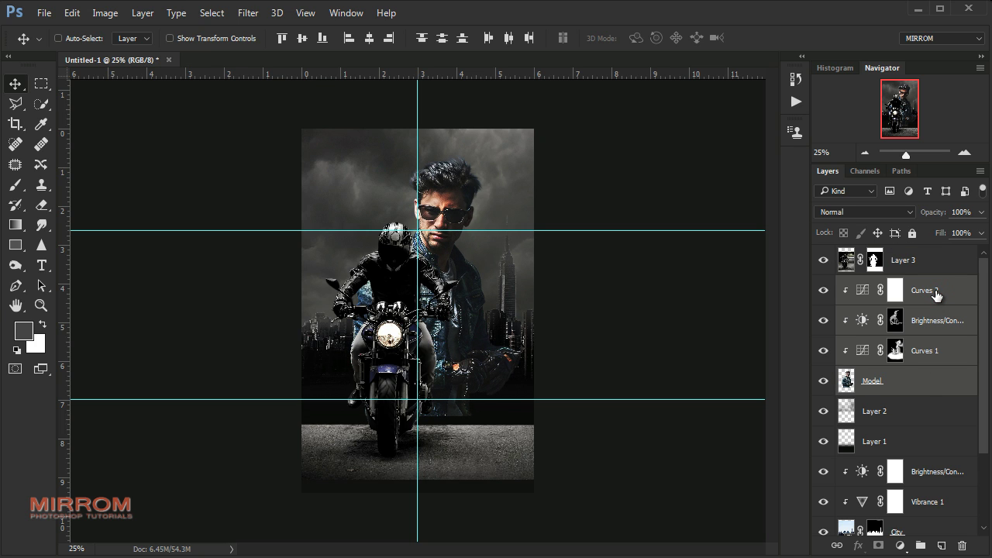
pyautogui.click(852, 264)
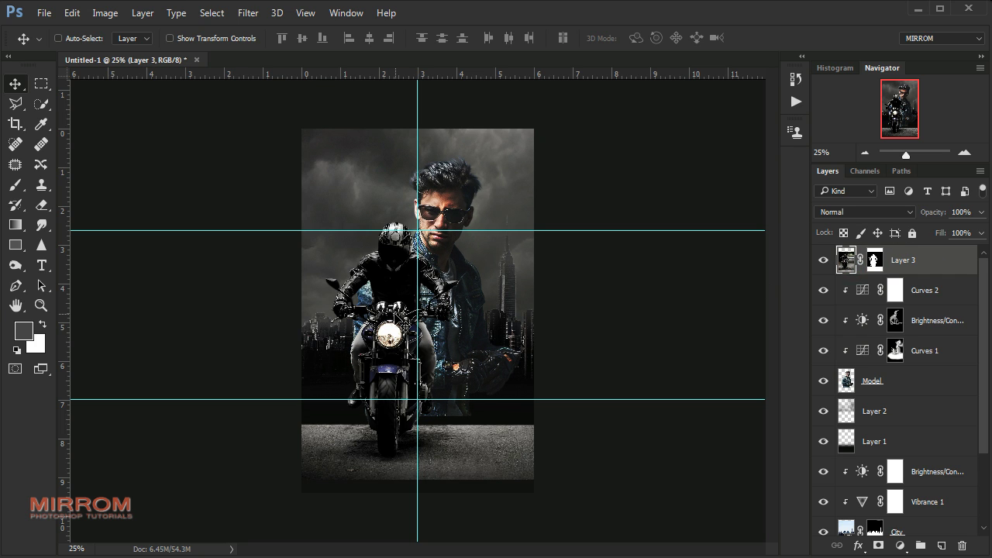
pyautogui.moveTo(395, 310); pyautogui.dragTo(395, 300)
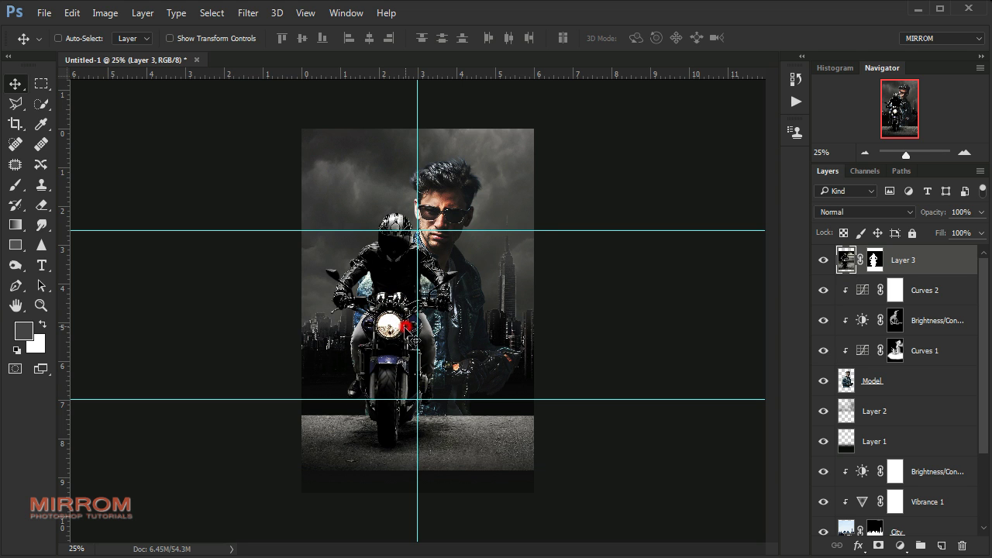
# Shrink the motorcyclist to about 95%, centre it in front of the model, and hide guides
pyautogui.hotkey('ctrl', 't')
pyautogui.moveTo(674, 470); pyautogui.dragTo(656, 457)
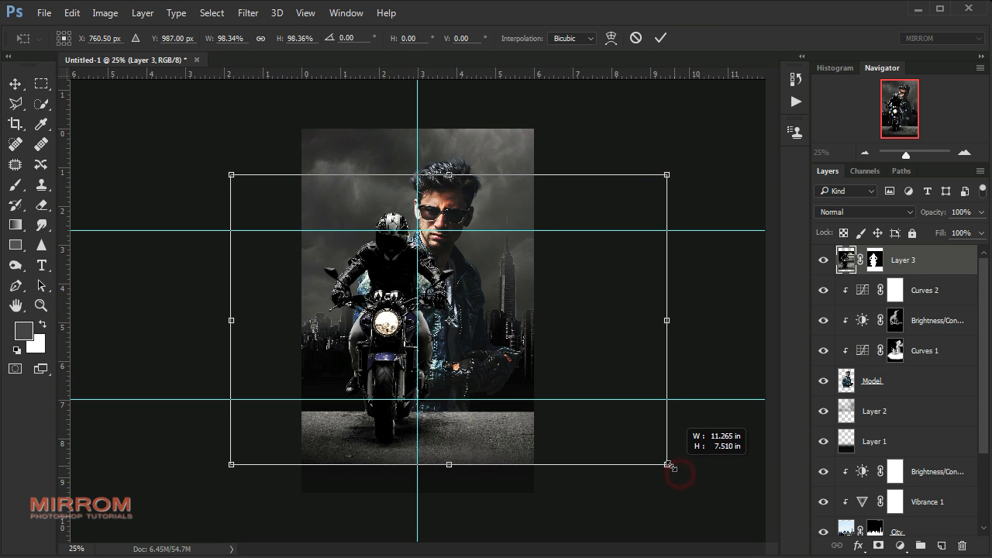
pyautogui.moveTo(525, 341); pyautogui.dragTo(532, 340)
pyautogui.press('Return')
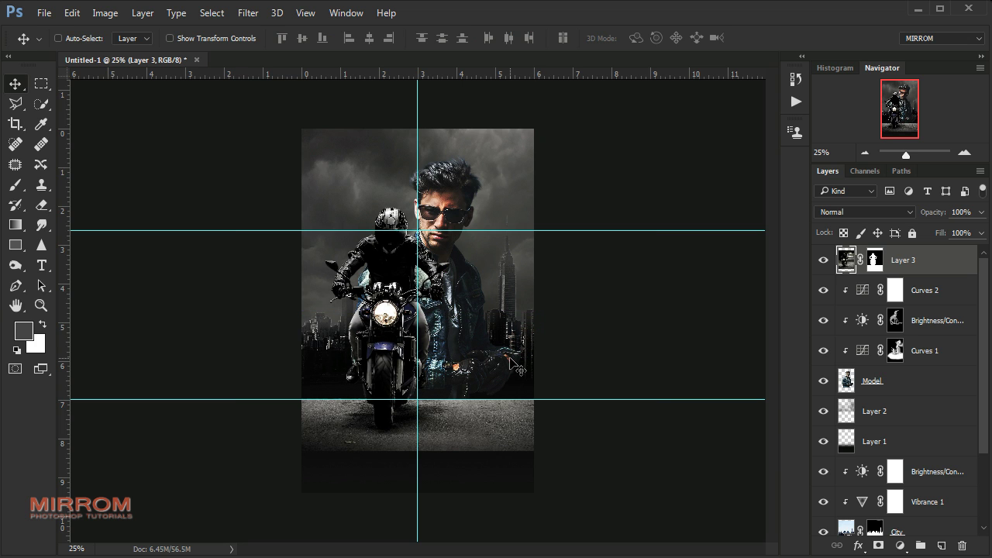
pyautogui.hotkey('ctrl', 'h')
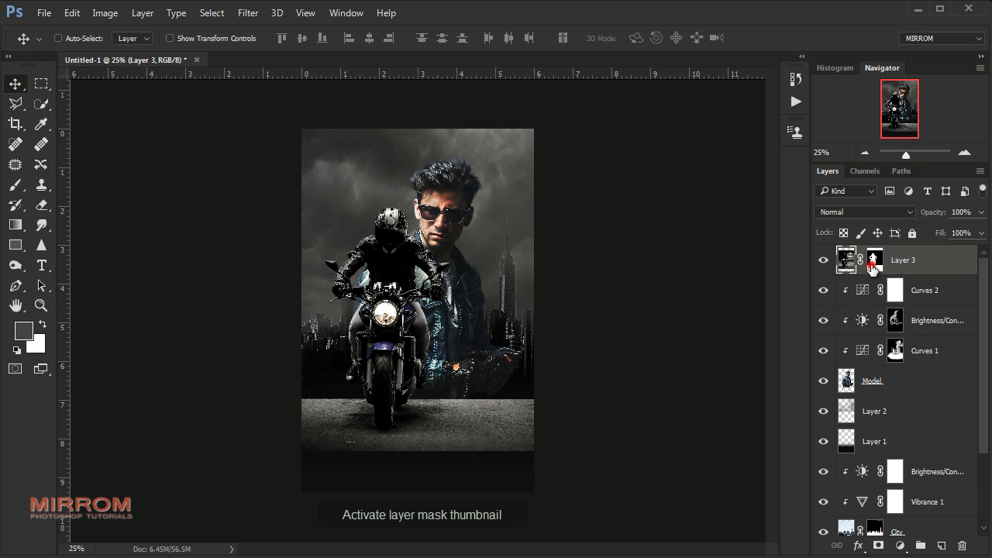
# On Layer 3's mask, use a black gradient to fade the motorcyclist's lower-left area
pyautogui.click(872, 264)
pyautogui.press('d')
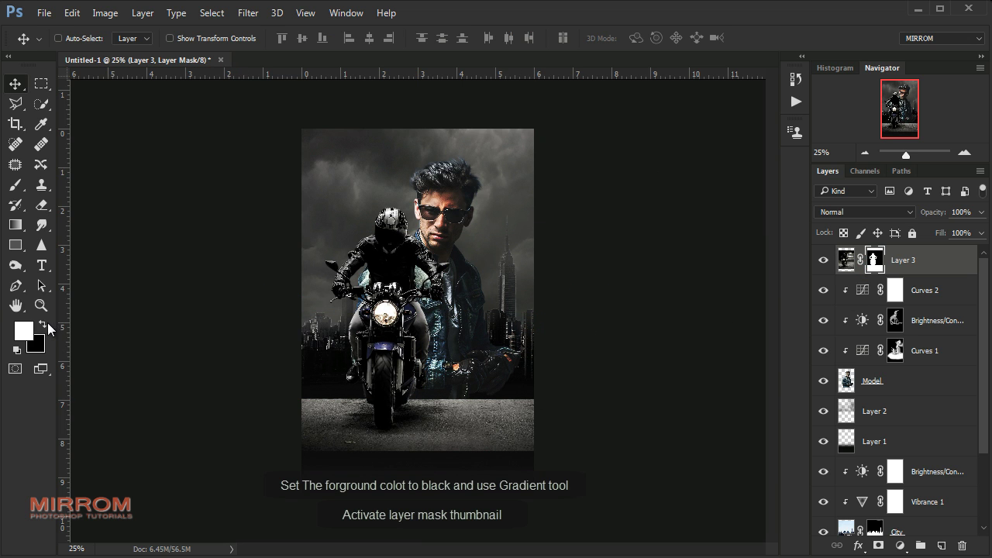
pyautogui.click(43, 324)
pyautogui.click(14, 225)
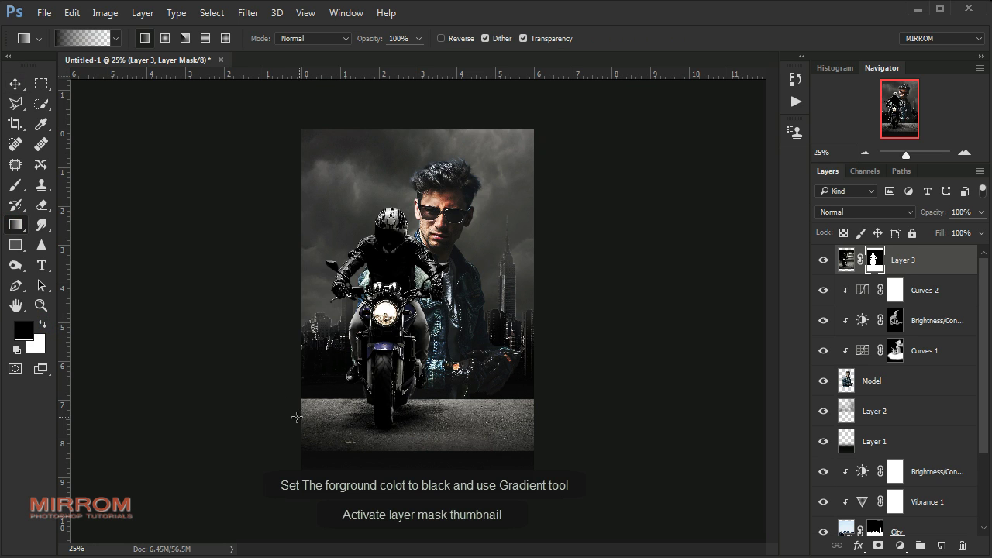
pyautogui.moveTo(247, 421); pyautogui.dragTo(353, 423)
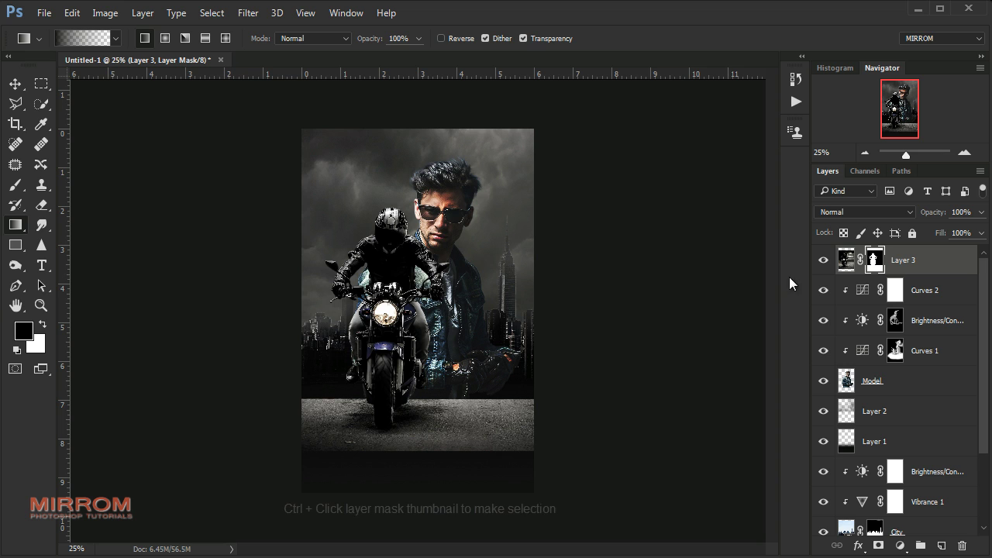
# Load Layer 3's mask selection and darken the road below the motorcycle with further gradients
pyautogui.keyDown('ctrl'); pyautogui.click(873, 261); pyautogui.keyUp('ctrl')
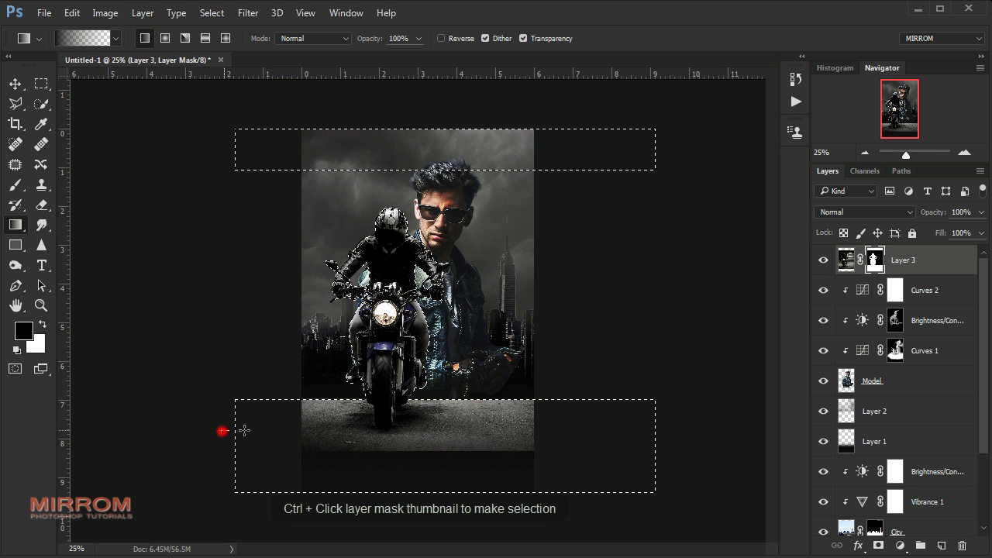
pyautogui.moveTo(244, 430); pyautogui.dragTo(386, 437)
pyautogui.moveTo(271, 421); pyautogui.dragTo(286, 430)
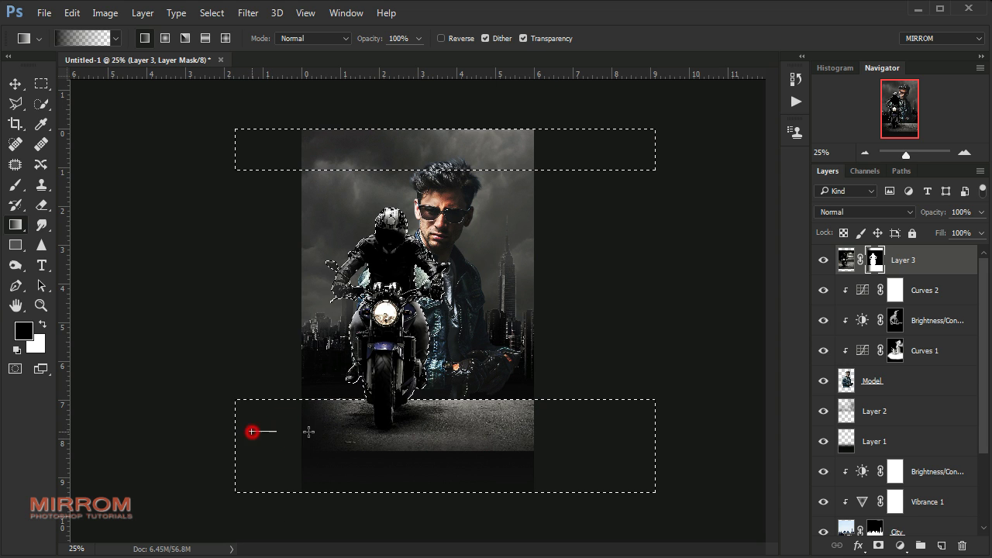
pyautogui.moveTo(585, 435); pyautogui.dragTo(581, 431)
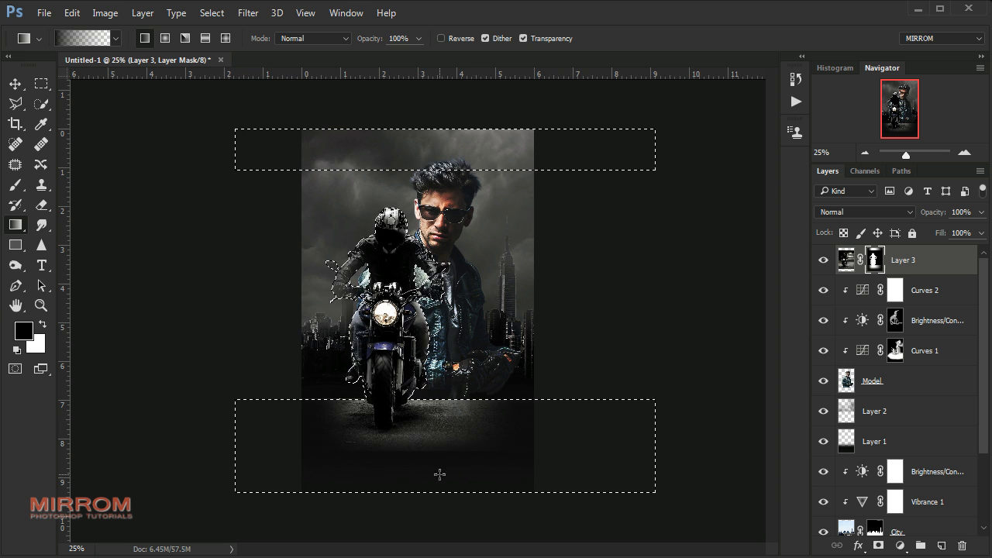
pyautogui.moveTo(442, 473); pyautogui.dragTo(442, 382)
pyautogui.click(456, 457)
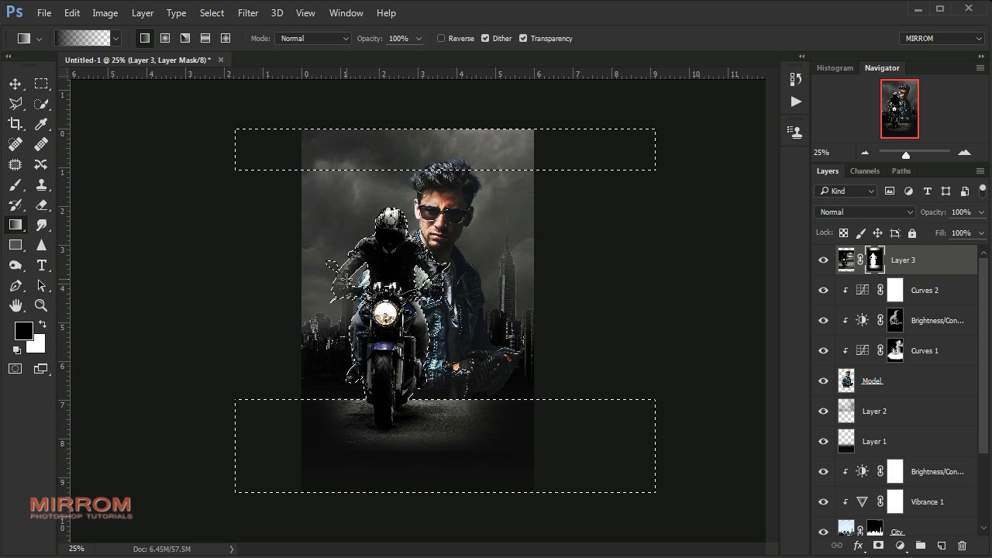
pyautogui.press('b')
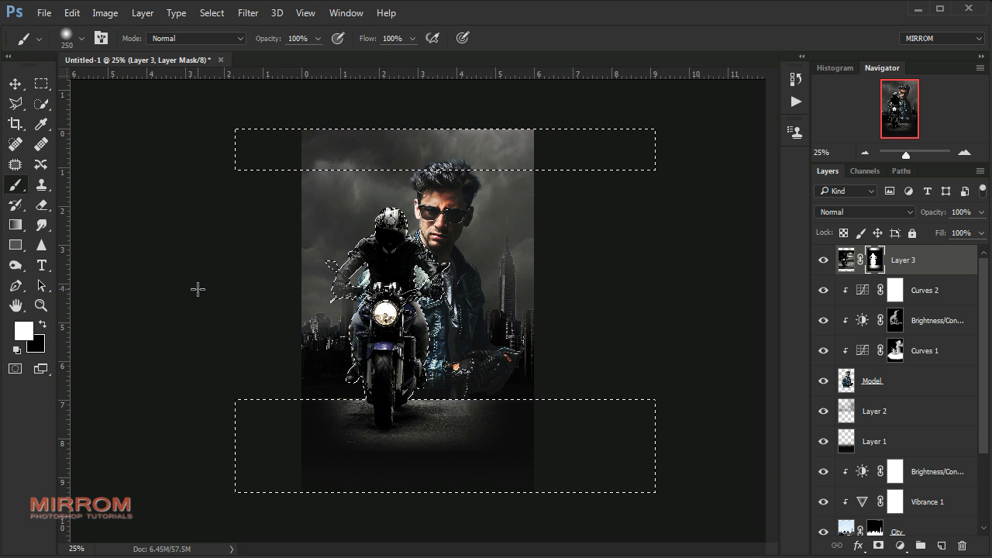
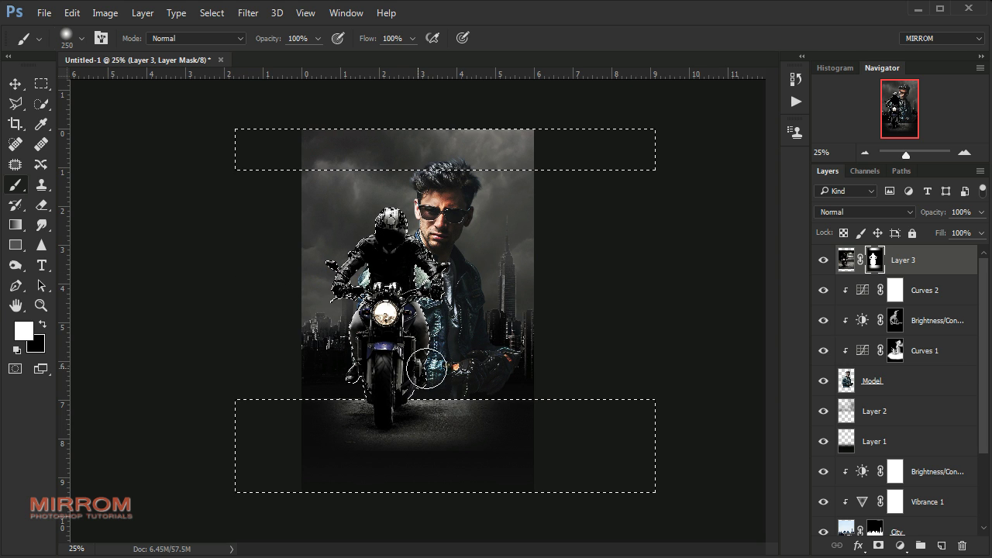
# Deselect, then paint black with a 600 px brush along Layer 3's mask bottom edges
pyautogui.hotkey('ctrl', 'd')
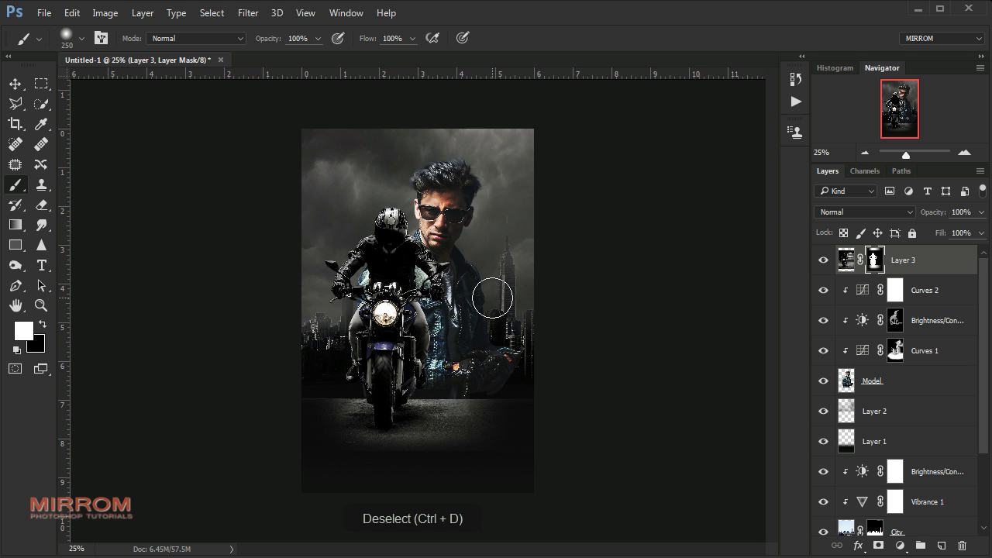
pyautogui.press('x')
pyautogui.press(']')
pyautogui.press(']')
pyautogui.press(']')
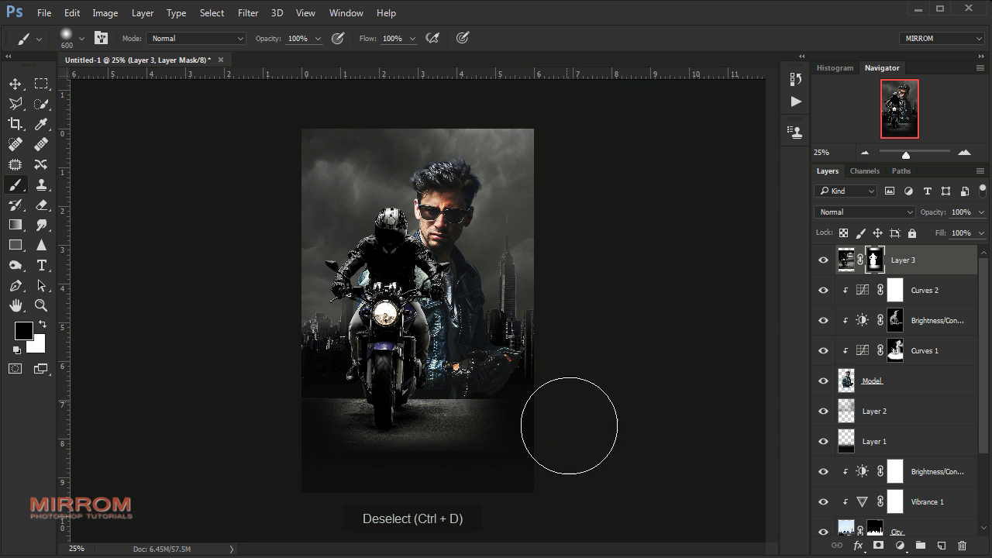
pyautogui.moveTo(268, 445)
pyautogui.mouseDown()
pyautogui.moveTo(336, 508)
pyautogui.moveTo(538, 492)
pyautogui.mouseUp()
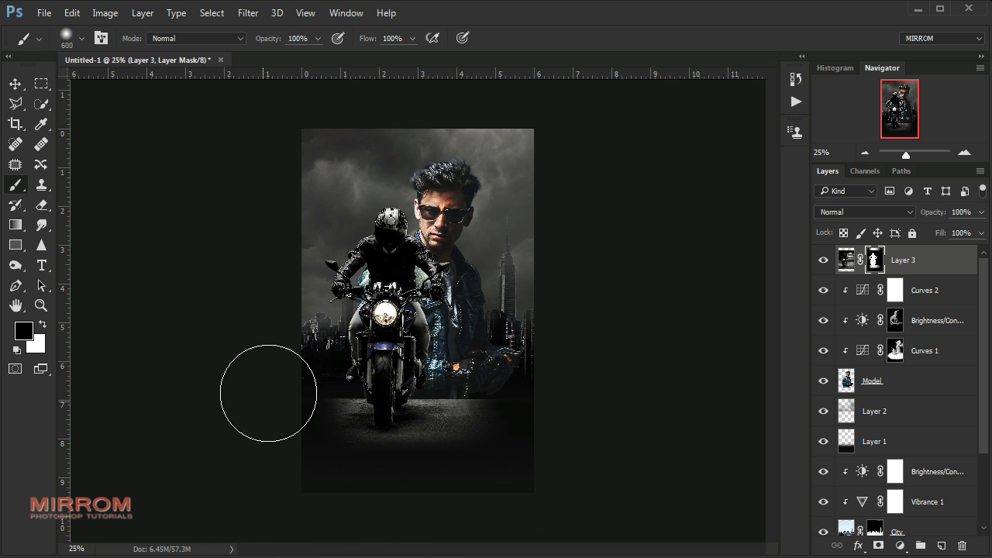
pyautogui.press('v')
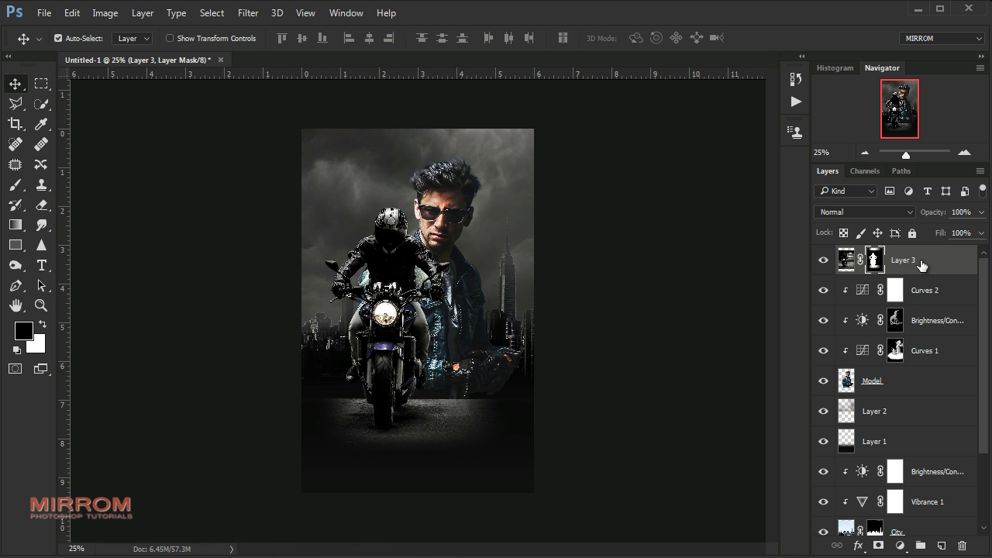
# Duplicate Layer 3 as Layer 3 copy and delete Layer 3's existing mask
pyautogui.hotkey('ctrl', 'j')
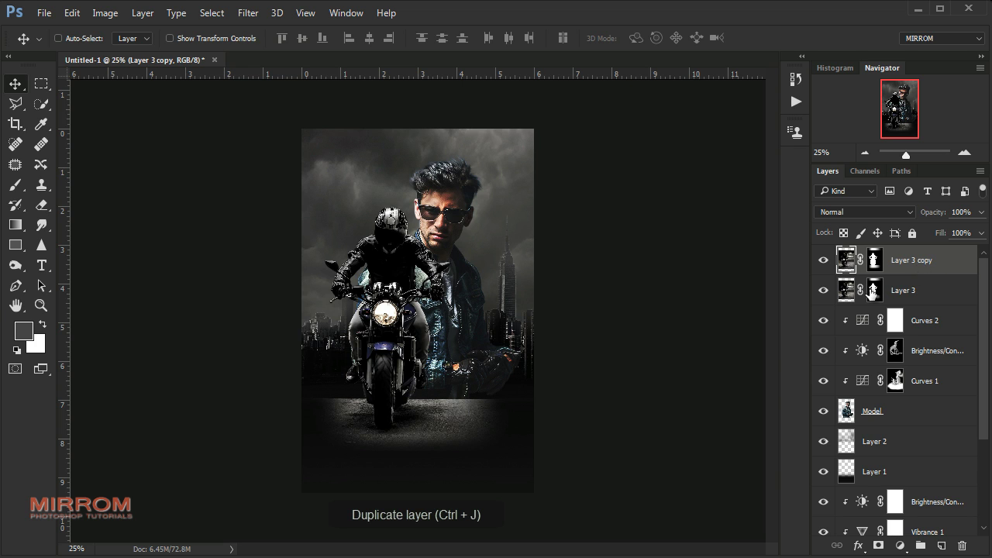
pyautogui.click(871, 291)
pyautogui.rightClick(871, 291)
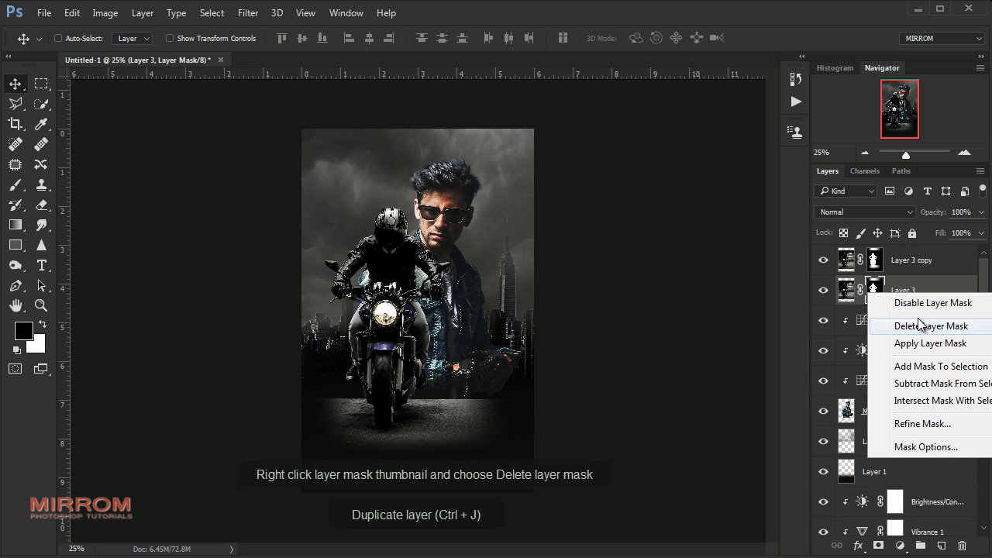
pyautogui.click(899, 327)
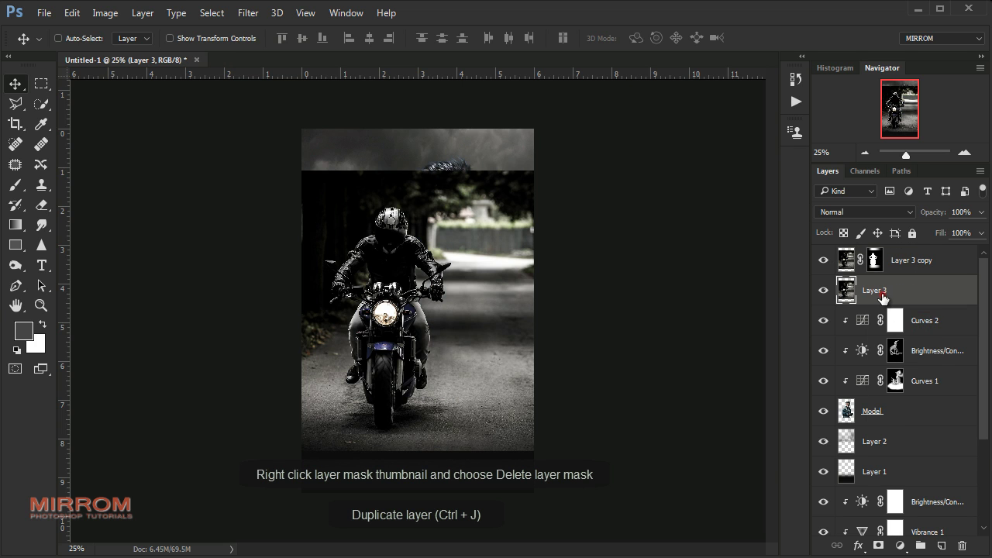
# Add a fresh mask to Layer 3 and paint black to reveal the man's face, jacket and city
pyautogui.click(878, 549)
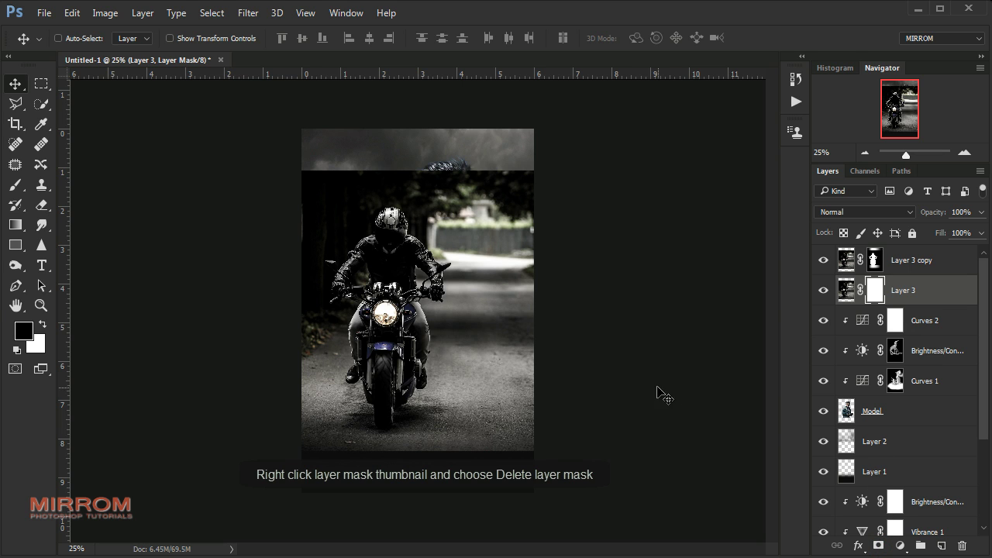
pyautogui.press('b')
pyautogui.moveTo(527, 201)
pyautogui.mouseDown()
pyautogui.moveTo(481, 199)
pyautogui.moveTo(563, 185)
pyautogui.moveTo(487, 233)
pyautogui.moveTo(282, 295)
pyautogui.mouseUp()
pyautogui.moveTo(392, 293)
pyautogui.mouseDown()
pyautogui.moveTo(523, 294)
pyautogui.moveTo(454, 299)
pyautogui.mouseUp()
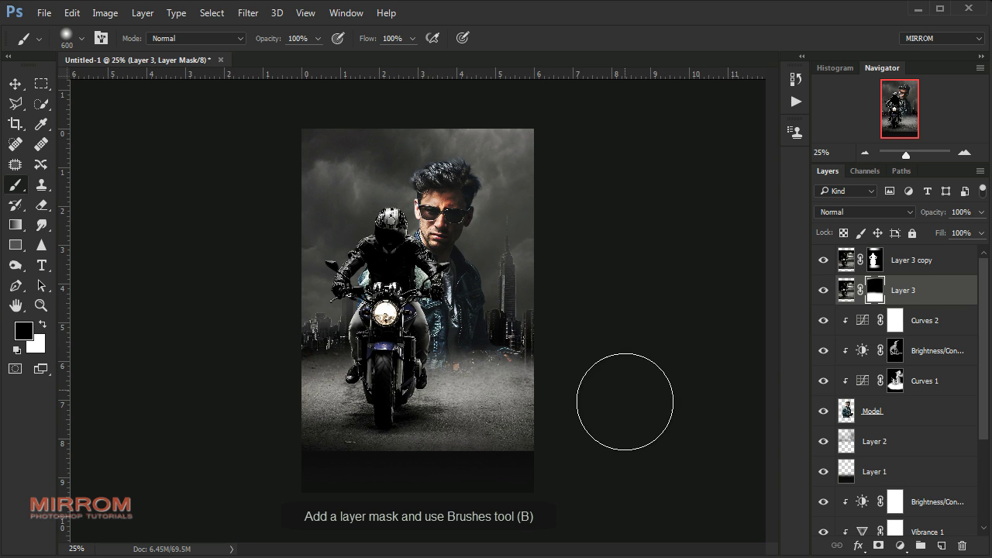
# Brush the mask to uncover the city buildings at the right and near the hand
pyautogui.moveTo(569, 450)
pyautogui.mouseDown()
pyautogui.moveTo(560, 352)
pyautogui.moveTo(571, 414)
pyautogui.moveTo(483, 498)
pyautogui.moveTo(288, 471)
pyautogui.moveTo(471, 489)
pyautogui.mouseUp()
pyautogui.press('[')
pyautogui.press('[')
pyautogui.press('[')
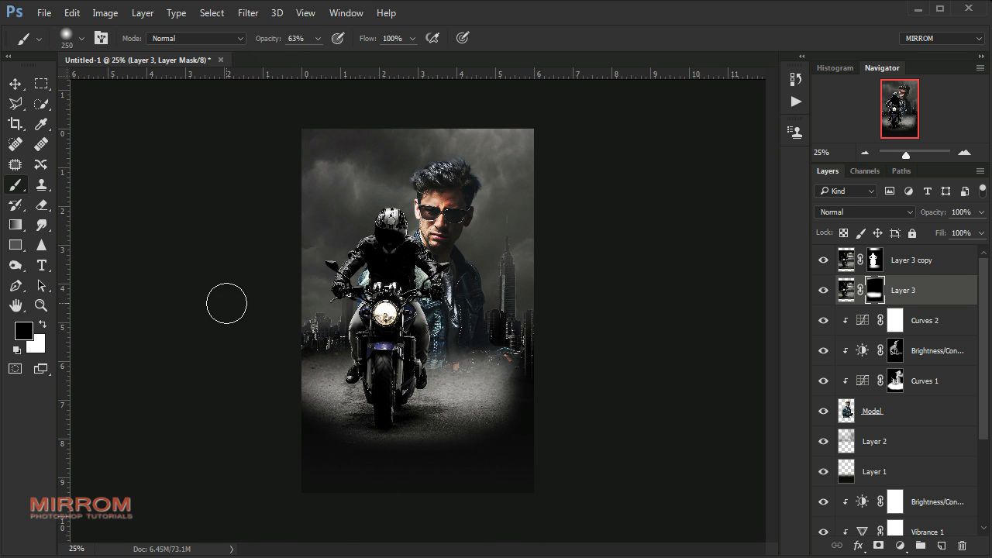
pyautogui.press(']')
pyautogui.press(']')
pyautogui.press(']')
pyautogui.moveTo(449, 365); pyautogui.dragTo(535, 364)
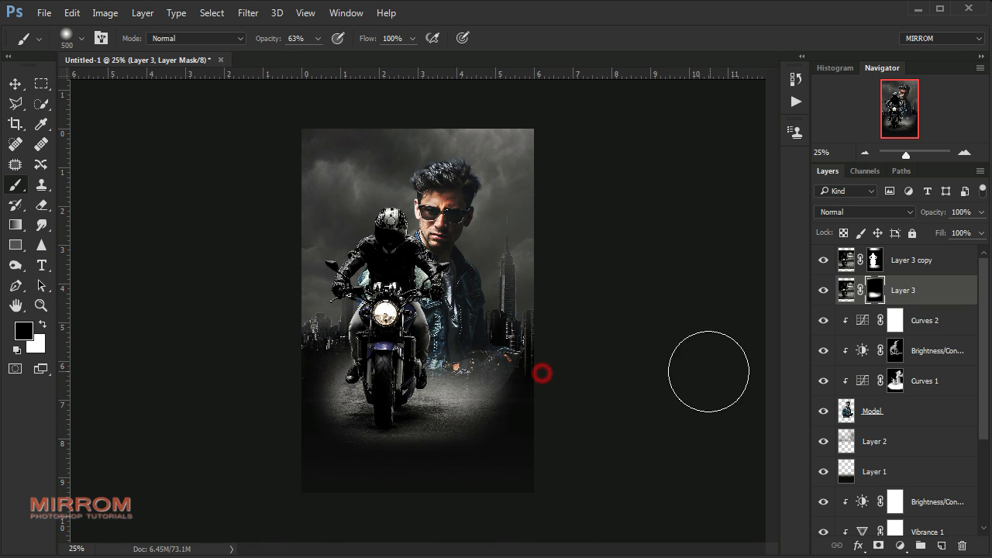
# Drag gradients on Layer 3's mask to blend the jacket and ground, then compare the blend
pyautogui.click(15, 225)
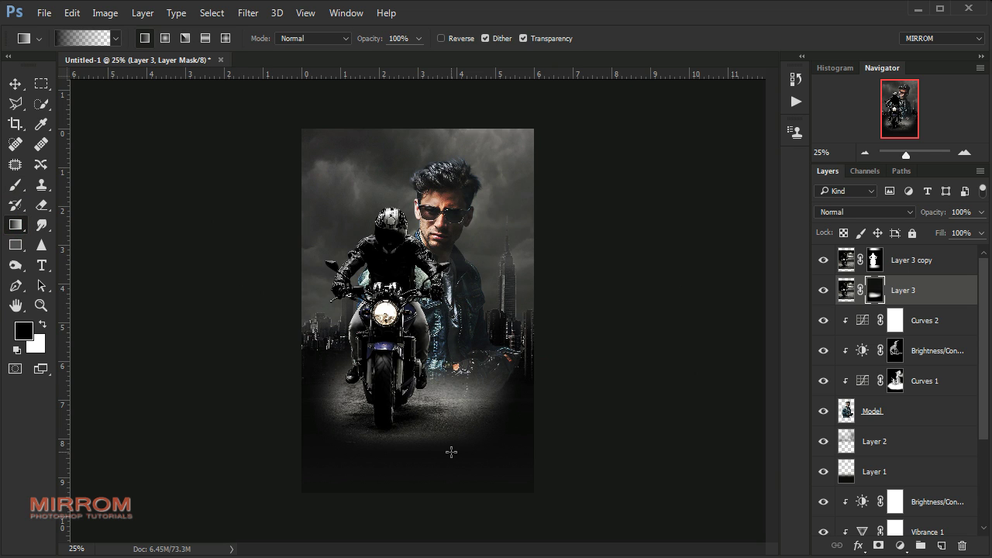
pyautogui.moveTo(462, 310); pyautogui.dragTo(468, 403)
pyautogui.moveTo(448, 353); pyautogui.dragTo(436, 432)
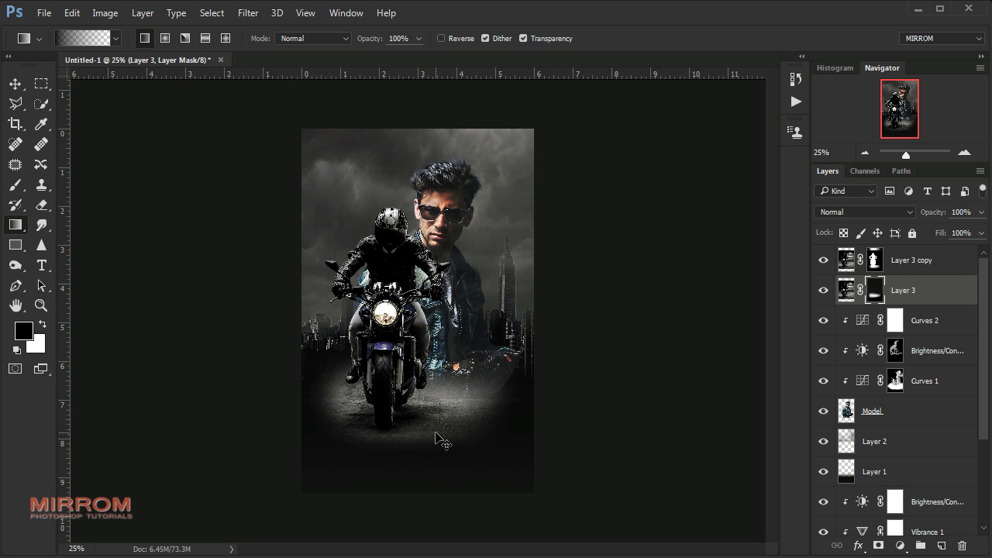
pyautogui.moveTo(447, 289); pyautogui.dragTo(436, 428)
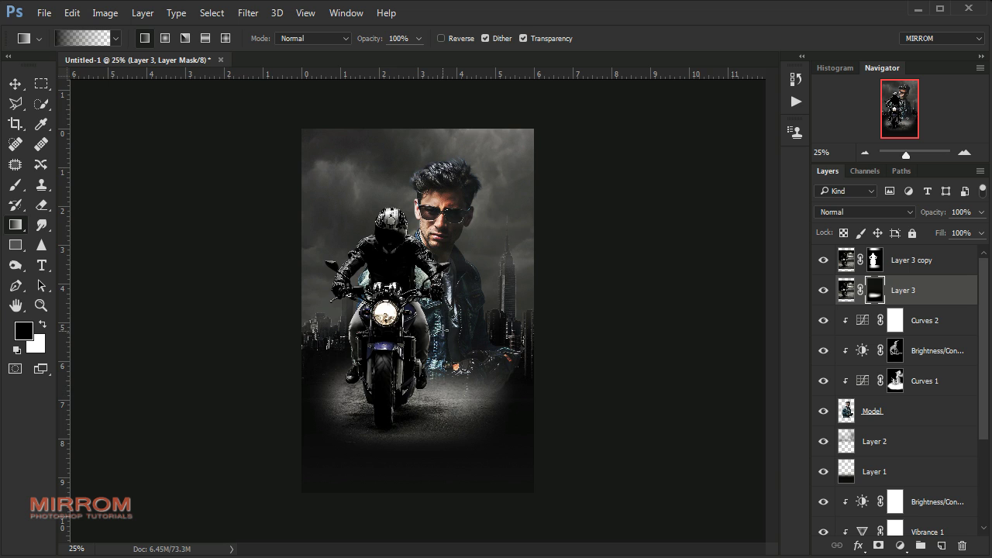
pyautogui.moveTo(361, 332); pyautogui.dragTo(358, 417)
pyautogui.doubleClick(829, 290)
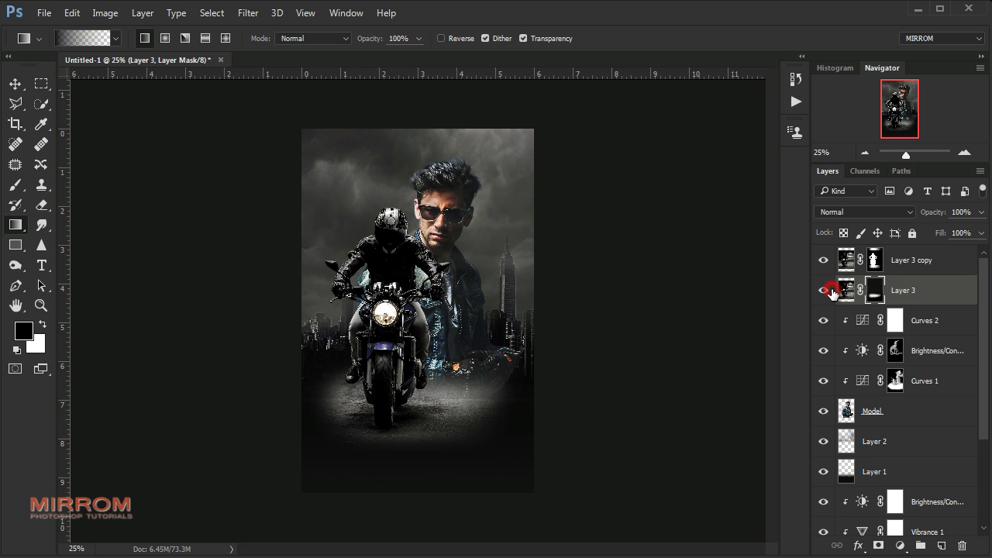
# Brush at 100% opacity to hide the photo over the jacket edge and leftover skyline spots
pyautogui.press('b')
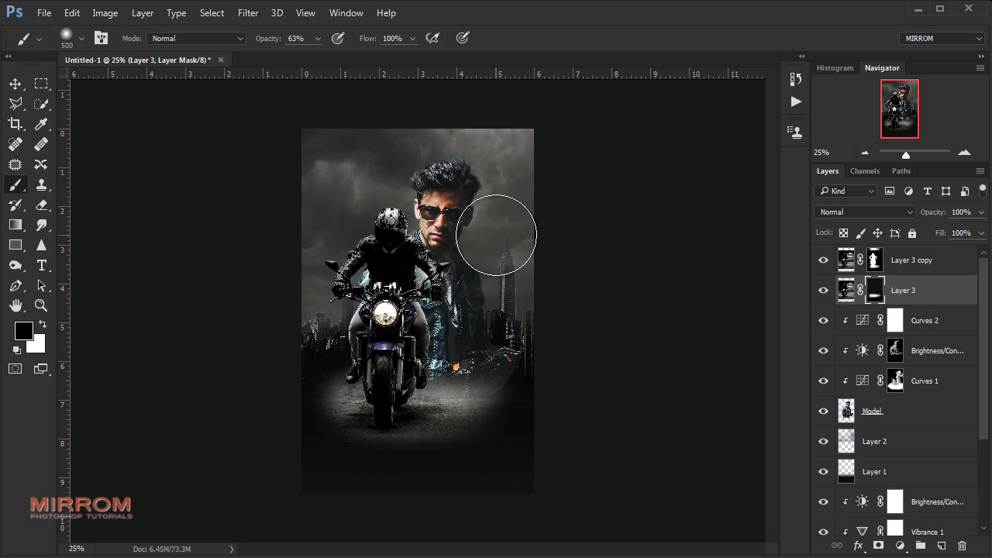
pyautogui.moveTo(271, 39); pyautogui.dragTo(306, 39)
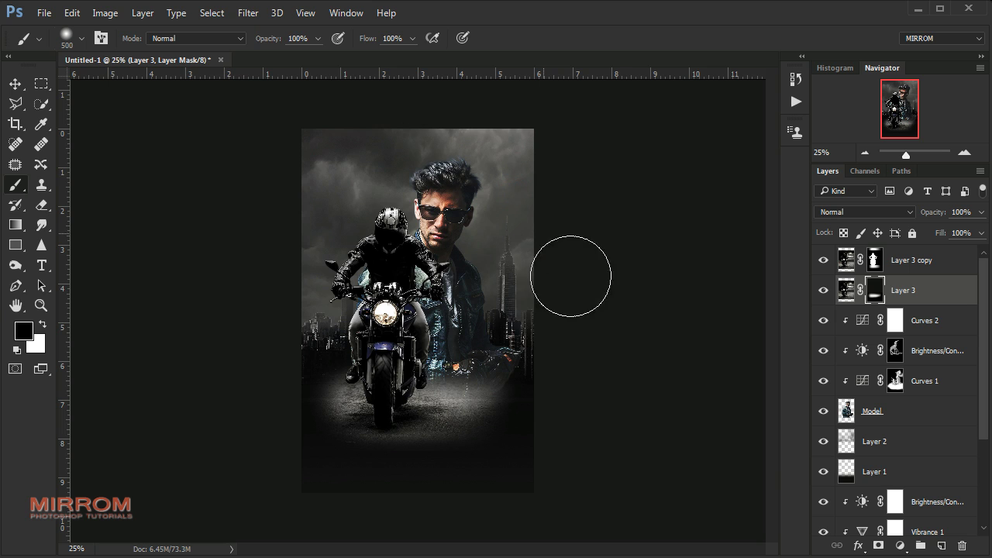
pyautogui.moveTo(490, 292)
pyautogui.mouseDown()
pyautogui.moveTo(343, 287)
pyautogui.moveTo(465, 288)
pyautogui.mouseUp()
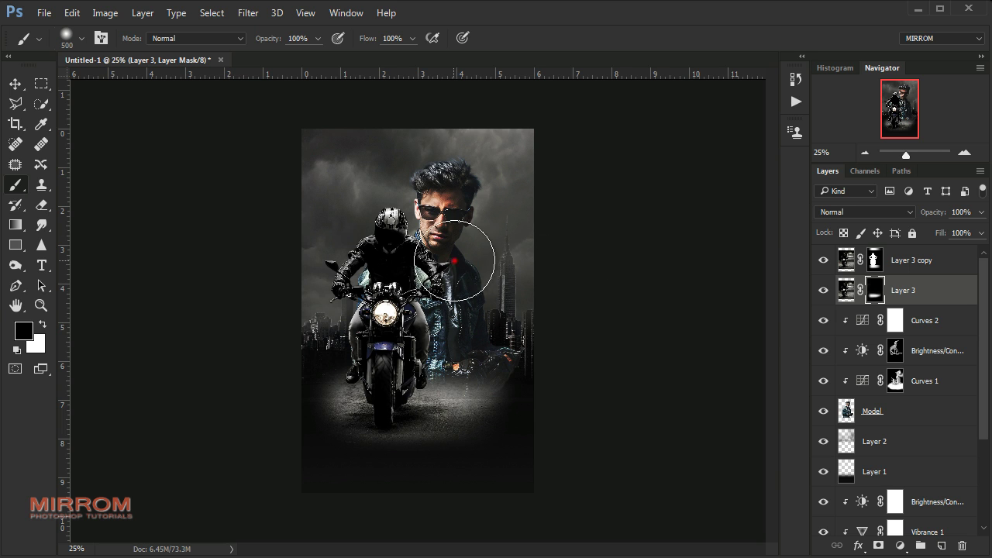
pyautogui.click(571, 241)
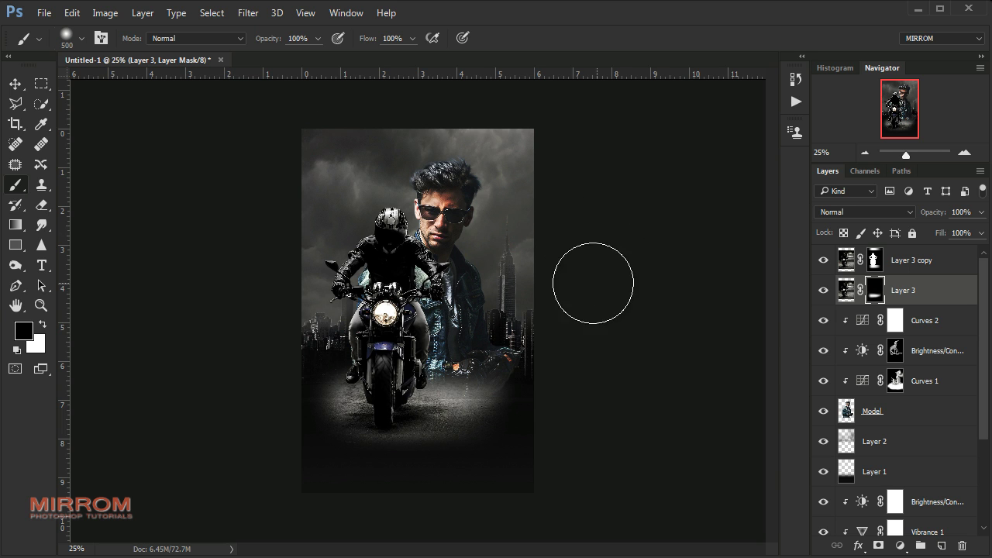
pyautogui.click(496, 307)
pyautogui.press('v')
# Paint white at 56% opacity to bring back road texture beside the front wheel
pyautogui.keyDown('ctrl'); pyautogui.click(468, 419); pyautogui.keyUp('ctrl')
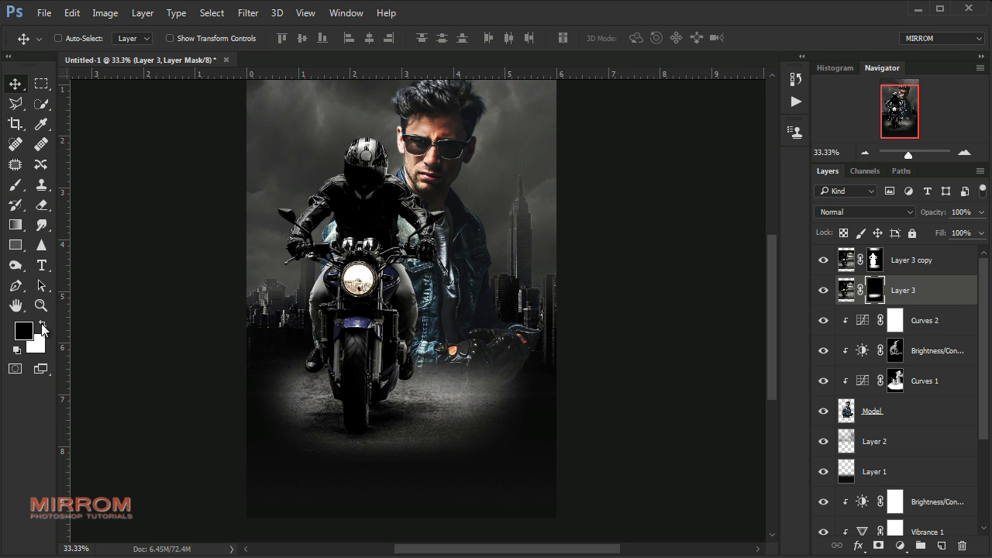
pyautogui.click(43, 326)
pyautogui.press('b')
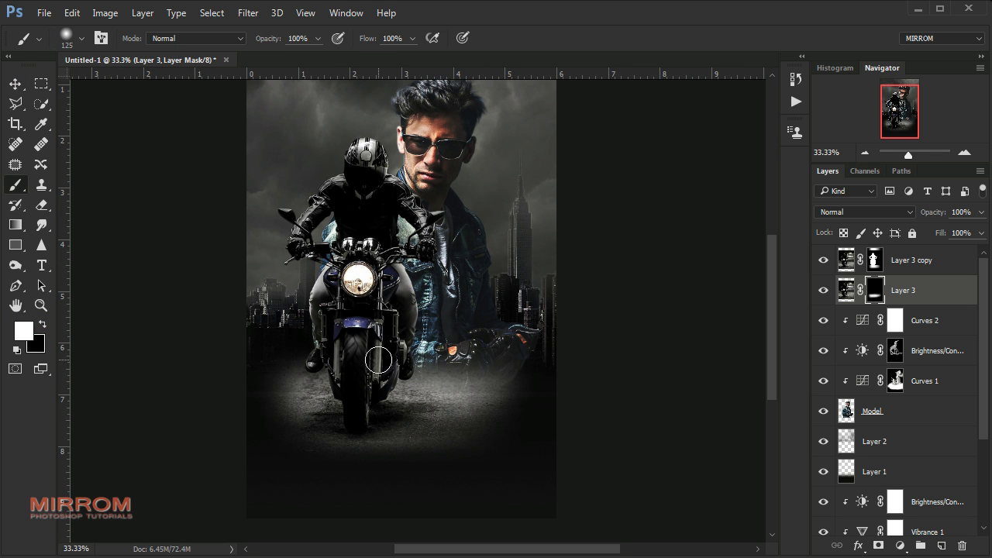
pyautogui.moveTo(317, 39); pyautogui.dragTo(288, 59)
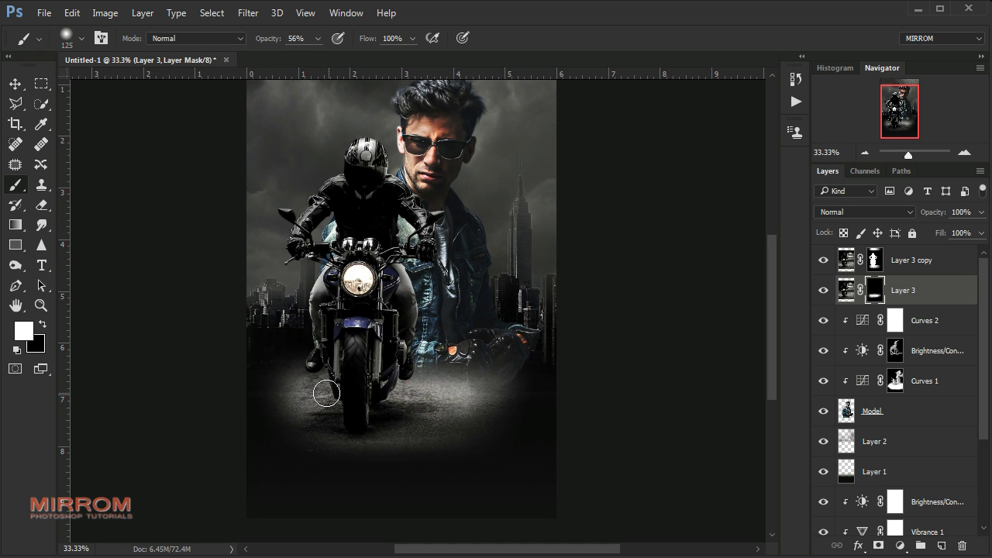
pyautogui.moveTo(318, 400); pyautogui.dragTo(399, 394)
pyautogui.press('v')
pyautogui.hotkey('ctrl', '-')
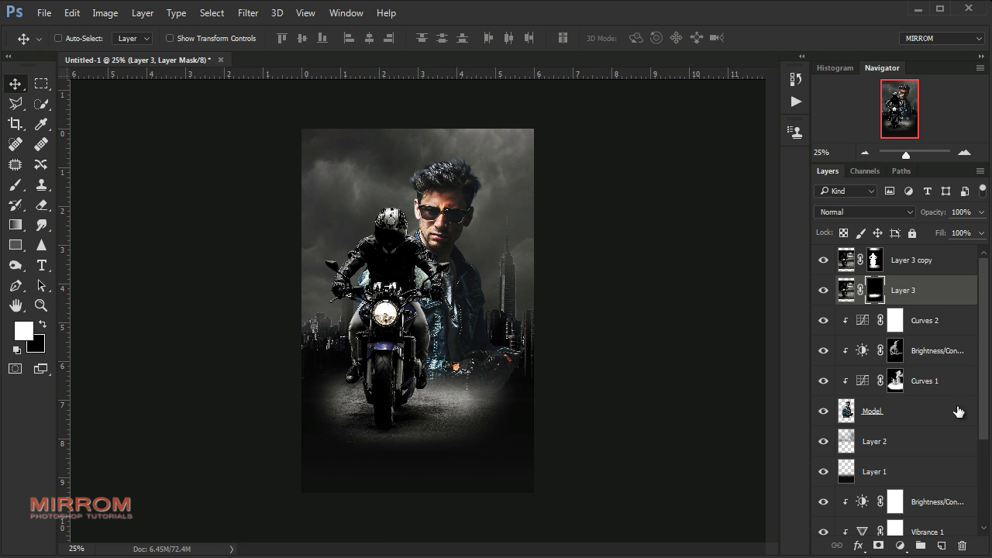
# Group Curves 2 through Layer 0 into Group 1 and hide it
pyautogui.scroll(-2, 981, 414)
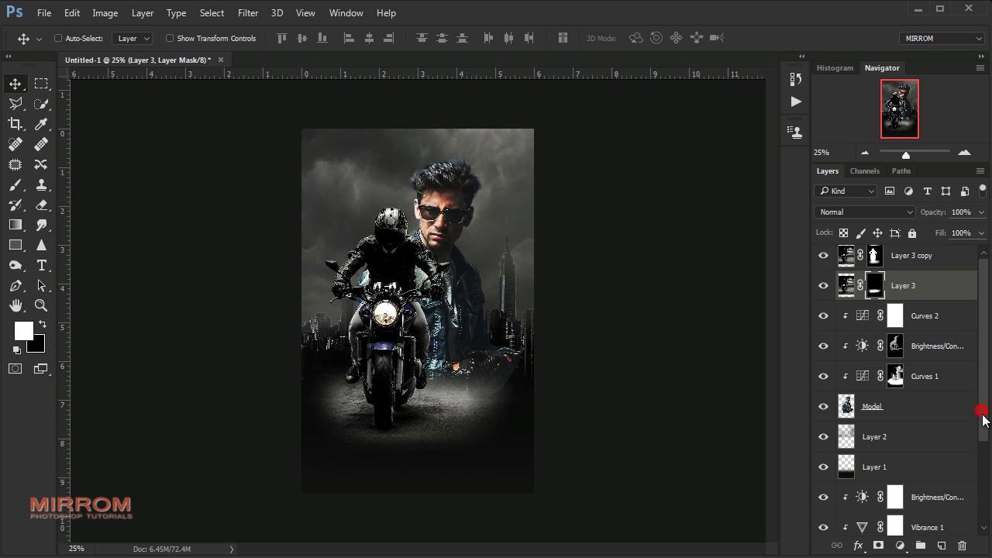
pyautogui.click(940, 311)
pyautogui.scroll(-3, 944, 465)
pyautogui.click(961, 524)
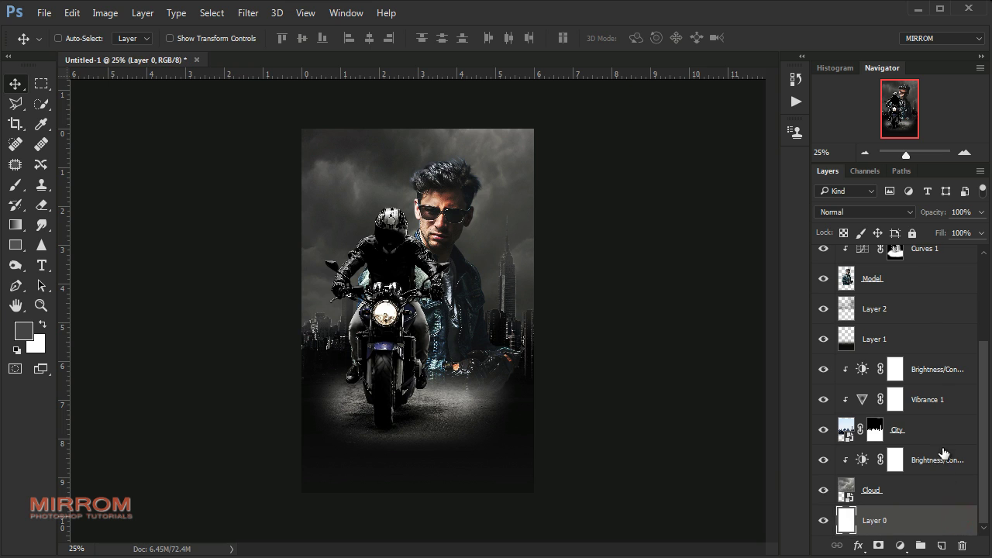
pyautogui.scroll(3, 941, 442)
pyautogui.keyDown('shift'); pyautogui.click(947, 323); pyautogui.keyUp('shift')
pyautogui.hotkey('ctrl', 'g')
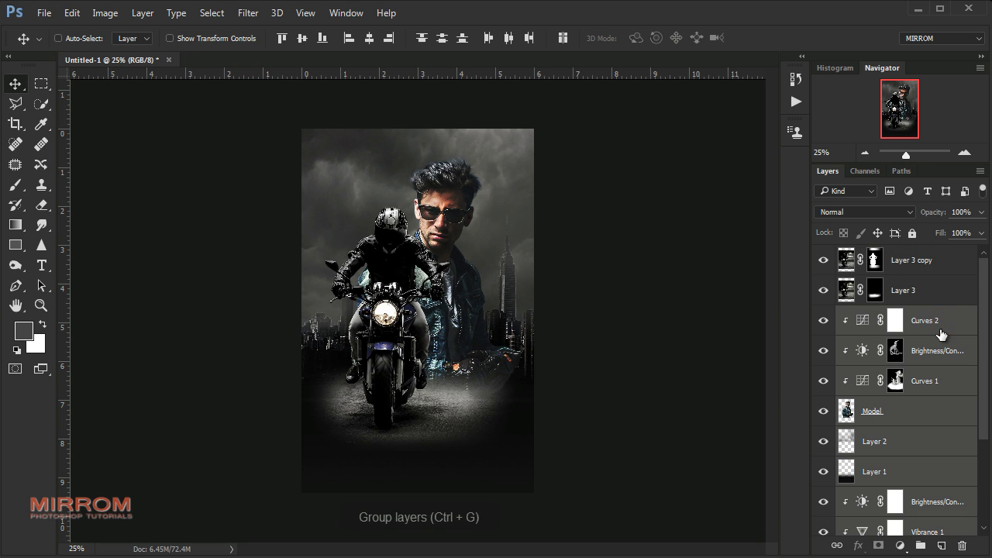
pyautogui.click(824, 315)
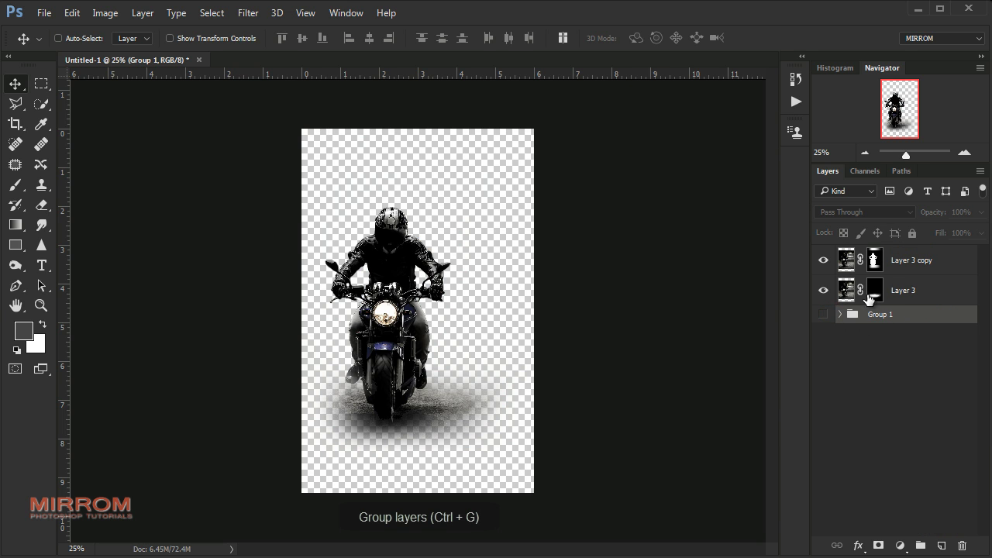
# Stamp the visible biker into Layer 4, group Layer 3 and its copy as hidden Group 2, show Group 1
pyautogui.click(923, 268)
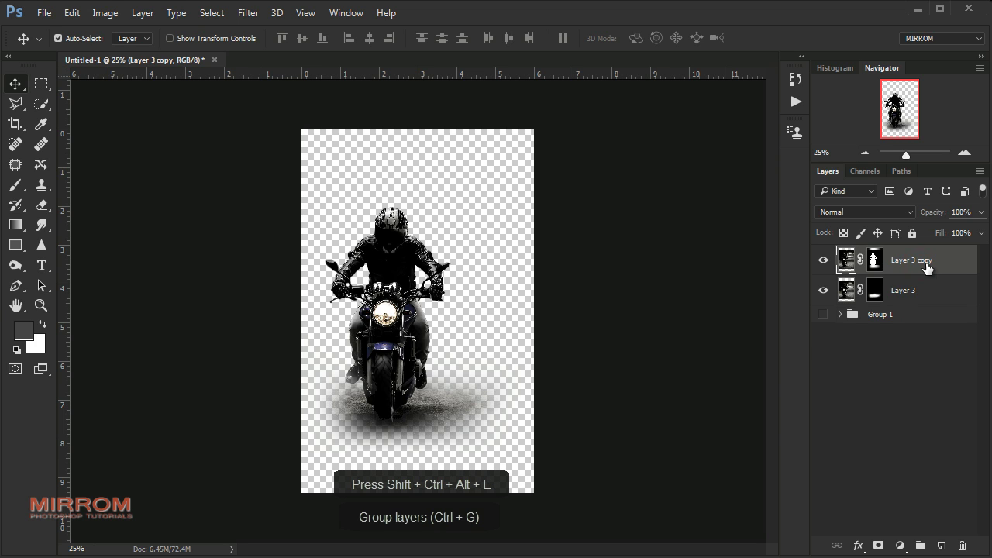
pyautogui.hotkey('ctrl', 'shift', 'alt', 'e')
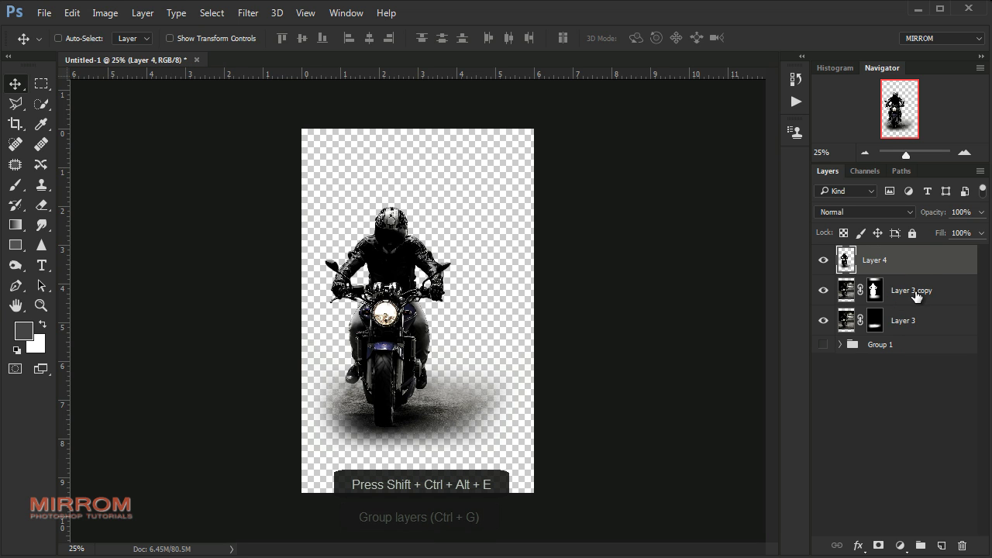
pyautogui.click(918, 297)
pyautogui.keyDown('shift'); pyautogui.click(912, 319); pyautogui.keyUp('shift')
pyautogui.hotkey('ctrl', 'g')
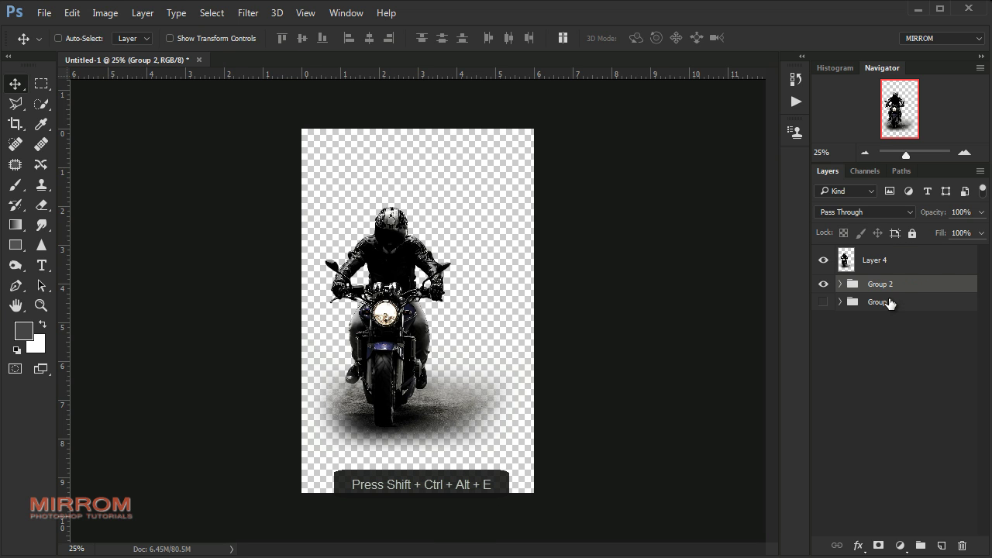
pyautogui.click(823, 285)
pyautogui.click(824, 301)
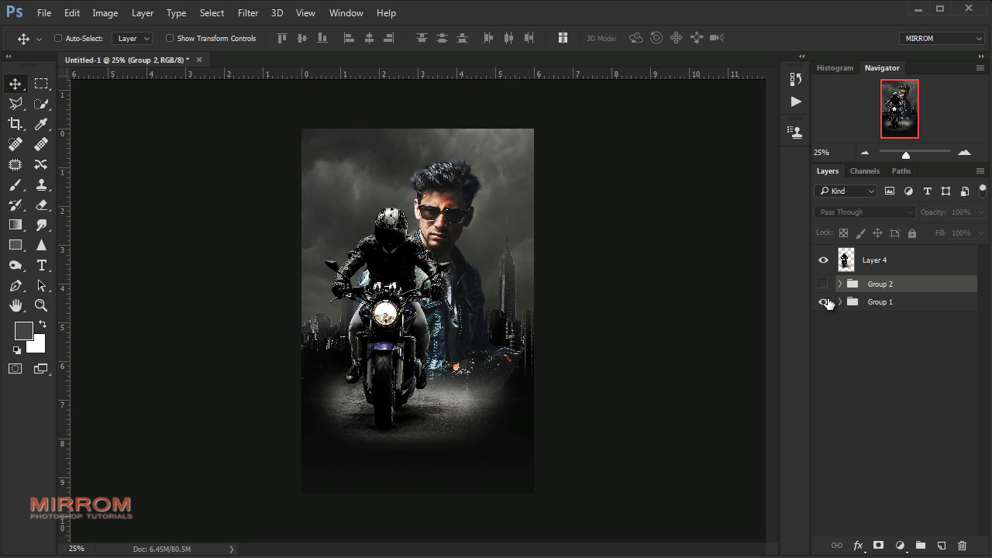
pyautogui.click(856, 266)
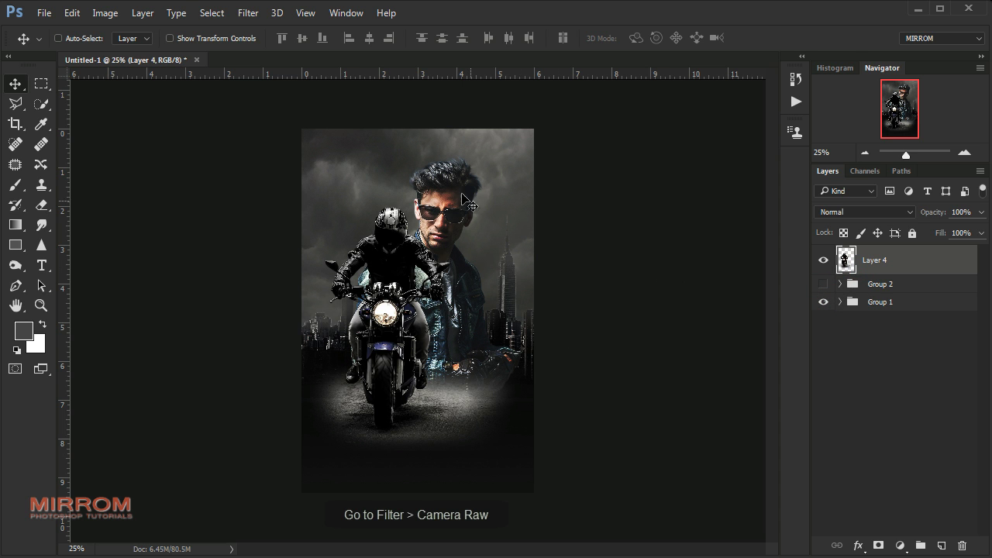
# Apply a Camera Raw Filter to Layer 4: Highlights −100, Shadows +100, Whites +68, Clarity +6
pyautogui.click(248, 13)
pyautogui.click(292, 105)
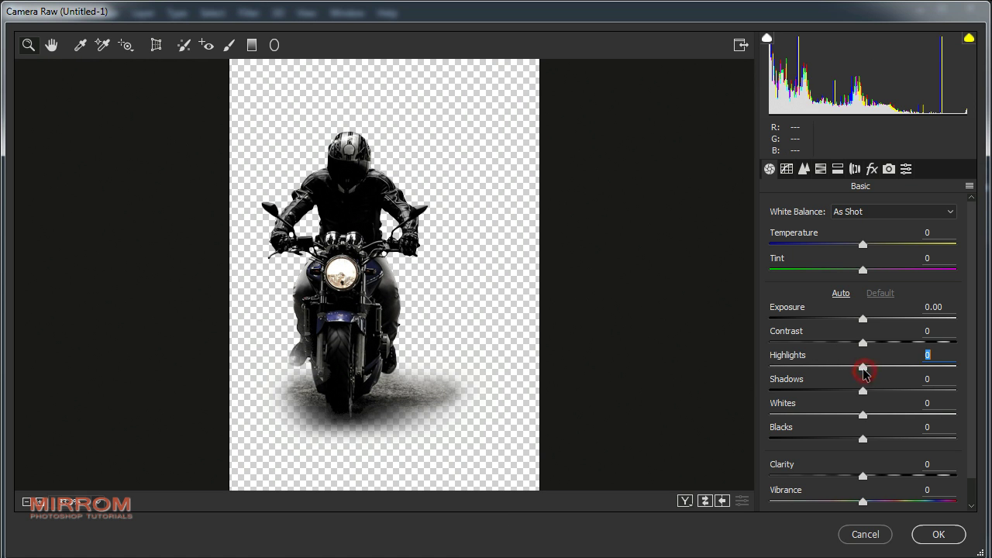
pyautogui.moveTo(865, 373); pyautogui.dragTo(744, 375)
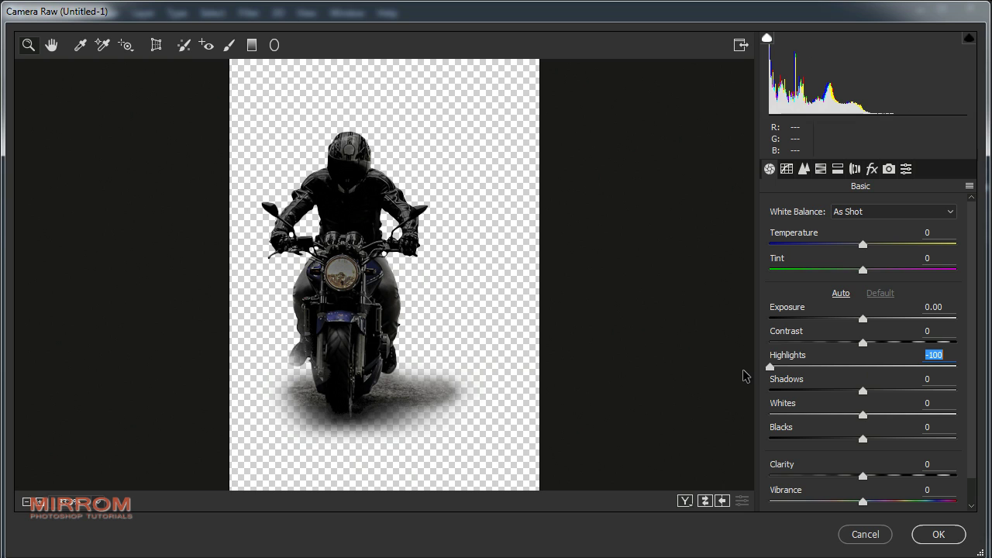
pyautogui.click(865, 411)
pyautogui.moveTo(868, 394); pyautogui.dragTo(981, 411)
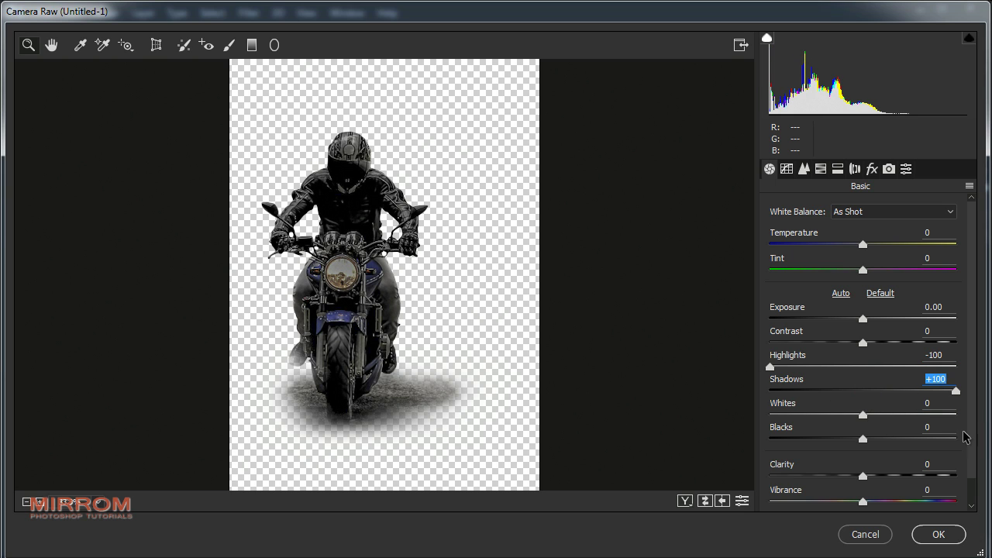
pyautogui.moveTo(862, 415); pyautogui.dragTo(932, 423)
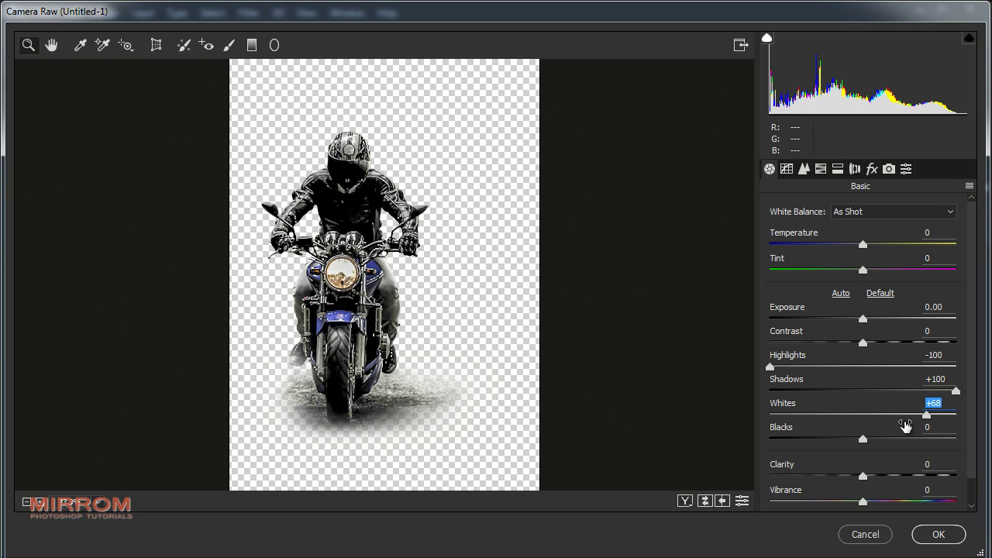
pyautogui.moveTo(863, 475); pyautogui.dragTo(871, 479)
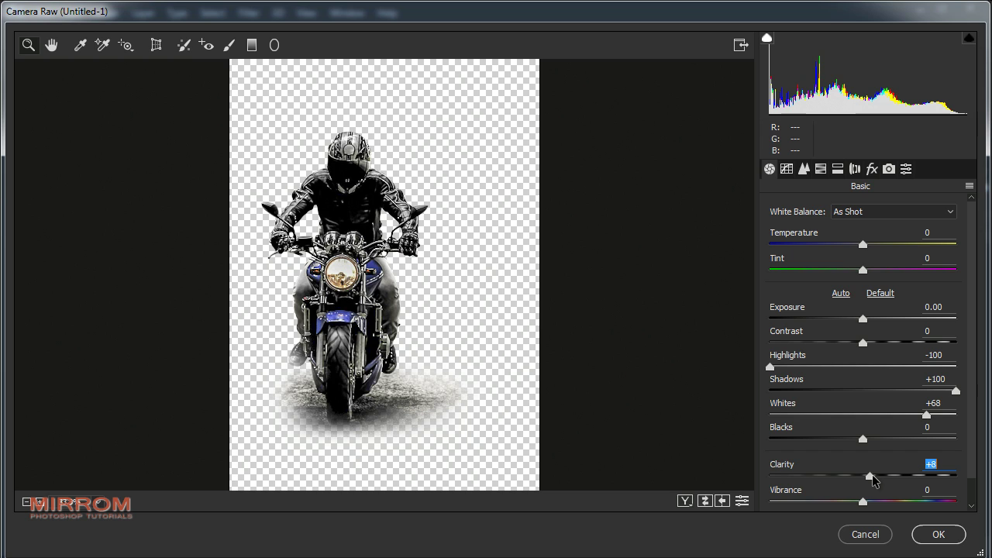
pyautogui.moveTo(872, 481); pyautogui.dragTo(871, 480)
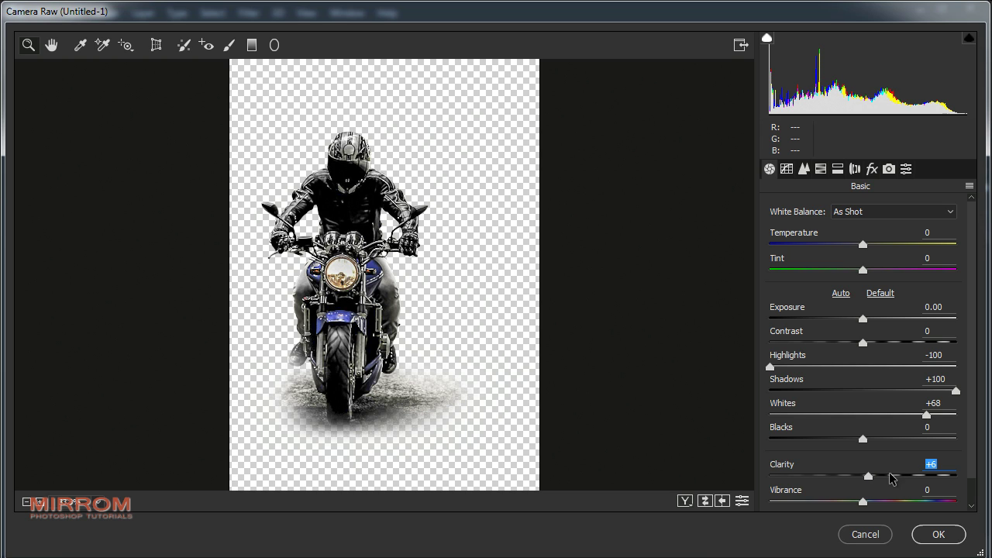
pyautogui.click(937, 535)
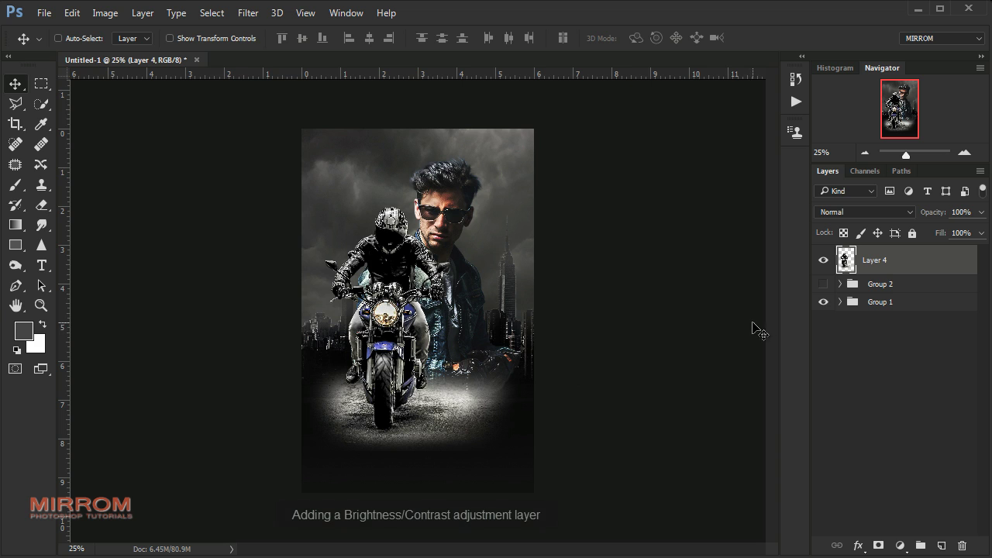
# Add a Brightness/Contrast layer clipped to Layer 4 with brightness −150 and raised contrast
pyautogui.click(900, 545)
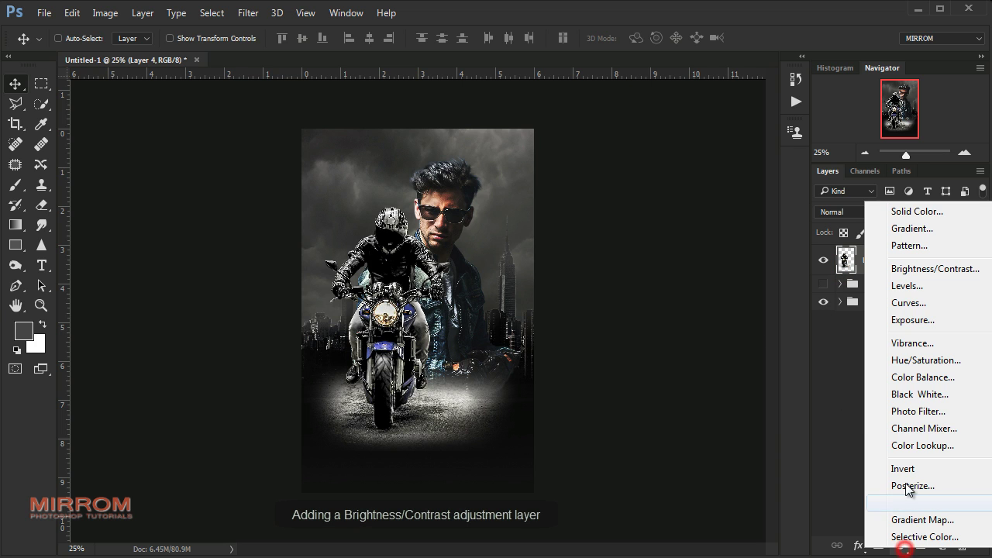
pyautogui.click(910, 271)
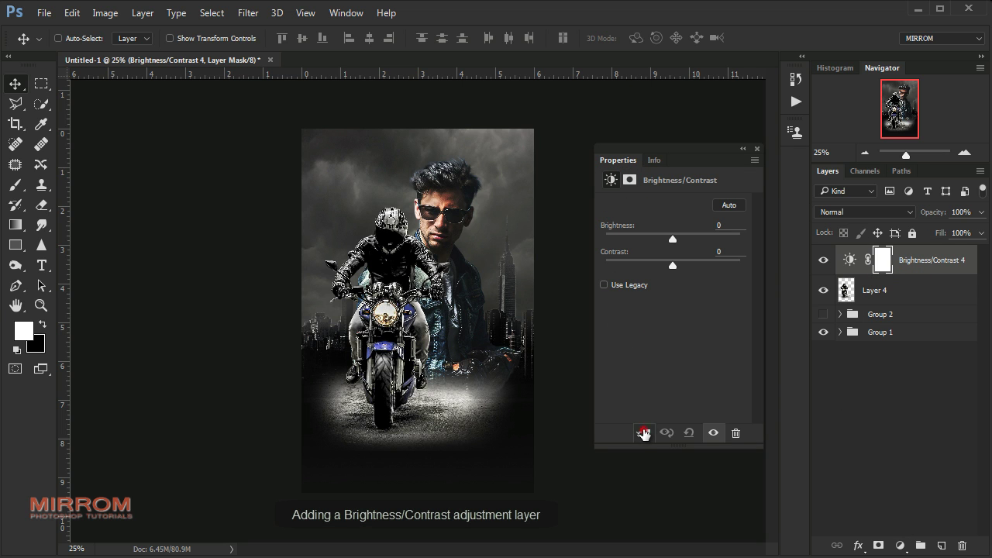
pyautogui.click(642, 433)
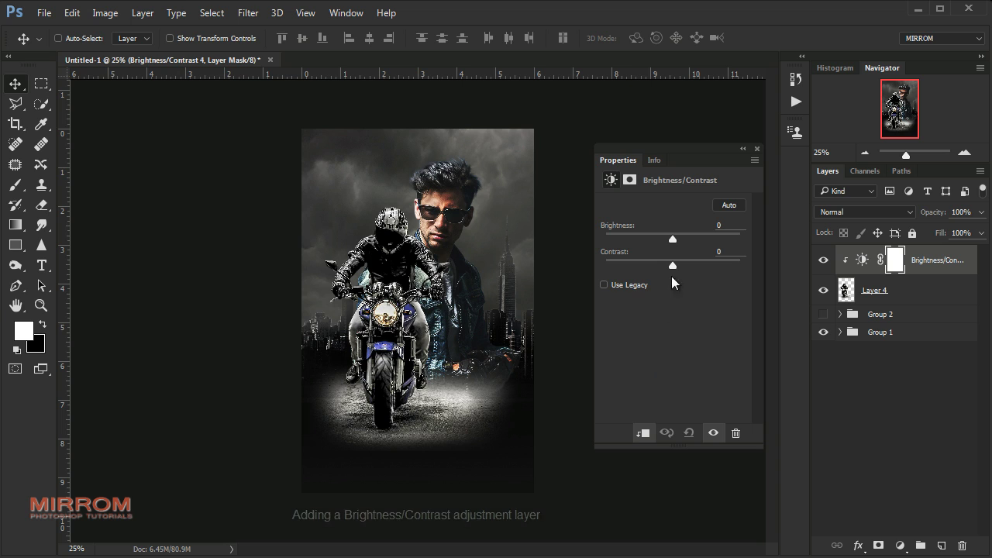
pyautogui.moveTo(672, 239); pyautogui.dragTo(604, 237)
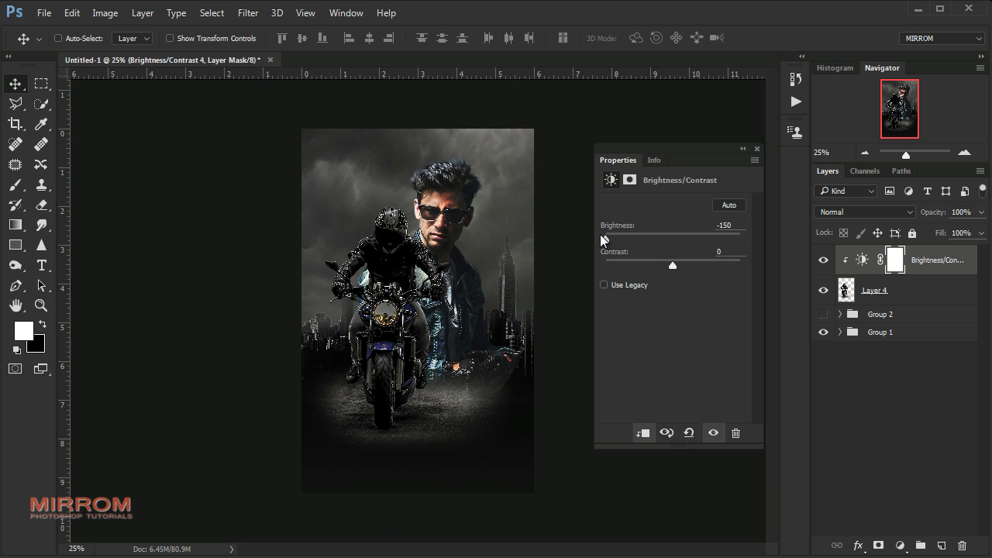
pyautogui.moveTo(673, 265); pyautogui.dragTo(694, 266)
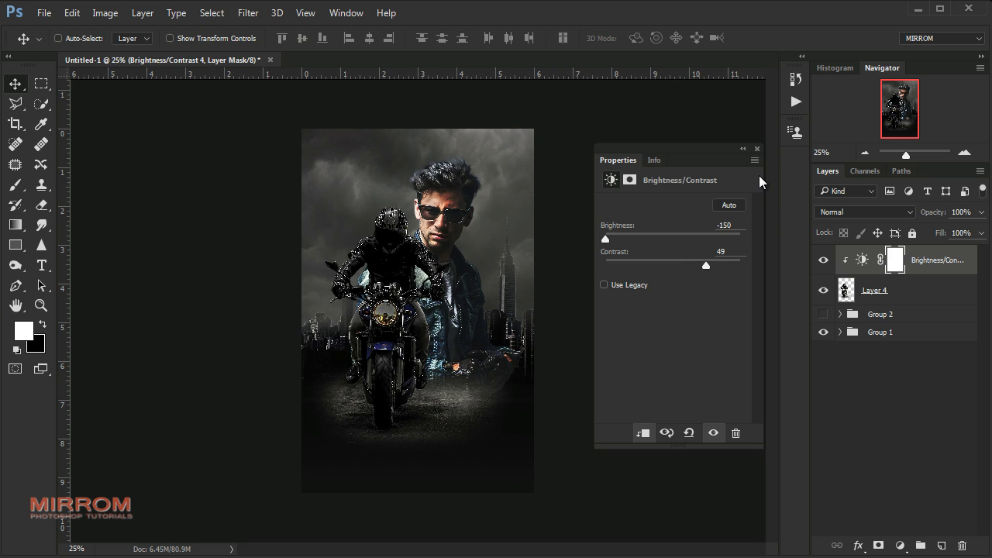
pyautogui.click(757, 149)
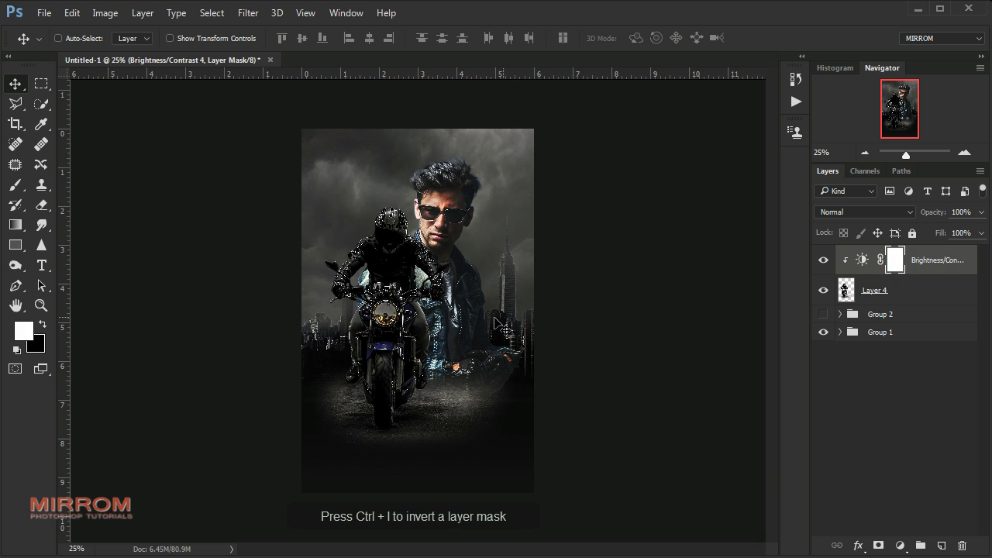
# Invert the adjustment mask and paint white with a 250 brush over the ground and bottom
pyautogui.hotkey('ctrl', 'i')
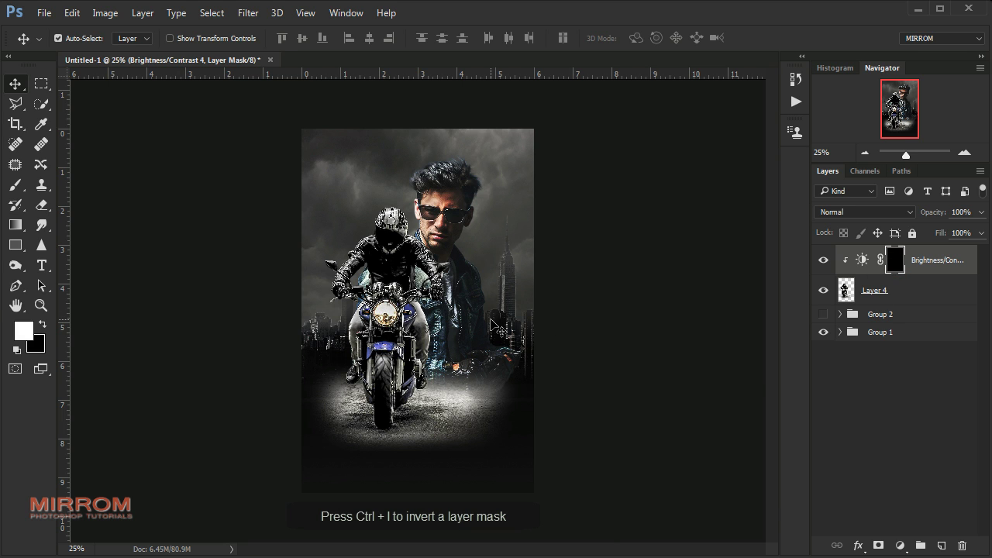
pyautogui.hotkey('ctrl', '+')
pyautogui.press('b')
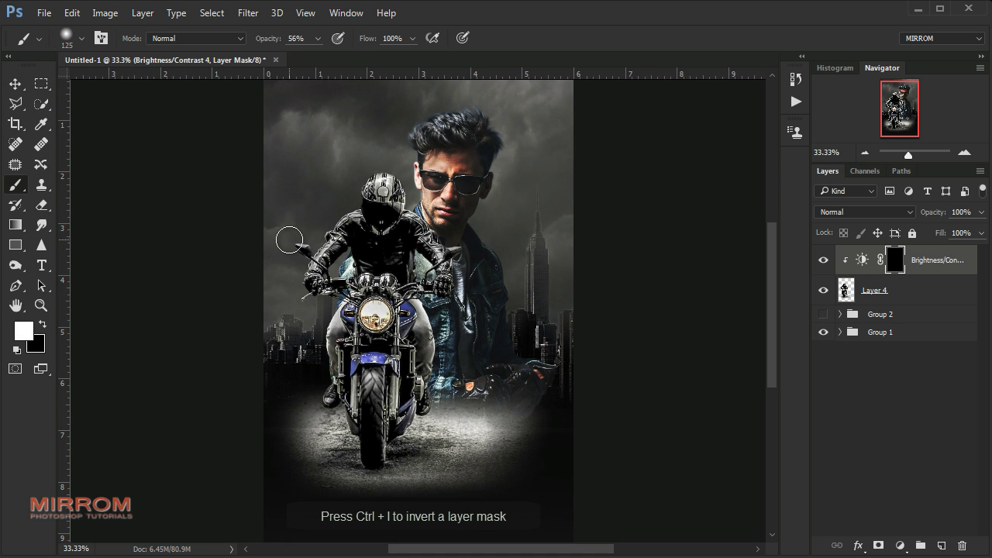
pyautogui.click(21, 333)
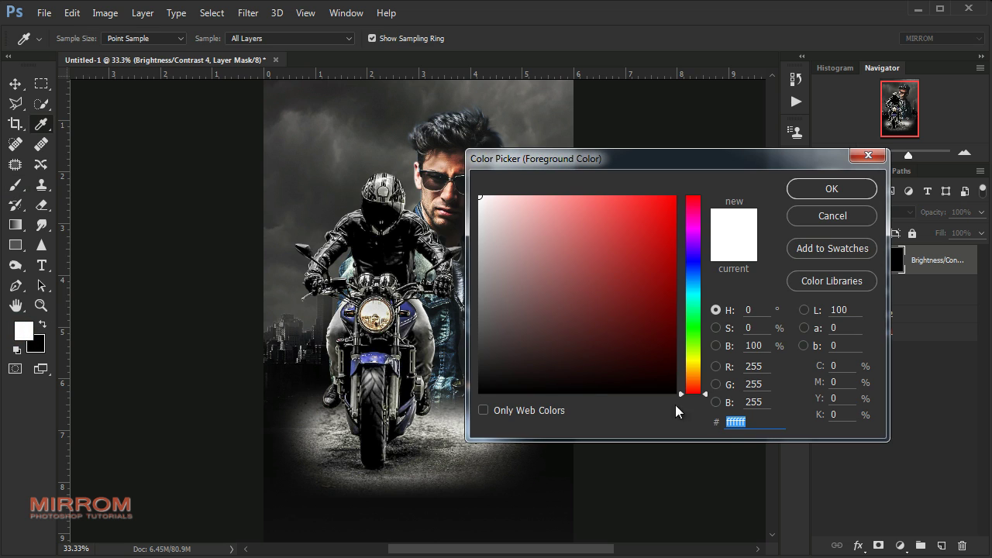
pyautogui.click(809, 194)
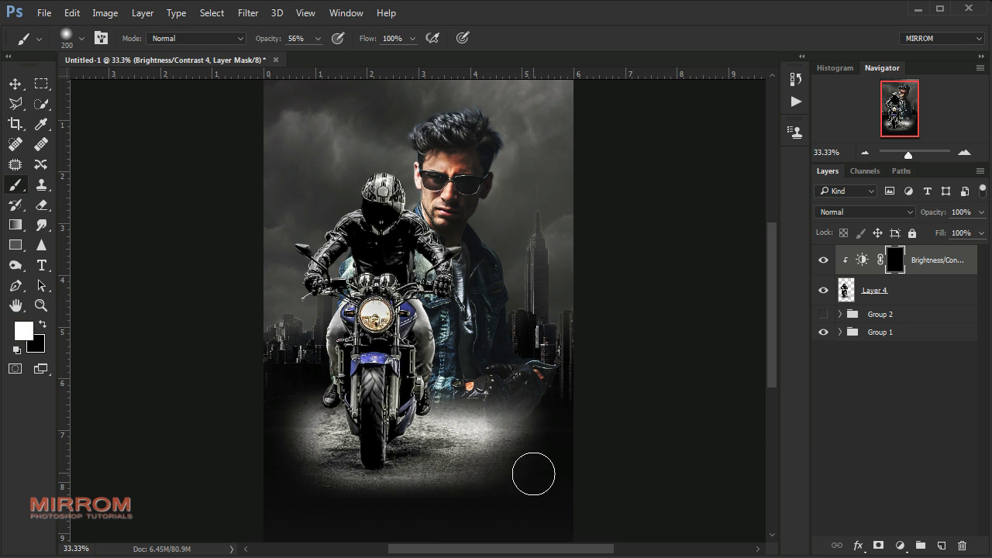
pyautogui.press(']')
pyautogui.press(']')
pyautogui.press(']')
pyautogui.press(']')
pyautogui.press(']')
pyautogui.moveTo(536, 476); pyautogui.dragTo(487, 447)
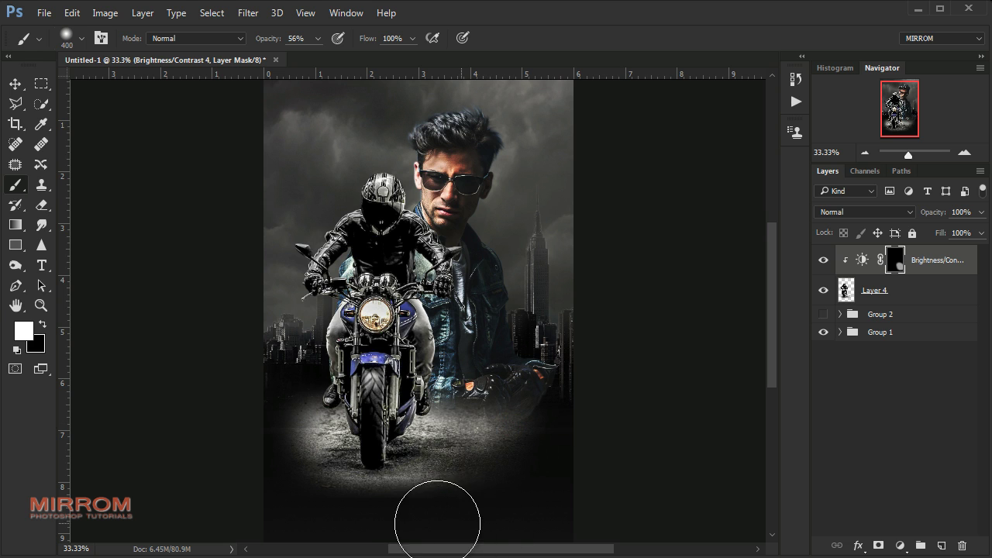
pyautogui.moveTo(439, 520); pyautogui.dragTo(362, 520)
pyautogui.moveTo(508, 471)
pyautogui.mouseDown()
pyautogui.moveTo(509, 421)
pyautogui.moveTo(272, 436)
pyautogui.moveTo(239, 476)
pyautogui.mouseUp()
# Paint finer darkening around the headlight and rider, toggling the adjustment to compare
pyautogui.press('[')
pyautogui.press('[')
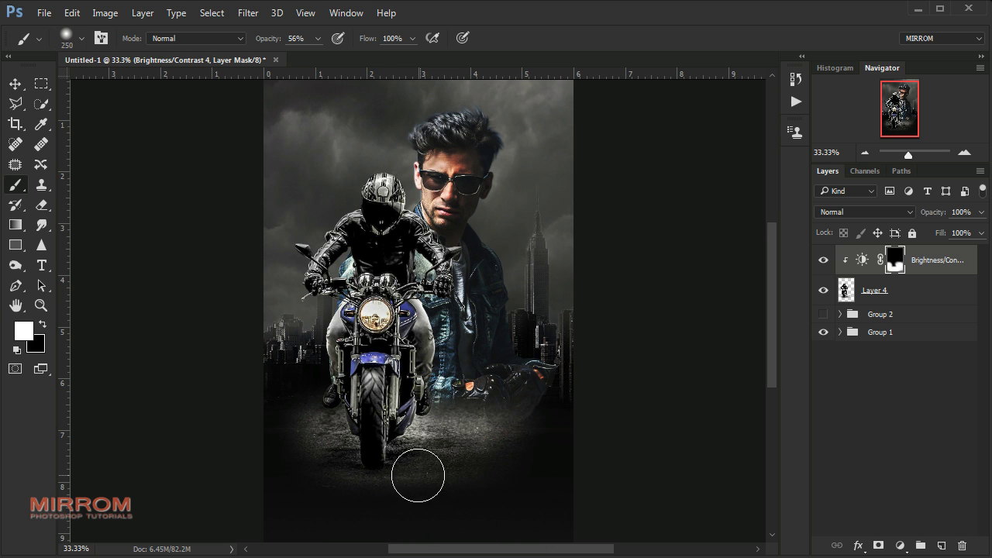
pyautogui.press('[')
pyautogui.press('[')
pyautogui.press('[')
pyautogui.moveTo(387, 302)
pyautogui.mouseDown()
pyautogui.moveTo(353, 356)
pyautogui.moveTo(349, 419)
pyautogui.moveTo(395, 272)
pyautogui.moveTo(434, 255)
pyautogui.moveTo(438, 291)
pyautogui.moveTo(298, 248)
pyautogui.mouseUp()
pyautogui.moveTo(512, 445); pyautogui.dragTo(383, 485)
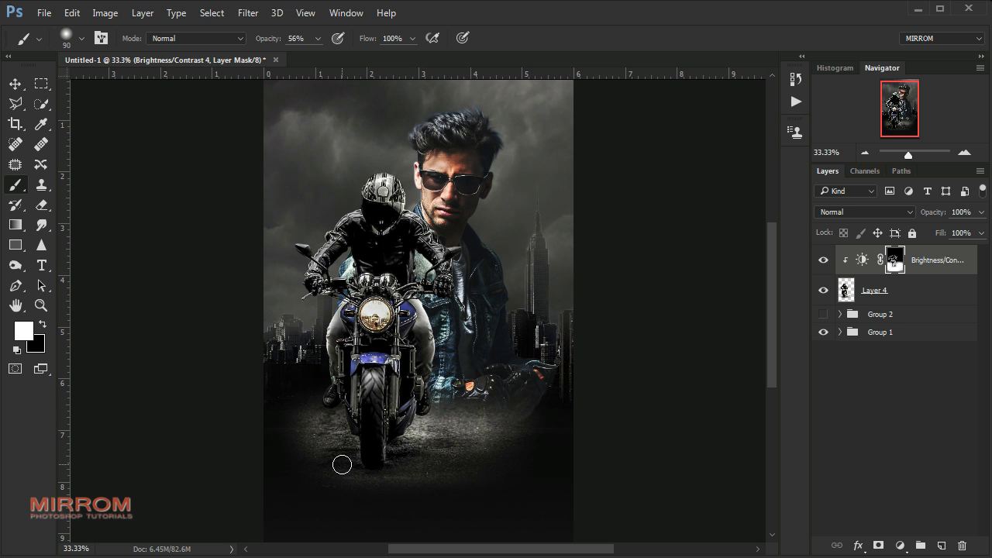
pyautogui.click(823, 260)
pyautogui.click(823, 260)
pyautogui.press(']')
pyautogui.press(']')
pyautogui.press('v')
pyautogui.hotkey('ctrl', '-')
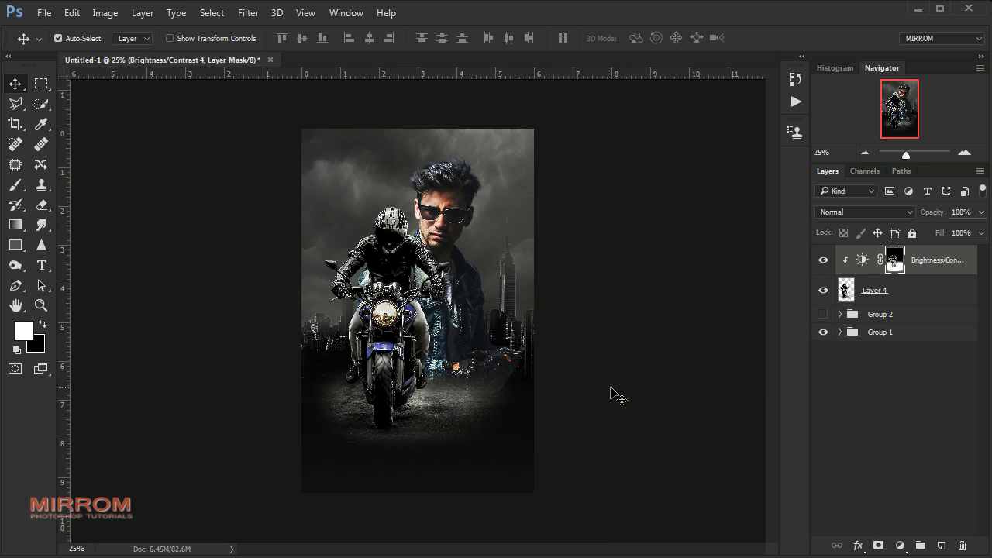
# Add a clipped Curves layer lifting the black point to output 8 with a 164/160 midpoint
pyautogui.click(926, 263)
pyautogui.click(900, 546)
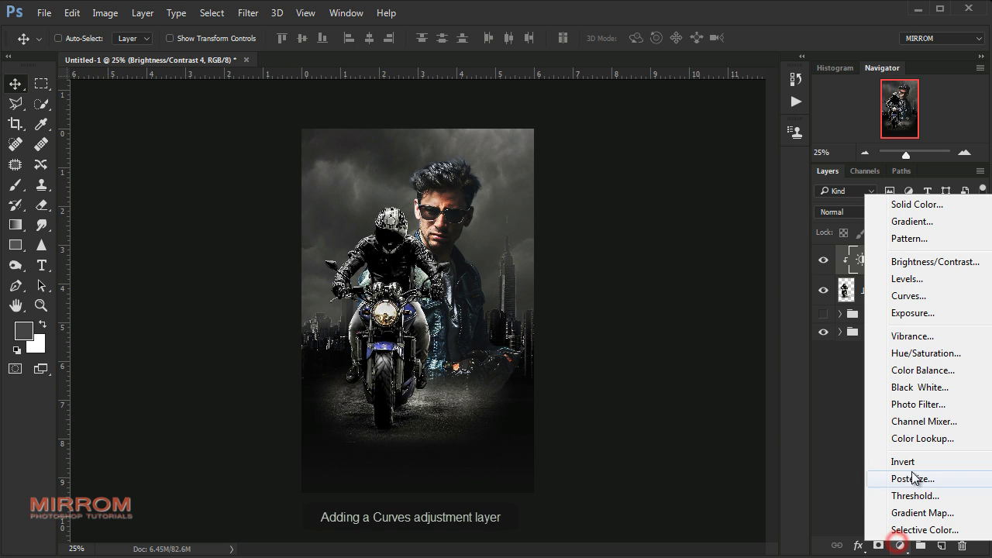
pyautogui.click(908, 296)
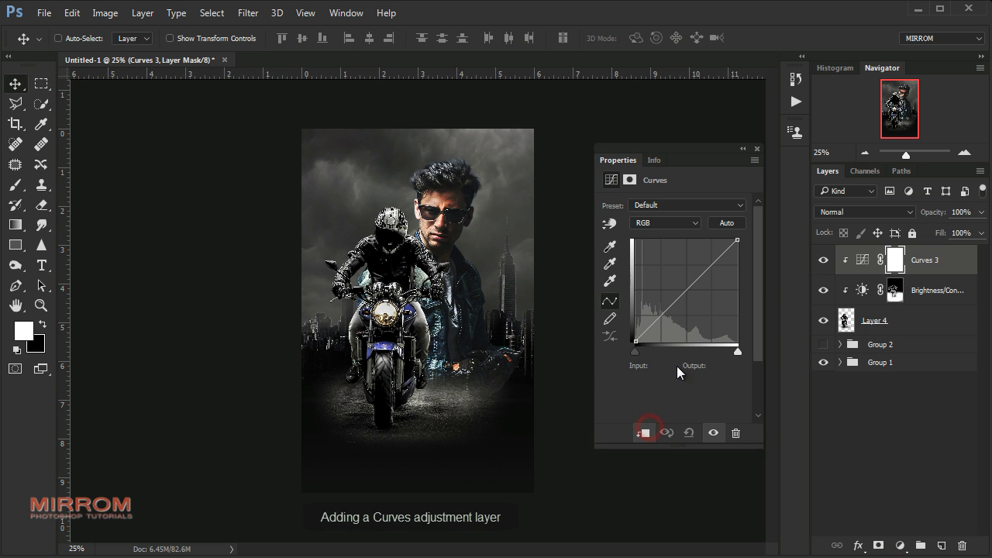
pyautogui.click(635, 339)
pyautogui.moveTo(630, 338); pyautogui.dragTo(616, 336)
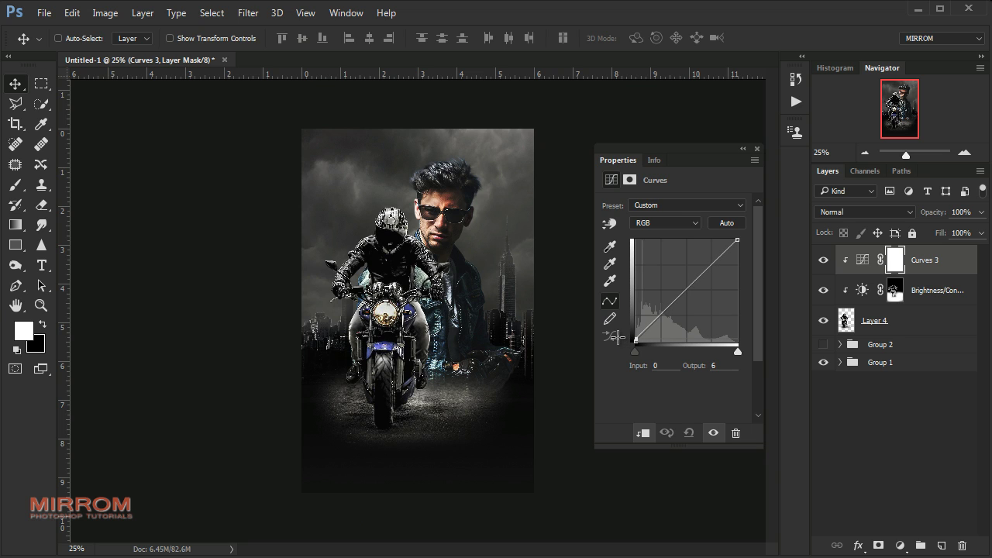
pyautogui.click(700, 278)
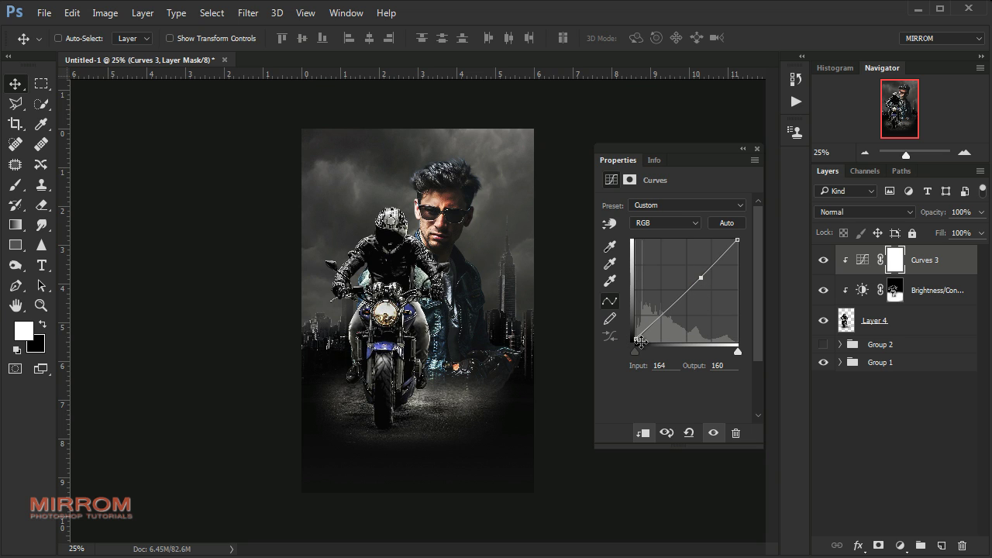
pyautogui.moveTo(639, 341); pyautogui.dragTo(626, 336)
pyautogui.click(758, 148)
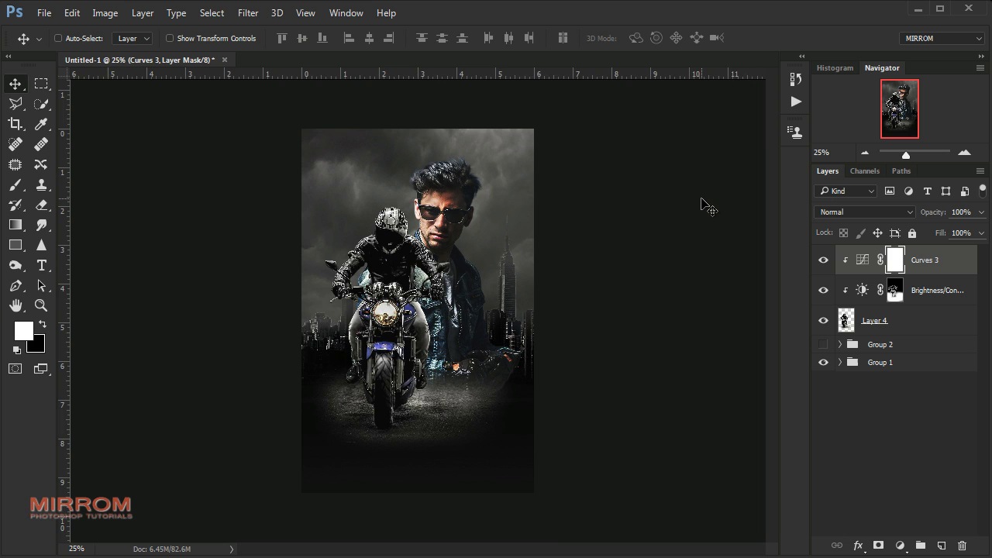
pyautogui.hotkey('ctrl', '+')
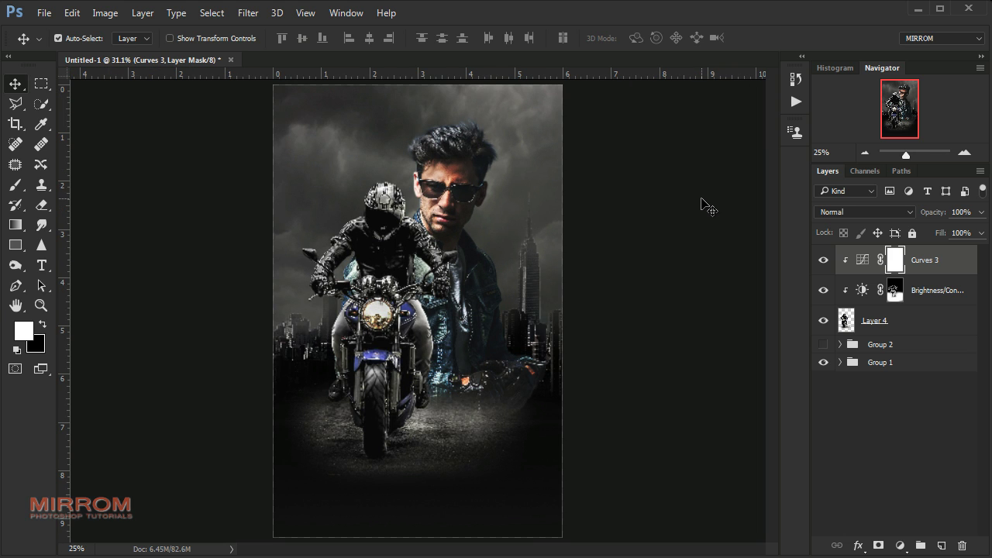
pyautogui.hotkey('ctrl', '-')
# Add a Gradient Fill layer above Group 2 and bring up its Gradient Editor
pyautogui.click(881, 320)
pyautogui.click(882, 344)
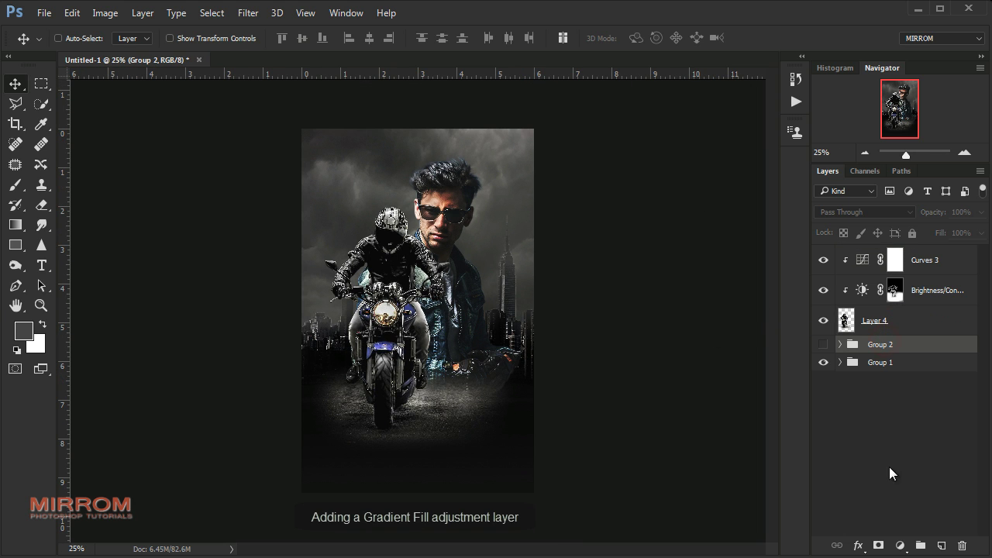
pyautogui.click(900, 545)
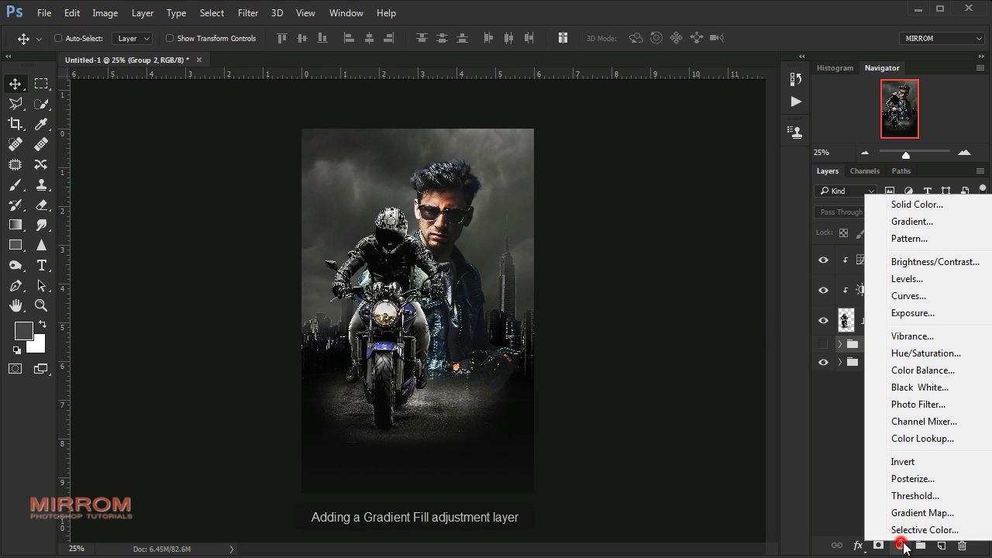
pyautogui.click(905, 221)
pyautogui.click(661, 147)
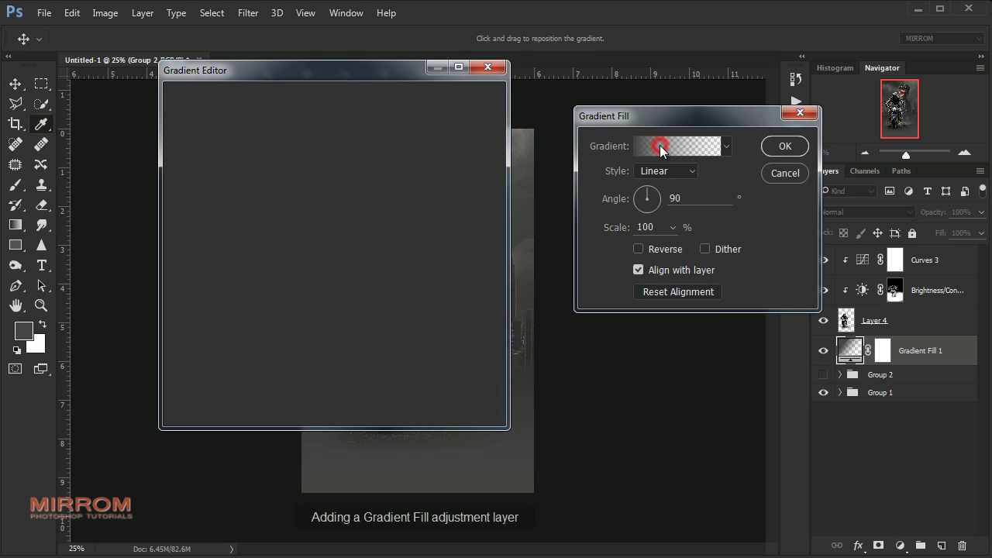
pyautogui.moveTo(392, 71); pyautogui.dragTo(711, 137)
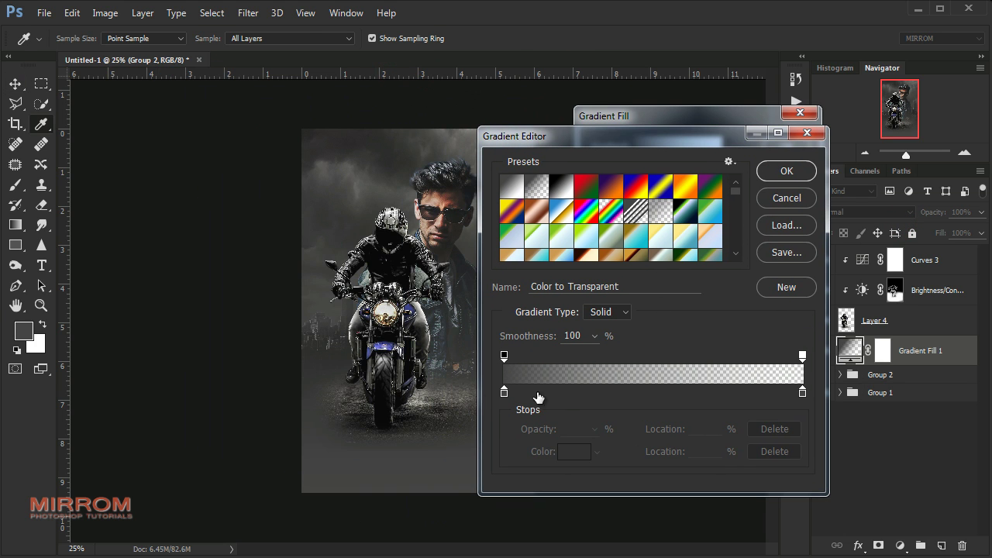
# Set the gradient's left colour stop to golden fbc13b
pyautogui.click(504, 393)
pyautogui.click(576, 452)
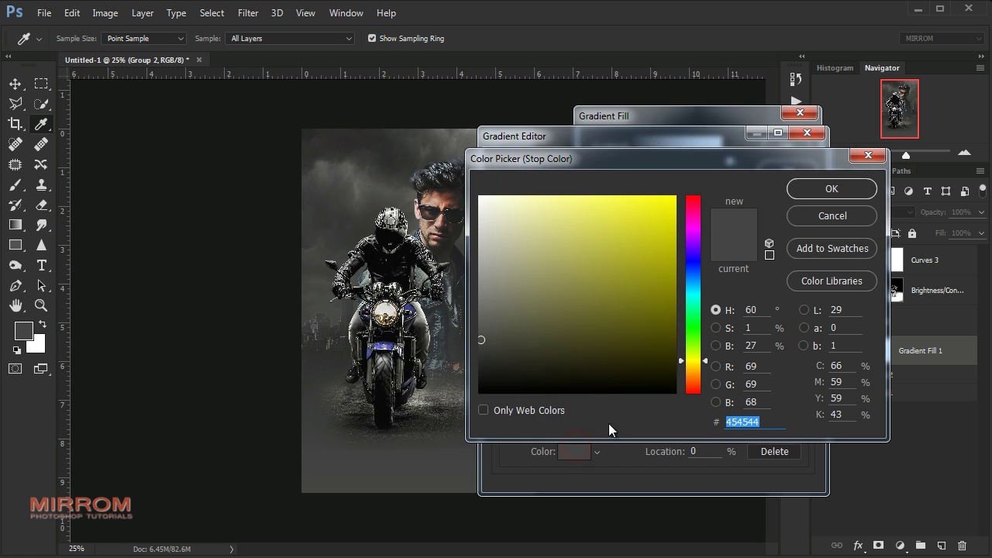
pyautogui.moveTo(702, 370); pyautogui.dragTo(705, 375)
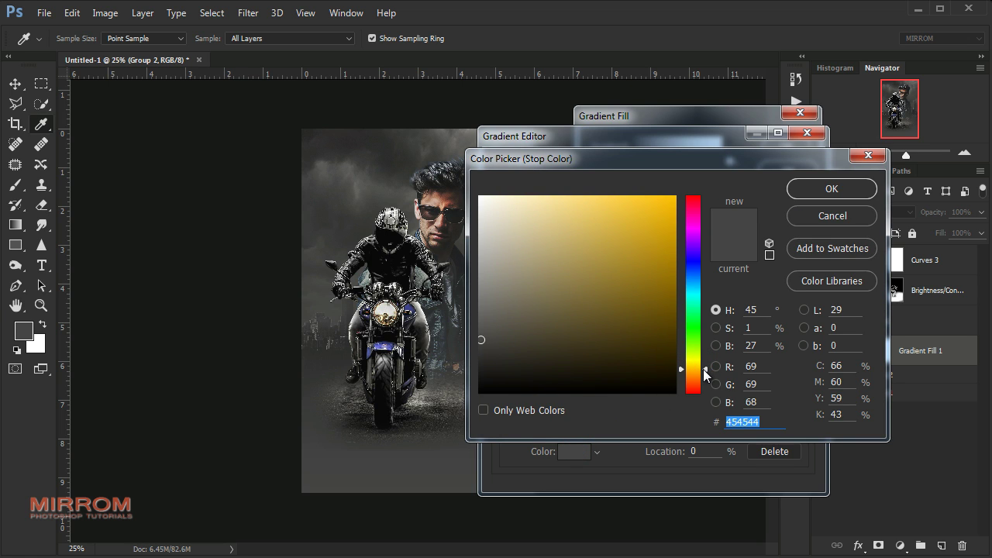
pyautogui.moveTo(609, 224)
pyautogui.mouseDown()
pyautogui.moveTo(641, 211)
pyautogui.moveTo(630, 200)
pyautogui.mouseUp()
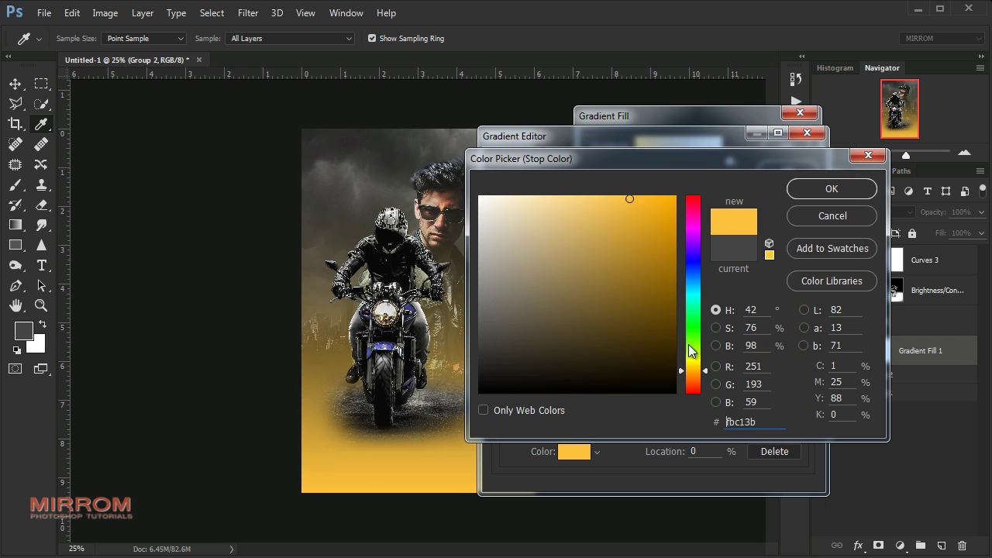
pyautogui.click(831, 190)
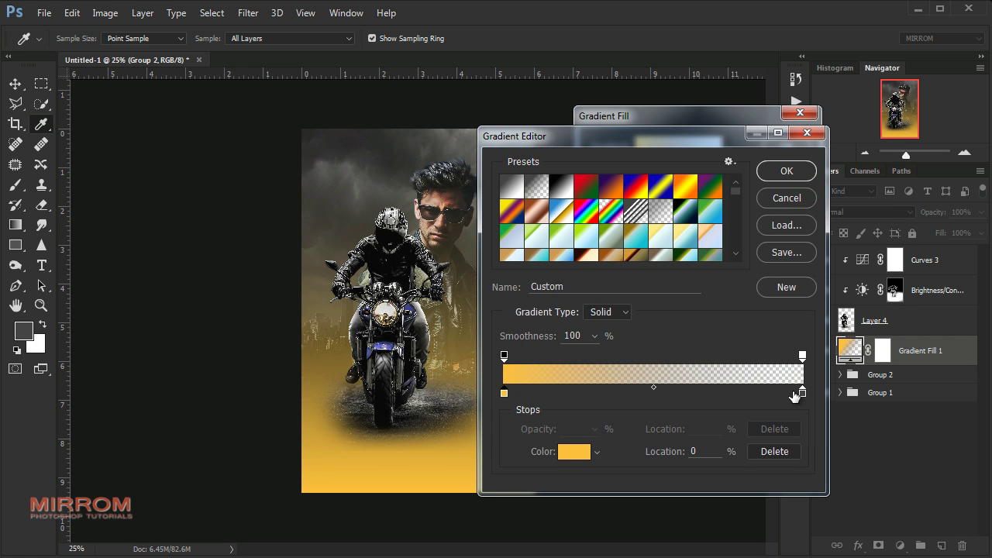
# Set the right colour stop to orange f4690e and accept the gradient
pyautogui.click(803, 356)
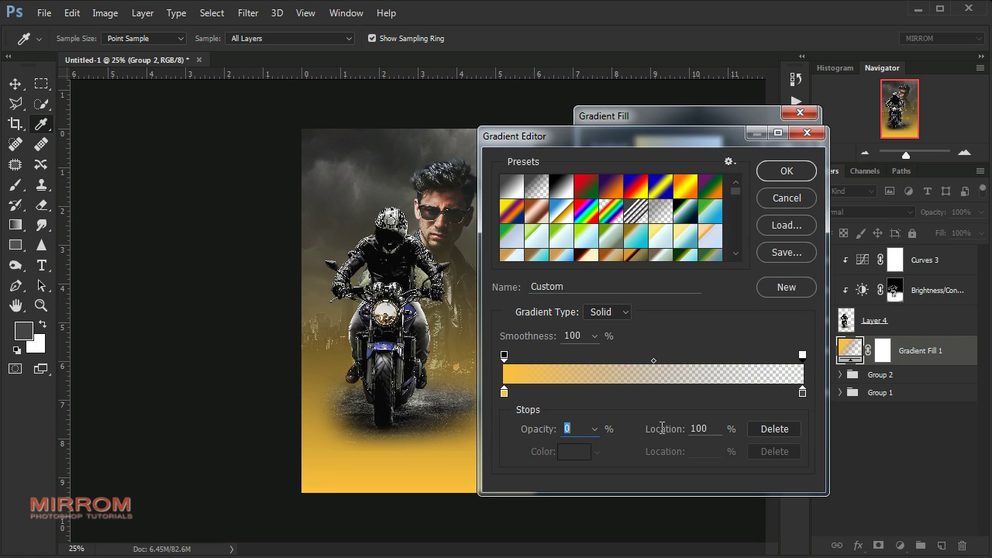
pyautogui.click(802, 392)
pyautogui.click(574, 451)
pyautogui.moveTo(705, 370); pyautogui.dragTo(706, 380)
pyautogui.click(635, 262)
pyautogui.moveTo(636, 262); pyautogui.dragTo(646, 211)
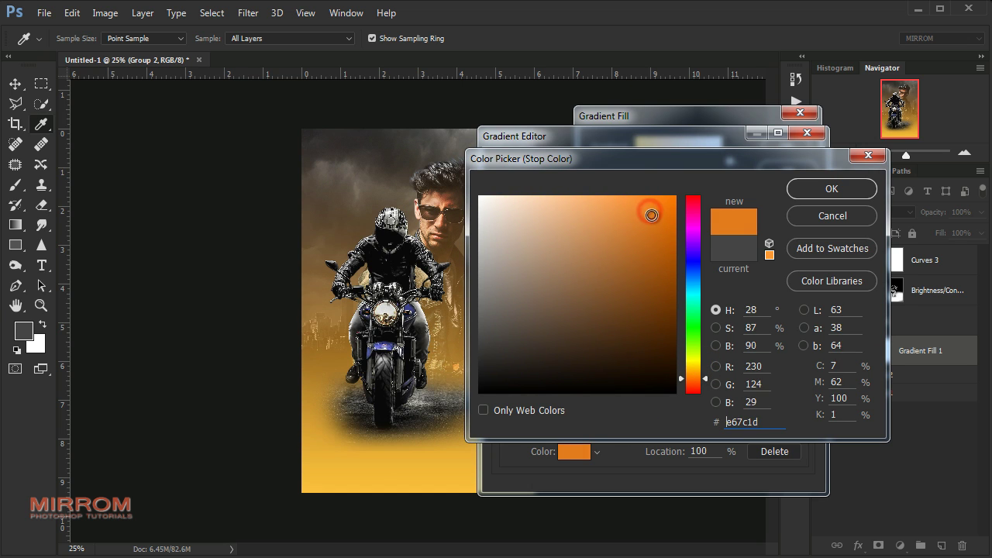
pyautogui.moveTo(706, 379); pyautogui.dragTo(706, 385)
pyautogui.click(693, 380)
pyautogui.click(663, 205)
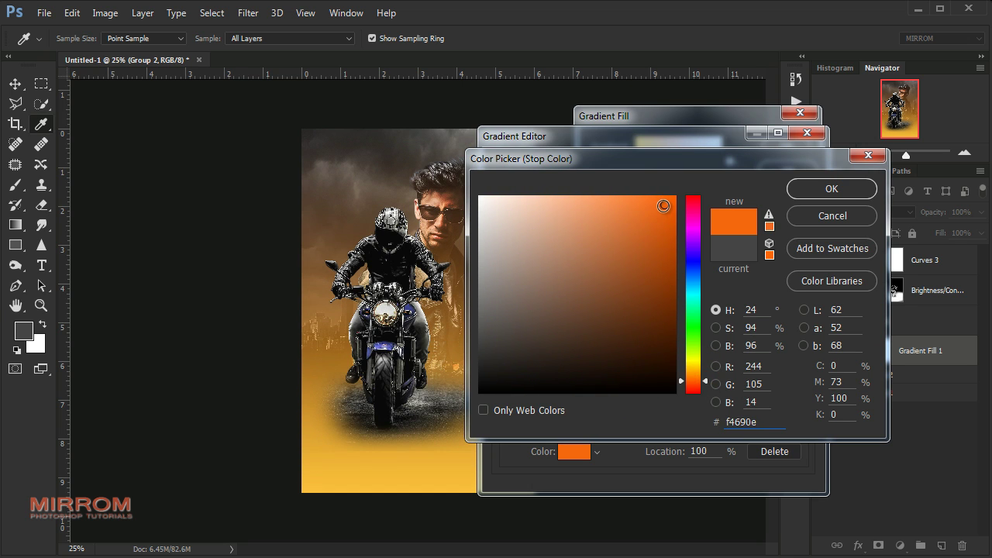
pyautogui.click(829, 188)
pyautogui.click(782, 171)
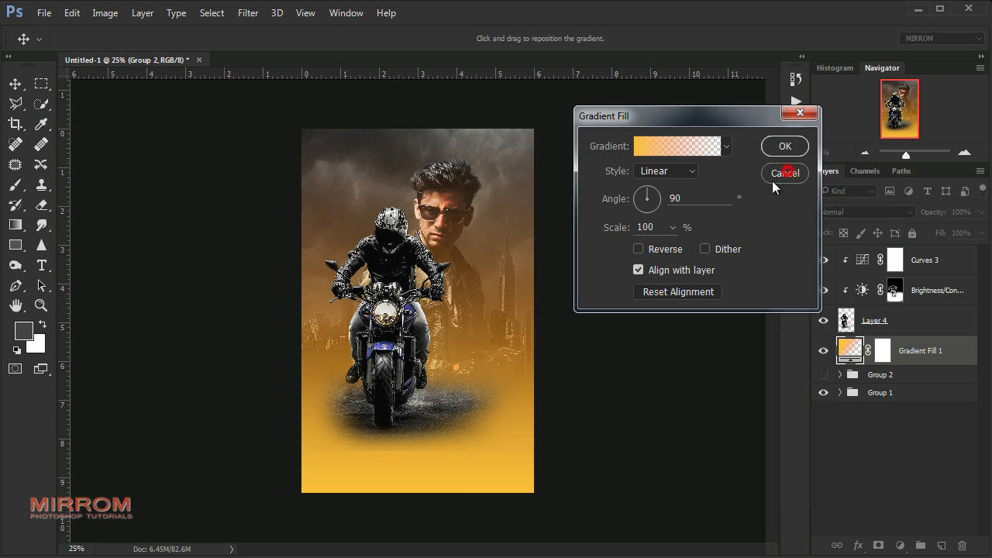
# Make the gradient Radial with its centre moved up behind the riders
pyautogui.click(658, 172)
pyautogui.click(658, 191)
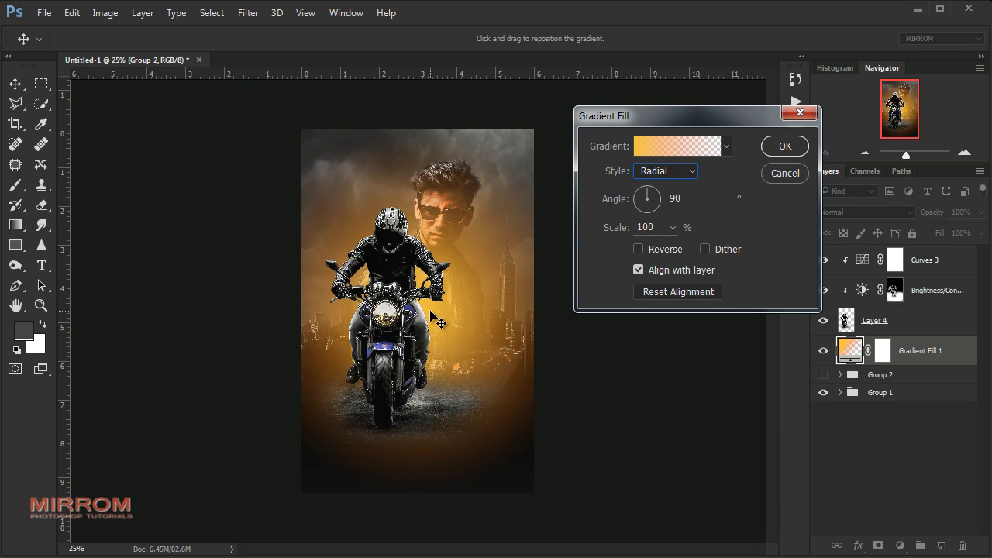
pyautogui.moveTo(459, 279); pyautogui.dragTo(437, 205)
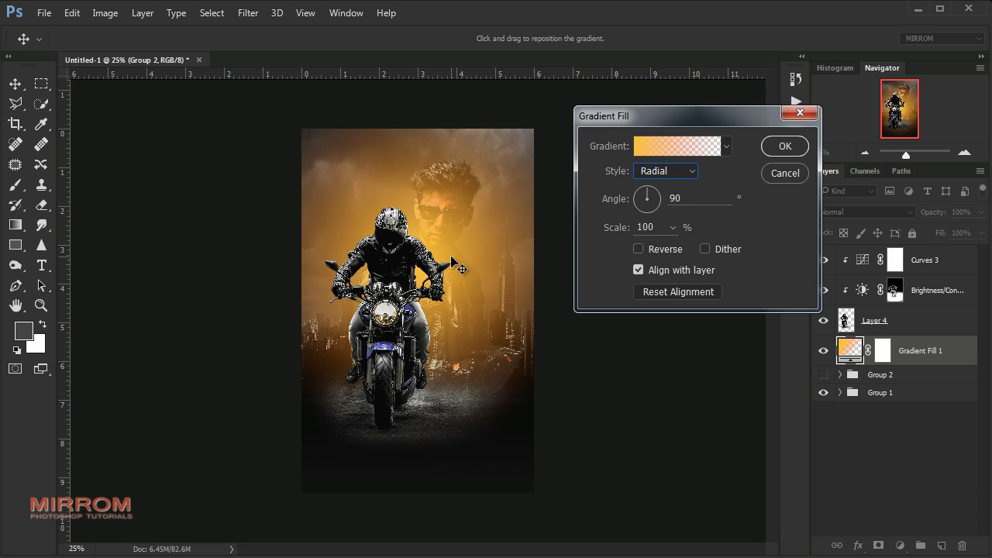
pyautogui.click(783, 146)
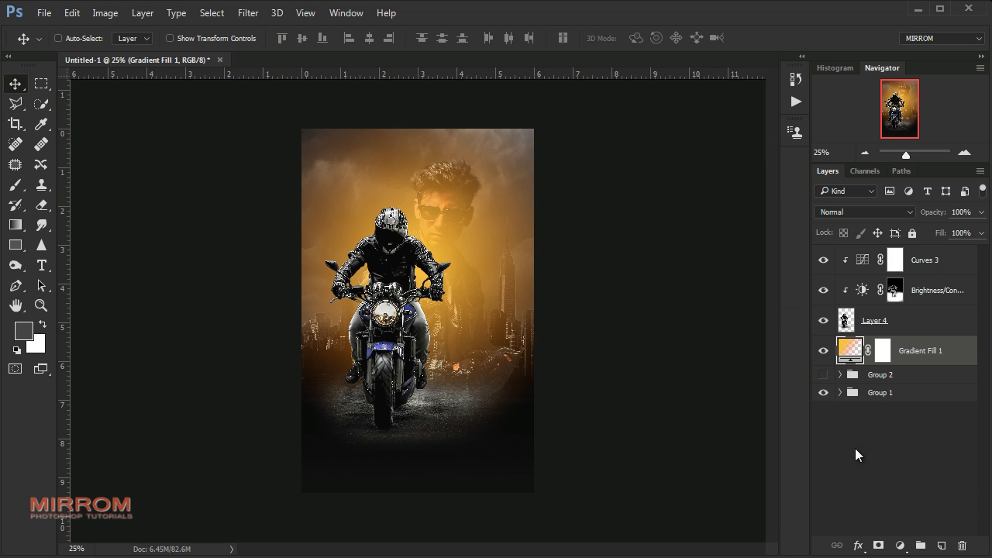
# Ungroup Group 1 and move Gradient Fill 1 just below the Model layer
pyautogui.click(841, 393)
pyautogui.click(904, 395)
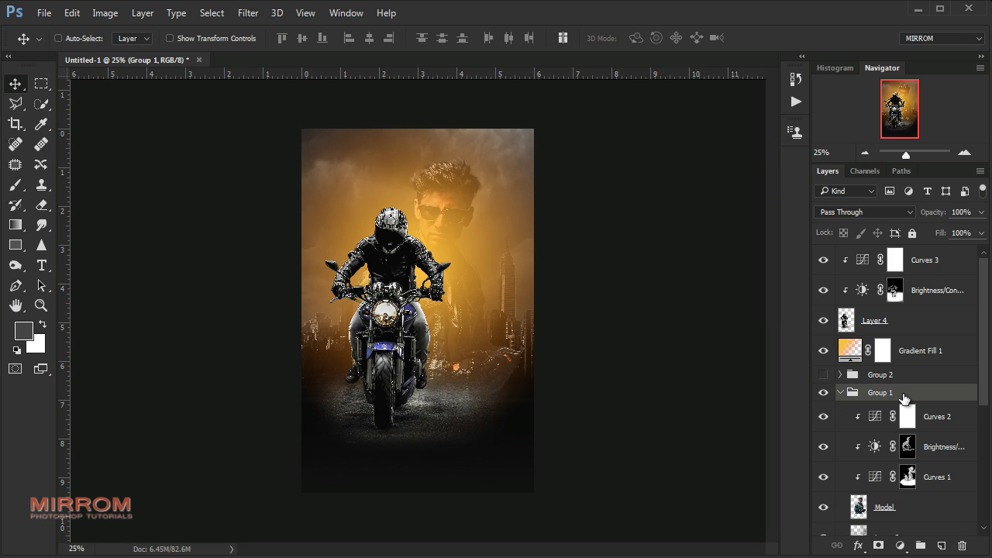
pyautogui.rightClick(903, 396)
pyautogui.click(777, 132)
pyautogui.moveTo(985, 361); pyautogui.dragTo(984, 424)
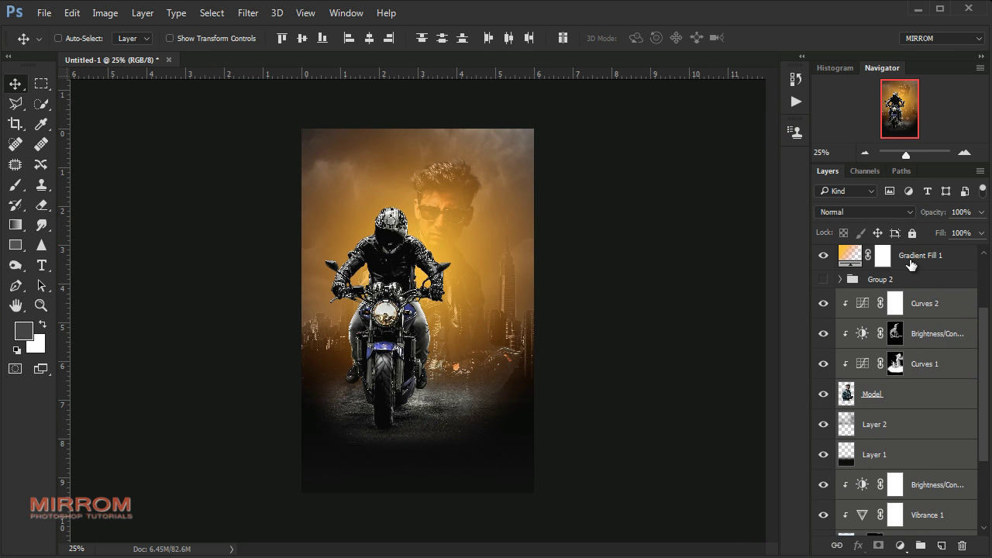
pyautogui.click(911, 264)
pyautogui.moveTo(848, 265); pyautogui.dragTo(859, 415)
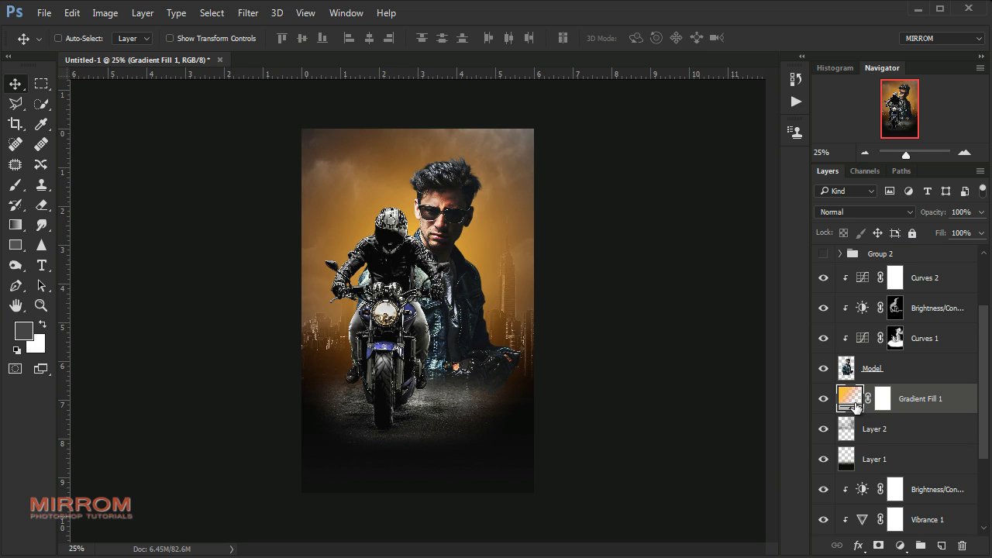
# Set the gradient fill's scale to 78% and shift the glow up-left behind the man
pyautogui.doubleClick(845, 399)
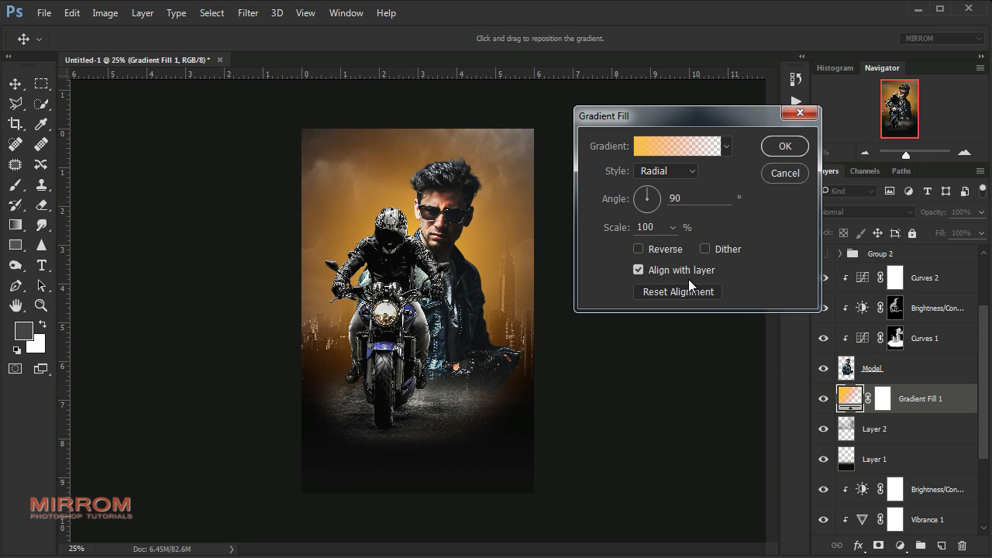
pyautogui.click(671, 228)
pyautogui.moveTo(668, 248); pyautogui.dragTo(629, 234)
pyautogui.click(623, 233)
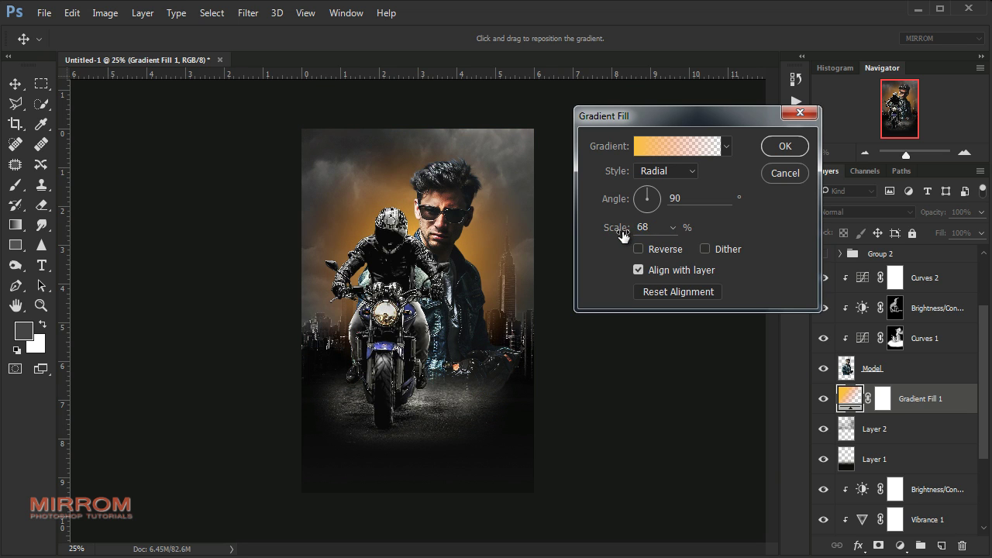
pyautogui.moveTo(444, 268)
pyautogui.mouseDown()
pyautogui.moveTo(440, 251)
pyautogui.moveTo(422, 265)
pyautogui.mouseUp()
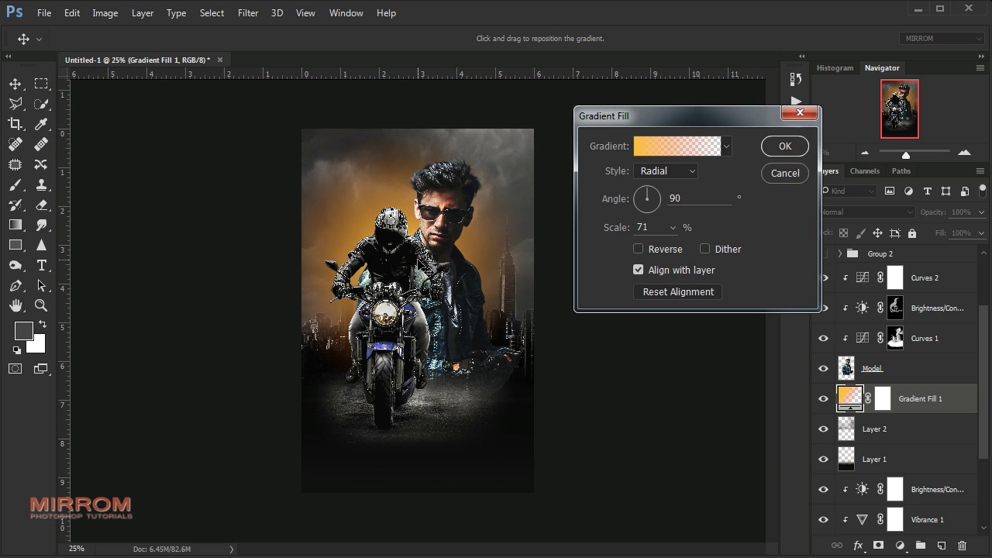
pyautogui.moveTo(609, 234); pyautogui.dragTo(612, 234)
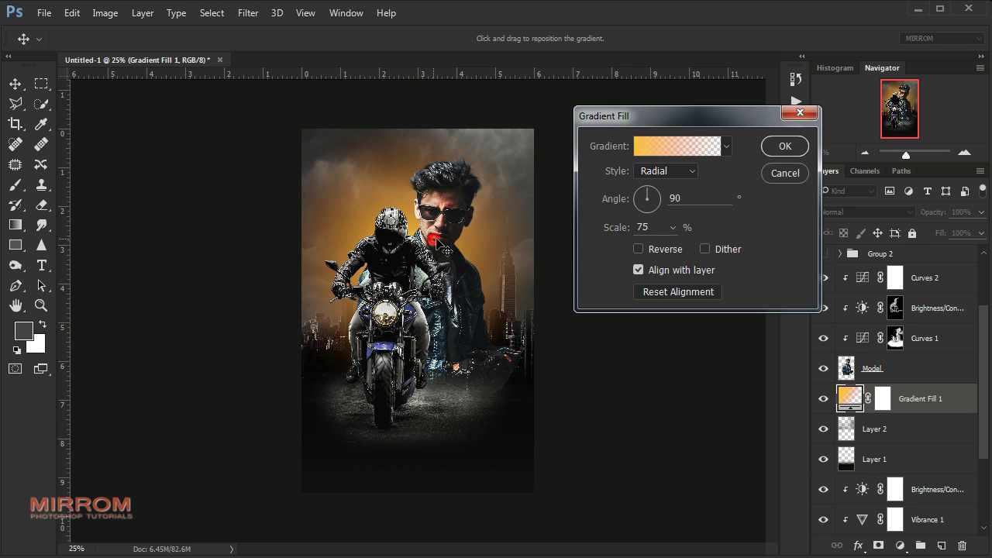
pyautogui.moveTo(616, 228); pyautogui.dragTo(620, 228)
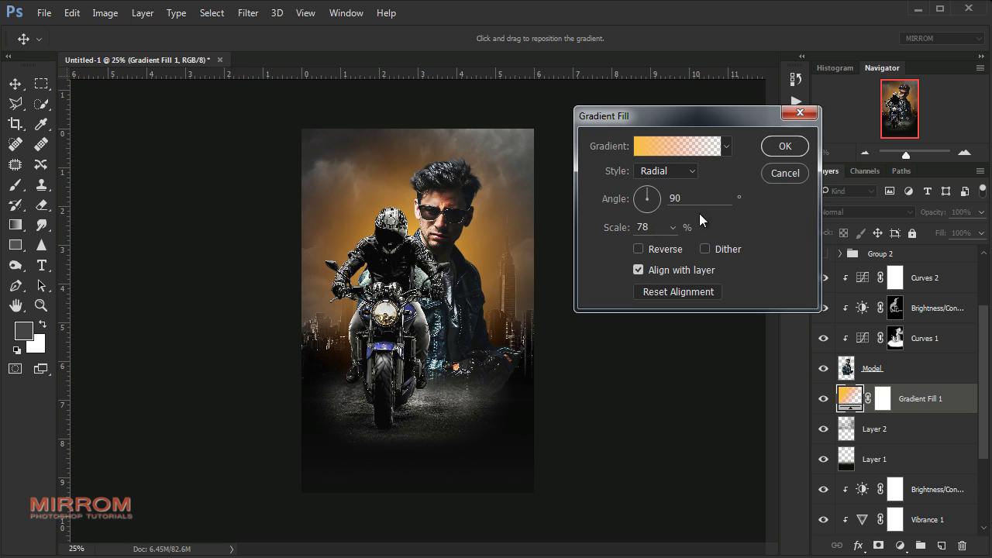
pyautogui.click(783, 147)
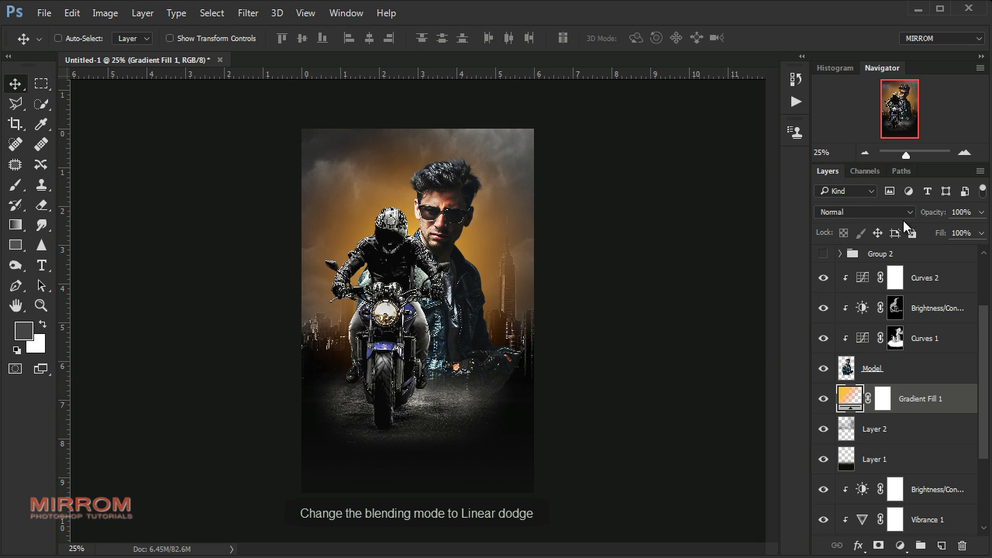
# Set Gradient Fill 1's blend mode to Linear Dodge (Add)
pyautogui.click(901, 214)
pyautogui.click(867, 351)
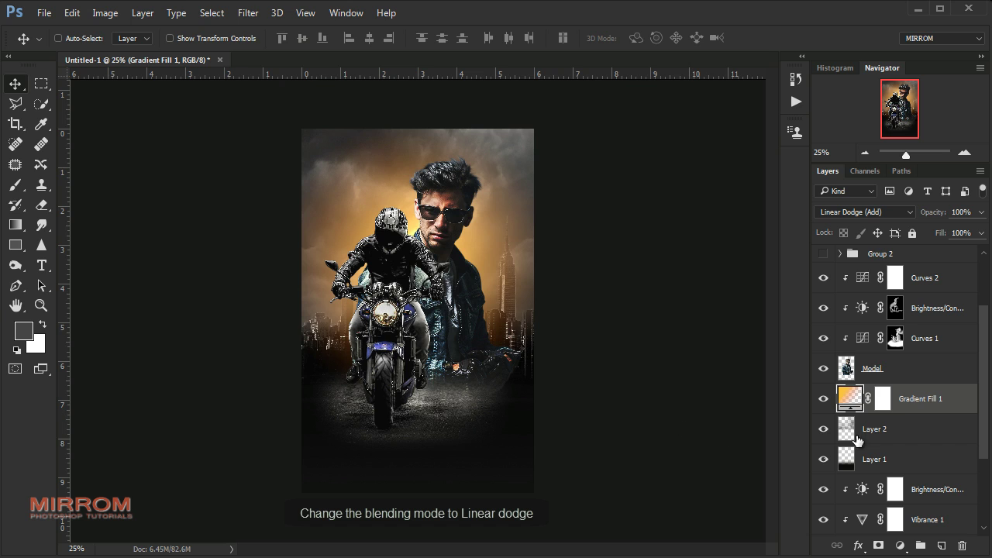
pyautogui.click(42, 325)
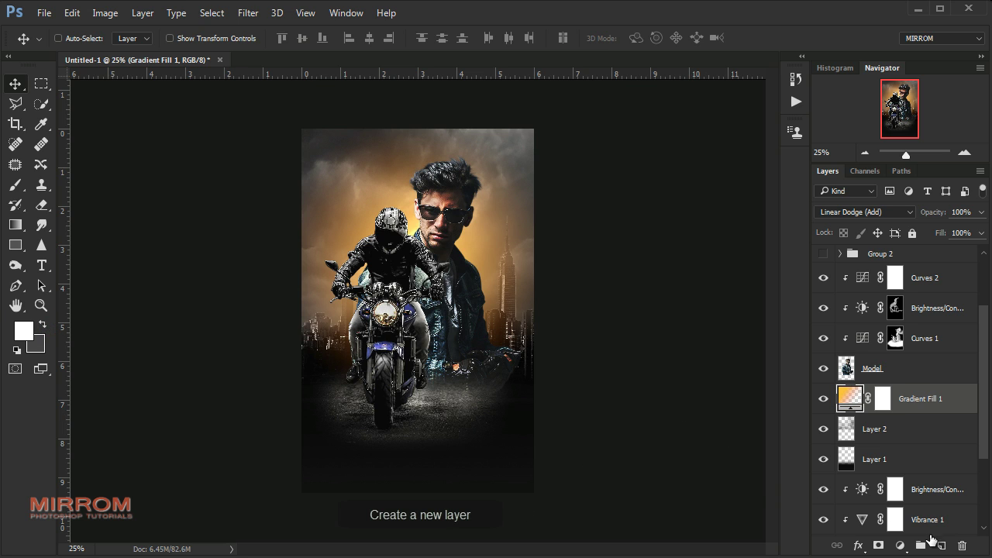
# Add a new Layer 5 at 0% fill and give it a Color Overlay layer style
pyautogui.click(941, 545)
pyautogui.press('b')
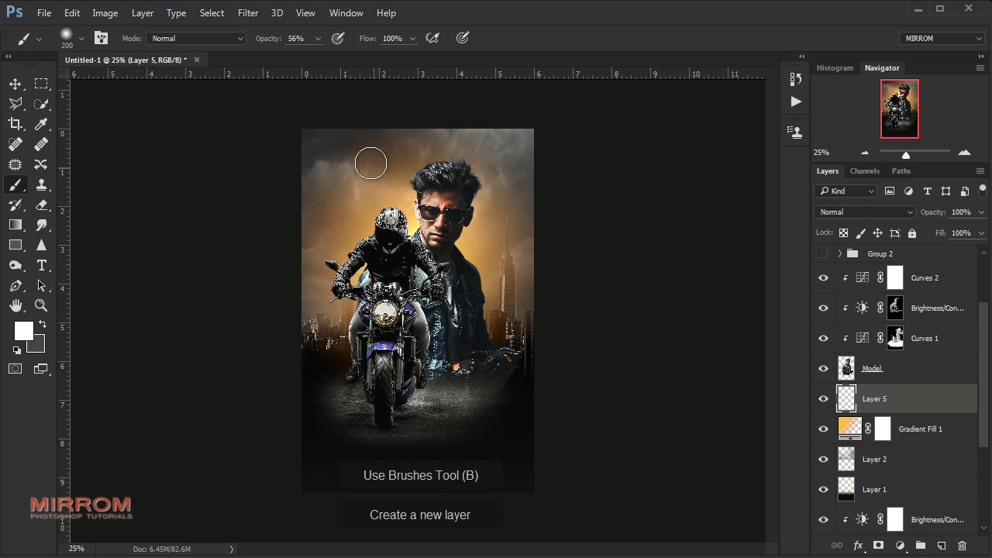
pyautogui.click(318, 38)
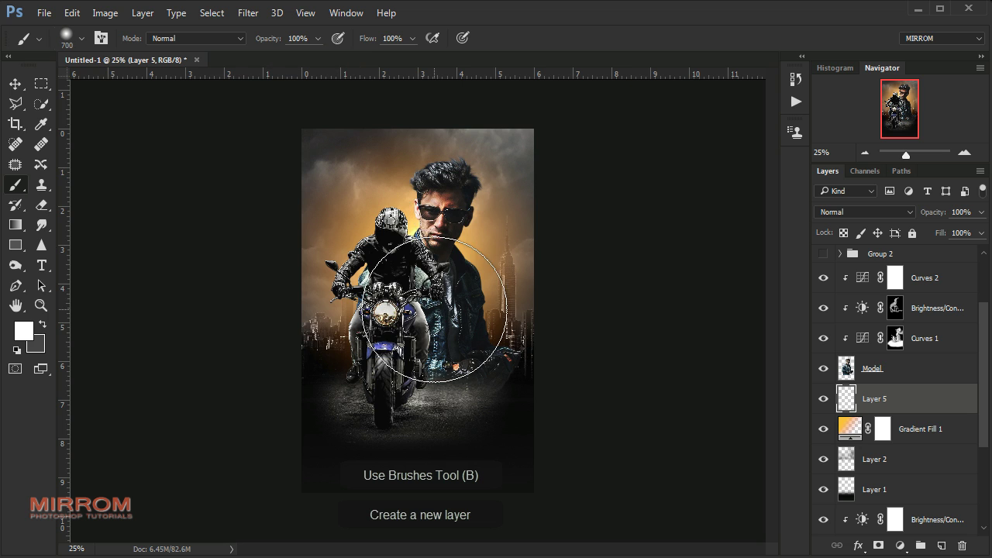
pyautogui.press('v')
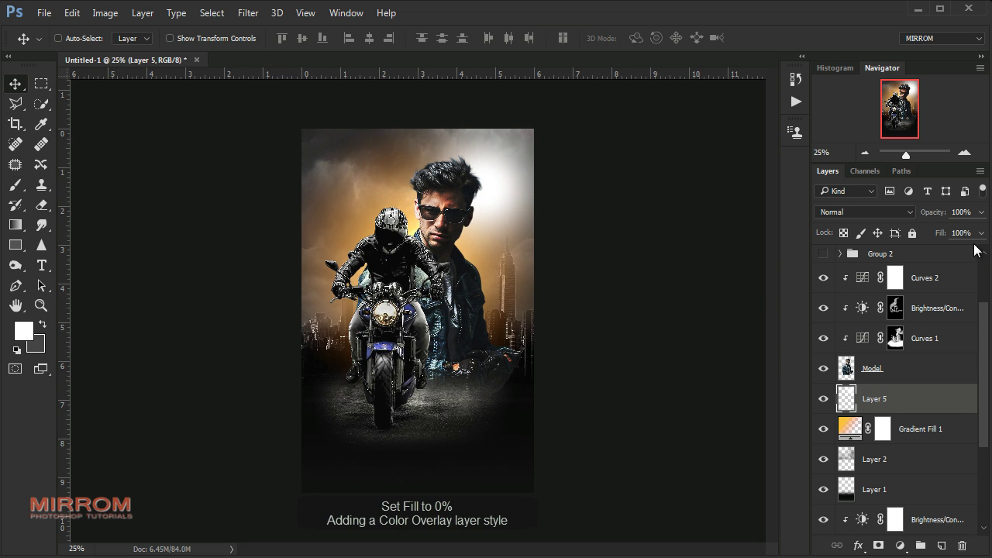
pyautogui.moveTo(981, 232); pyautogui.dragTo(910, 247)
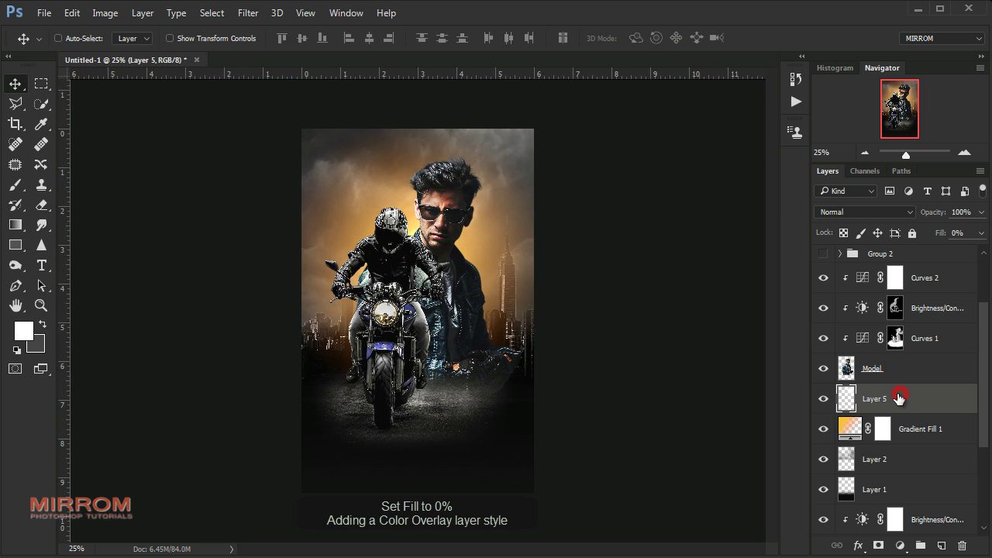
pyautogui.click(858, 545)
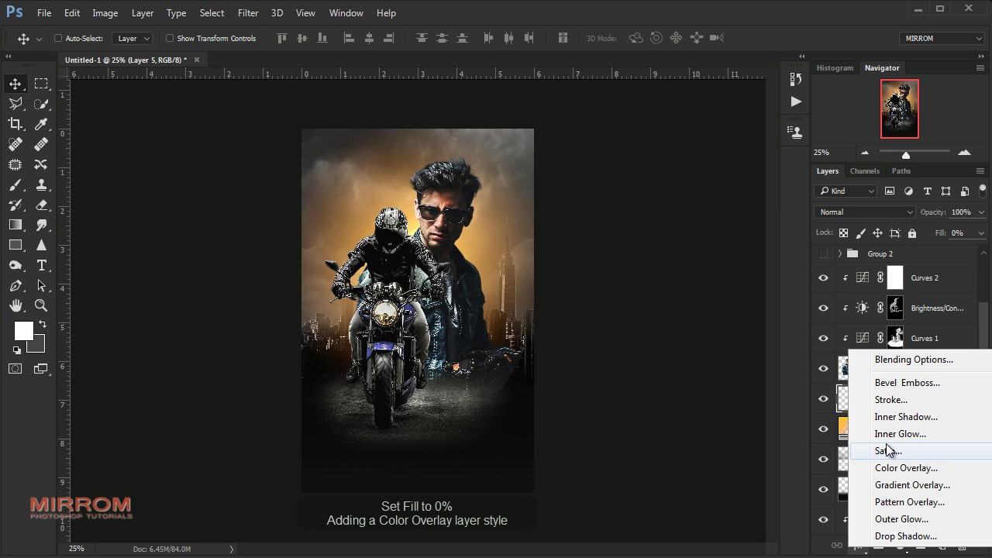
pyautogui.click(904, 467)
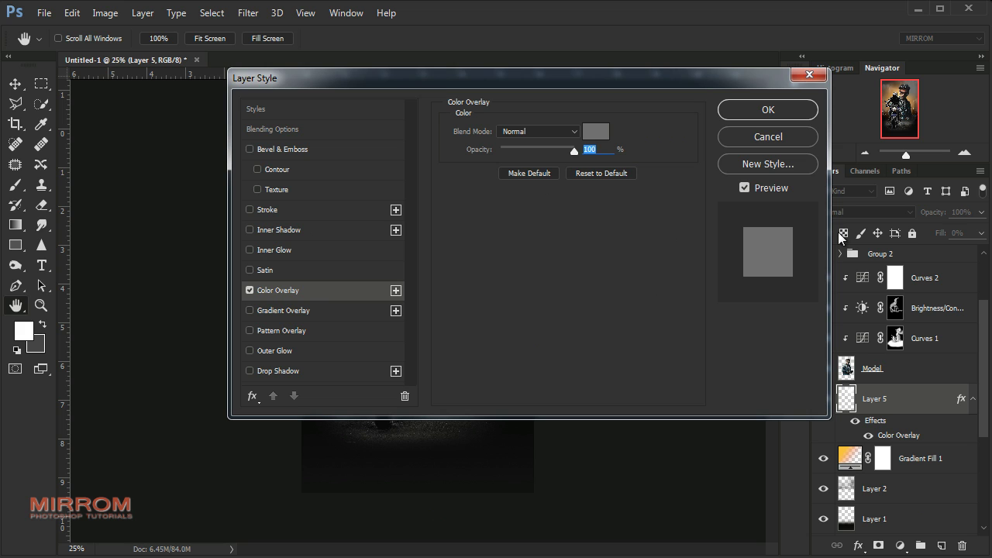
# Set the Color Overlay colour to dark purple #3f3b49
pyautogui.click(964, 155)
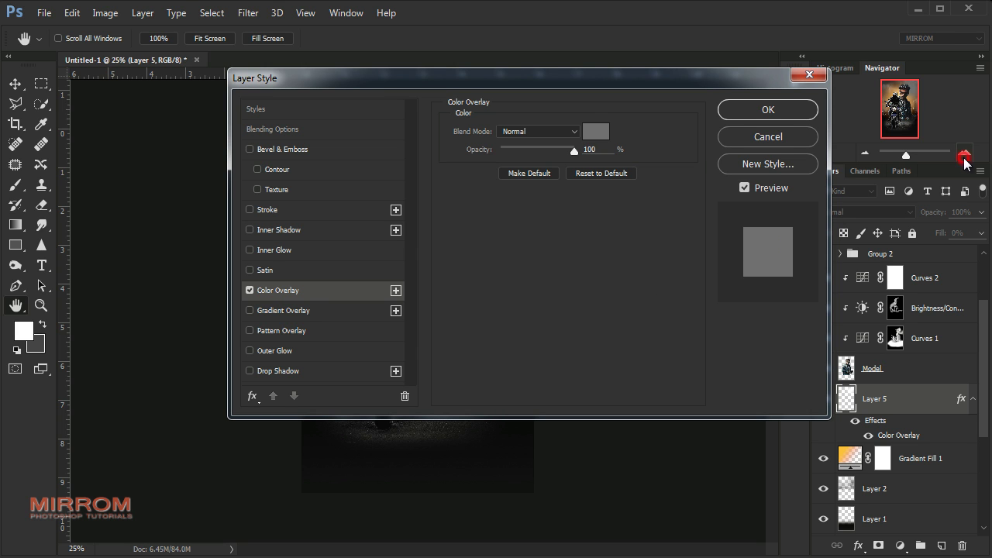
pyautogui.keyDown('ctrl'); pyautogui.click(617, 482); pyautogui.keyUp('ctrl')
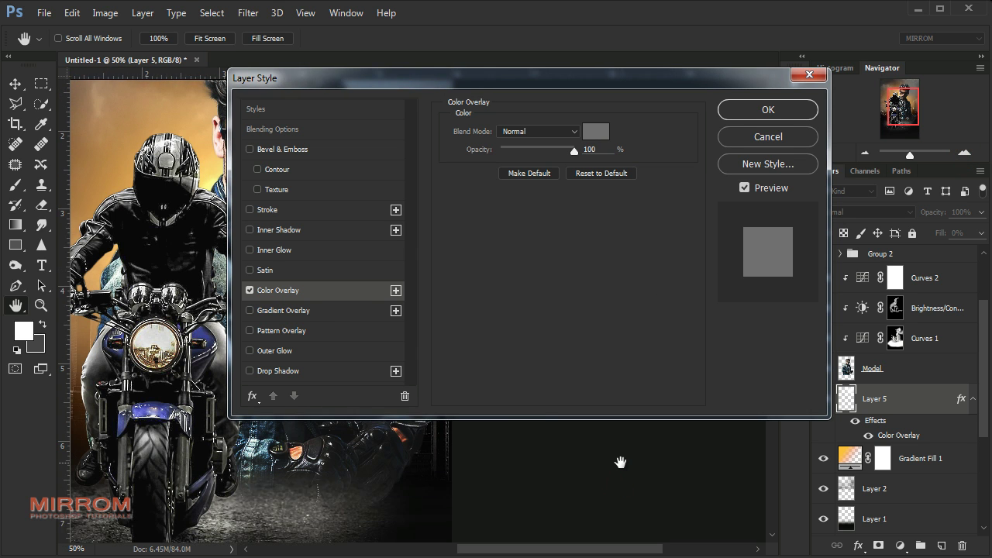
pyautogui.moveTo(560, 77); pyautogui.dragTo(661, 203)
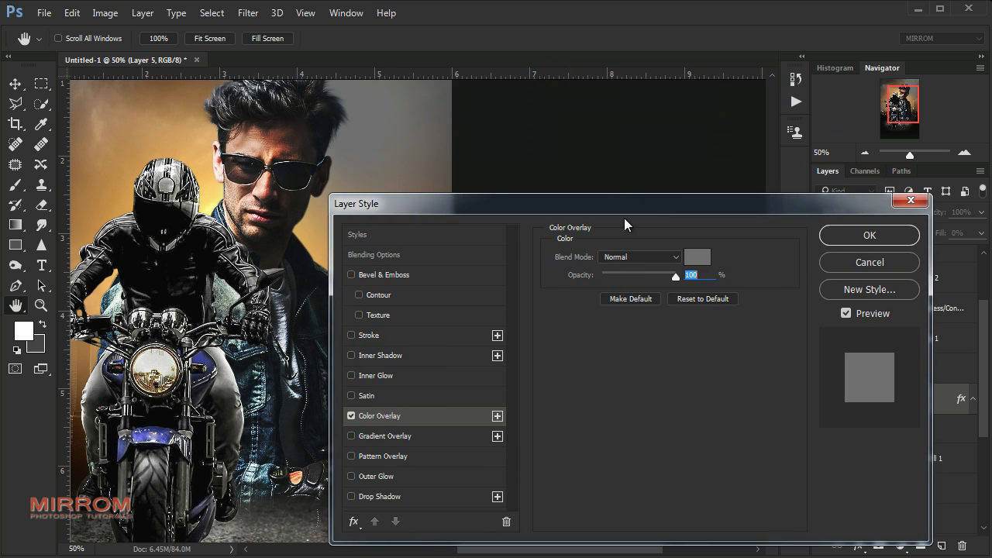
pyautogui.keyDown('alt'); pyautogui.click(301, 377); pyautogui.keyUp('alt')
pyautogui.moveTo(658, 201); pyautogui.dragTo(706, 171)
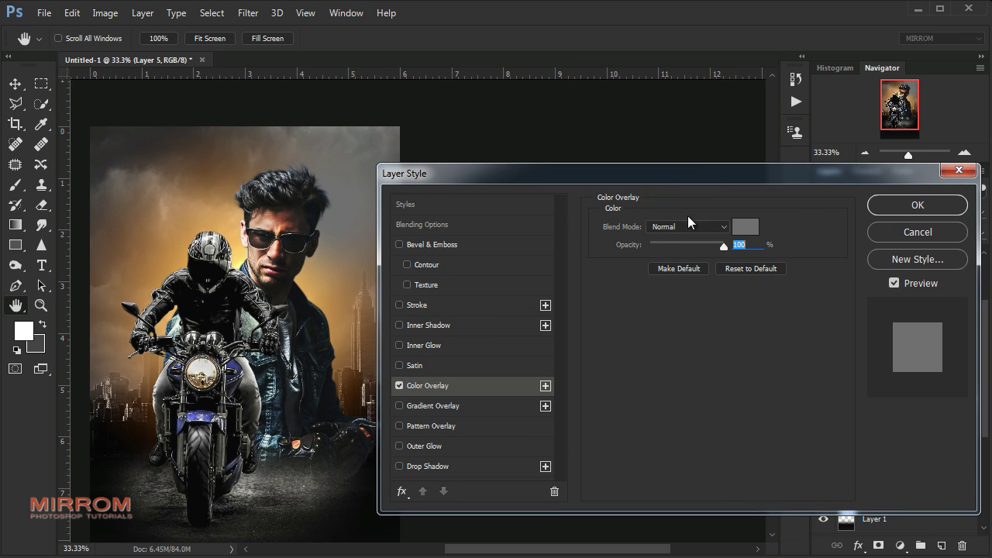
pyautogui.click(745, 226)
pyautogui.moveTo(694, 290); pyautogui.dragTo(694, 271)
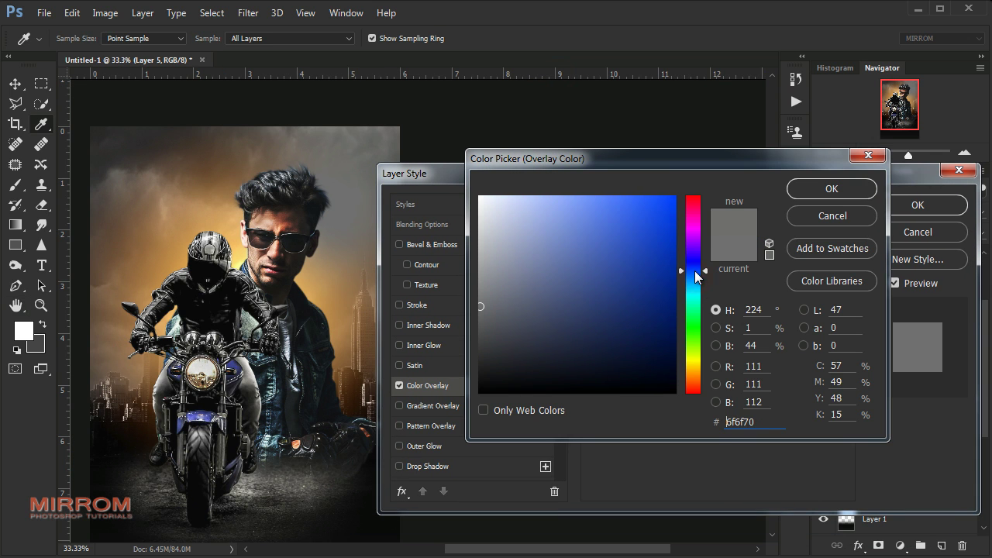
pyautogui.moveTo(610, 271)
pyautogui.mouseDown()
pyautogui.moveTo(555, 289)
pyautogui.moveTo(631, 233)
pyautogui.moveTo(551, 320)
pyautogui.mouseUp()
pyautogui.moveTo(694, 269); pyautogui.dragTo(694, 253)
pyautogui.click(515, 335)
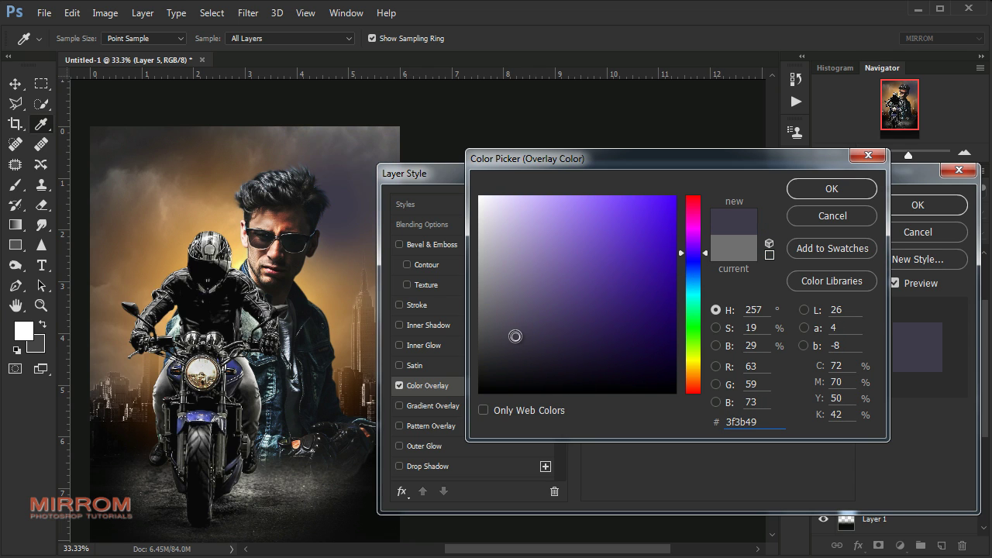
pyautogui.doubleClick(764, 423)
pyautogui.click(818, 193)
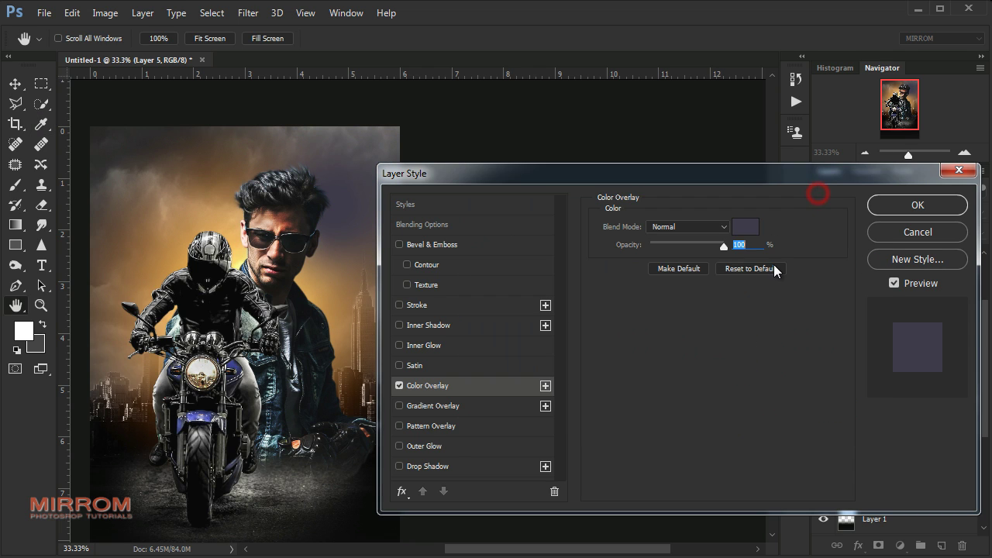
# Blend the overlay in Overlay mode and enlarge Layer 5 about 110% behind the model's head
pyautogui.click(708, 227)
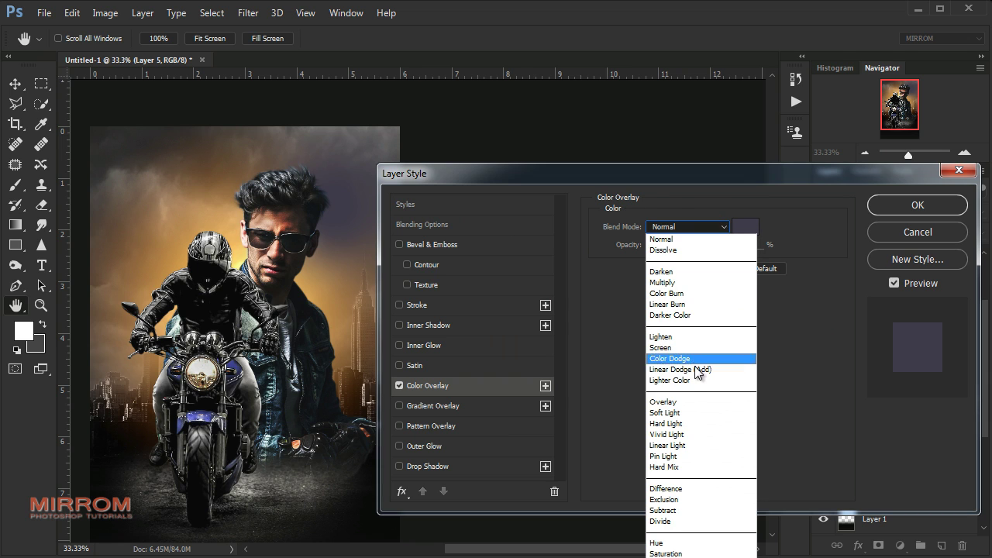
pyautogui.click(683, 400)
pyautogui.click(882, 210)
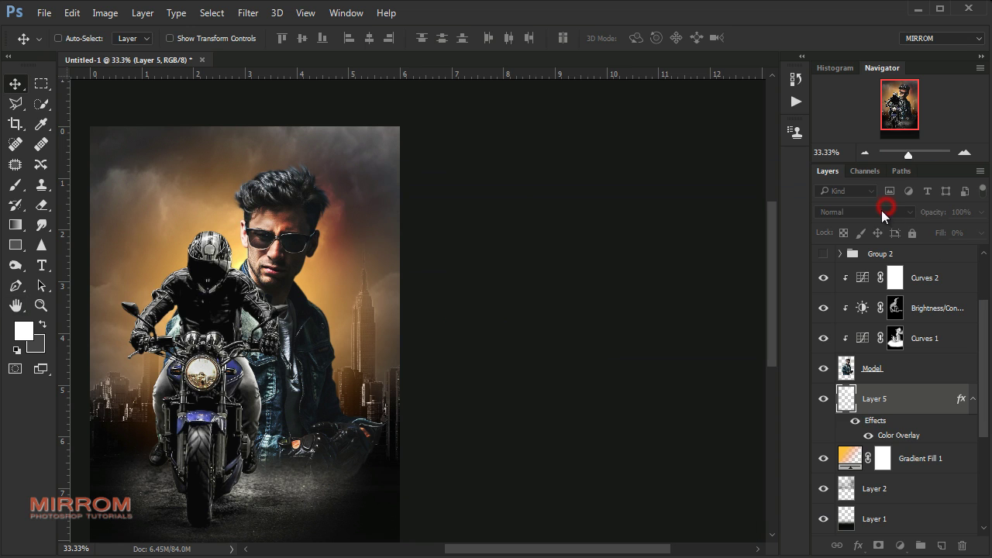
pyautogui.moveTo(501, 551); pyautogui.dragTo(463, 551)
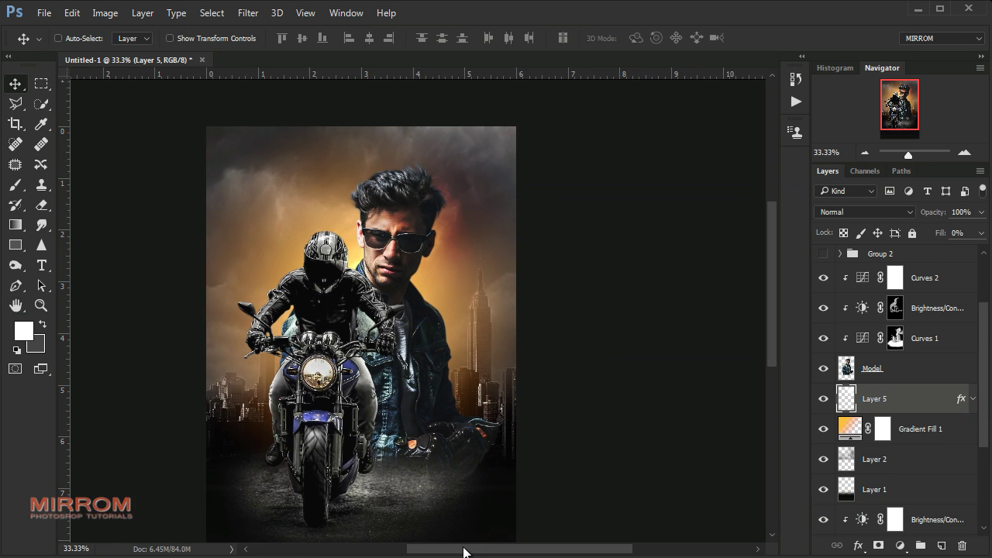
pyautogui.hotkey('ctrl', 't')
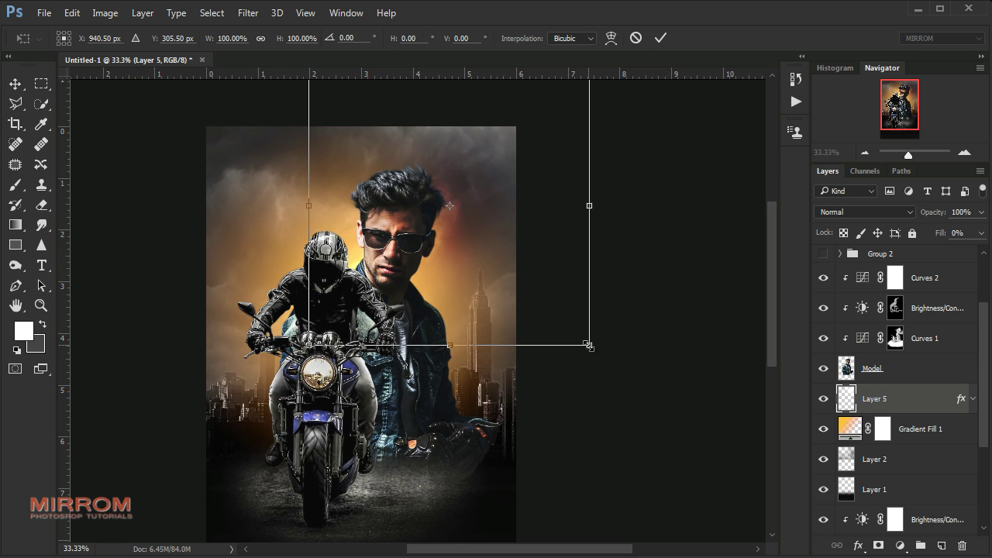
pyautogui.moveTo(589, 345)
pyautogui.mouseDown()
pyautogui.moveTo(604, 374)
pyautogui.moveTo(561, 261)
pyautogui.mouseUp()
pyautogui.press('Return')
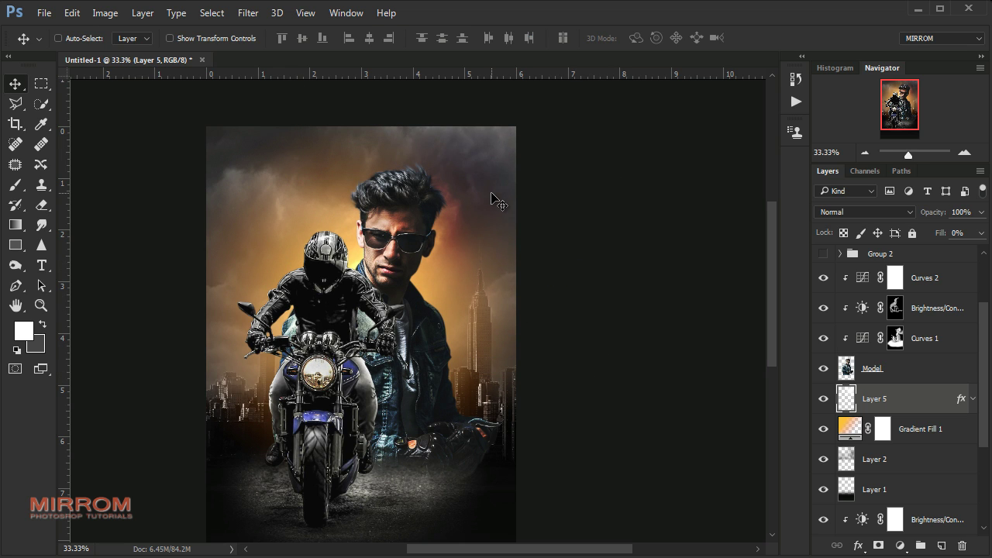
# Duplicate Layer 5 and move the copy toward the lower left
pyautogui.hotkey('ctrl', 'j')
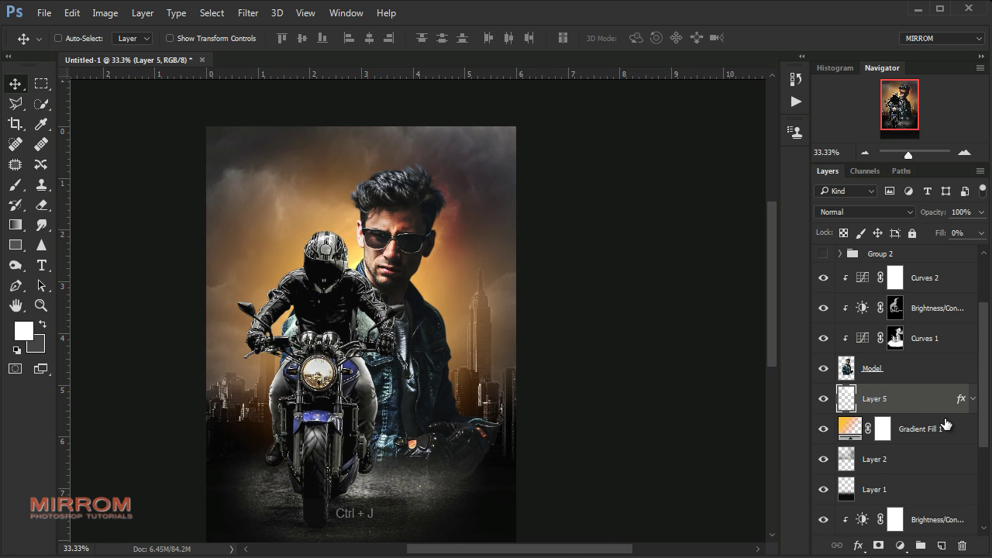
pyautogui.click(921, 397)
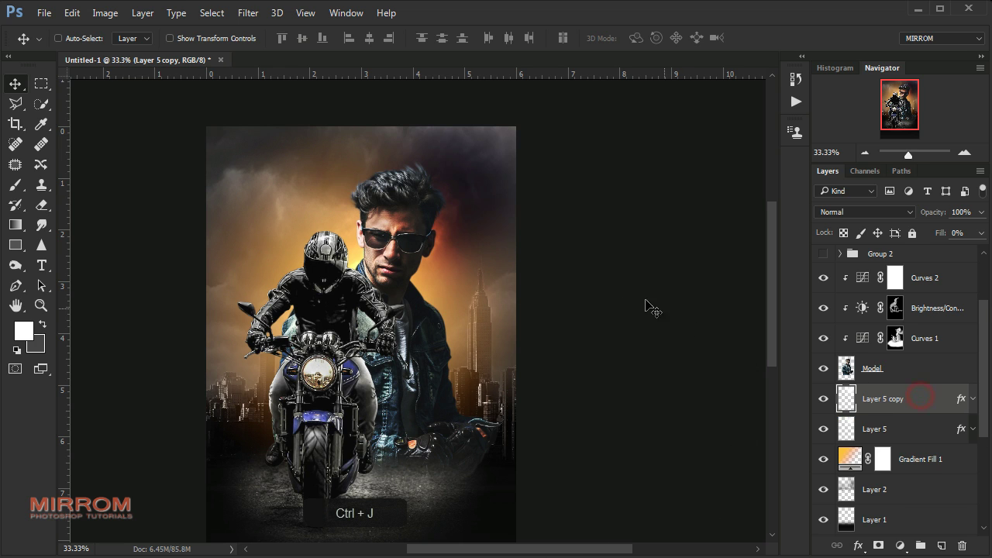
pyautogui.moveTo(456, 225); pyautogui.dragTo(257, 375)
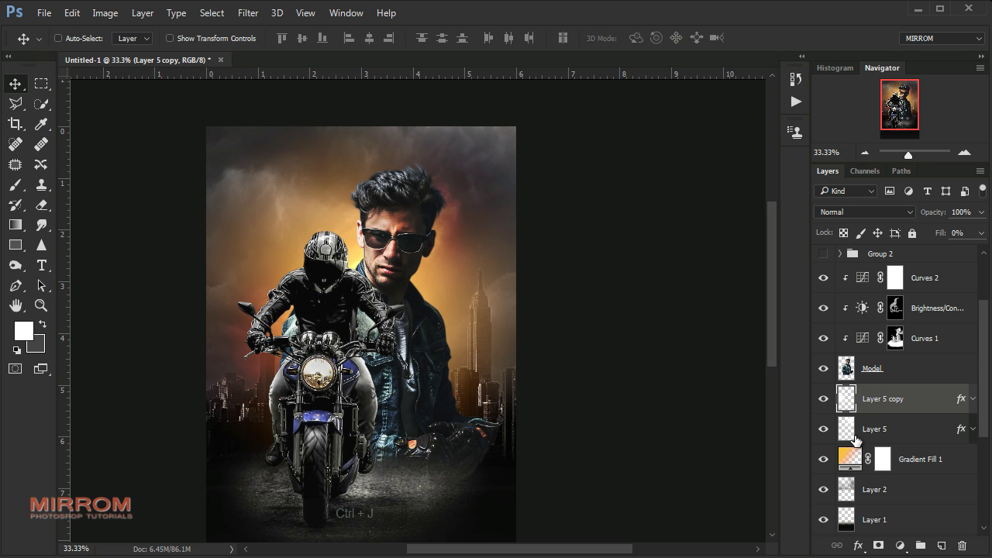
# Recolour the copy's Color Overlay to dark blue #1d273c with Lighten blend mode
pyautogui.doubleClick(958, 407)
pyautogui.click(514, 385)
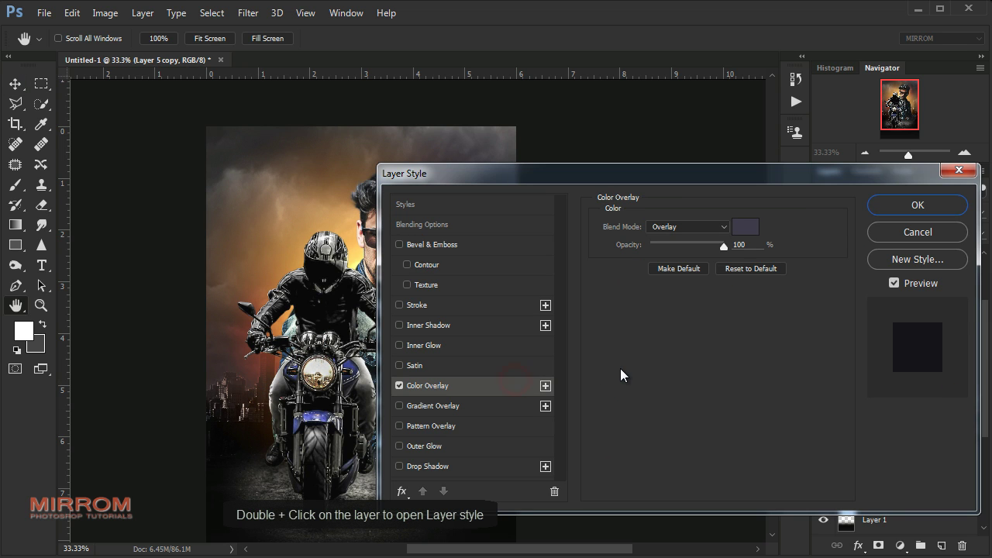
pyautogui.click(725, 226)
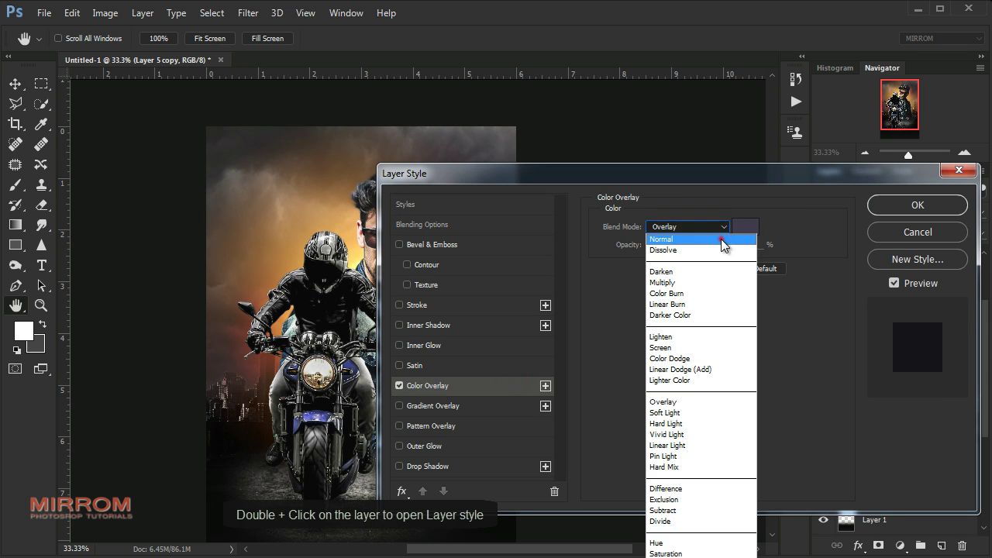
pyautogui.click(697, 233)
pyautogui.click(745, 226)
pyautogui.moveTo(704, 261); pyautogui.dragTo(705, 272)
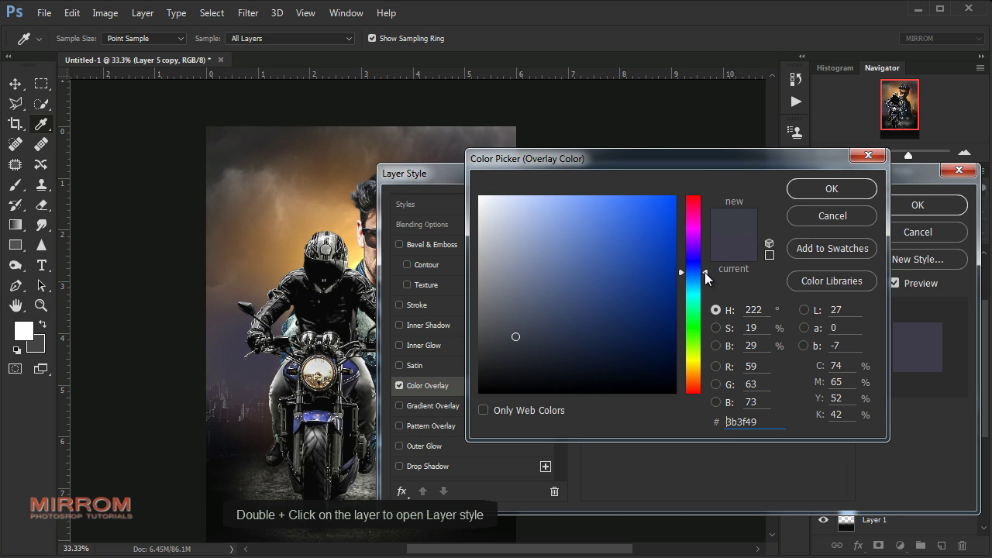
pyautogui.moveTo(554, 323); pyautogui.dragTo(579, 347)
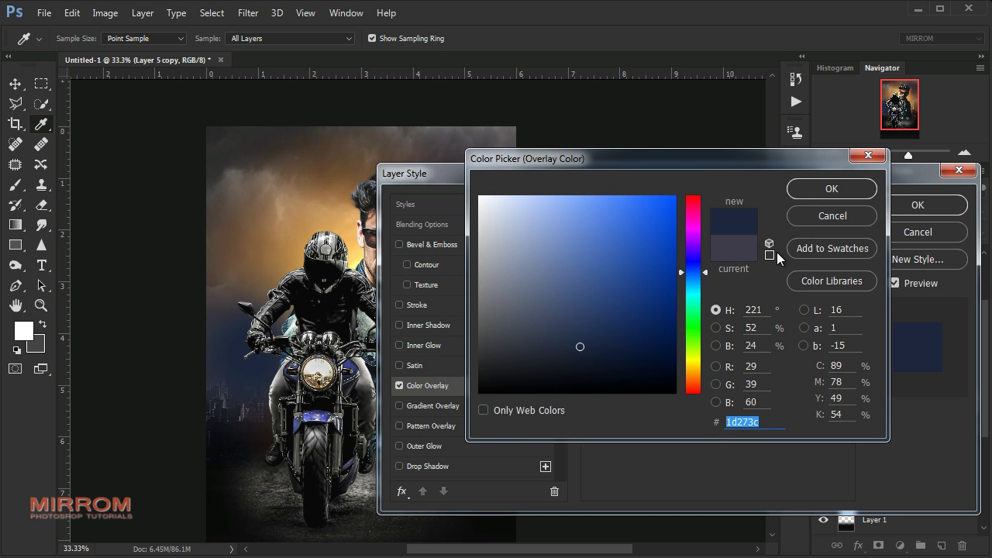
pyautogui.click(794, 192)
pyautogui.click(725, 229)
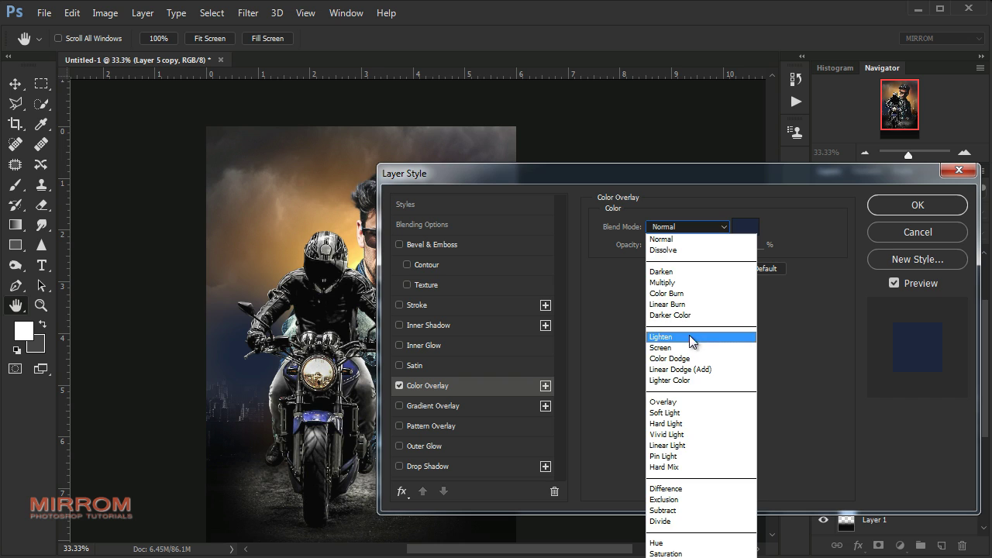
pyautogui.click(719, 336)
pyautogui.click(879, 206)
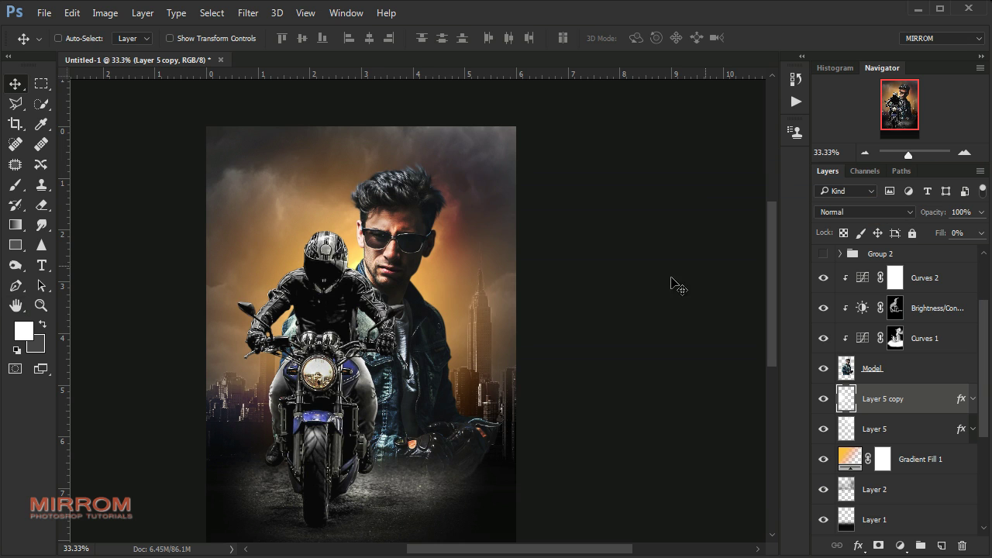
# Widen the copied glow and reposition it over the poster's left side
pyautogui.moveTo(257, 392); pyautogui.dragTo(250, 412)
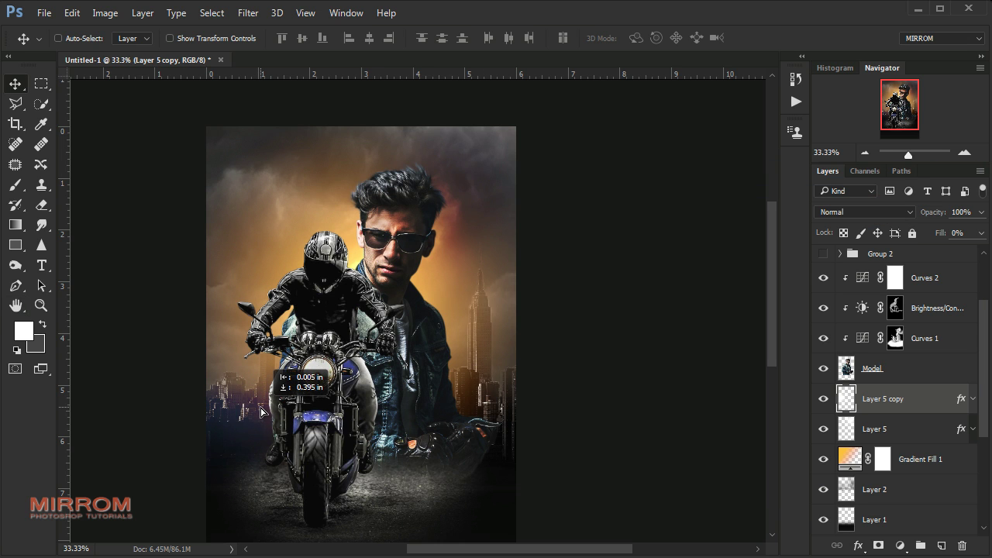
pyautogui.hotkey('ctrl', 't')
pyautogui.moveTo(101, 377); pyautogui.dragTo(100, 377)
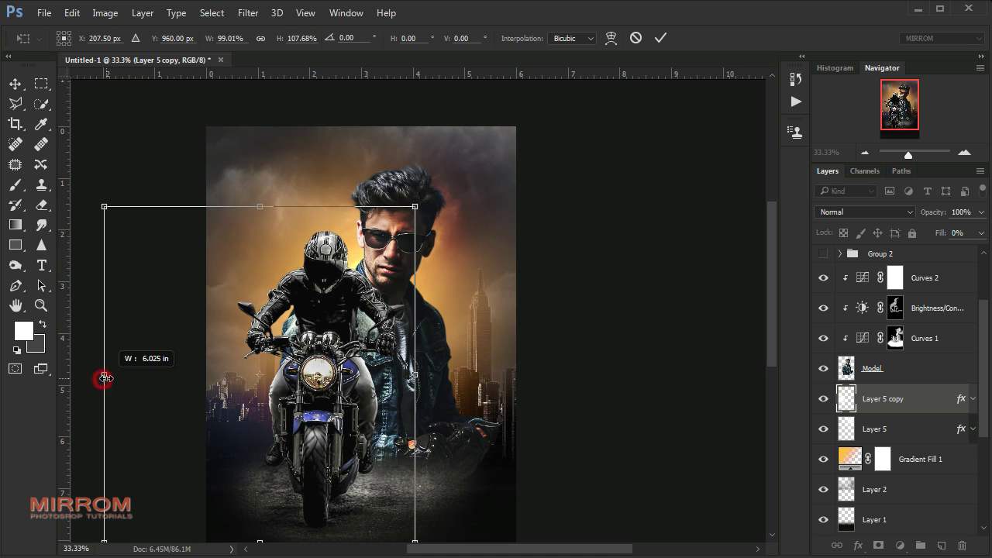
pyautogui.press('Return')
pyautogui.moveTo(244, 419); pyautogui.dragTo(326, 415)
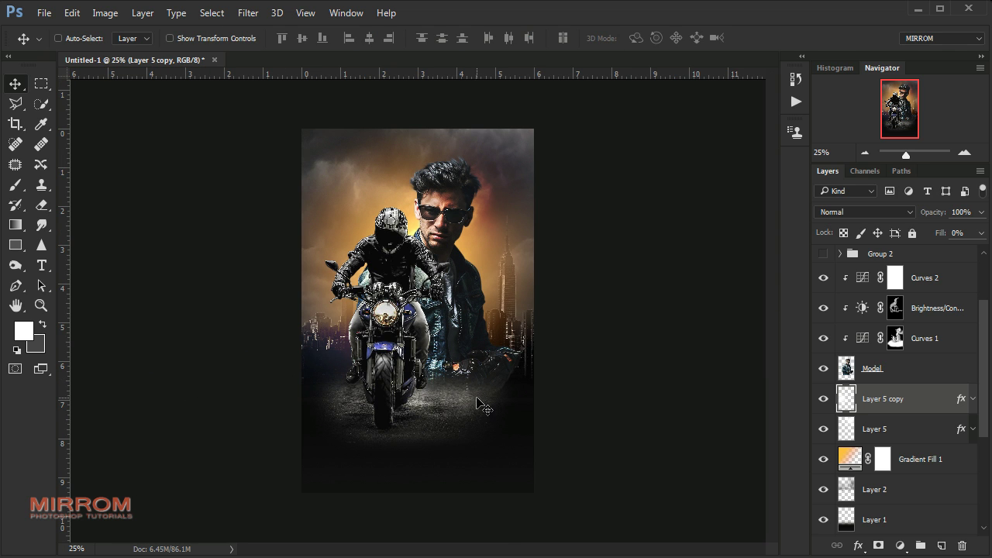
pyautogui.scroll(2, 896, 391)
# Place the effect_stock_02 particle image above Curves 3 and scale it under the rider
pyautogui.click(862, 258)
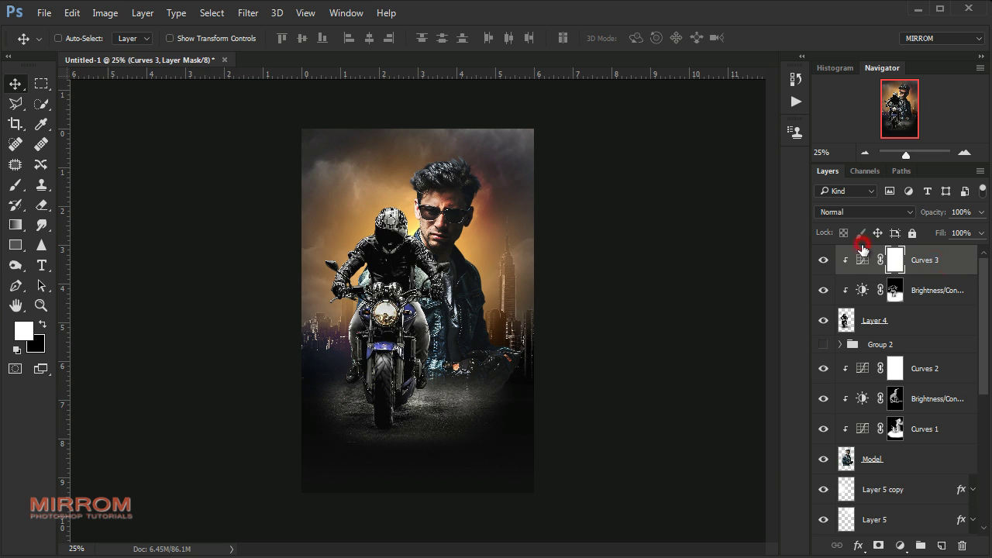
pyautogui.click(48, 13)
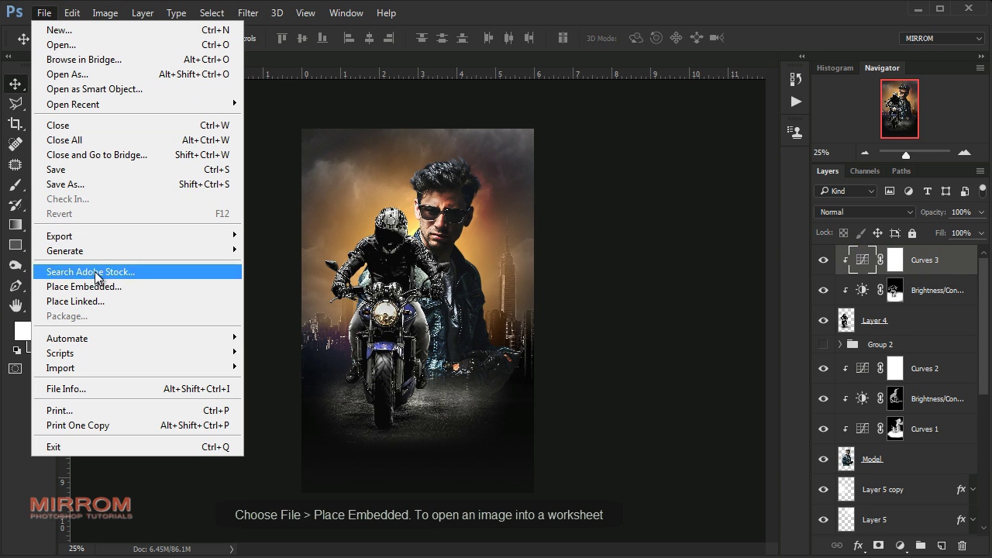
pyautogui.click(141, 286)
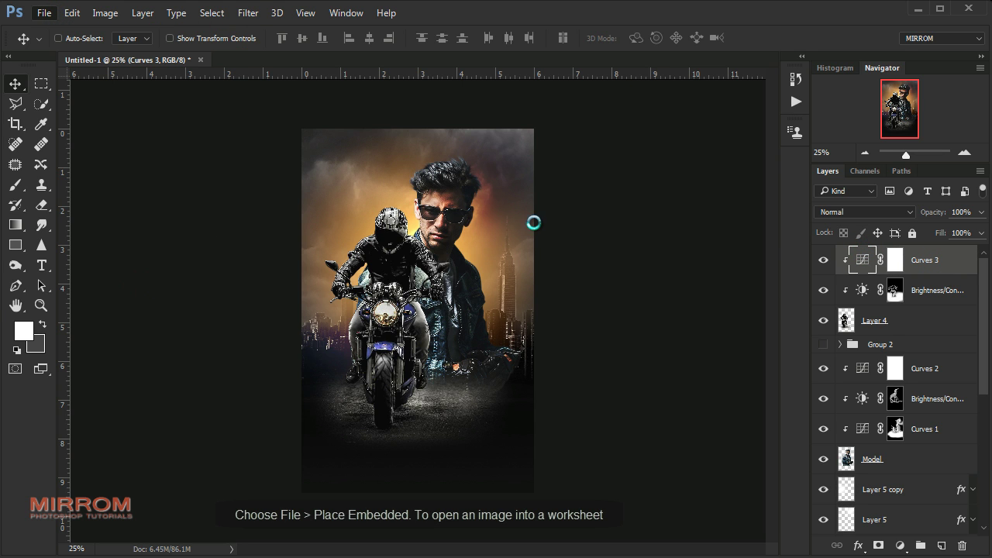
pyautogui.moveTo(513, 282); pyautogui.dragTo(504, 310)
pyautogui.moveTo(524, 401)
pyautogui.mouseDown()
pyautogui.moveTo(552, 419)
pyautogui.moveTo(540, 419)
pyautogui.mouseUp()
pyautogui.moveTo(384, 305)
pyautogui.mouseDown()
pyautogui.moveTo(380, 331)
pyautogui.moveTo(412, 281)
pyautogui.mouseUp()
pyautogui.moveTo(529, 289); pyautogui.dragTo(556, 267)
pyautogui.press('Return')
# Nudge the particle image into position and set its blend mode to Lighten
pyautogui.hotkey('shift', 'Down')
pyautogui.hotkey('shift', 'Down')
pyautogui.hotkey('shift', 'Down')
pyautogui.hotkey('shift', 'Down')
pyautogui.hotkey('shift', 'Down')
pyautogui.hotkey('shift', 'Down')
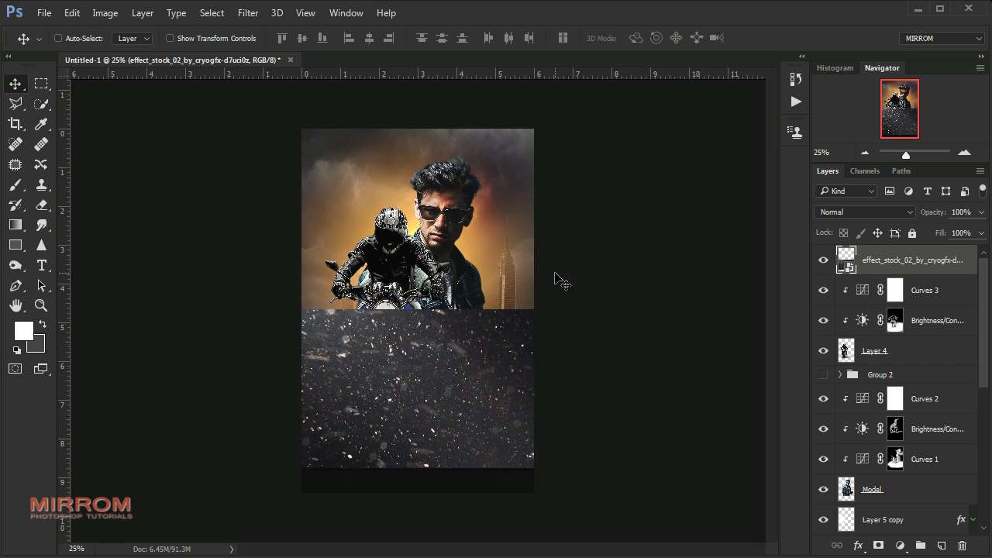
pyautogui.hotkey('shift', 'Up')
pyautogui.hotkey('shift', 'Up')
pyautogui.hotkey('shift', 'Down')
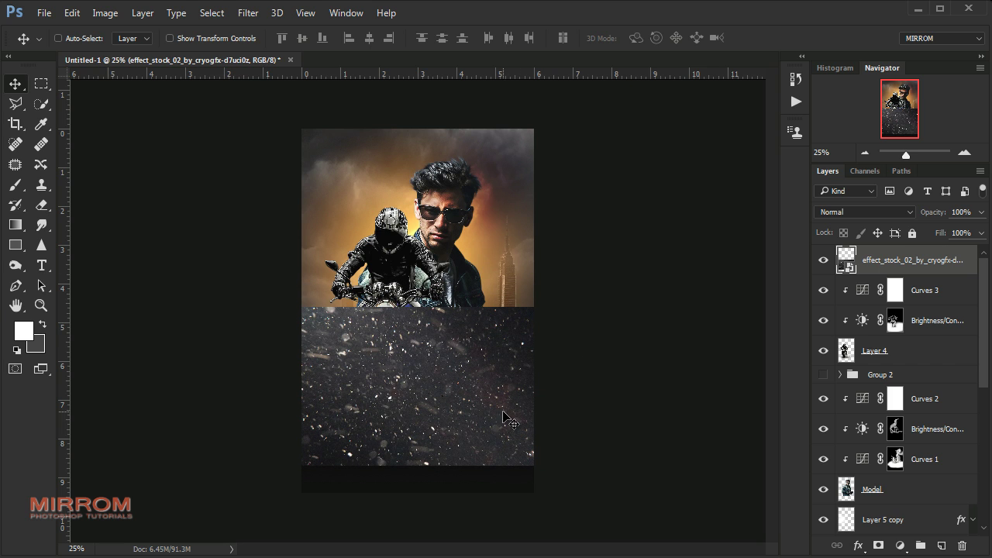
pyautogui.click(869, 213)
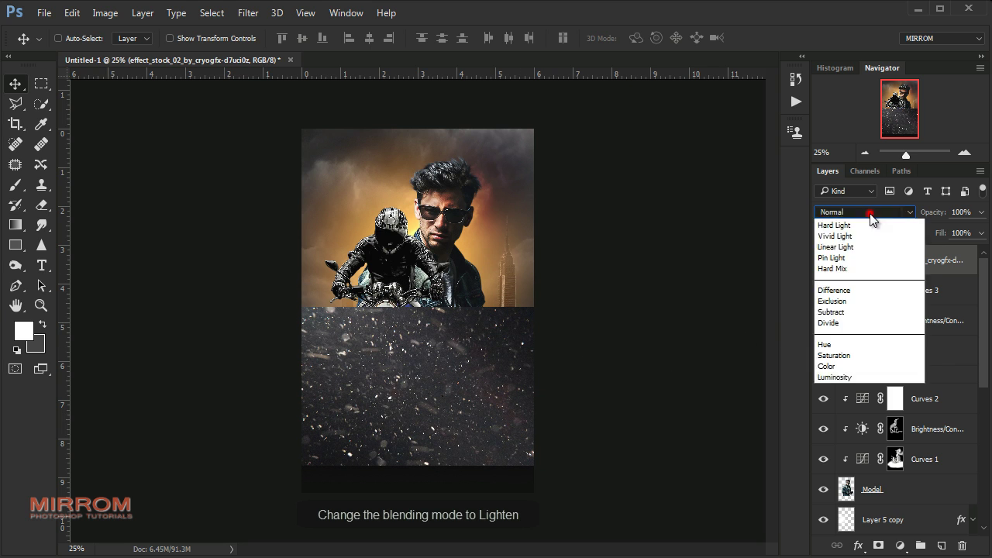
pyautogui.click(853, 322)
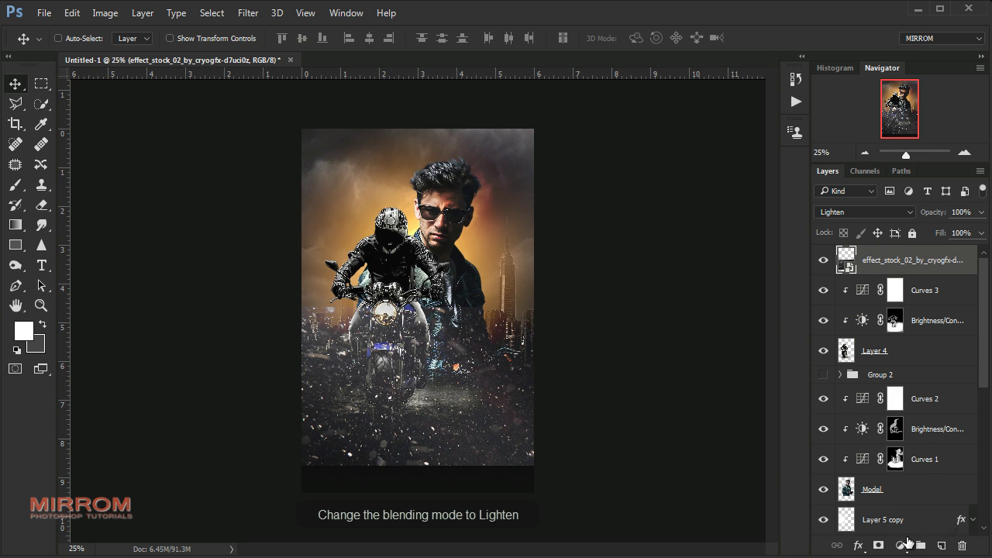
# Add a Brightness/Contrast adjustment clipped to the particles, Brightness -41, Contrast 100
pyautogui.click(901, 545)
pyautogui.click(927, 259)
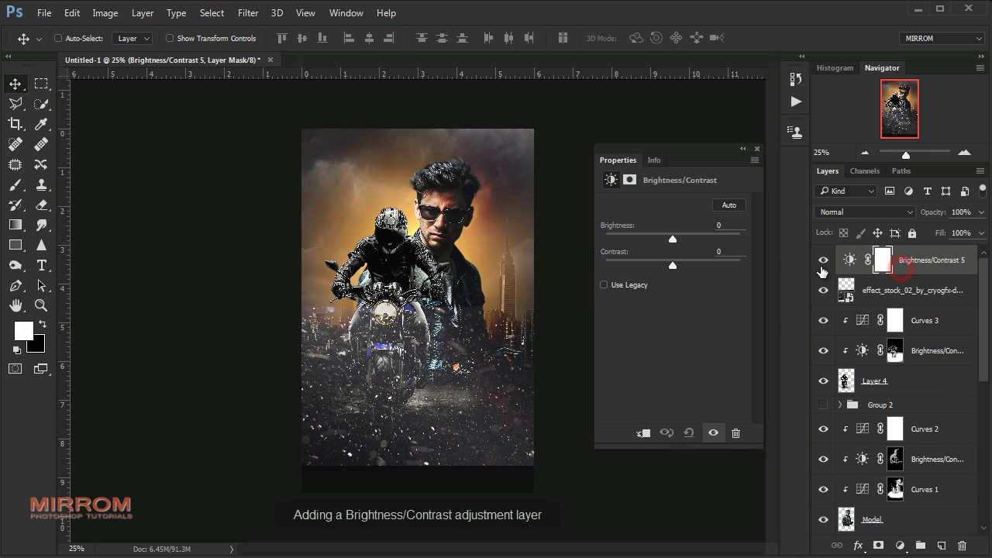
pyautogui.click(642, 433)
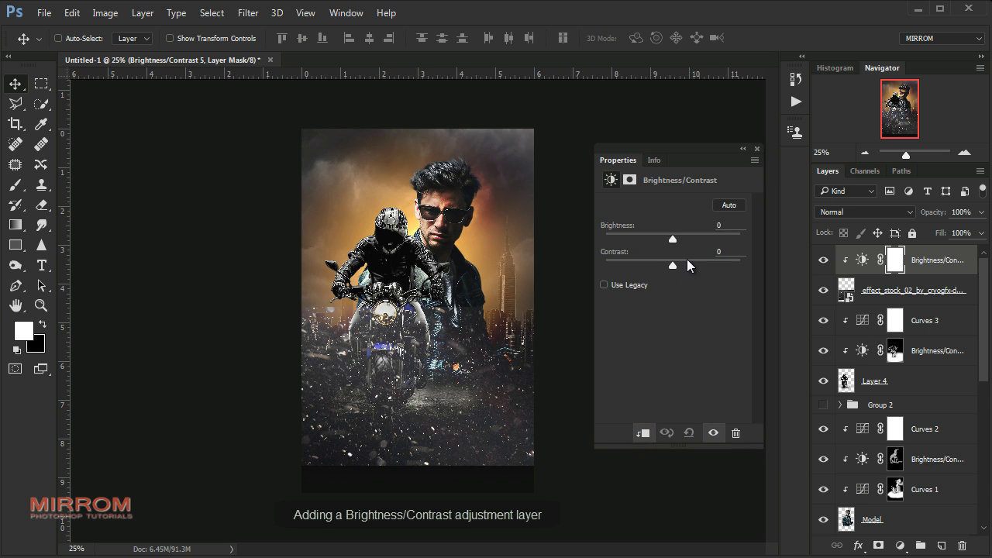
pyautogui.moveTo(672, 238); pyautogui.dragTo(655, 240)
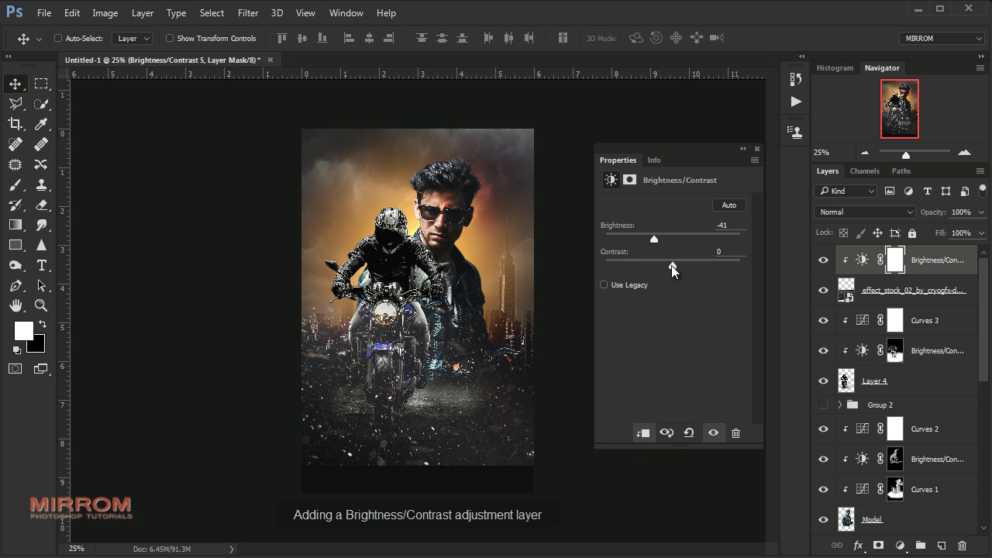
pyautogui.moveTo(672, 265); pyautogui.dragTo(743, 279)
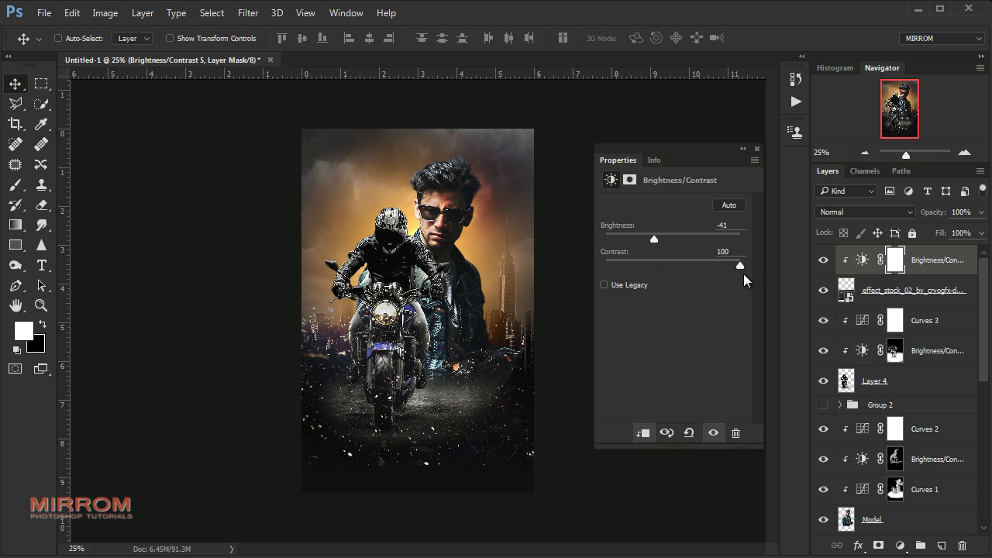
pyautogui.click(755, 152)
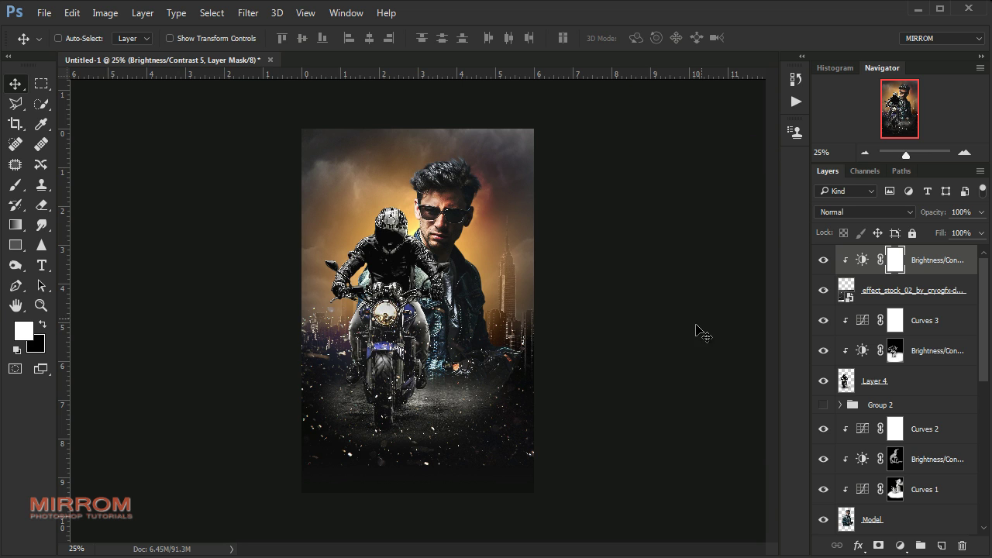
pyautogui.hotkey('ctrl', '+')
# Add a layer mask to the sparks layer and set a black brush at about 48% opacity
pyautogui.scroll(-3, 589, 378)
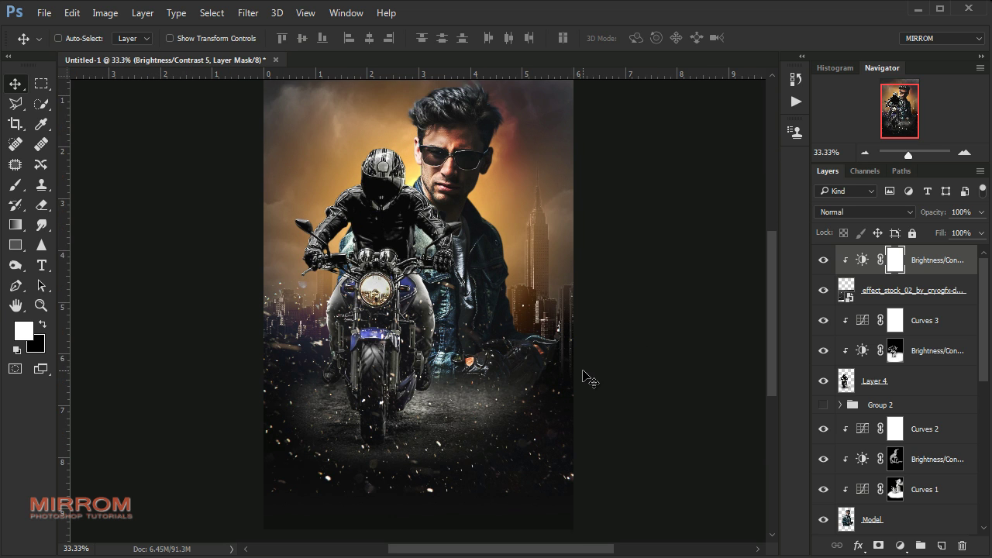
pyautogui.click(876, 293)
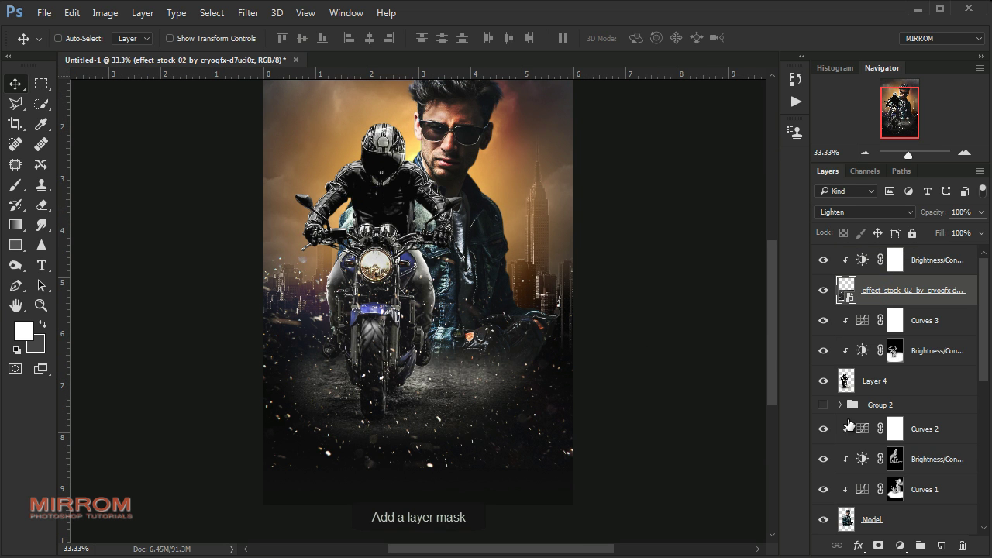
pyautogui.click(878, 545)
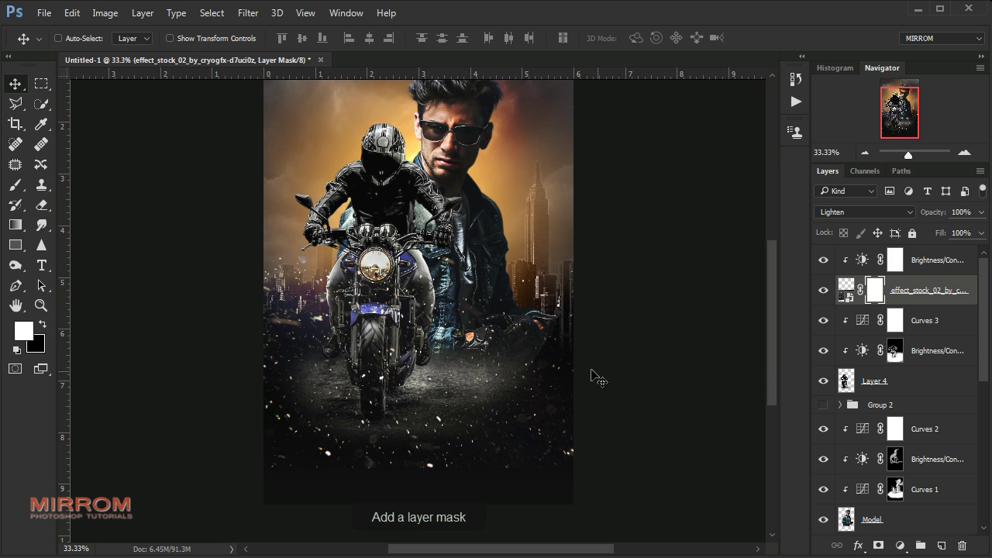
pyautogui.click(42, 324)
pyautogui.press('b')
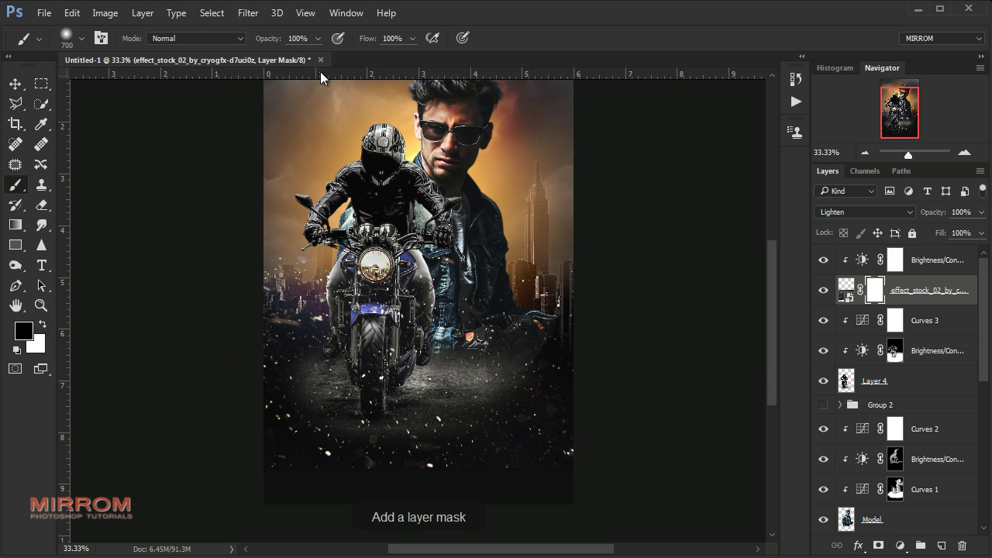
pyautogui.moveTo(297, 59); pyautogui.dragTo(279, 58)
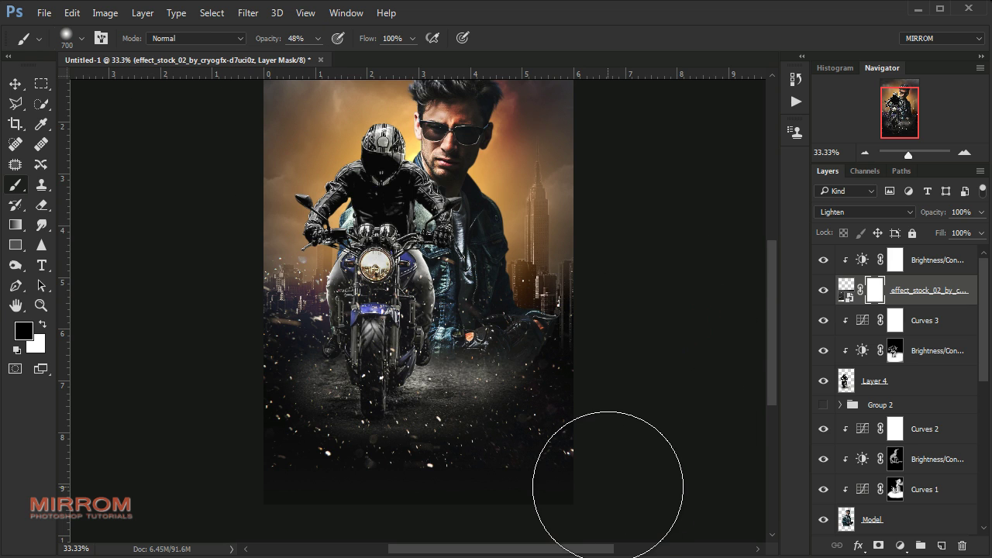
pyautogui.press('[')
pyautogui.press('[')
# Paint out sparks across the bottom, around the headlight and along the left edge
pyautogui.moveTo(605, 491)
pyautogui.mouseDown()
pyautogui.moveTo(487, 476)
pyautogui.moveTo(331, 505)
pyautogui.moveTo(262, 406)
pyautogui.mouseUp()
pyautogui.moveTo(584, 405); pyautogui.dragTo(597, 458)
pyautogui.press('[')
pyautogui.press('[')
pyautogui.press('[')
pyautogui.click(379, 310)
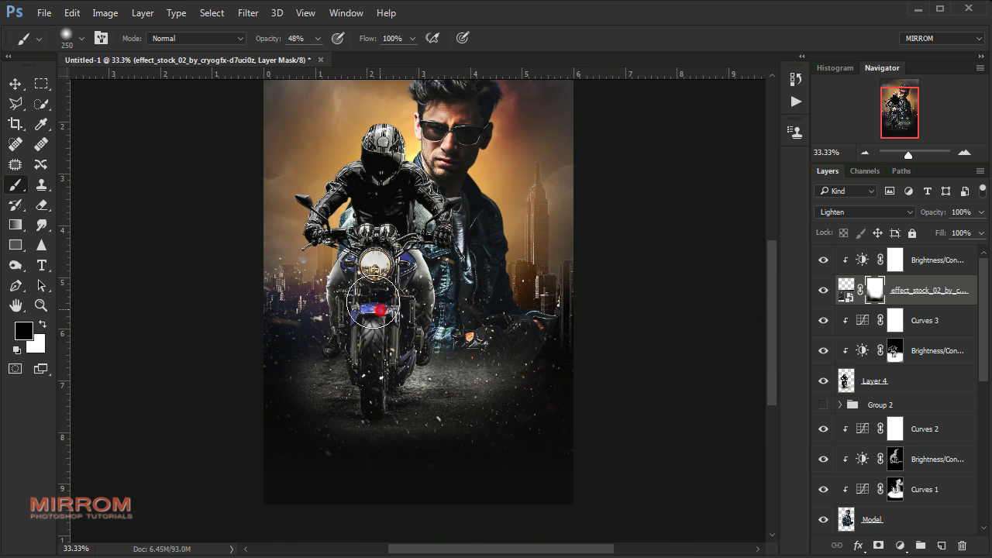
pyautogui.press('[')
pyautogui.press('[')
pyautogui.click(238, 332)
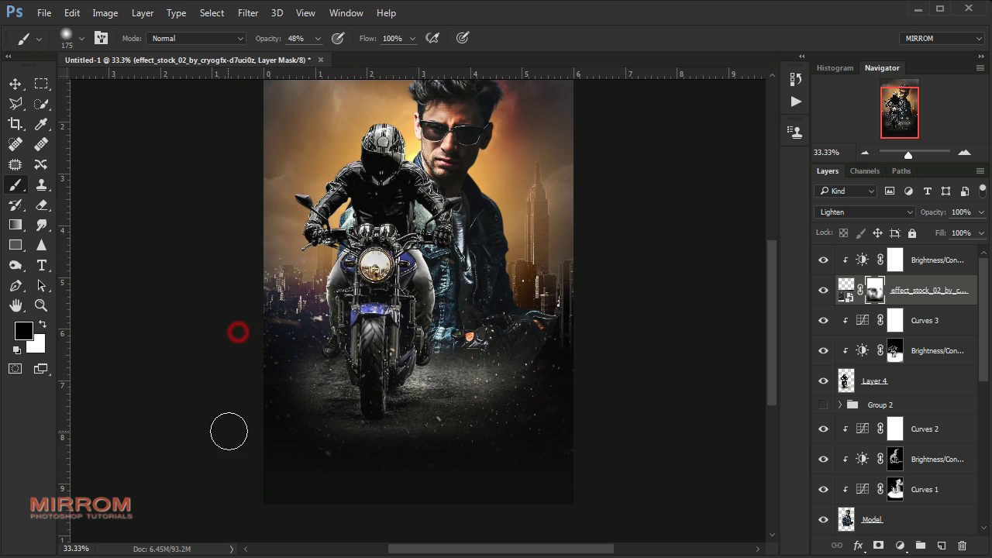
# Select the top Brightness/Contrast layer and stamp all visible layers into a new layer
pyautogui.press('v')
pyautogui.scroll(3, 493, 356)
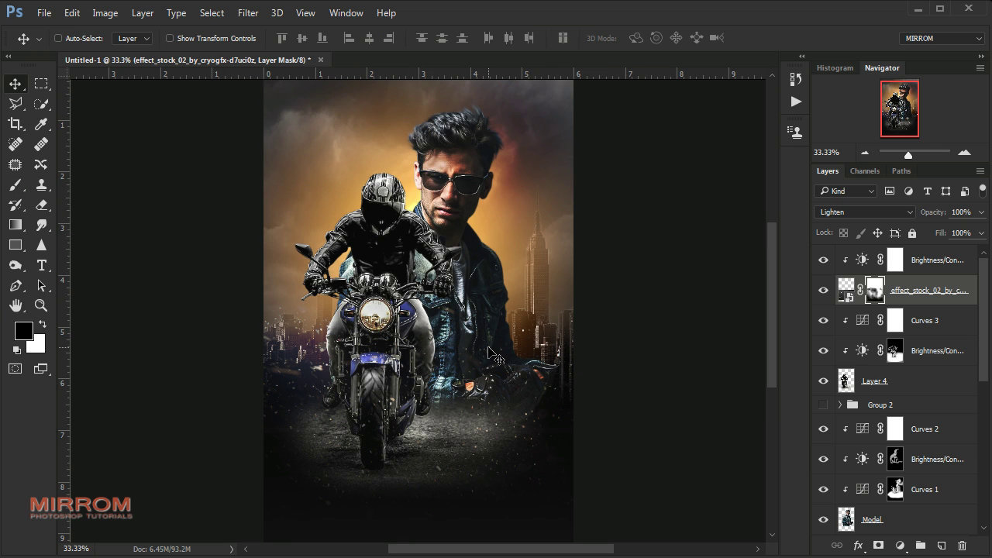
pyautogui.click(934, 261)
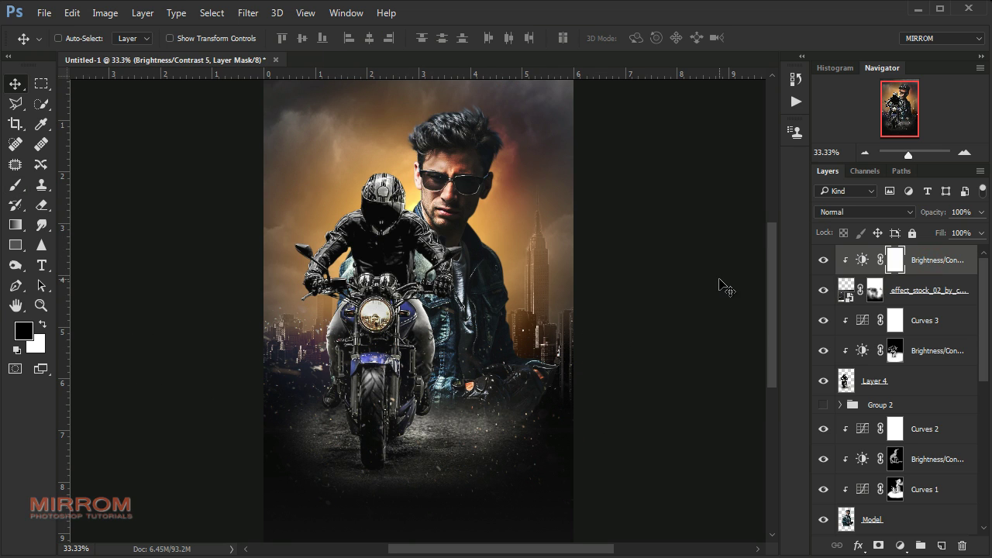
pyautogui.click(858, 263)
pyautogui.hotkey('ctrl', 'alt', 'shift', 'e')
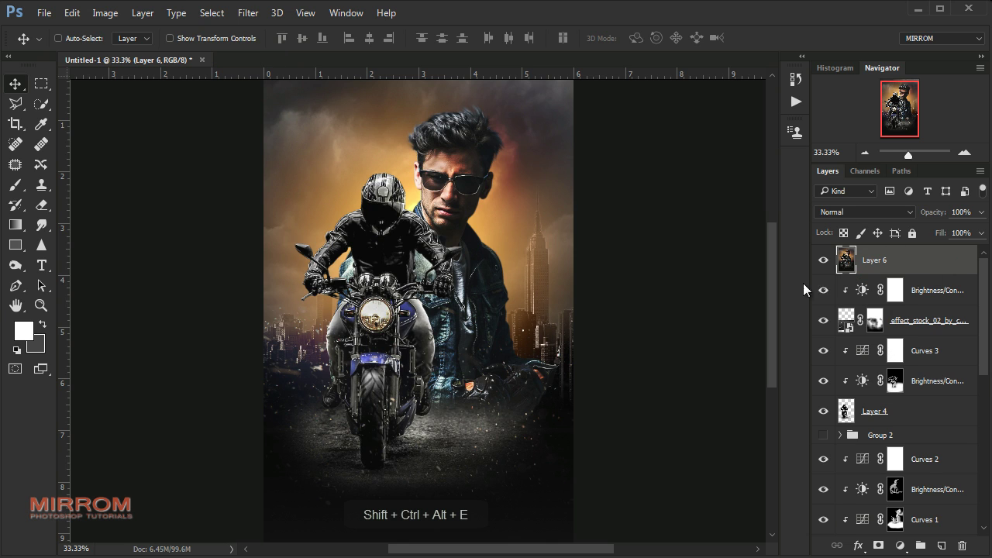
# Launch Nik Collection Color Efex Pro 4 on the stamped Layer 6
pyautogui.click(248, 13)
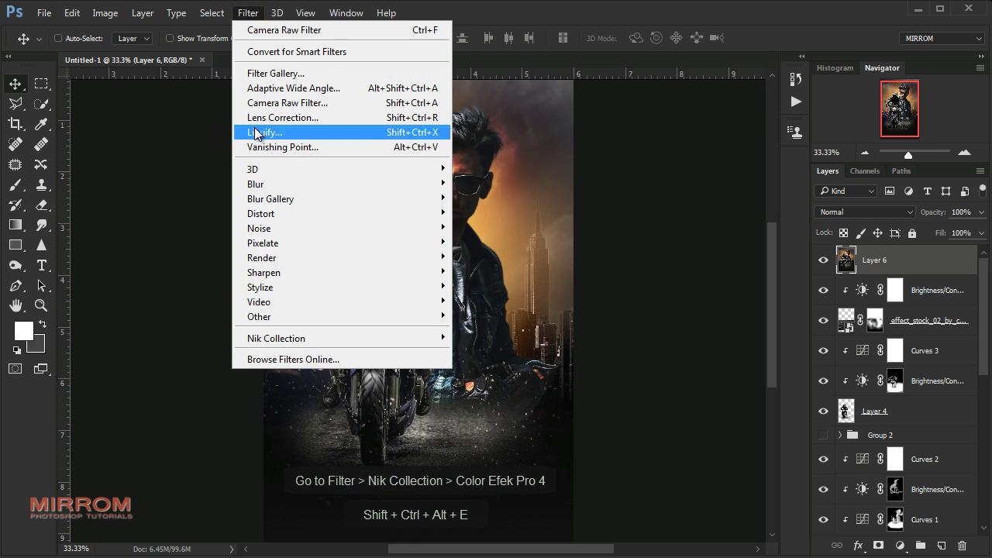
pyautogui.moveTo(276, 338)
pyautogui.click(497, 351)
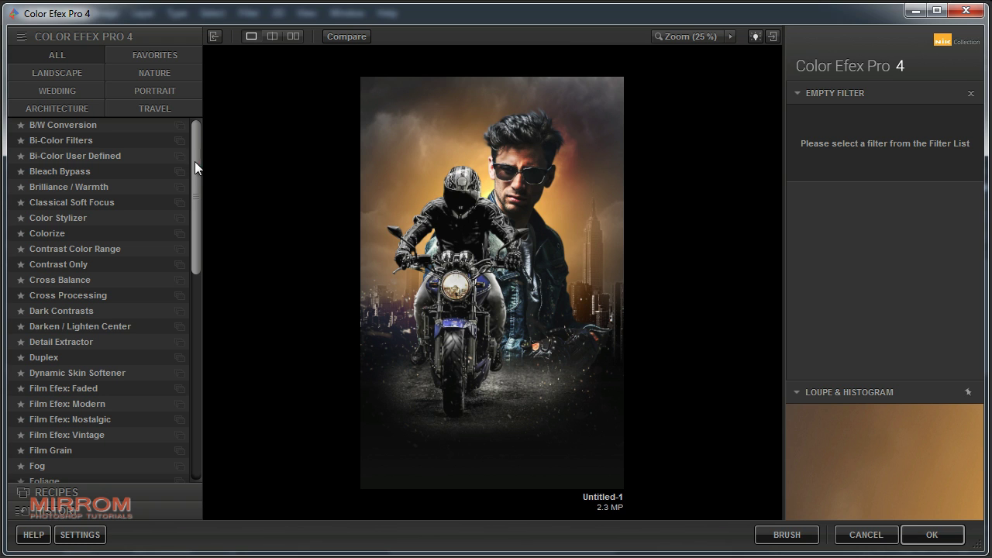
# Add Contrast Only: Brightness 17%, Contrast 13%, Soft Contrast -15%, Saturation 12%
pyautogui.scroll(-1, 155, 194)
pyautogui.click(149, 254)
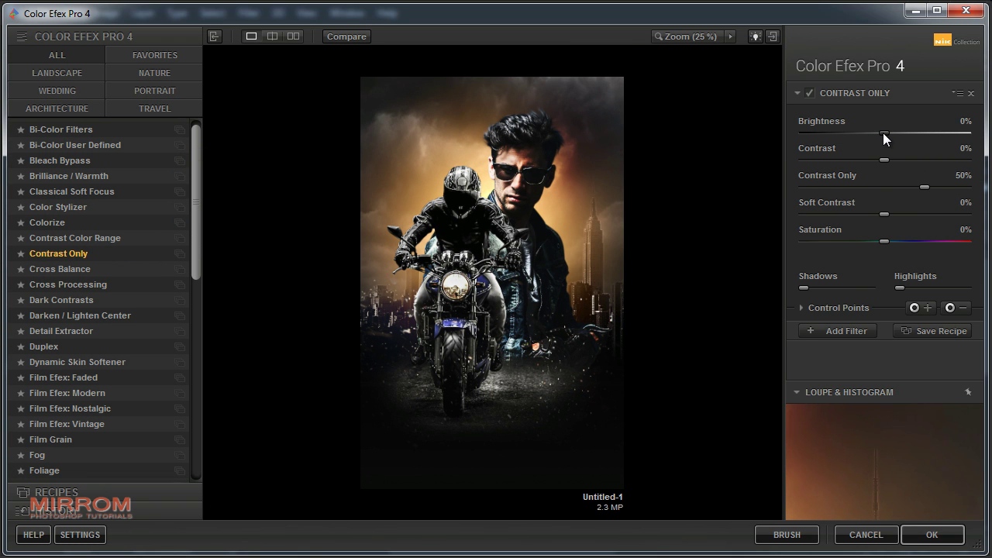
pyautogui.moveTo(888, 132); pyautogui.dragTo(897, 138)
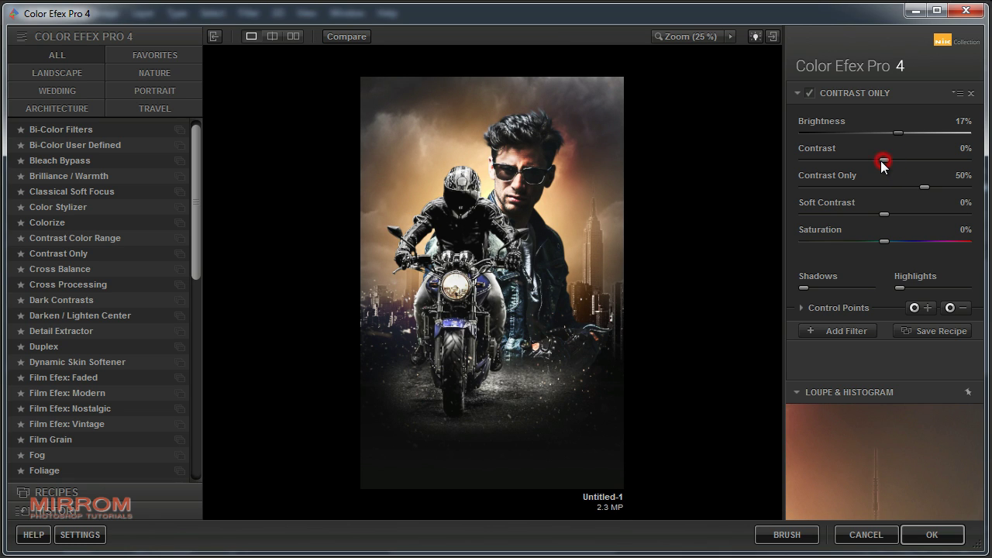
pyautogui.moveTo(884, 162); pyautogui.dragTo(888, 160)
pyautogui.moveTo(882, 214); pyautogui.dragTo(872, 214)
pyautogui.moveTo(890, 239); pyautogui.dragTo(896, 240)
# Add a Cross Processing filter using method Y06 at 43% strength
pyautogui.click(845, 332)
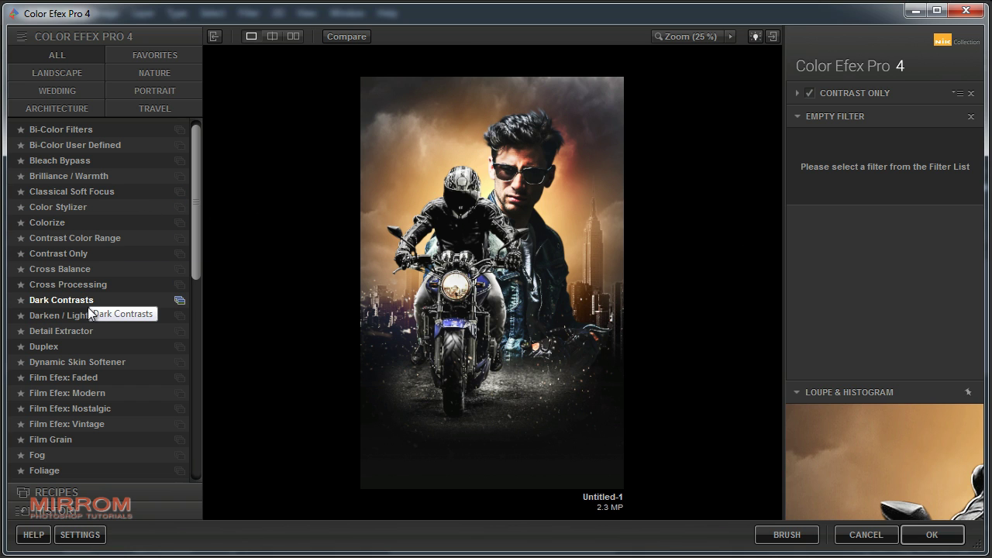
pyautogui.click(88, 287)
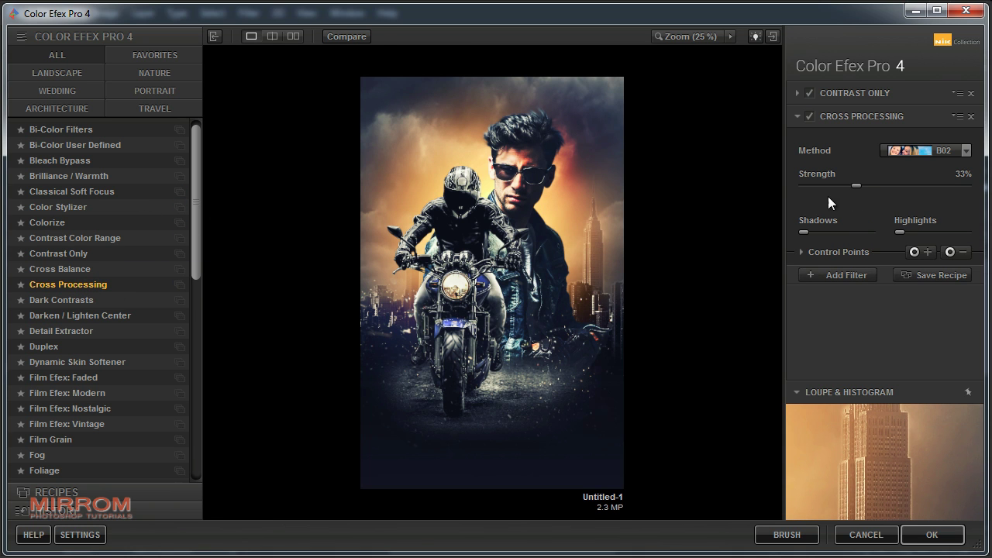
pyautogui.click(944, 150)
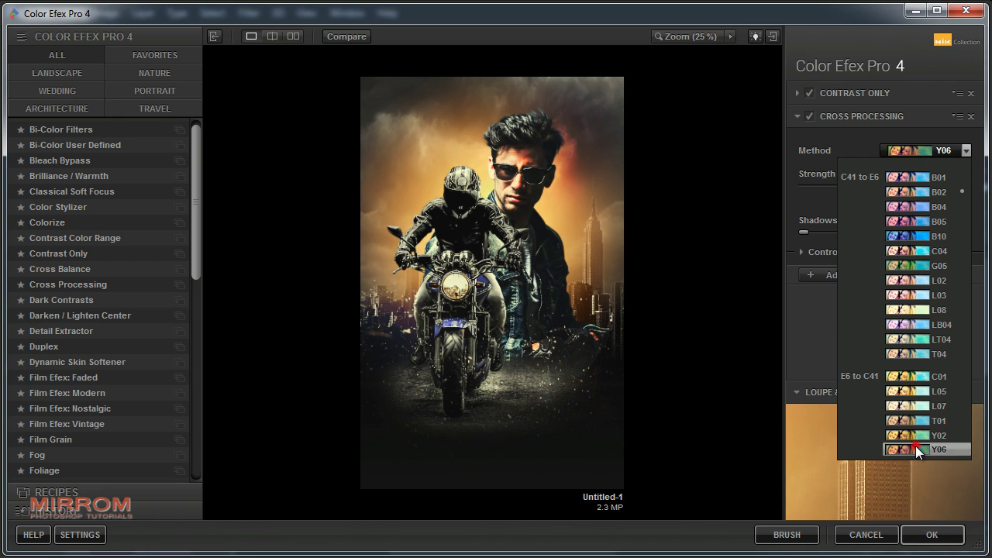
pyautogui.click(915, 446)
pyautogui.moveTo(857, 186); pyautogui.dragTo(870, 184)
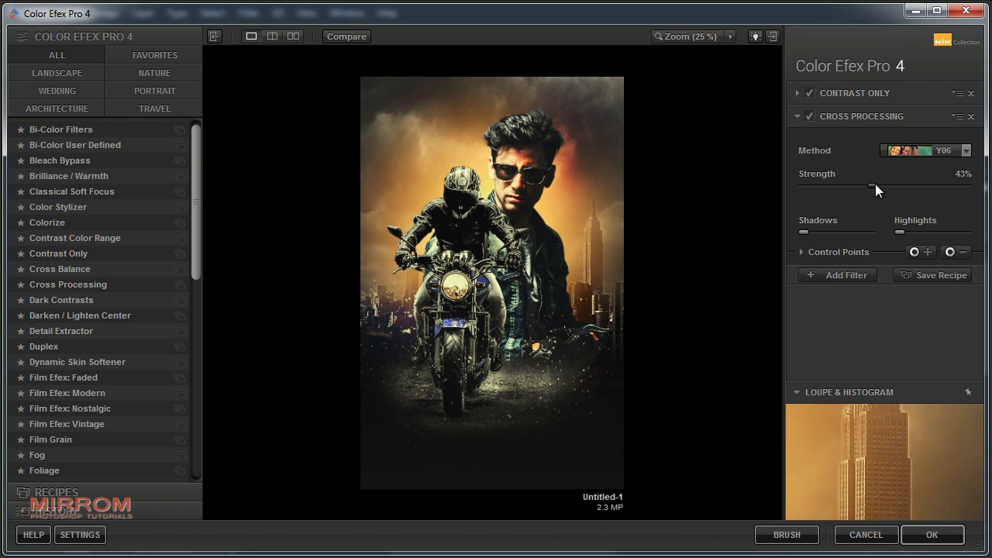
# Add White Neutralizer at 71% whole image with whites lowered to 9%, and apply the grade
pyautogui.click(841, 276)
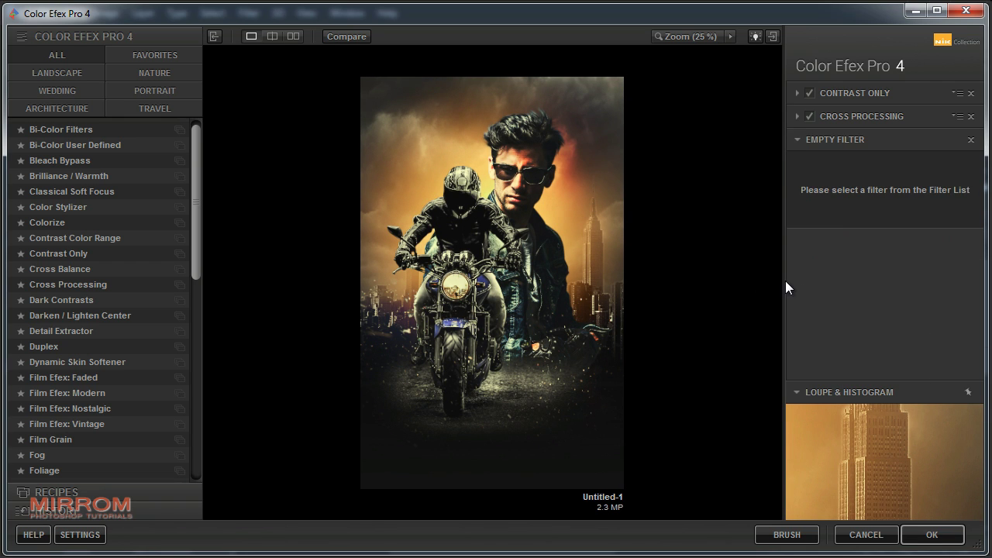
pyautogui.moveTo(196, 225); pyautogui.dragTo(197, 426)
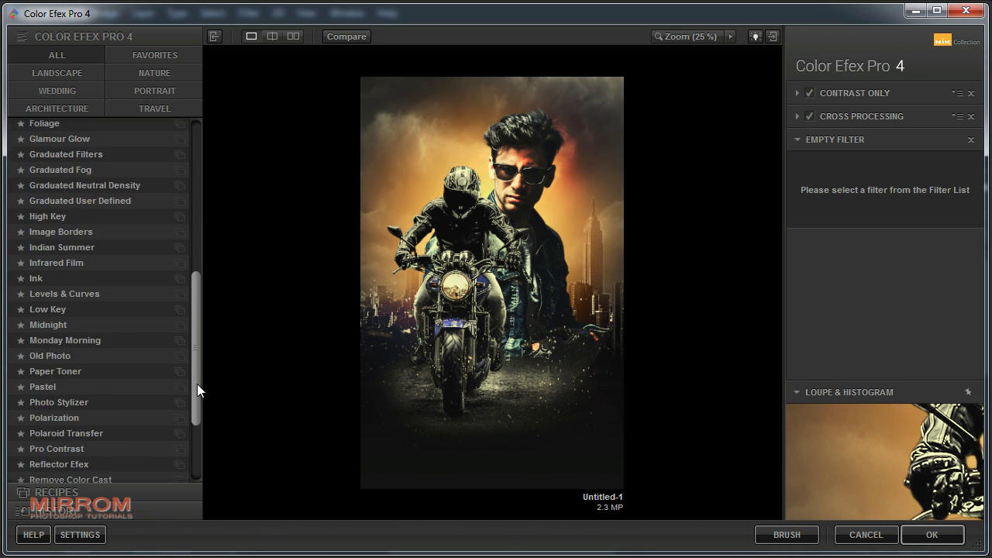
pyautogui.click(78, 474)
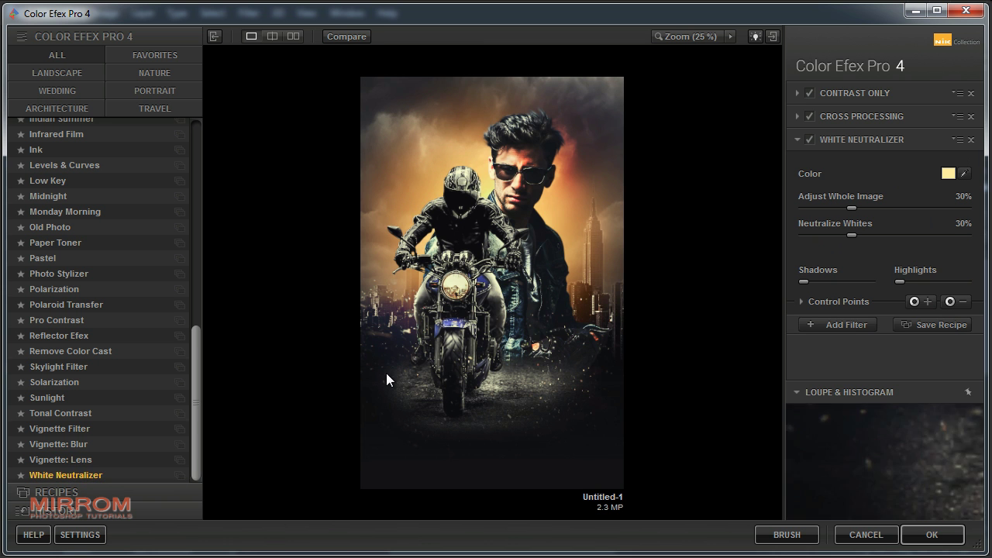
pyautogui.moveTo(853, 209); pyautogui.dragTo(922, 213)
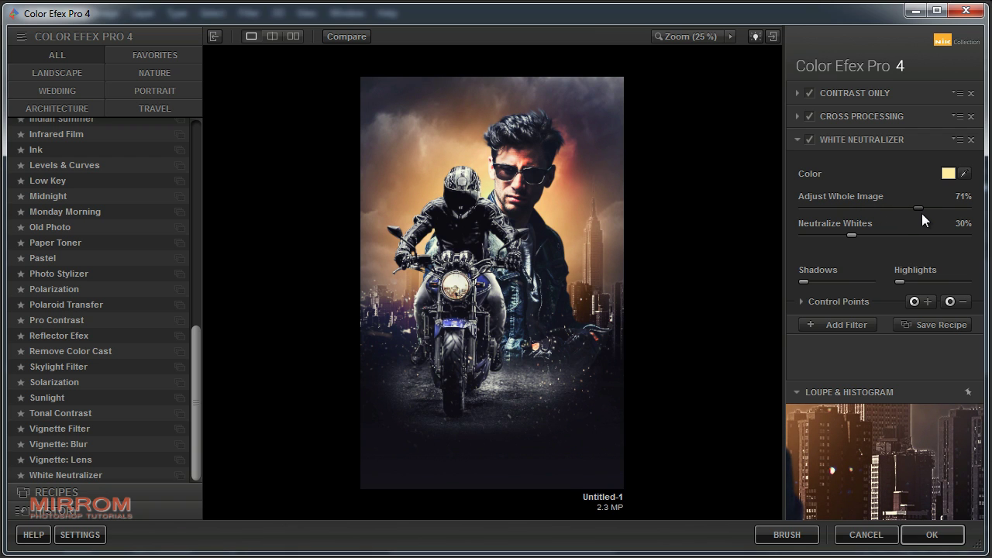
pyautogui.moveTo(851, 235); pyautogui.dragTo(819, 235)
pyautogui.click(922, 537)
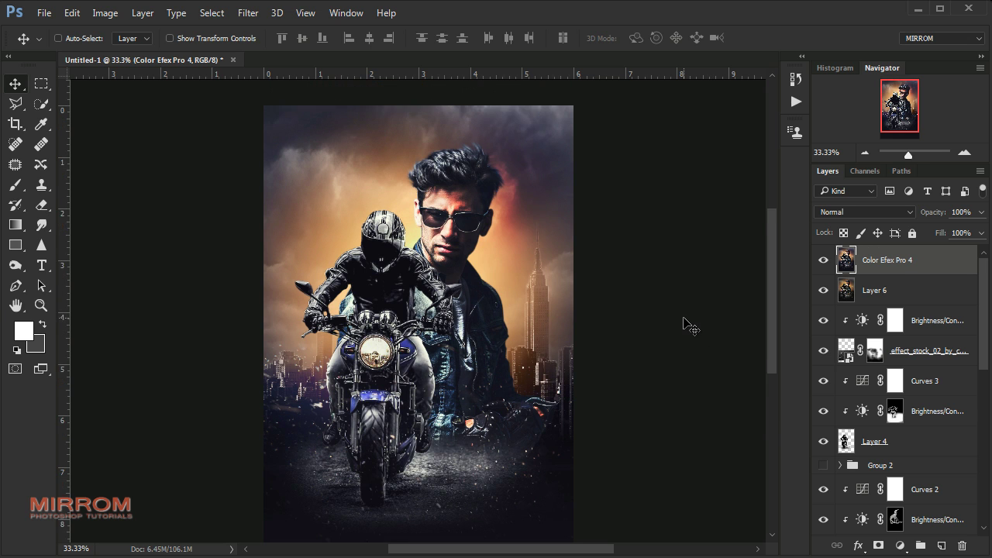
# Show the layout guides and choose Deutschlander Regular as the text font
pyautogui.scroll(-1, 690, 326)
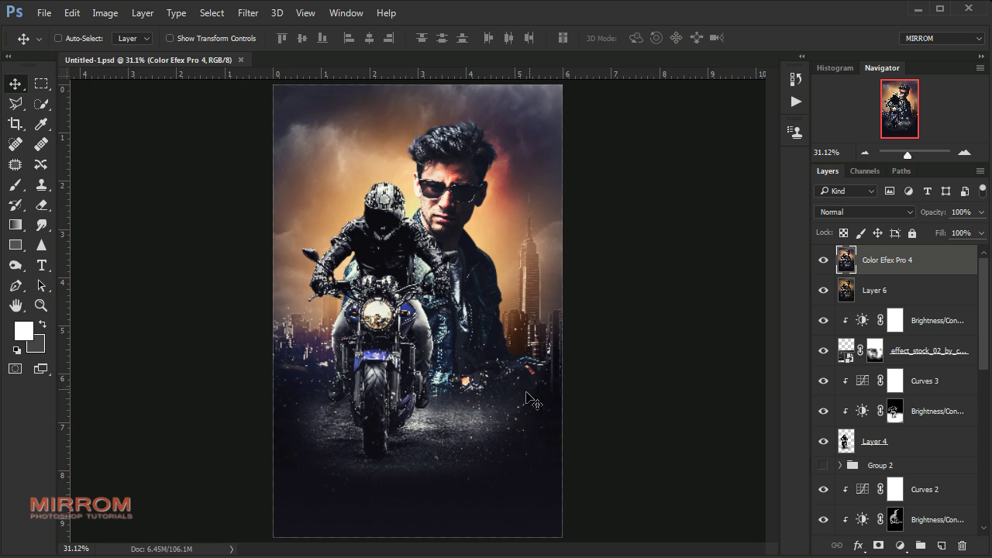
pyautogui.hotkey('ctrl', '+')
pyautogui.scroll(-1, 516, 418)
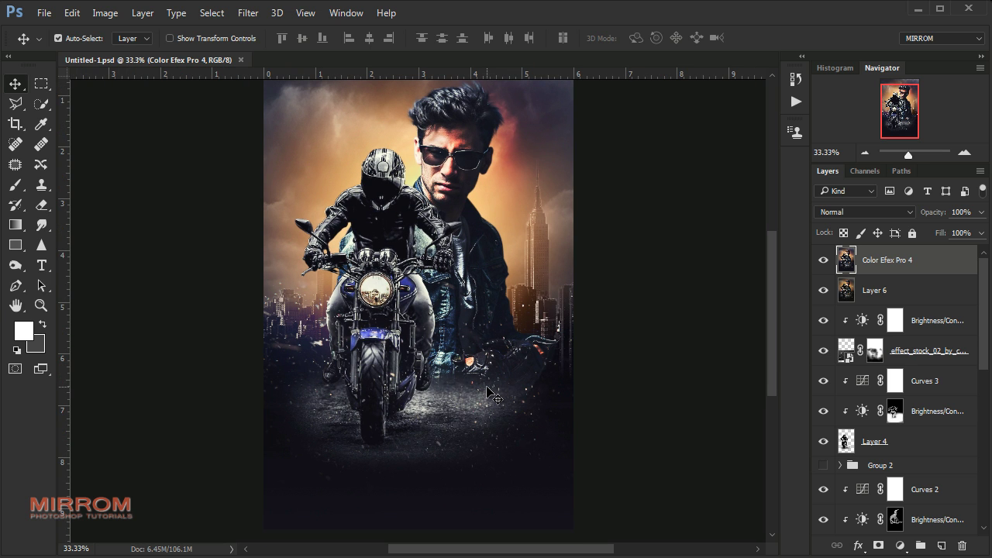
pyautogui.hotkey('ctrl', ';')
pyautogui.click(42, 265)
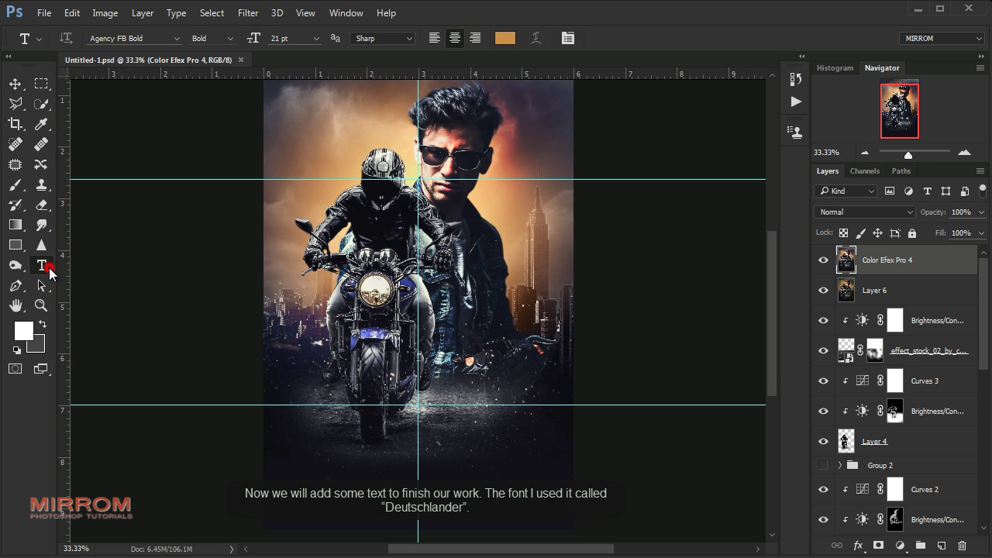
pyautogui.click(568, 37)
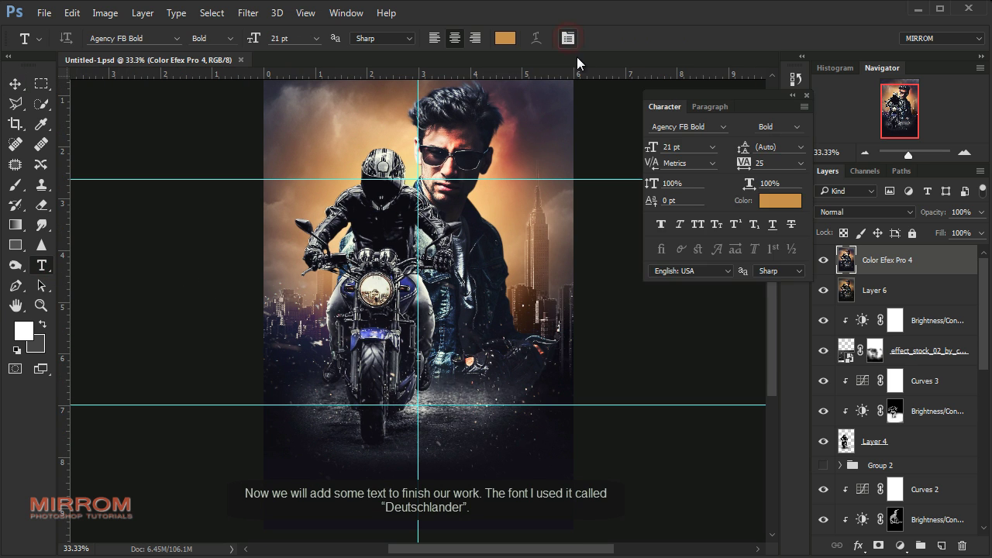
pyautogui.click(731, 125)
pyautogui.click(731, 58)
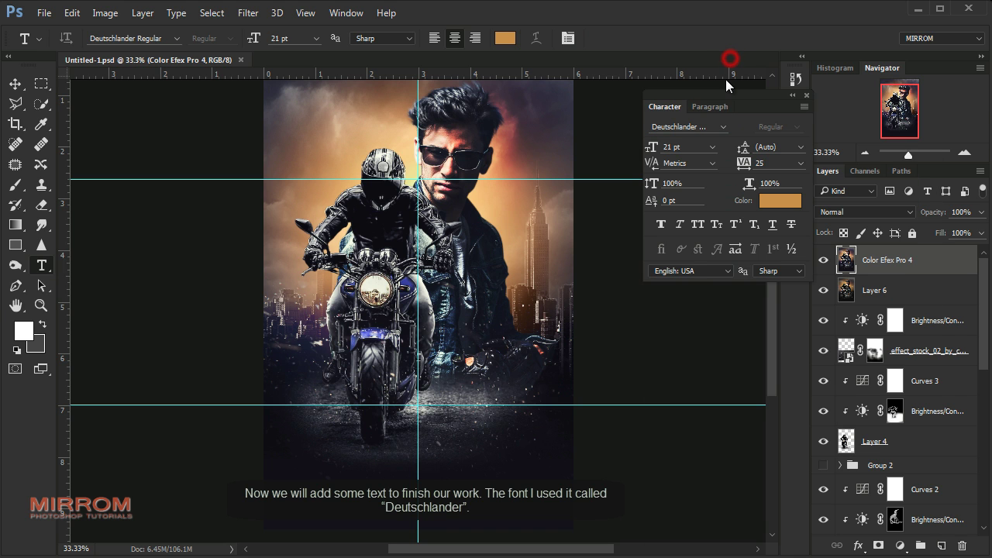
pyautogui.click(719, 129)
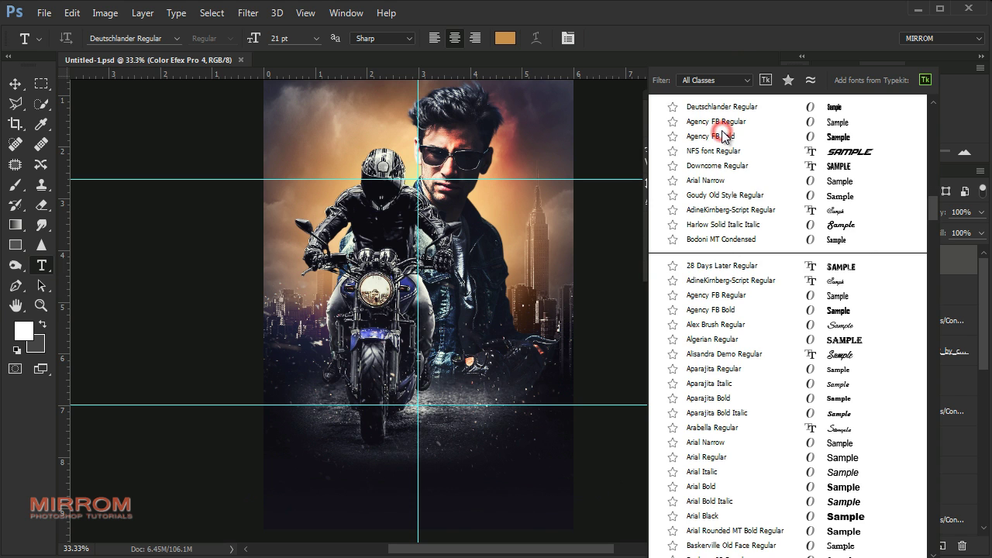
pyautogui.scroll(-5, 917, 209)
pyautogui.scroll(5, 917, 210)
pyautogui.scroll(15, 937, 109)
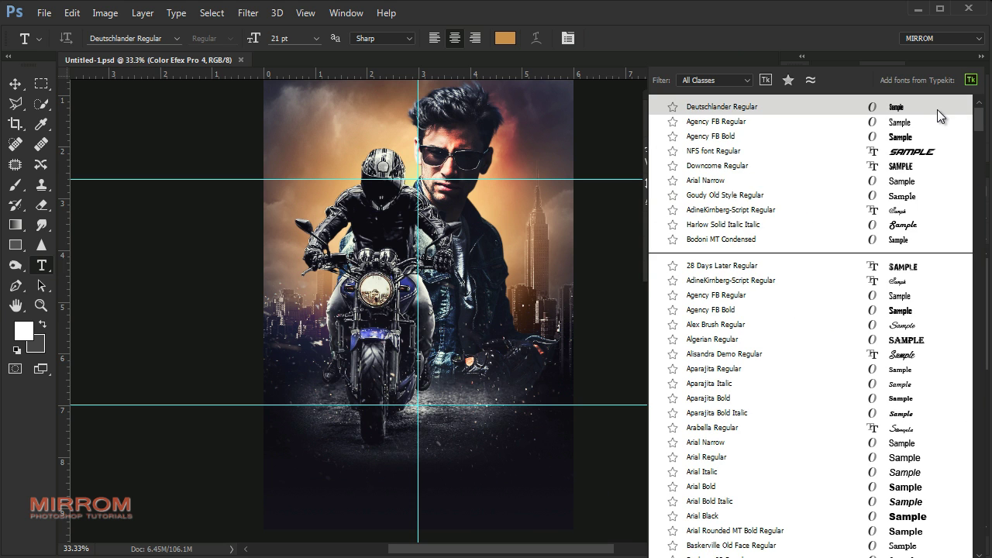
pyautogui.click(761, 107)
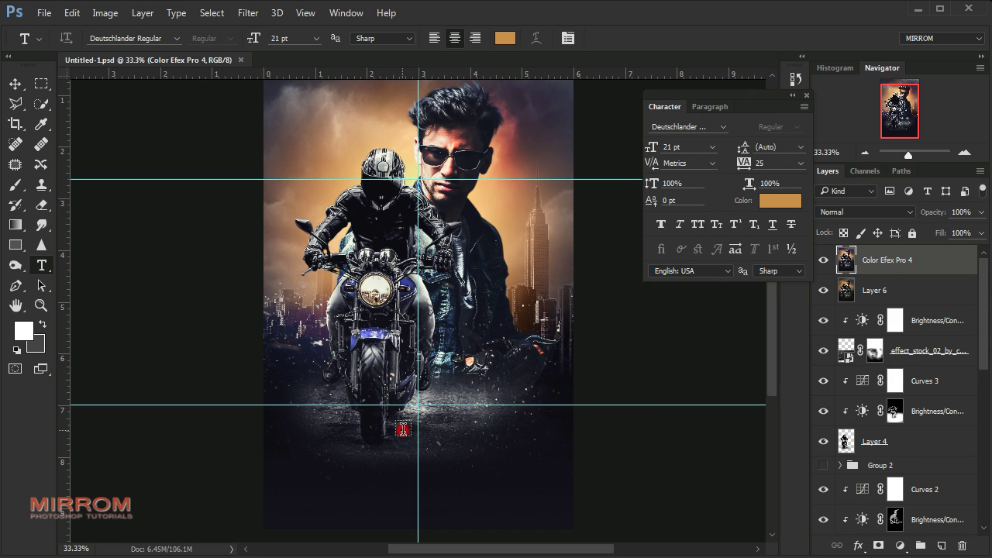
# Type 'BIKER MAN' below the rider at 96 pt with letter spacing 100
pyautogui.click(403, 426)
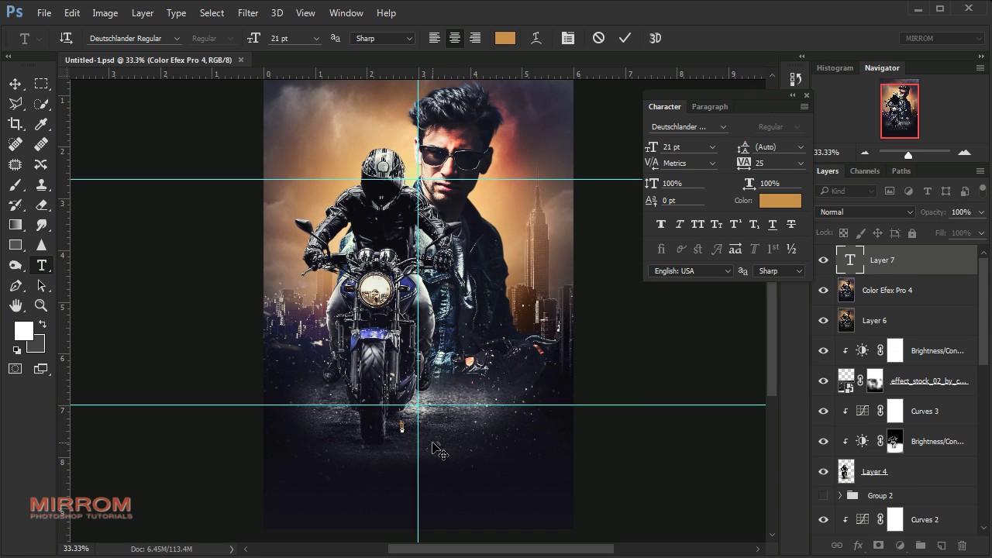
pyautogui.write('BIKER MAN')
pyautogui.click(624, 37)
pyautogui.click(713, 146)
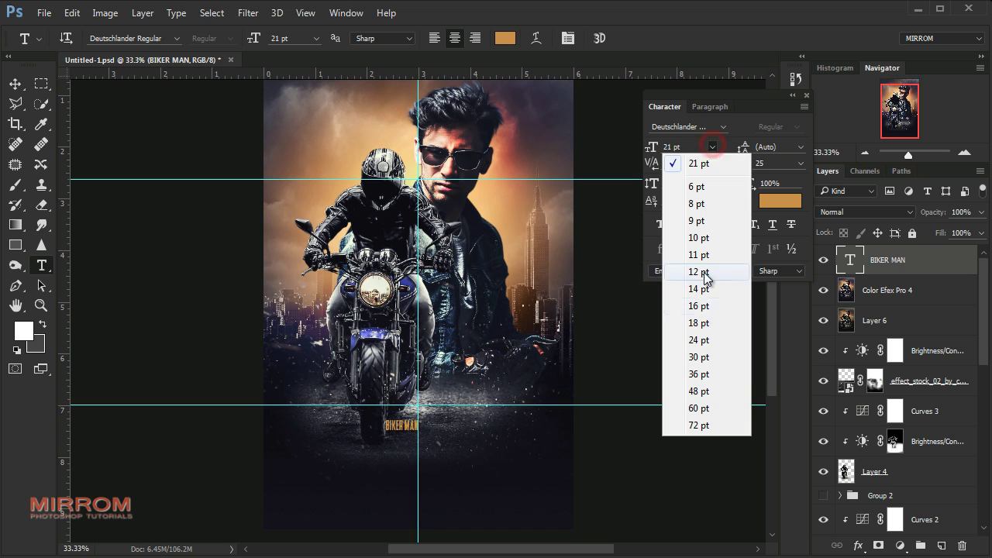
pyautogui.click(699, 408)
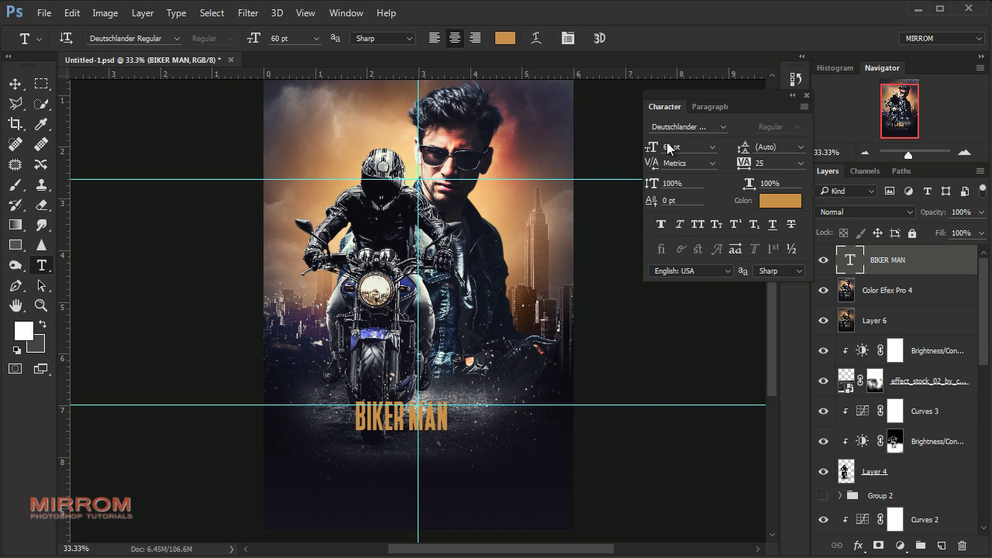
pyautogui.moveTo(655, 155); pyautogui.dragTo(801, 171)
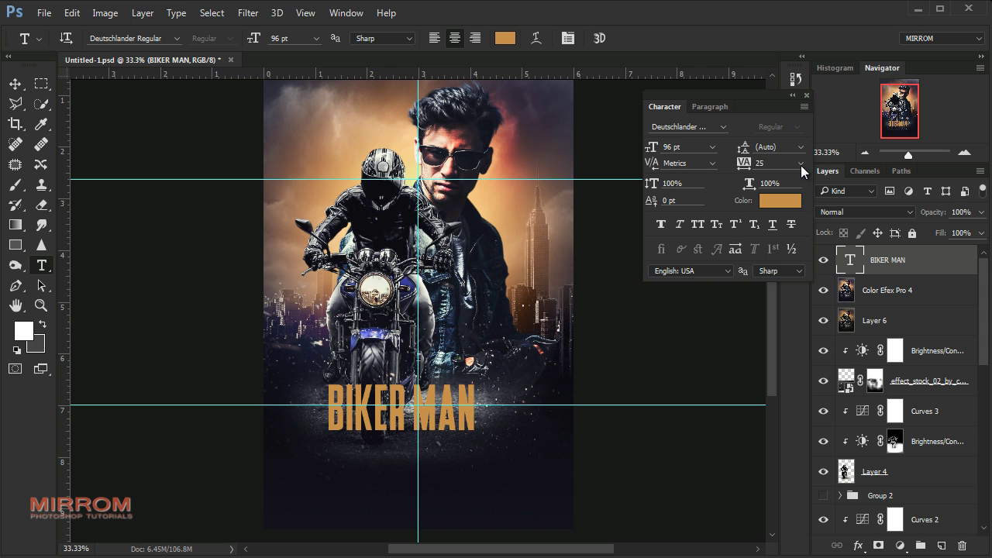
pyautogui.click(800, 163)
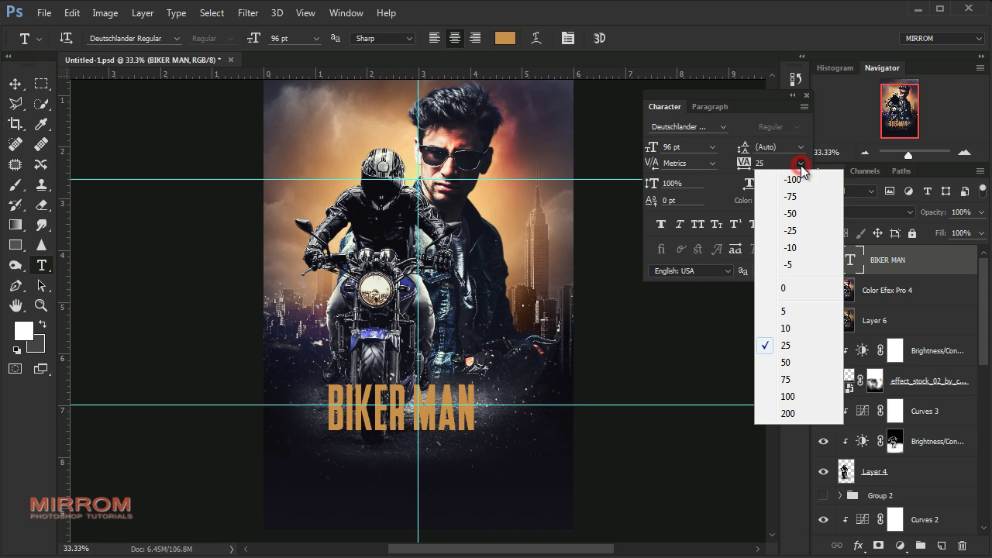
pyautogui.click(794, 399)
# Move the BIKER MAN title lower on the poster, beneath the rider
pyautogui.press('v')
pyautogui.click(479, 422)
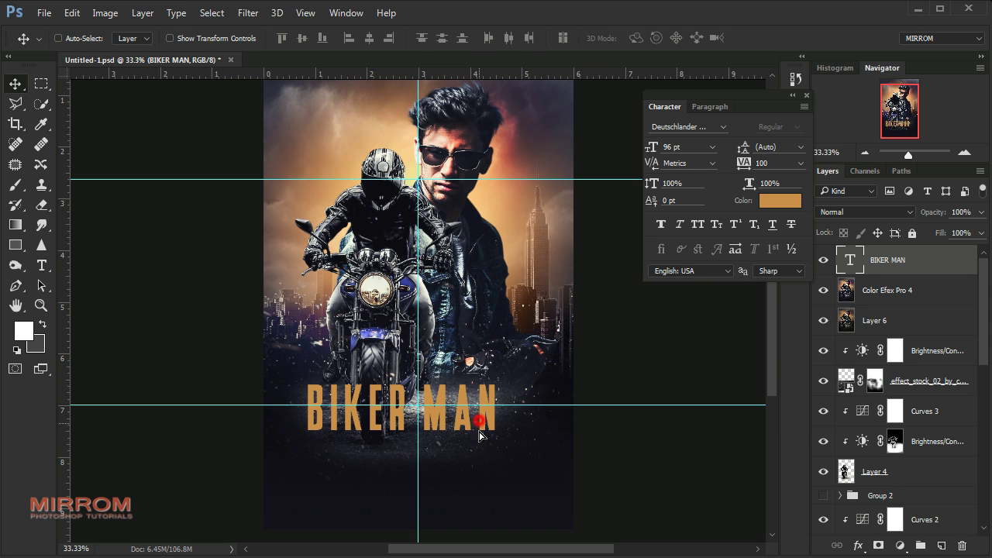
pyautogui.moveTo(479, 431); pyautogui.dragTo(497, 451)
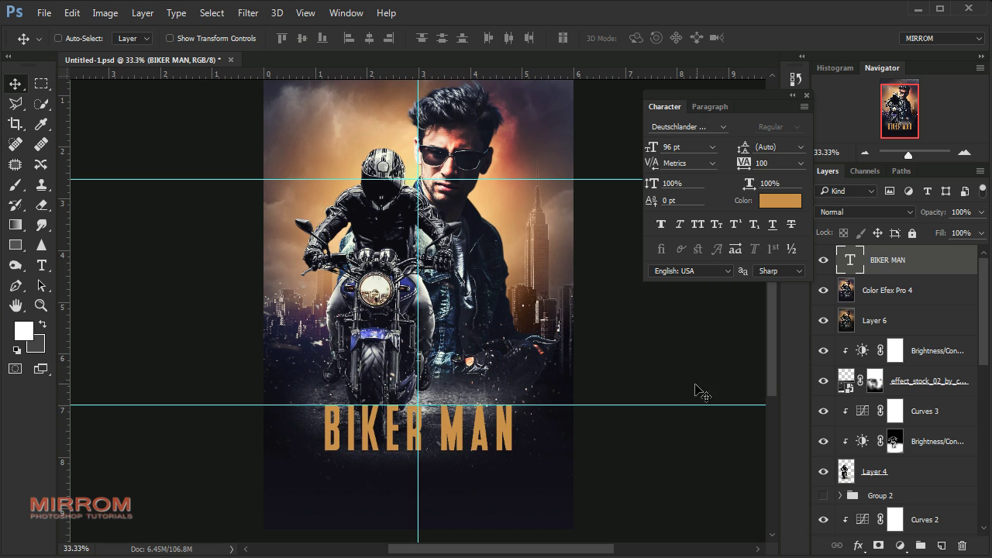
pyautogui.click(709, 107)
pyautogui.click(665, 106)
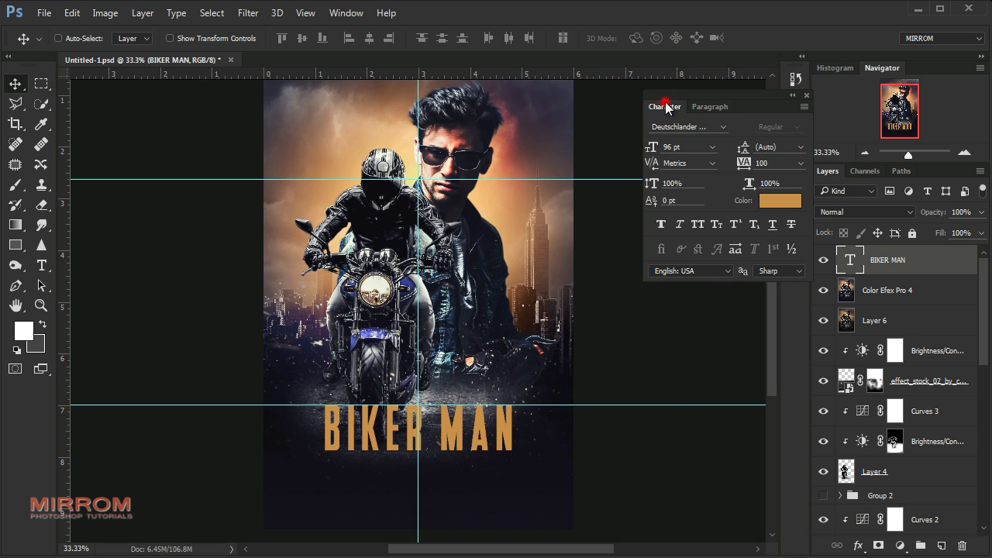
pyautogui.click(867, 291)
pyautogui.click(872, 262)
pyautogui.scroll(-1, 680, 467)
pyautogui.scroll(-1, 620, 434)
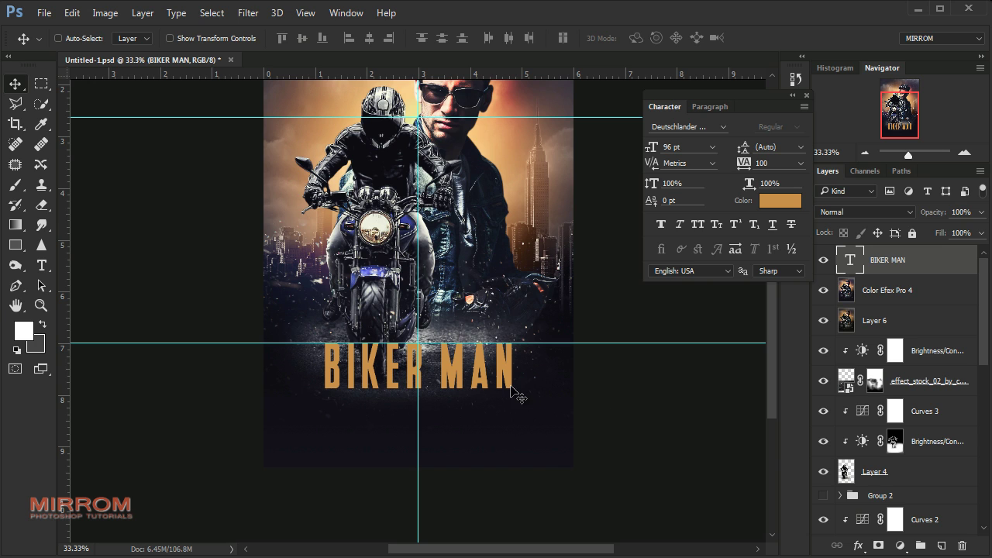
pyautogui.moveTo(484, 375); pyautogui.dragTo(490, 364)
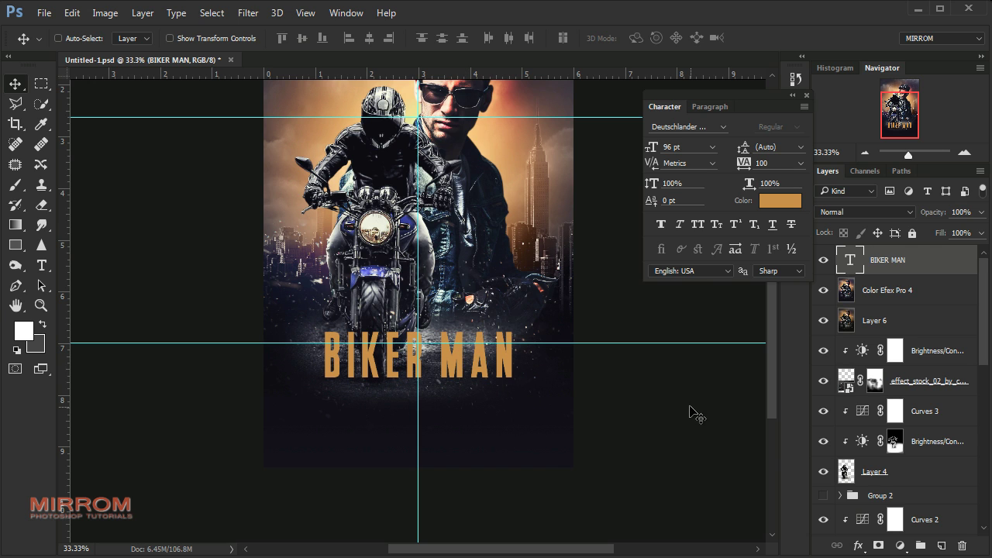
pyautogui.moveTo(597, 551); pyautogui.dragTo(623, 551)
pyautogui.click(899, 546)
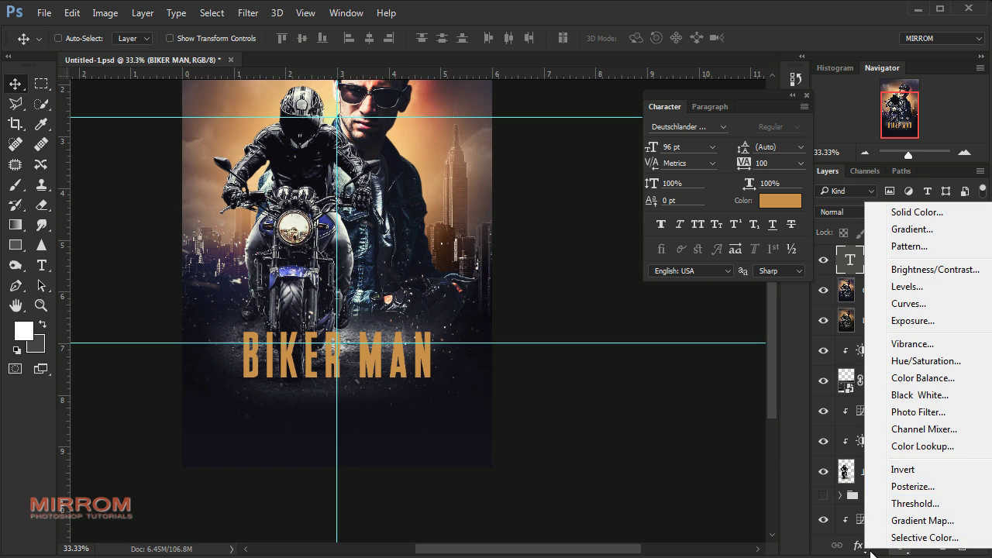
# Apply a silver Gradient Overlay using the dooffy.com_gradients_random_set_028 preset to the title
pyautogui.click(859, 548)
pyautogui.click(859, 548)
pyautogui.press('Escape')
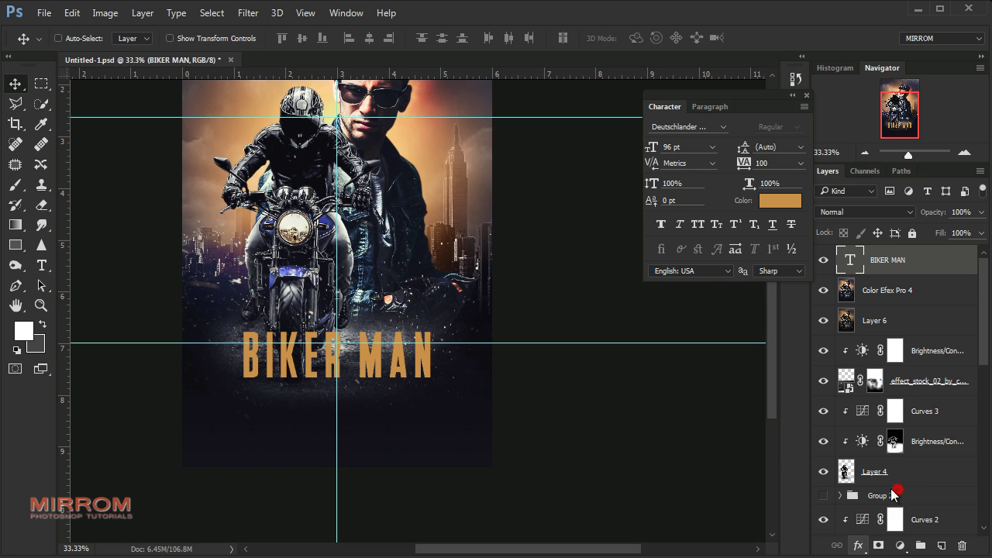
pyautogui.press('h')
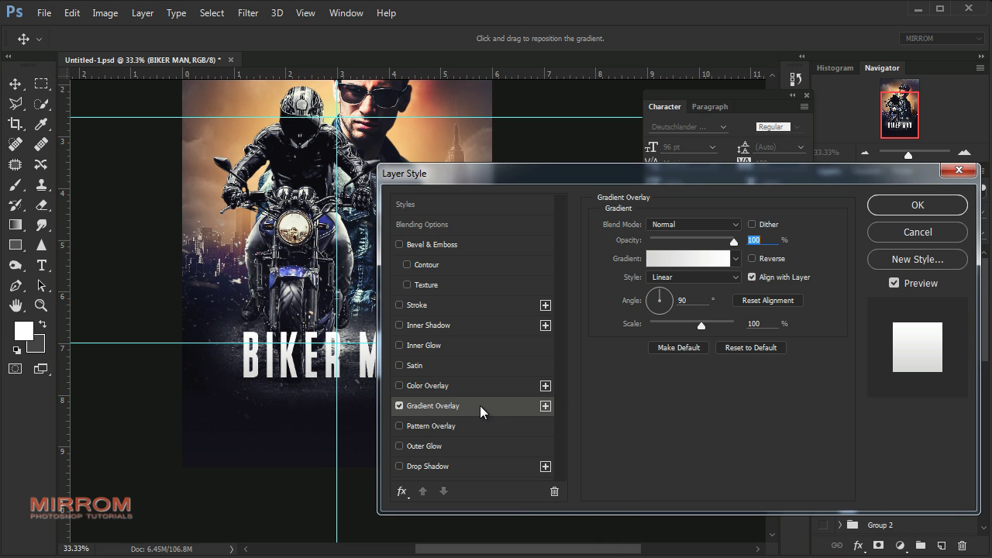
pyautogui.click(707, 257)
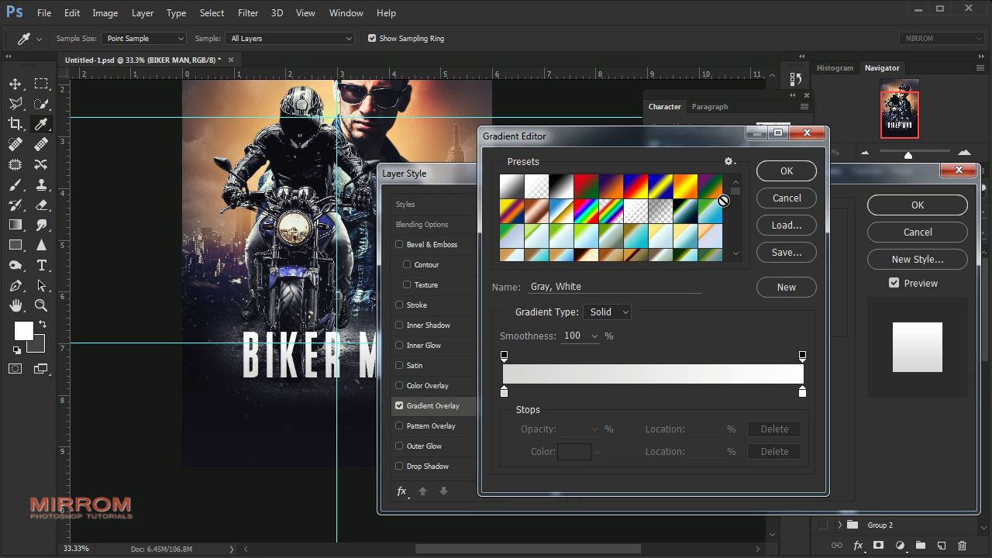
pyautogui.scroll(-3, 737, 197)
pyautogui.scroll(-4, 737, 197)
pyautogui.click(515, 221)
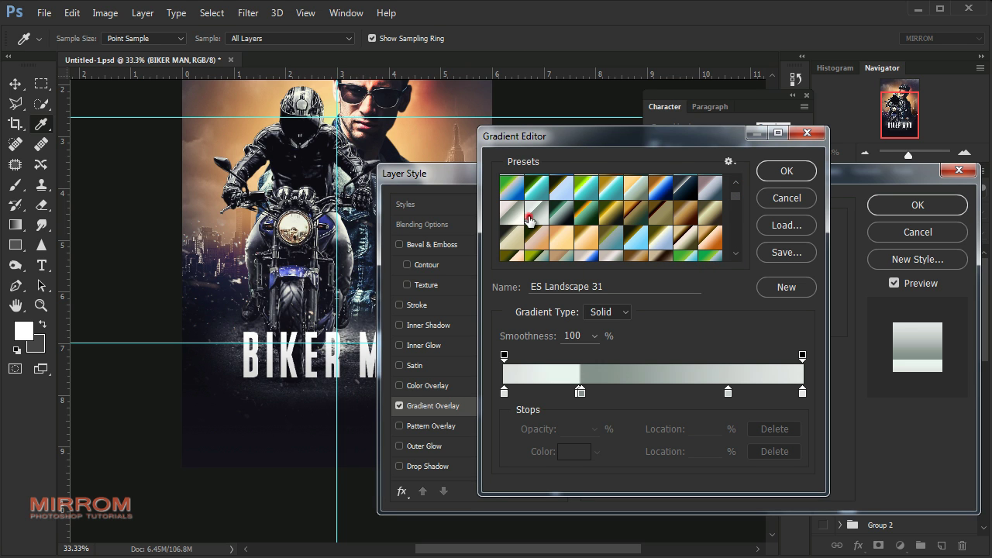
pyautogui.click(671, 224)
pyautogui.scroll(-3, 736, 208)
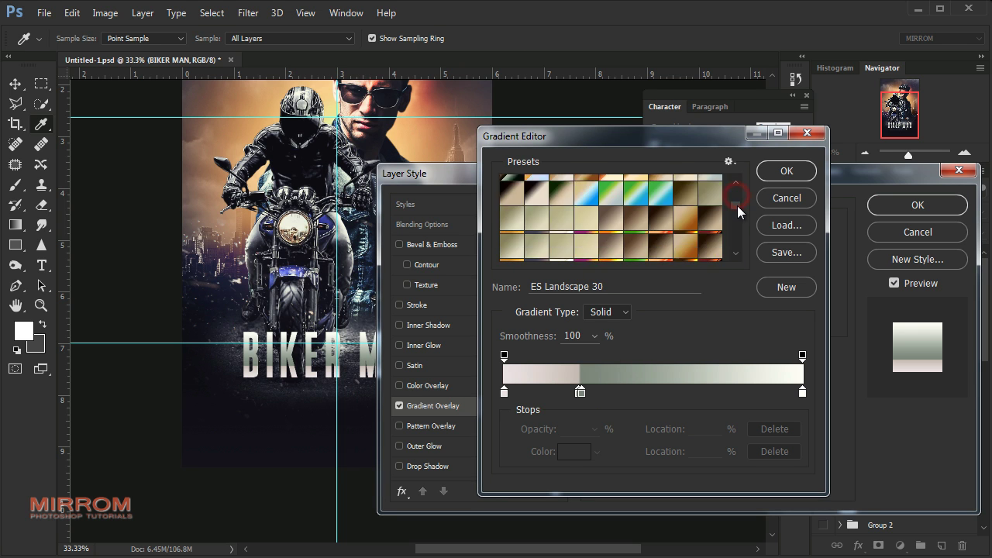
pyautogui.scroll(-3, 738, 209)
pyautogui.click(548, 234)
pyautogui.click(555, 234)
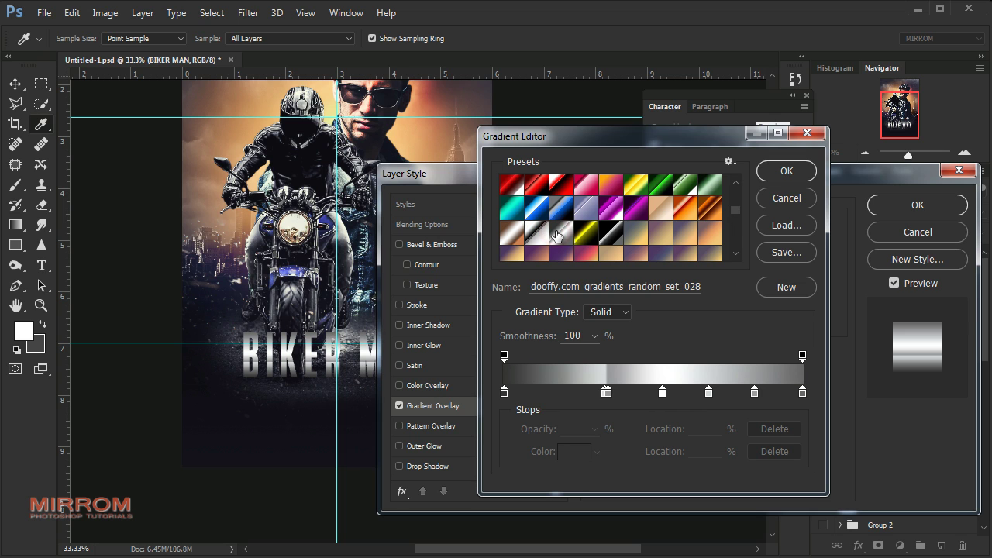
pyautogui.click(791, 172)
# Add a Drop Shadow to the title at 72% opacity and size 8 px
pyautogui.click(454, 466)
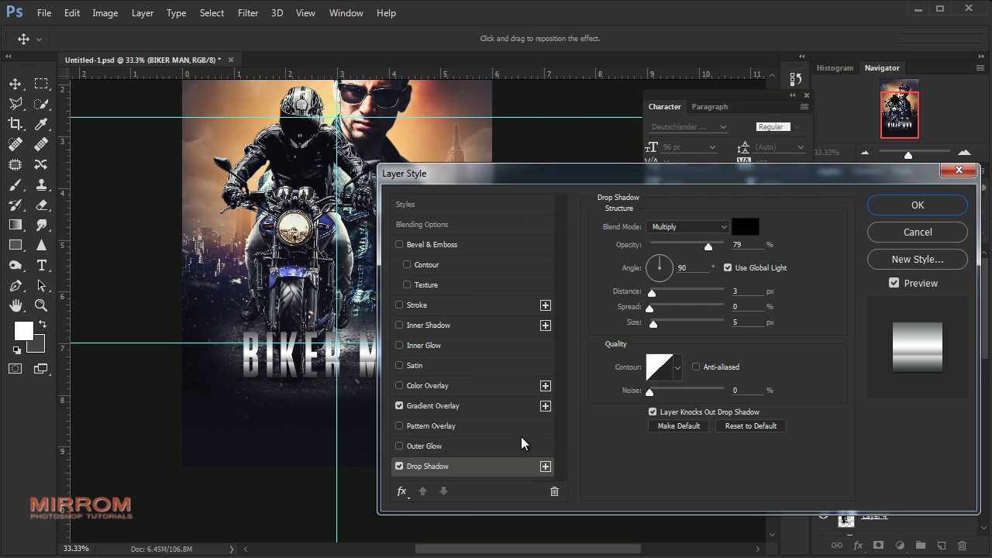
pyautogui.moveTo(708, 246); pyautogui.dragTo(707, 247)
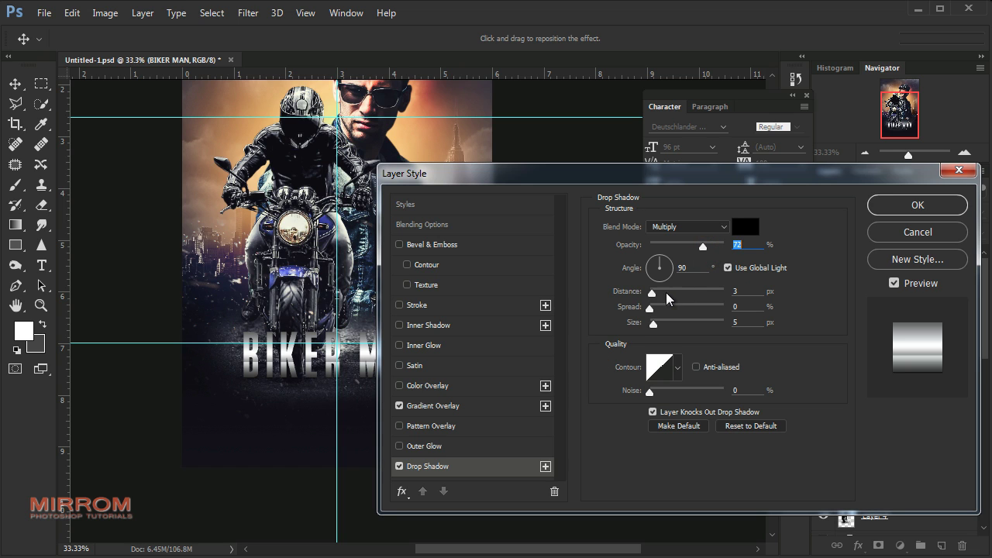
pyautogui.moveTo(654, 323); pyautogui.dragTo(657, 327)
pyautogui.click(889, 212)
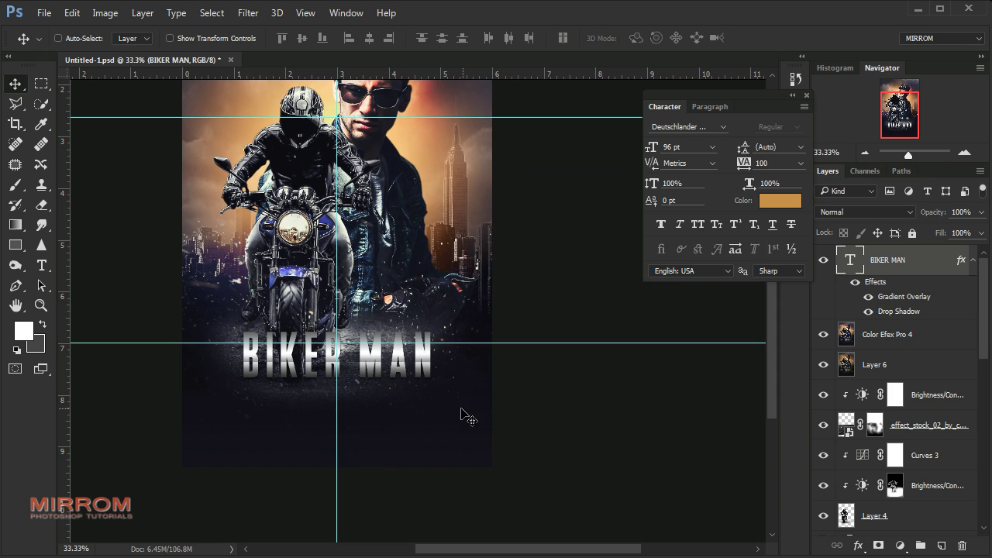
pyautogui.click(972, 267)
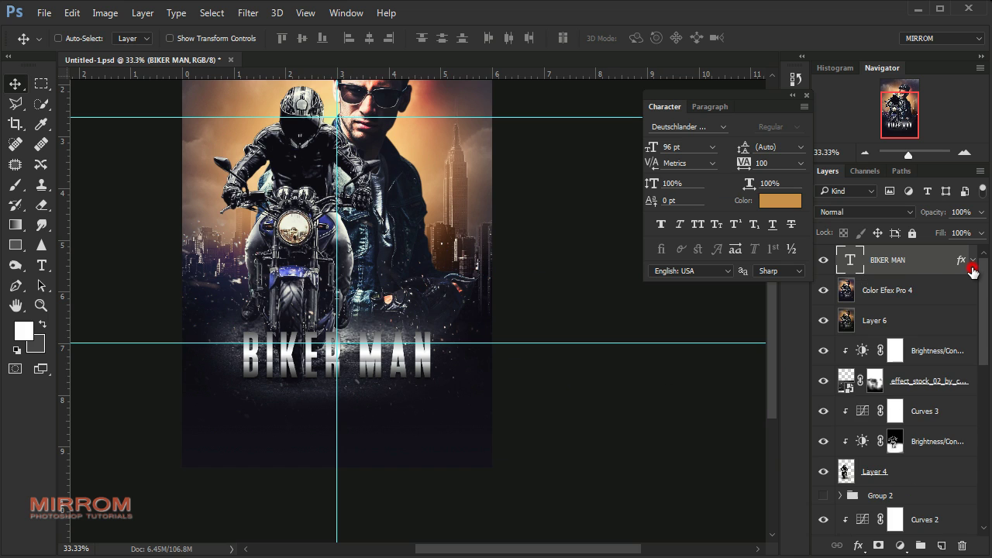
# Set the type font to Agency FB Bold at 21 pt
pyautogui.click(891, 294)
pyautogui.click(724, 128)
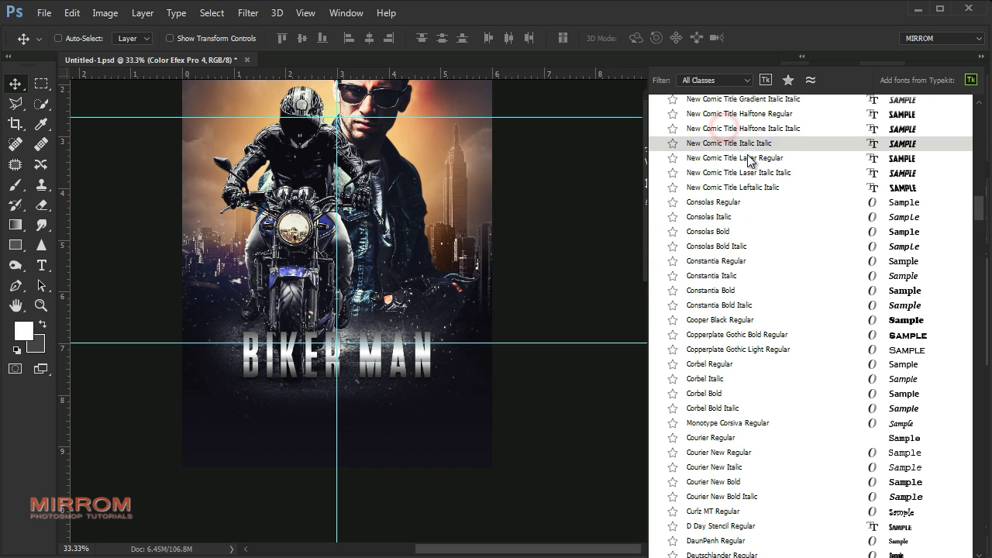
pyautogui.moveTo(980, 217); pyautogui.dragTo(981, 112)
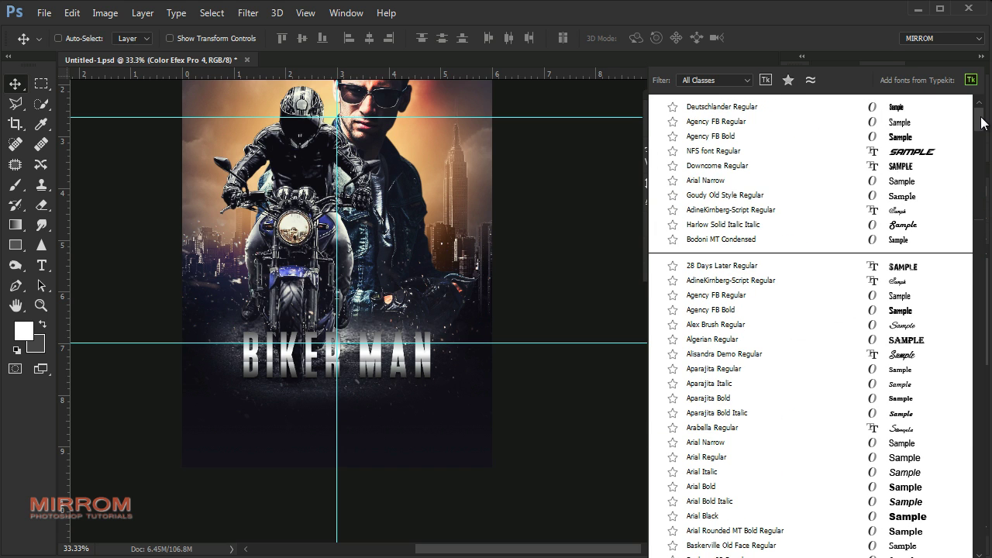
pyautogui.click(775, 312)
pyautogui.click(712, 147)
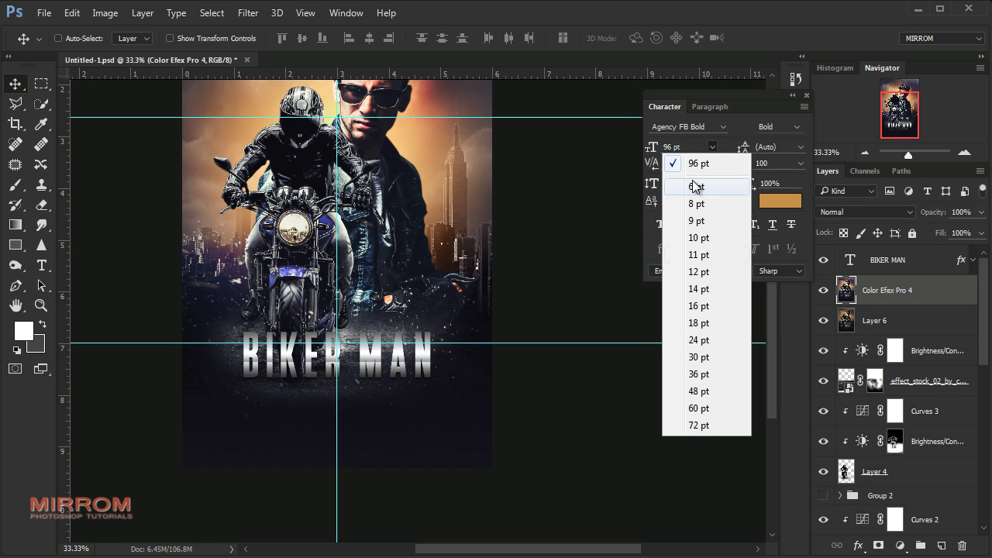
pyautogui.click(702, 335)
pyautogui.doubleClick(689, 147)
pyautogui.write('21')
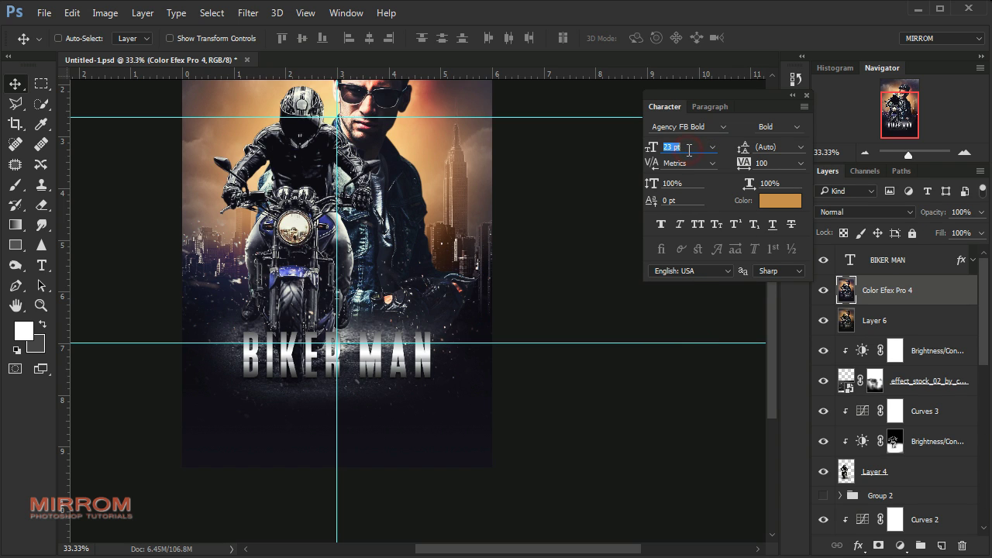
pyautogui.press('Return')
# Type 'AUGUST 19' below the title and set its tracking to 25
pyautogui.press('t')
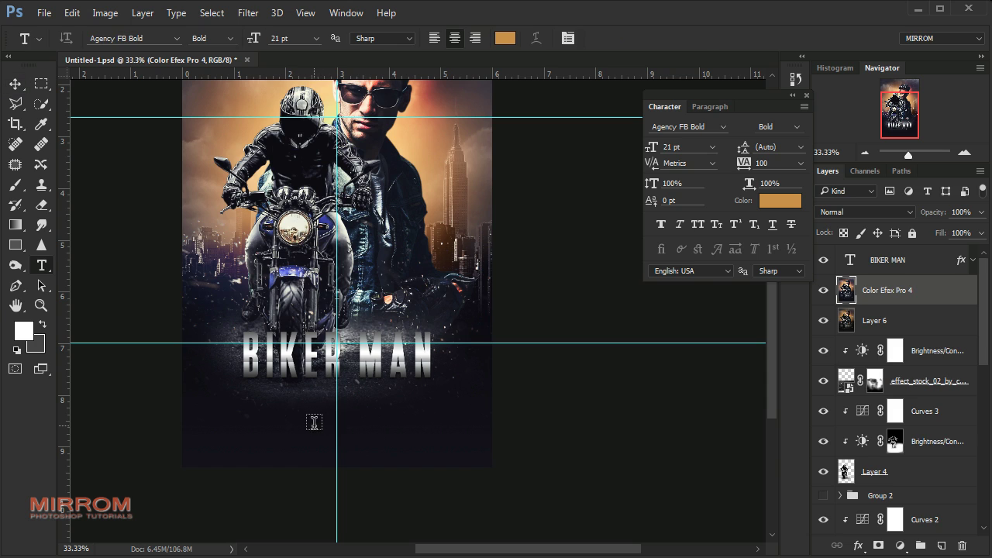
pyautogui.click(310, 422)
pyautogui.write('AUGUST 19')
pyautogui.click(625, 38)
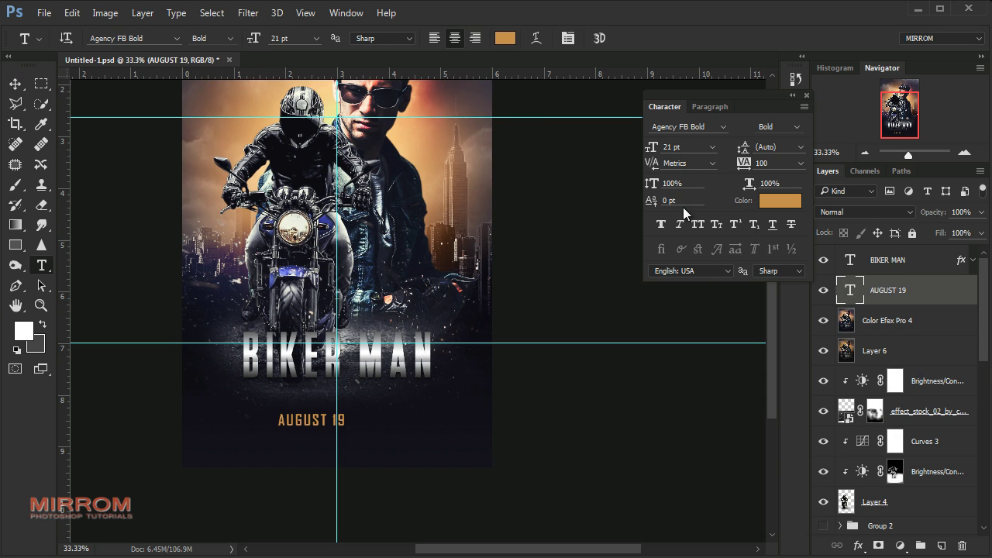
pyautogui.click(800, 163)
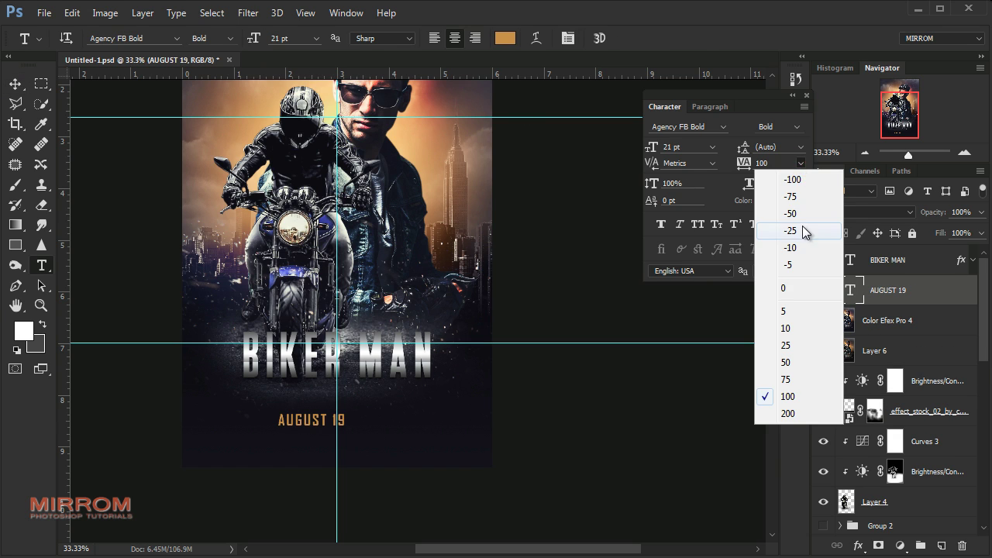
pyautogui.click(804, 229)
pyautogui.click(800, 163)
pyautogui.click(789, 346)
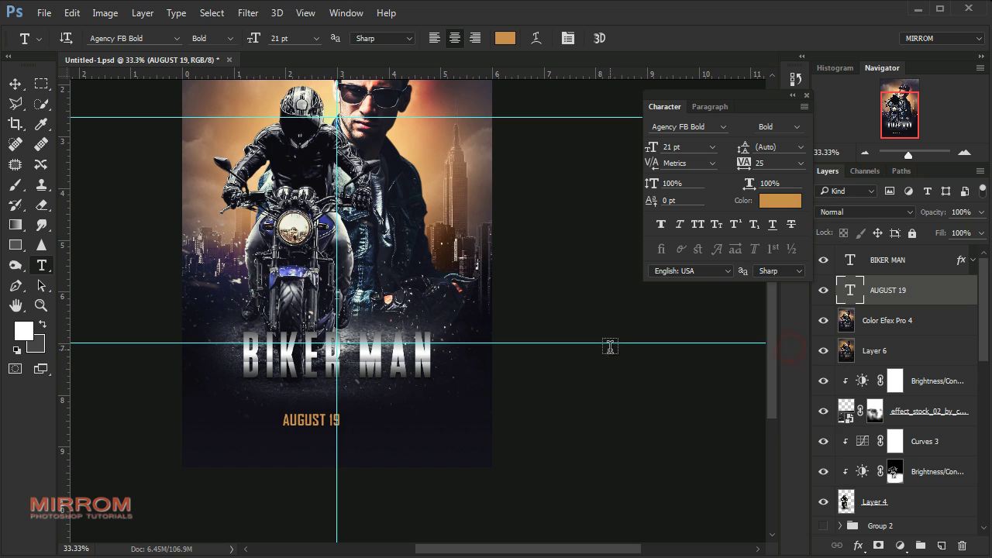
# Centre the AUGUST 19 line under BIKER MAN and enlarge it to 25 pt
pyautogui.press('v')
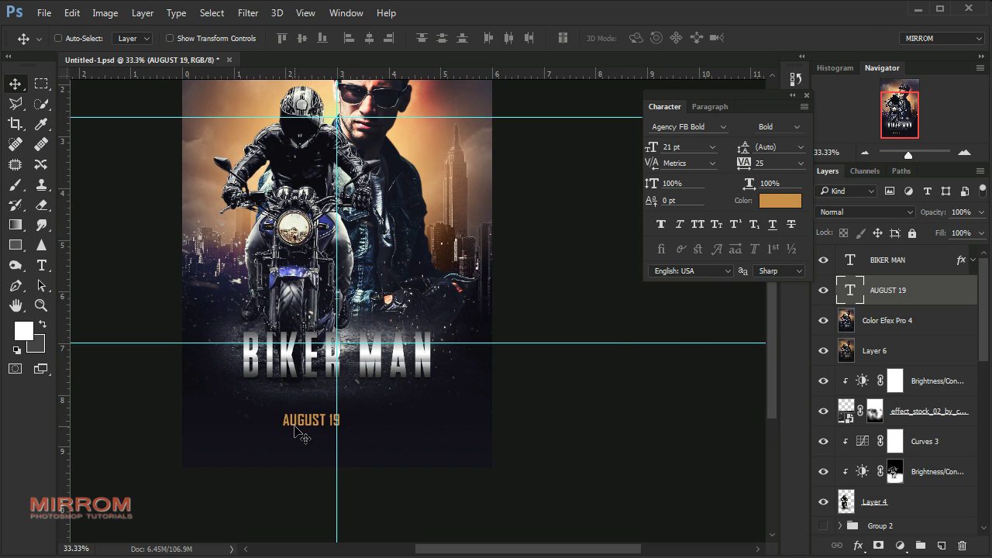
pyautogui.moveTo(299, 434); pyautogui.dragTo(353, 406)
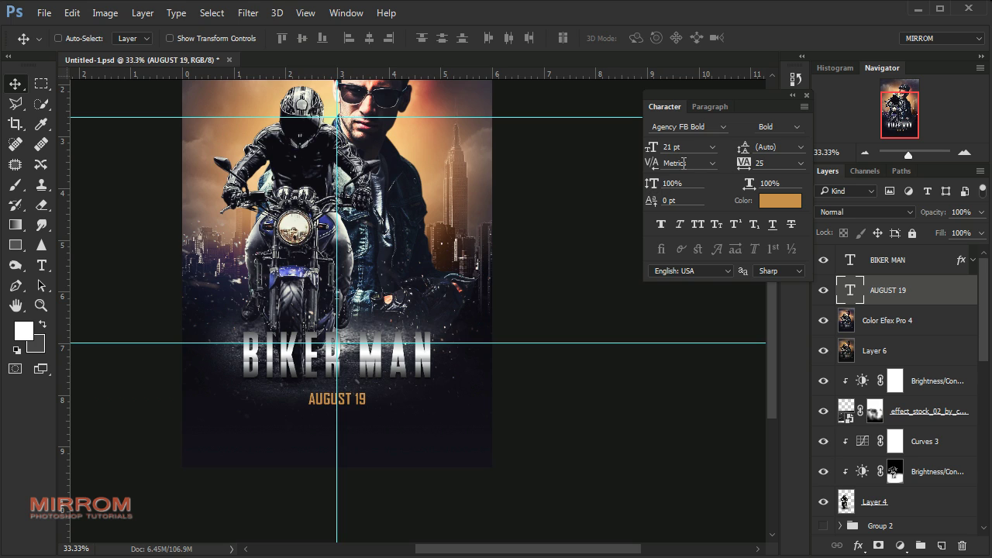
pyautogui.moveTo(653, 155); pyautogui.dragTo(648, 155)
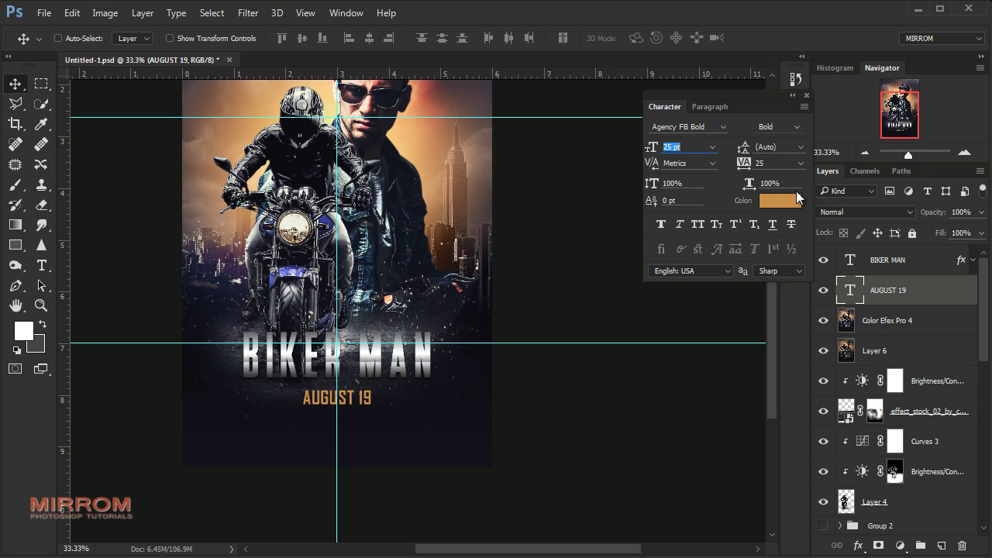
pyautogui.hotkey('shift', 'Down')
pyautogui.hotkey('ctrl', 'z')
pyautogui.click(806, 95)
pyautogui.moveTo(564, 548); pyautogui.dragTo(531, 549)
pyautogui.scroll(1, 548, 422)
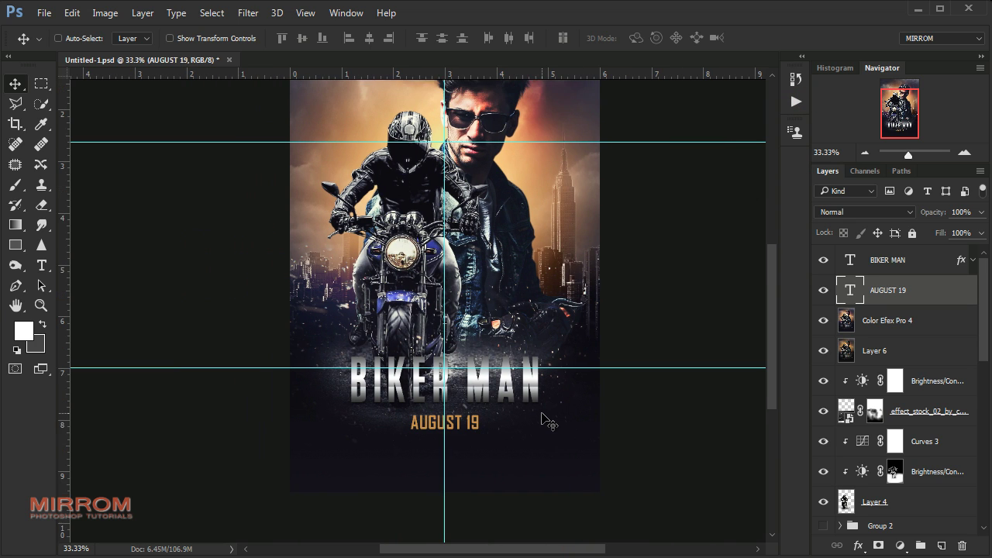
pyautogui.scroll(1, 549, 422)
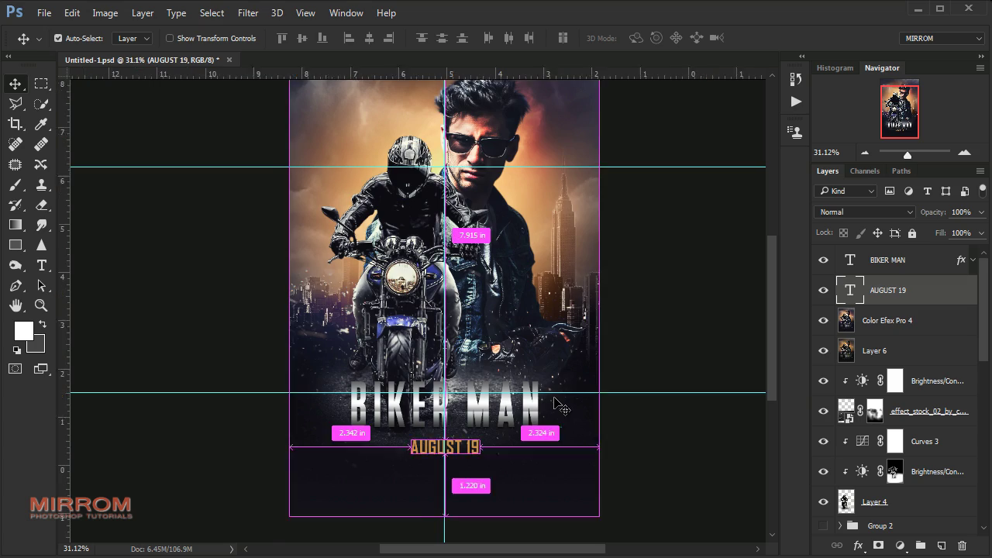